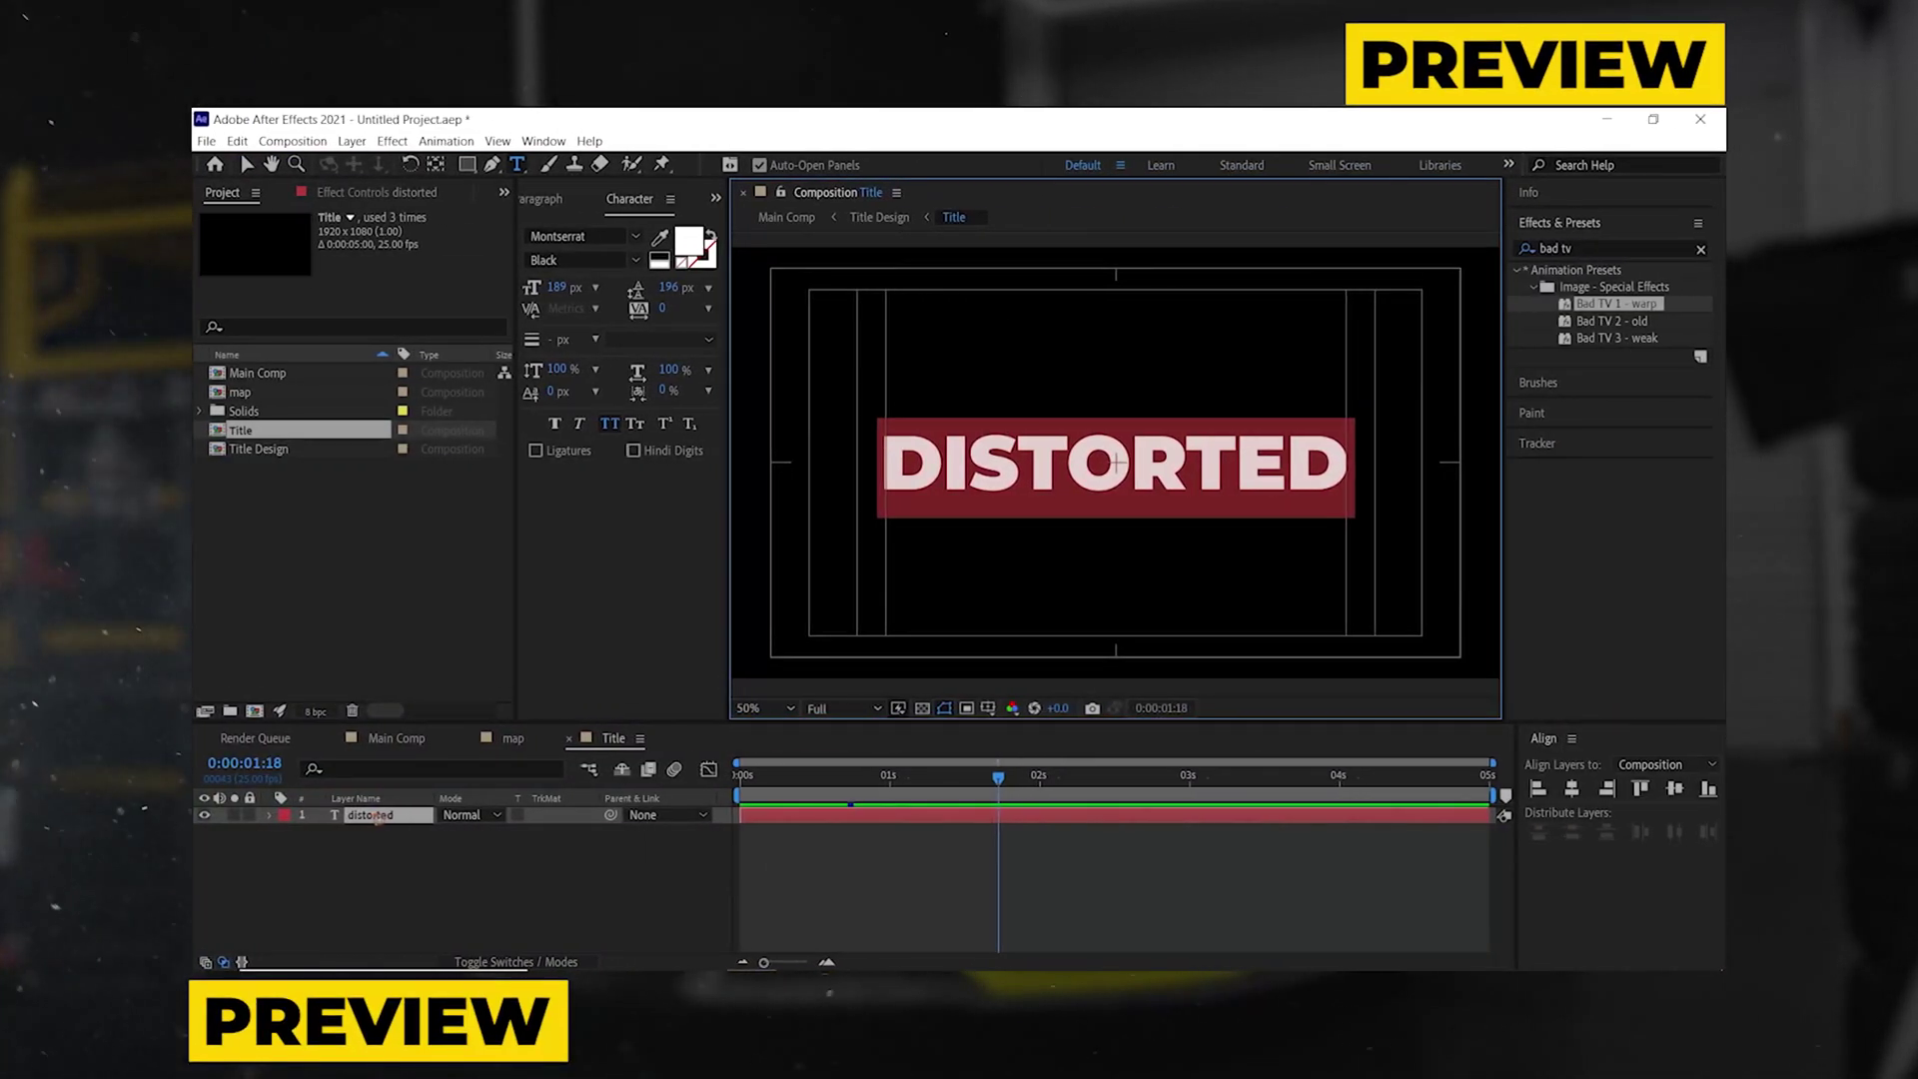
# Replace the title text with "glitch" and play back the updated animation in Main Comp
pyautogui.write('glitch')
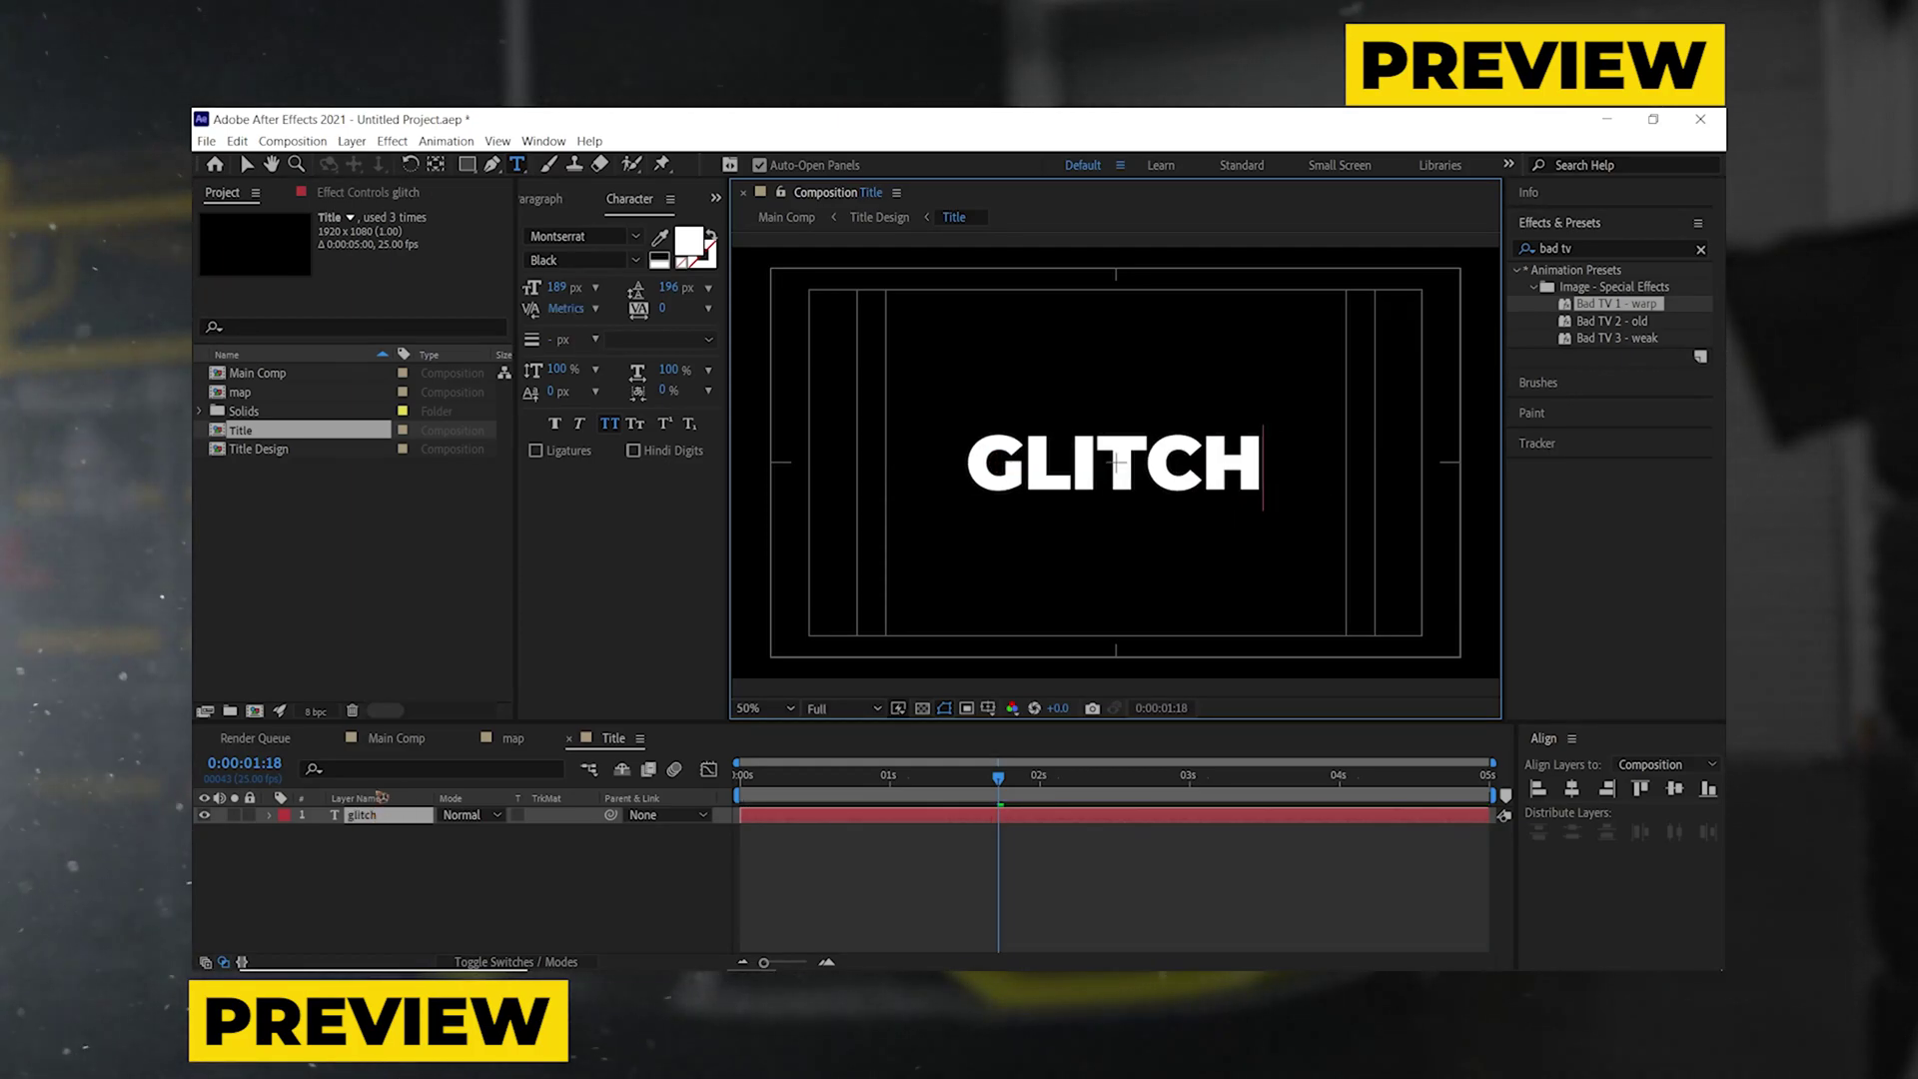
pyautogui.click(455, 764)
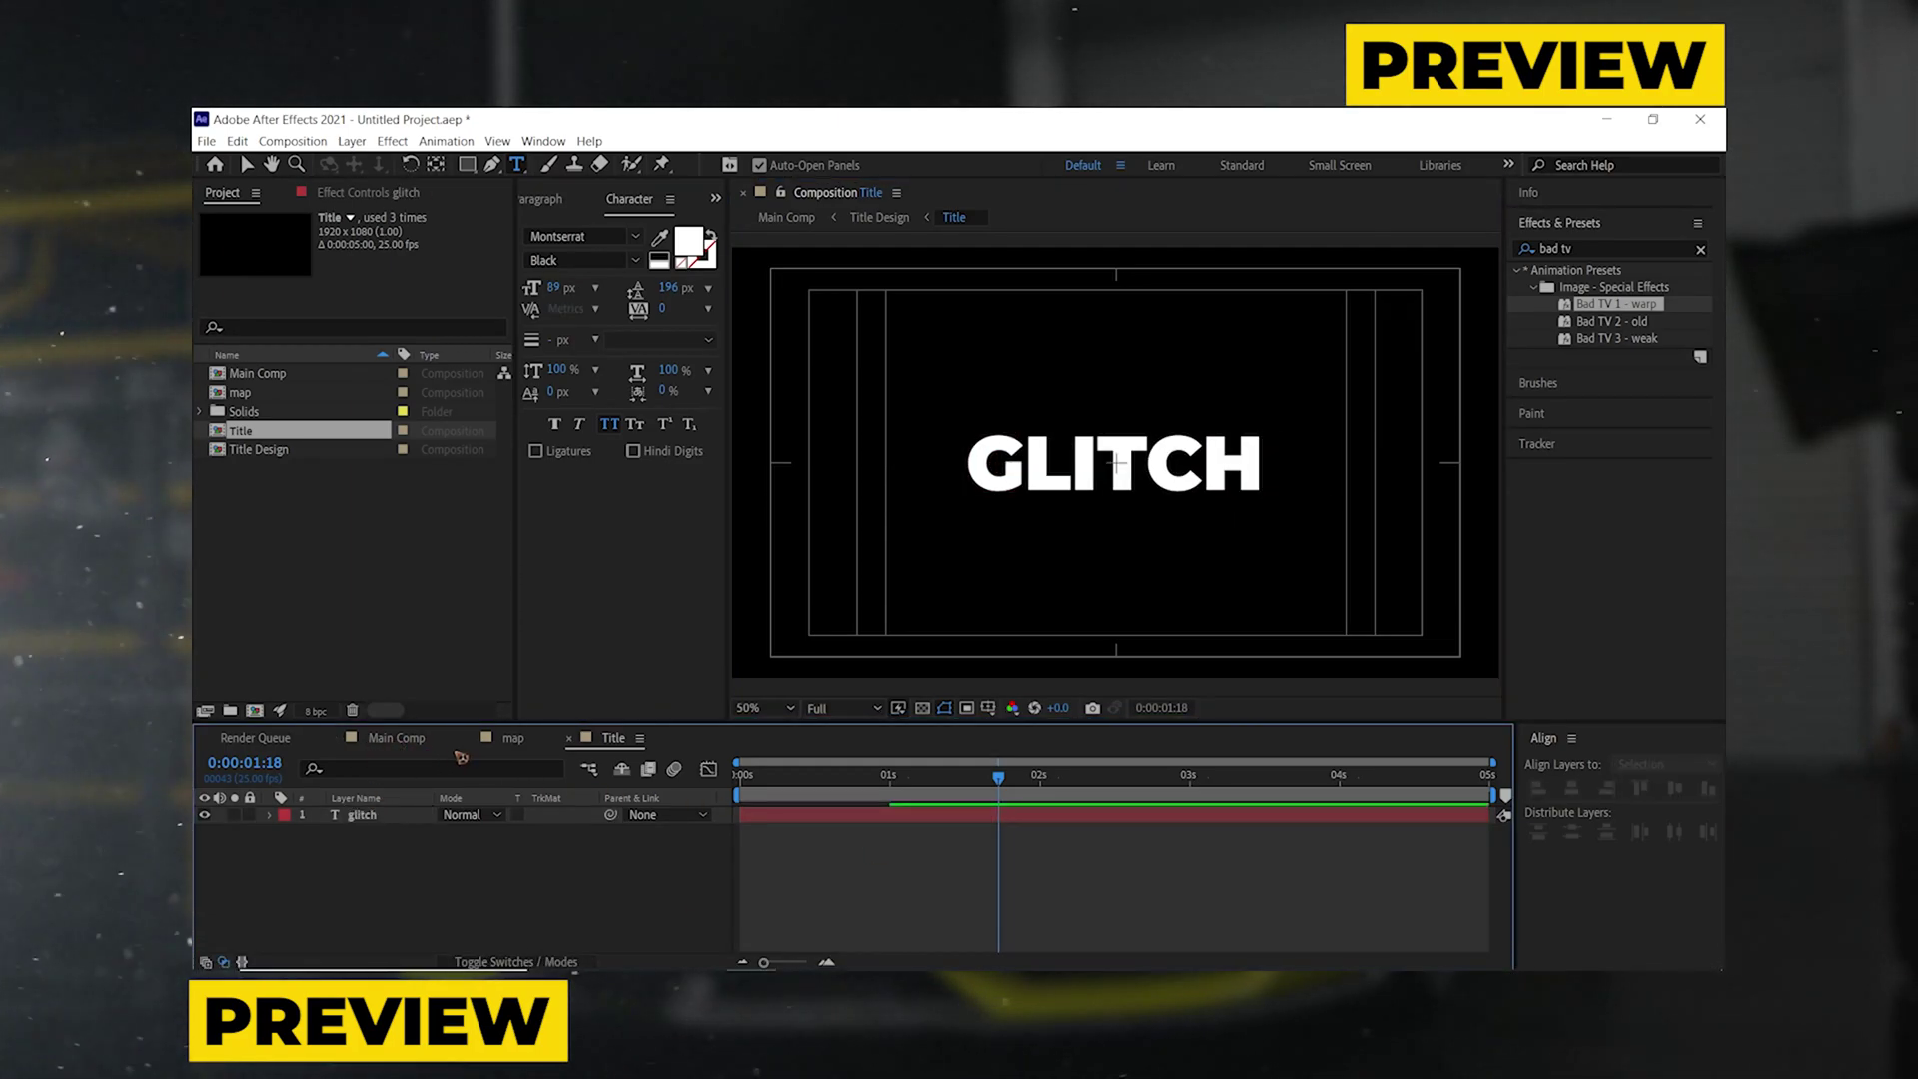
pyautogui.click(402, 739)
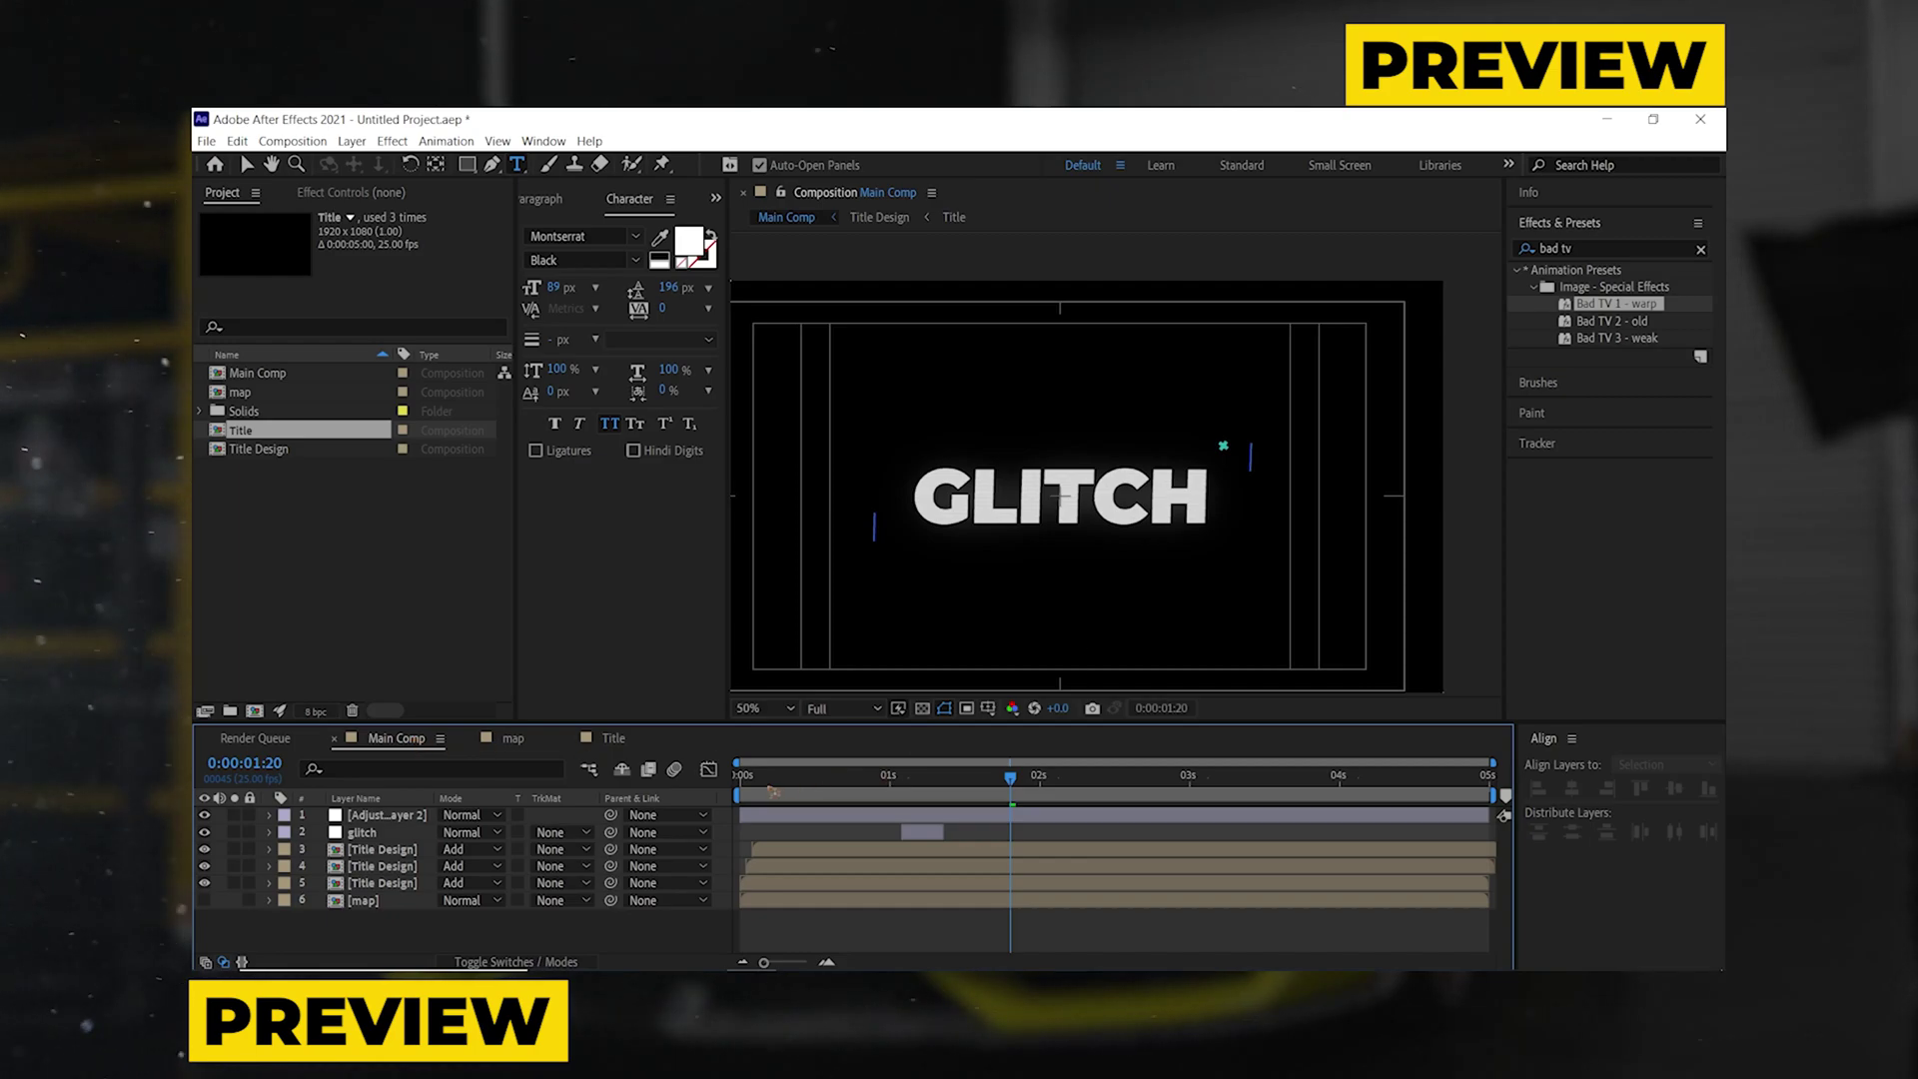
pyautogui.press('space')
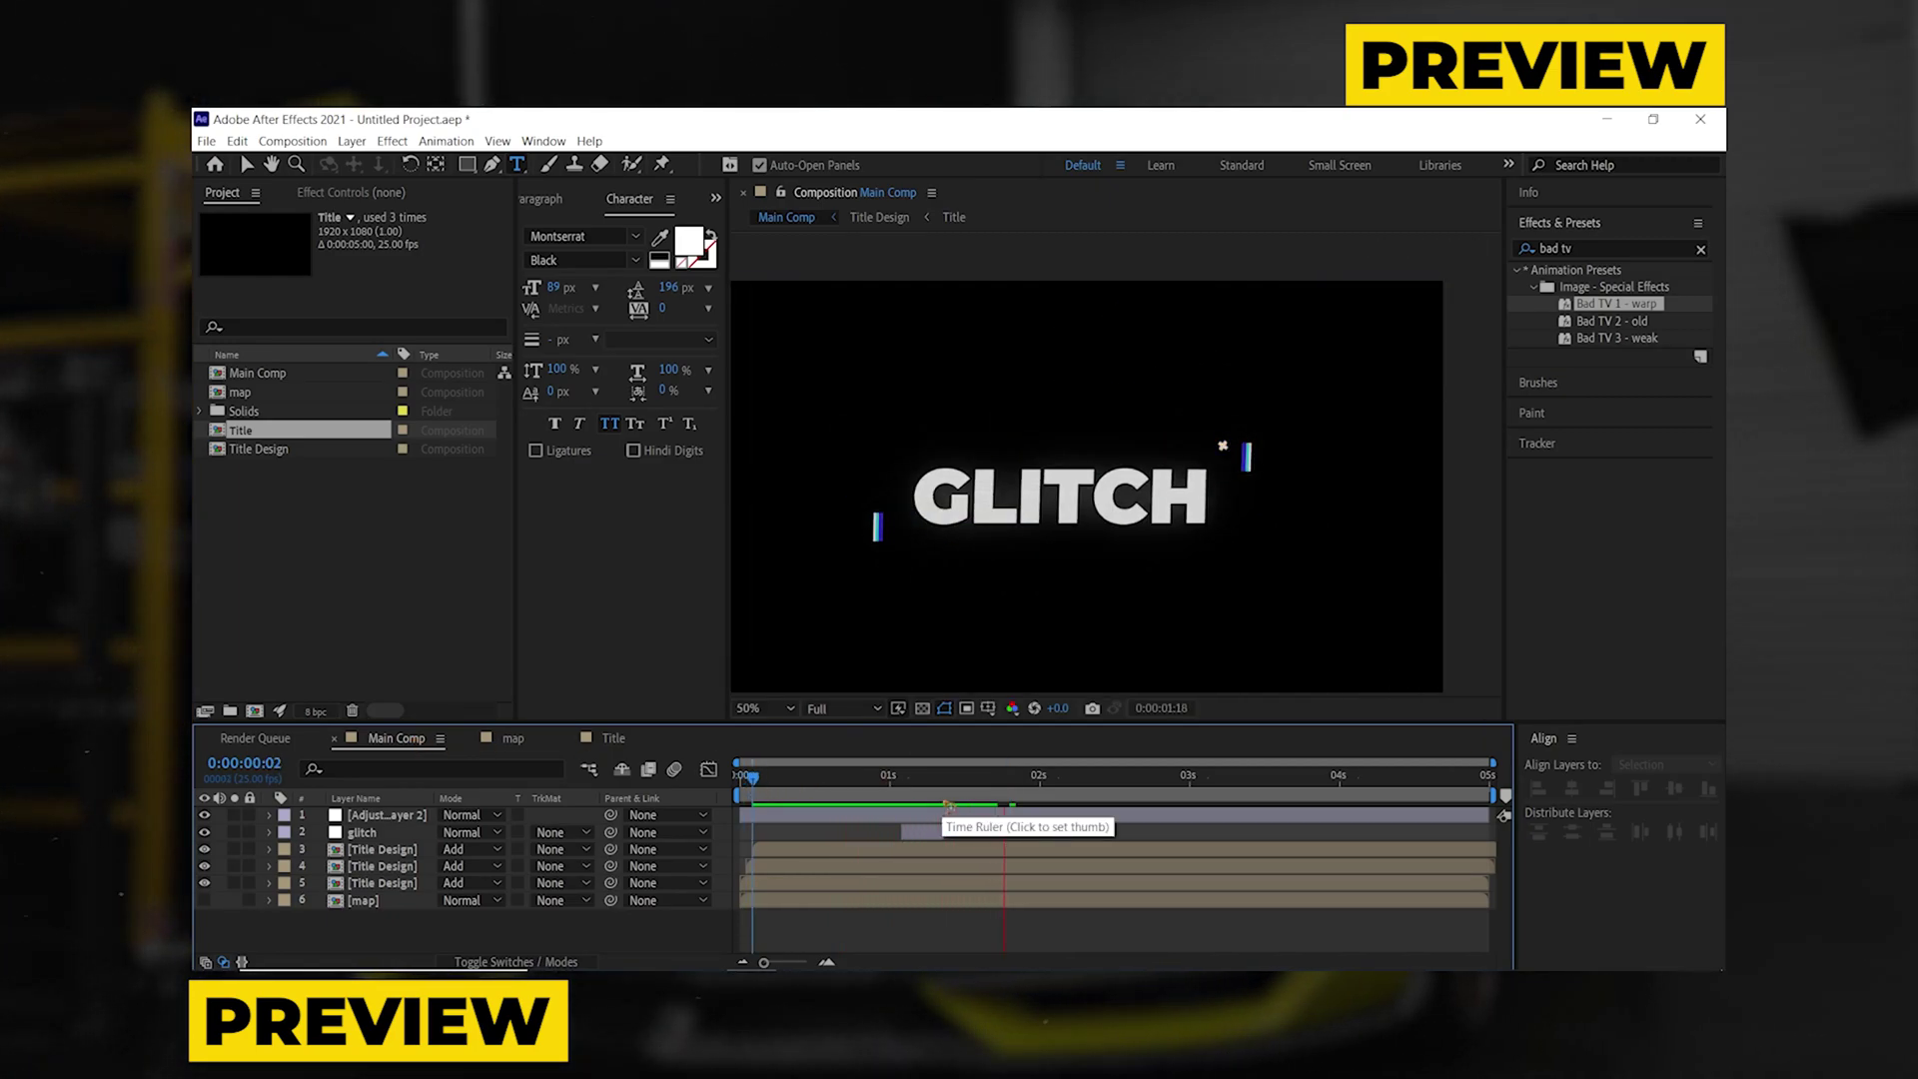
pyautogui.moveTo(752, 274); pyautogui.dragTo(1478, 469)
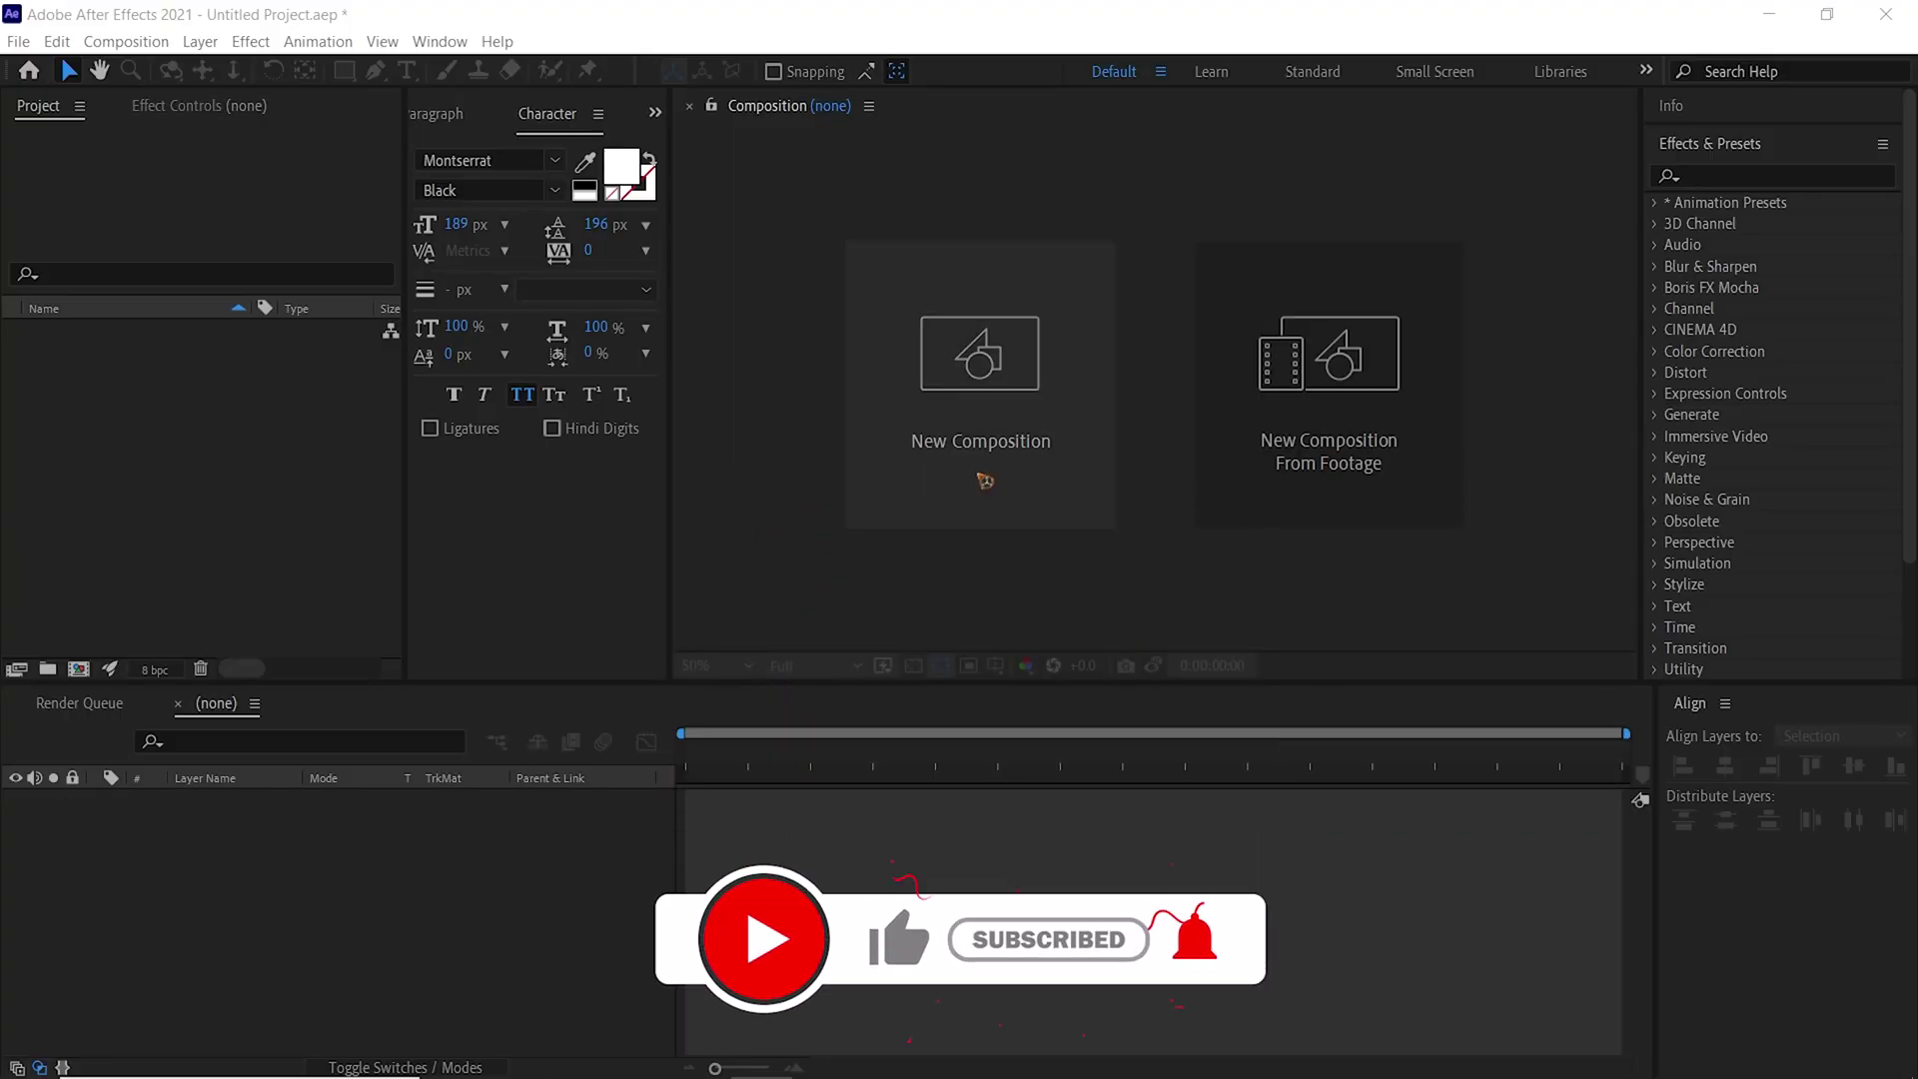
# Create a new 1920 x 1080 composition at 25 fps, 5 seconds long, named Main Comp
pyautogui.click(980, 454)
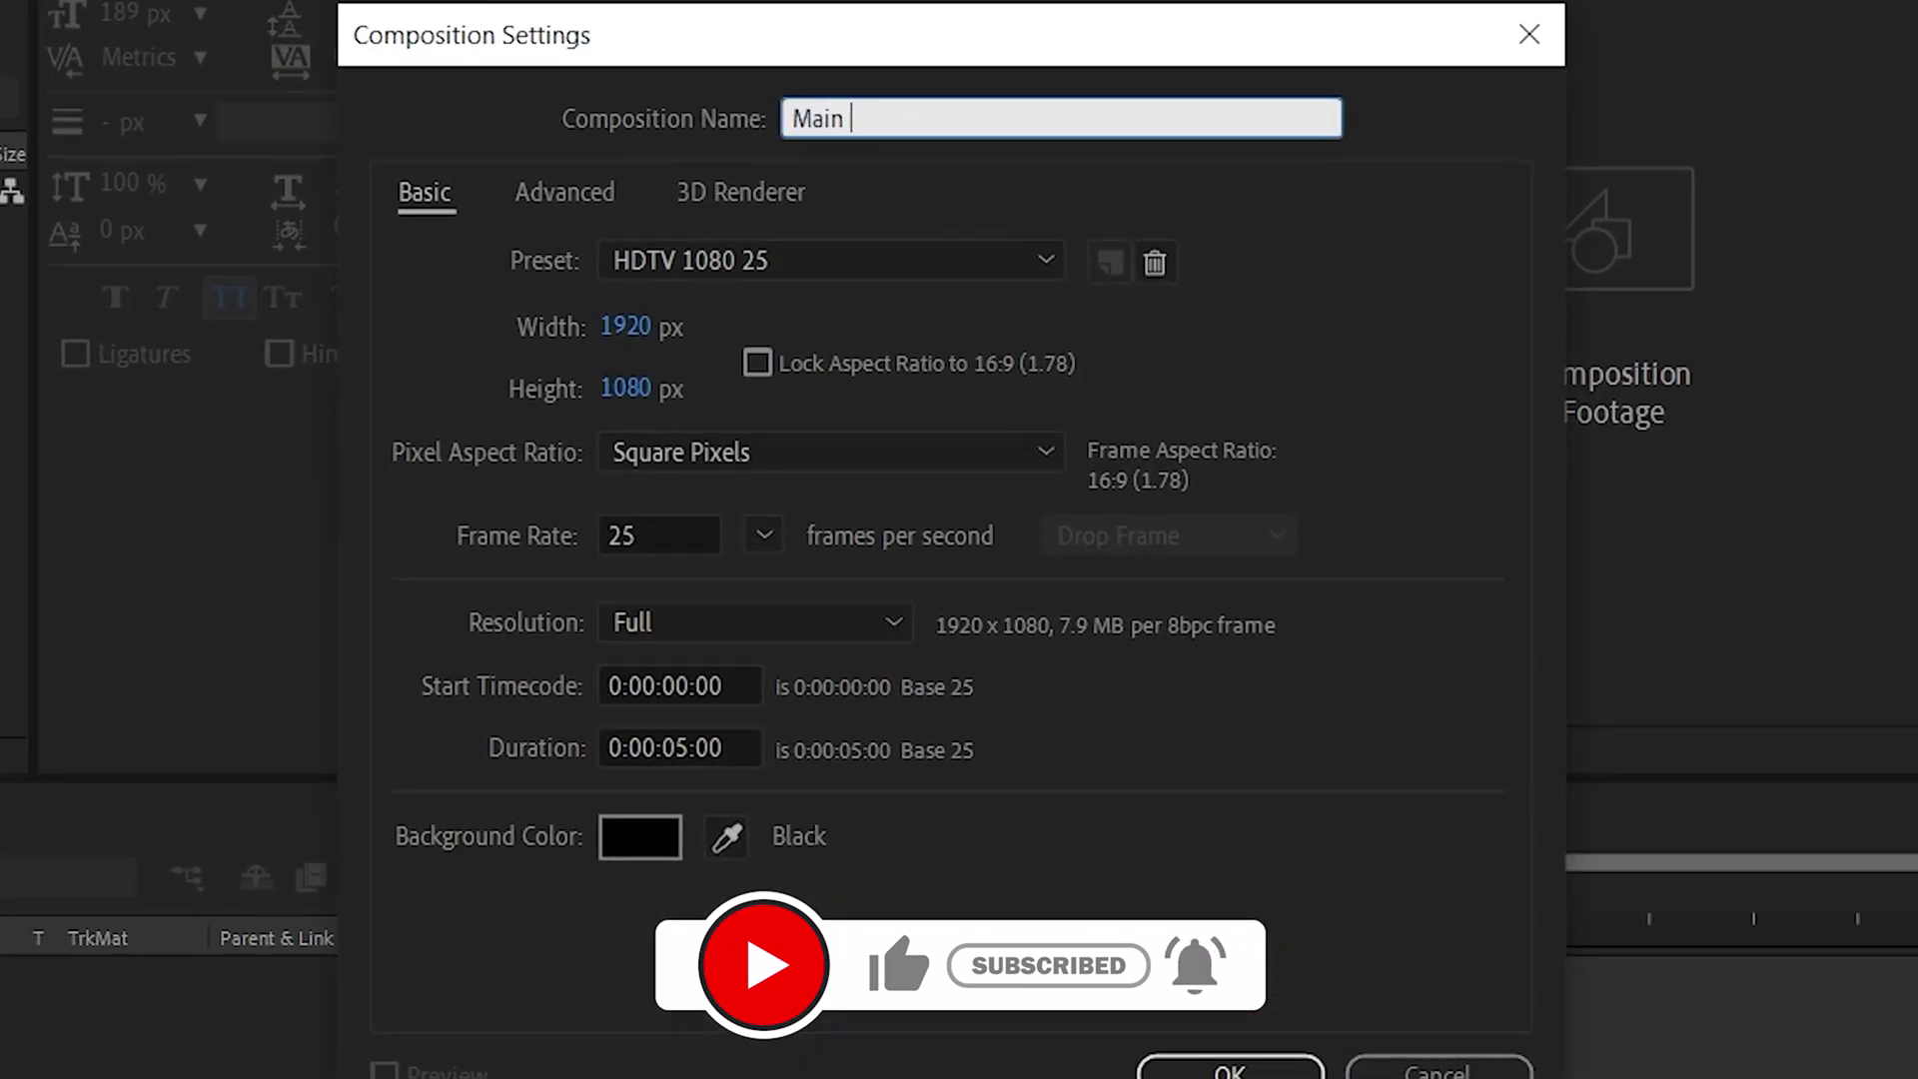
pyautogui.write('Main Comp')
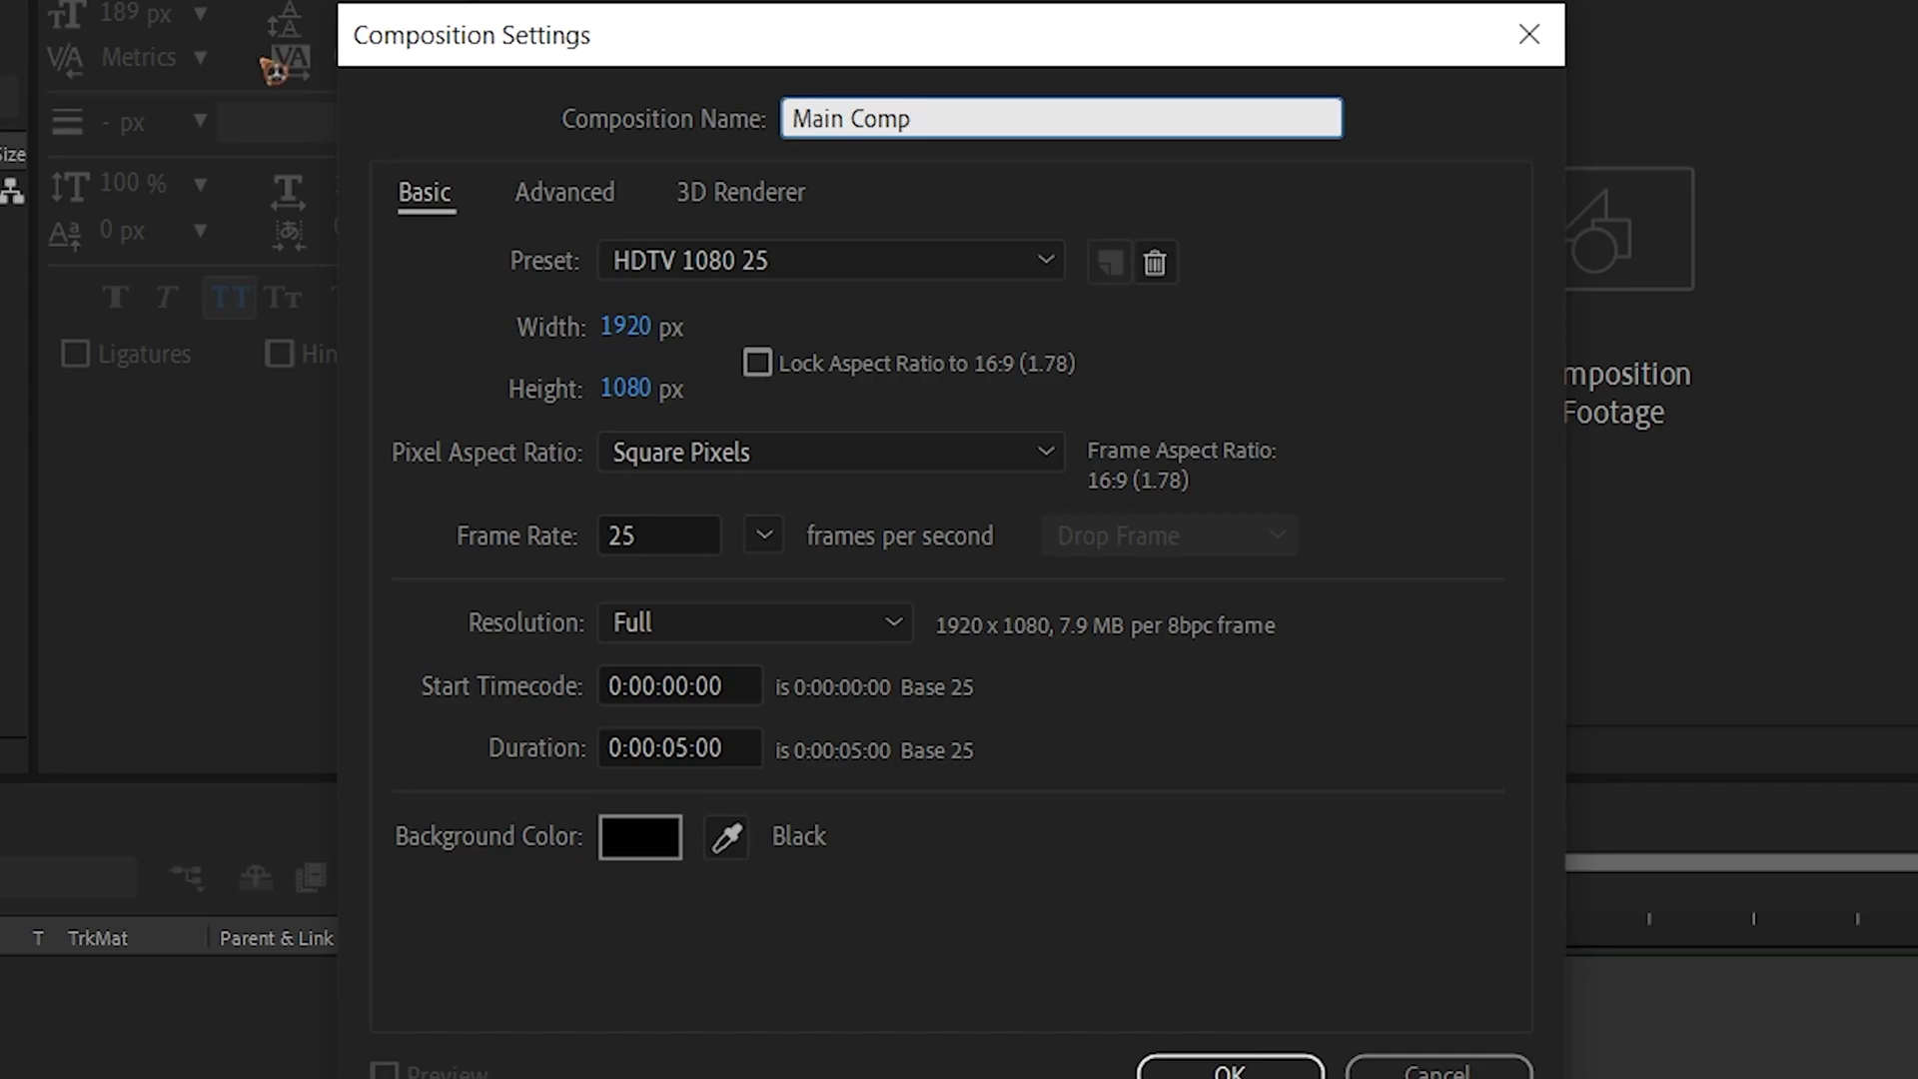
pyautogui.press('Return')
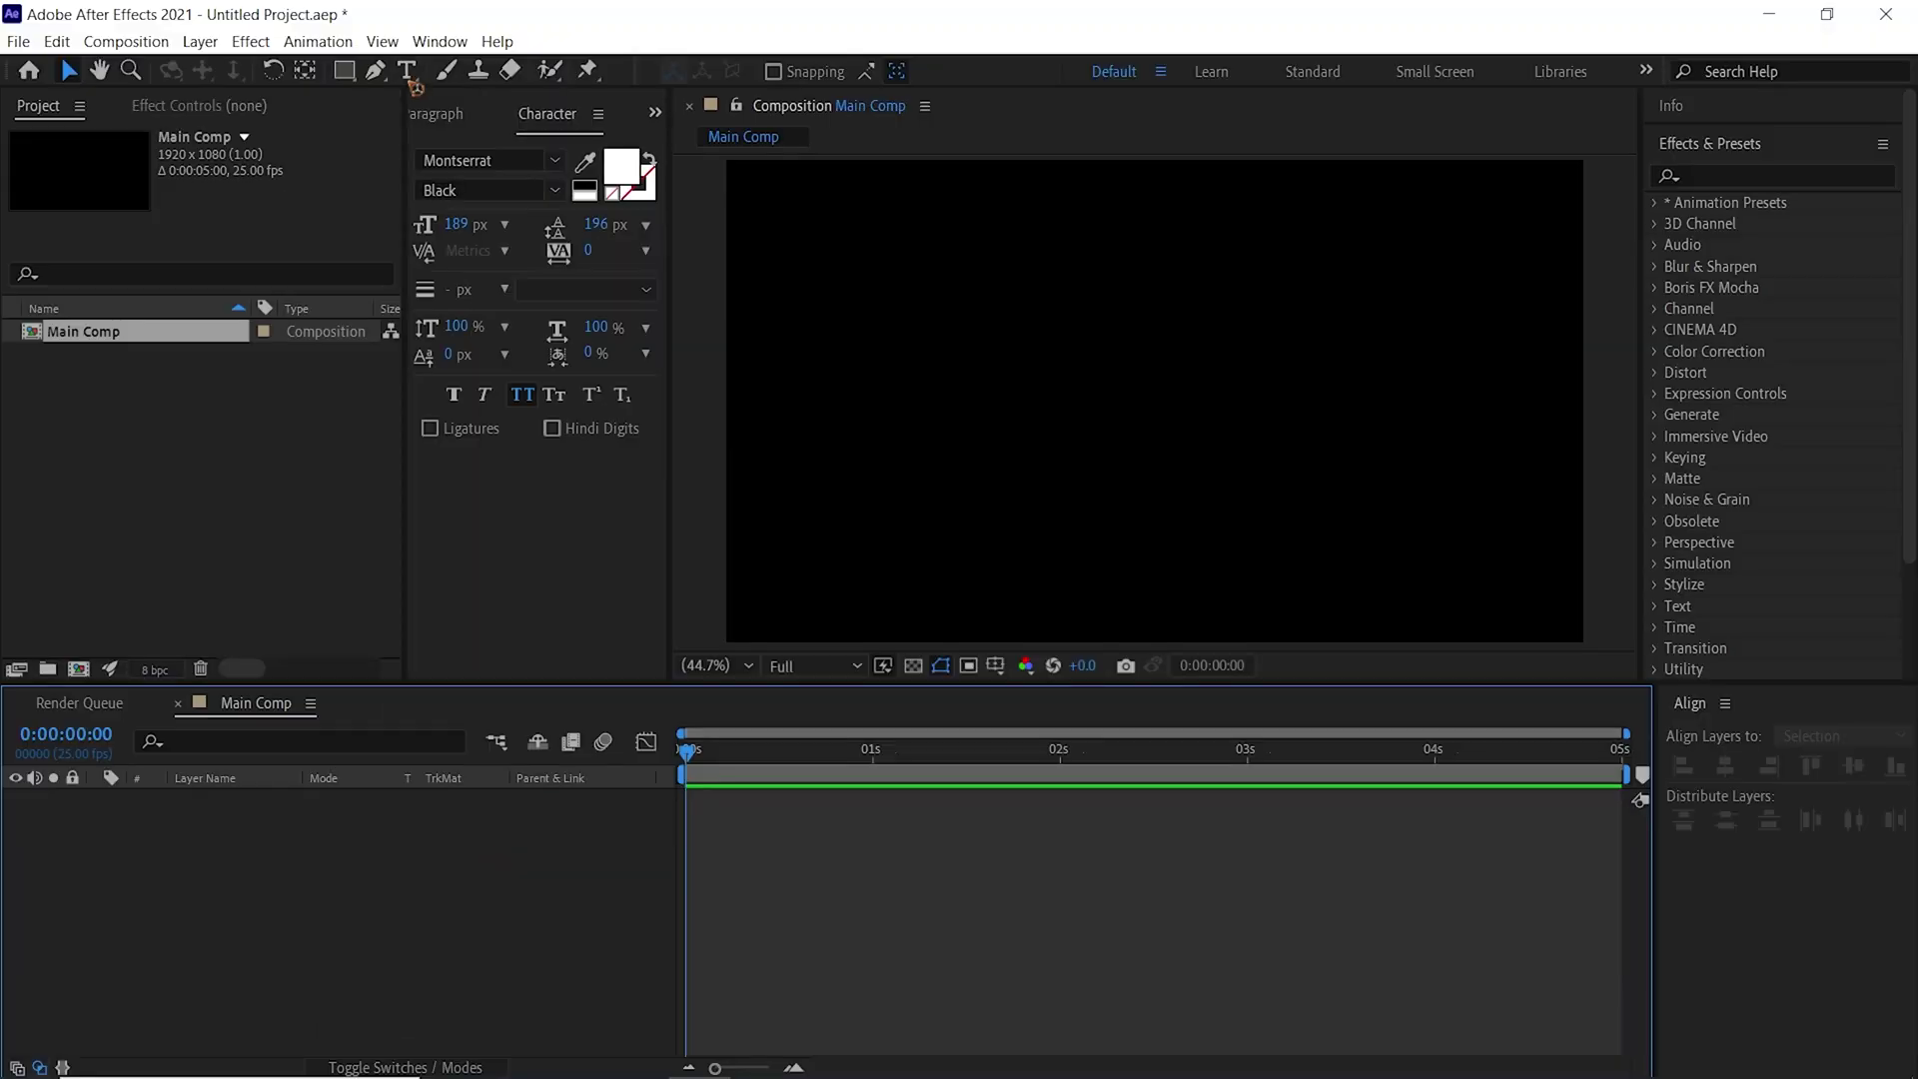
# Add a "DISTORTED" text layer and centre it horizontally and vertically in the composition
pyautogui.click(1041, 440)
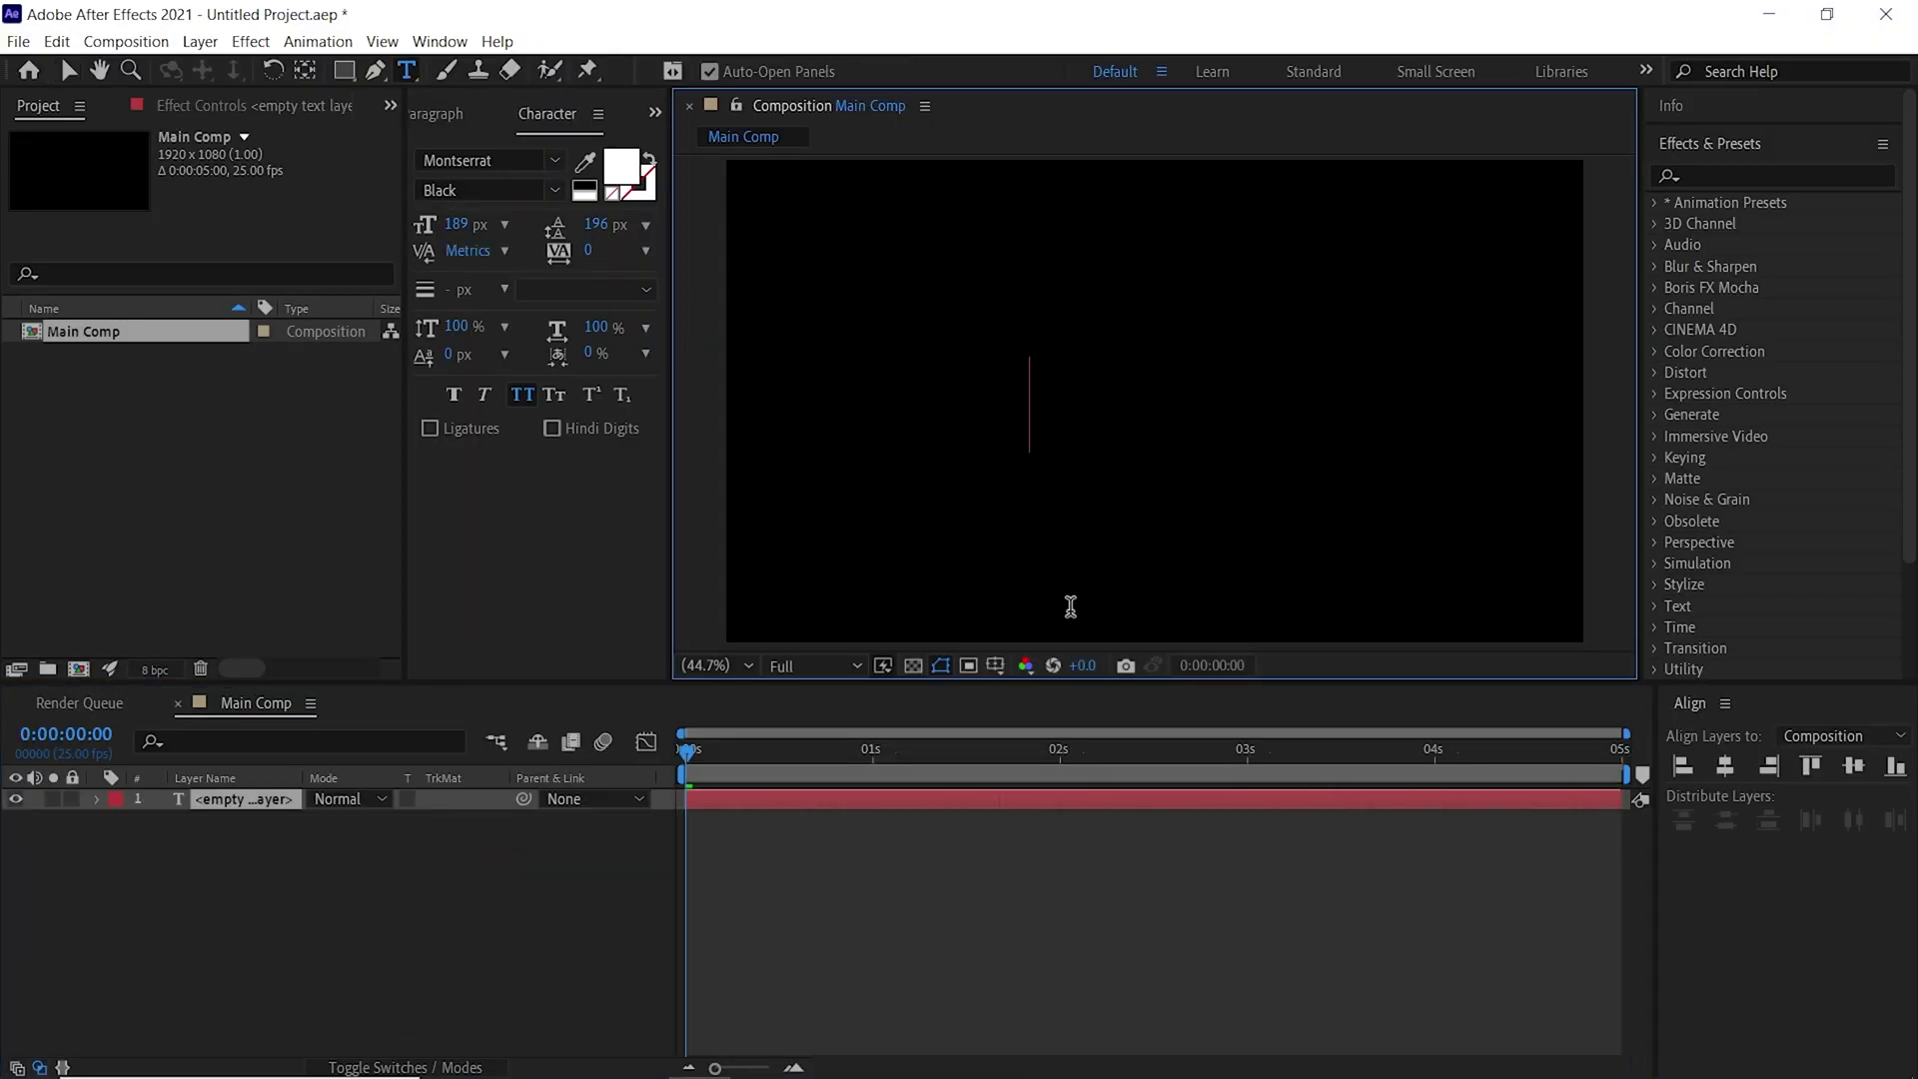
pyautogui.write('DISTORTED')
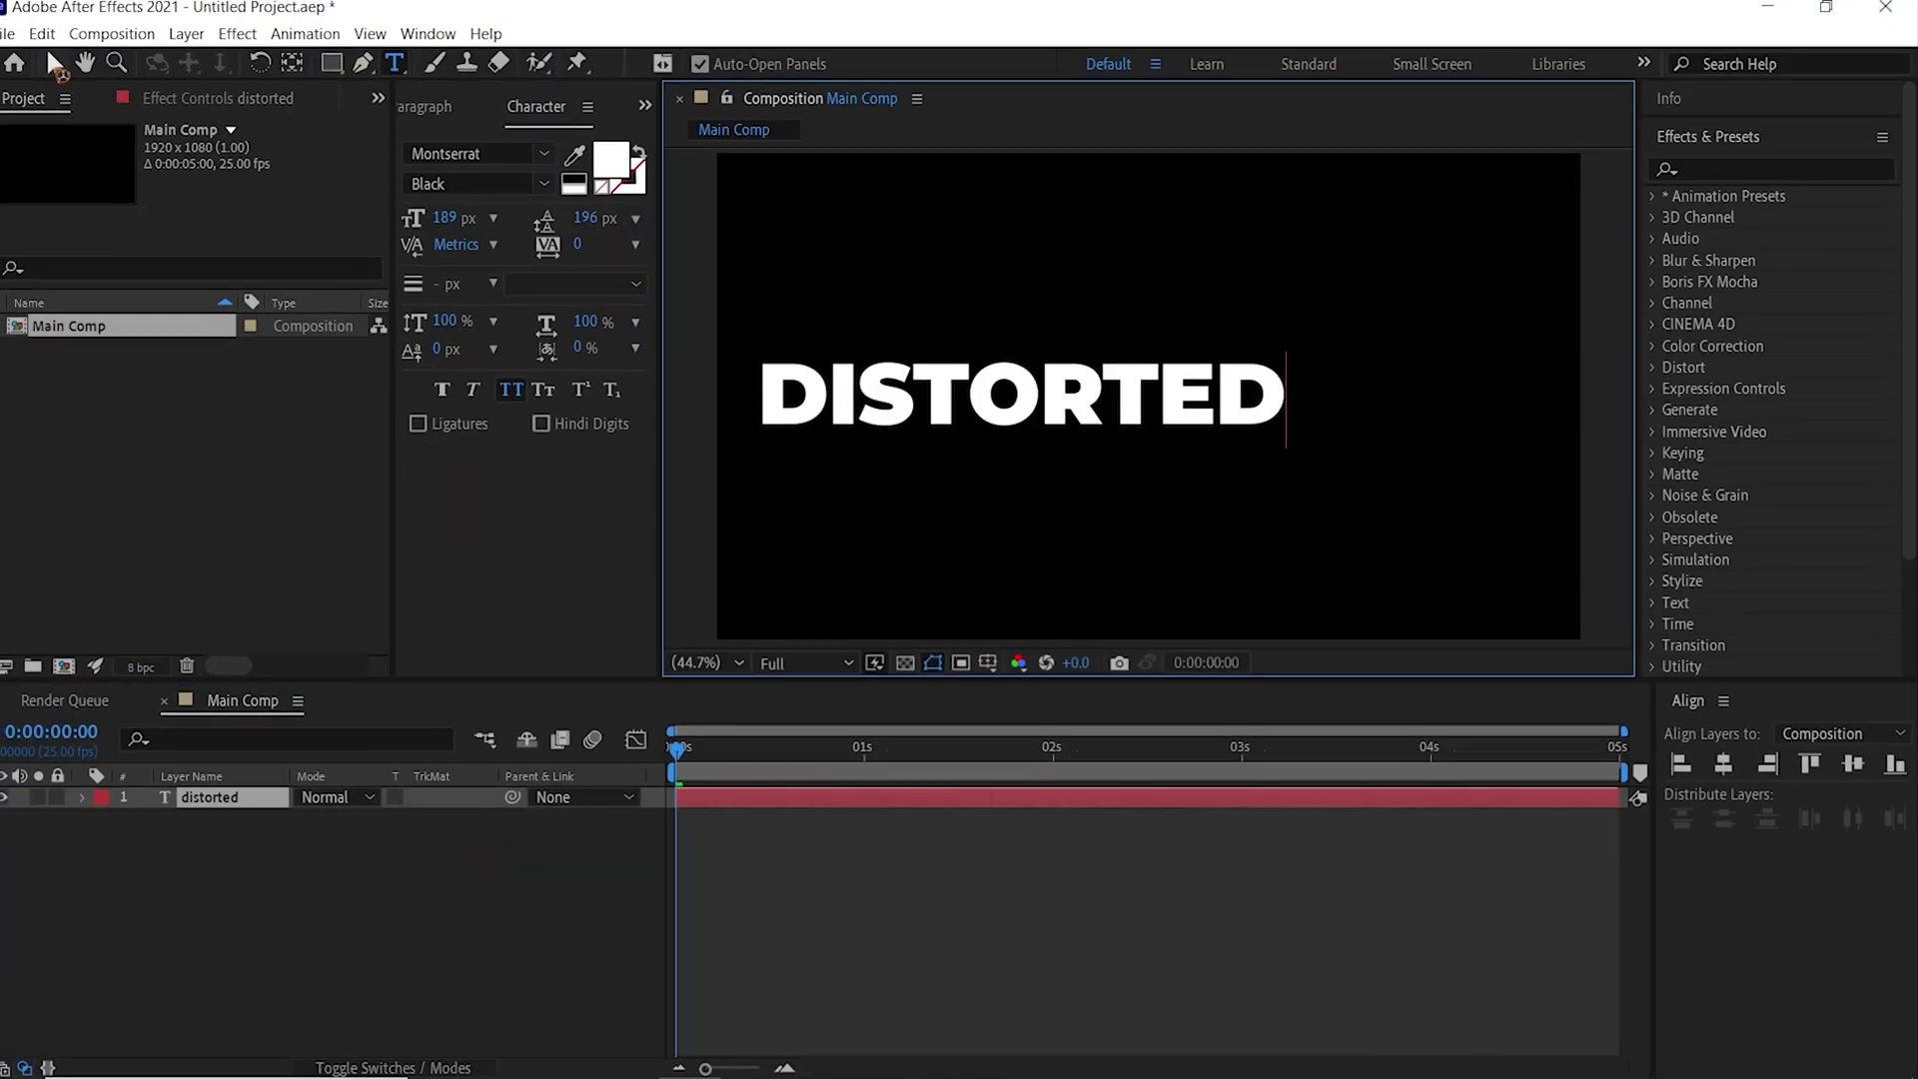
pyautogui.click(69, 71)
pyautogui.click(1725, 767)
pyautogui.click(1853, 767)
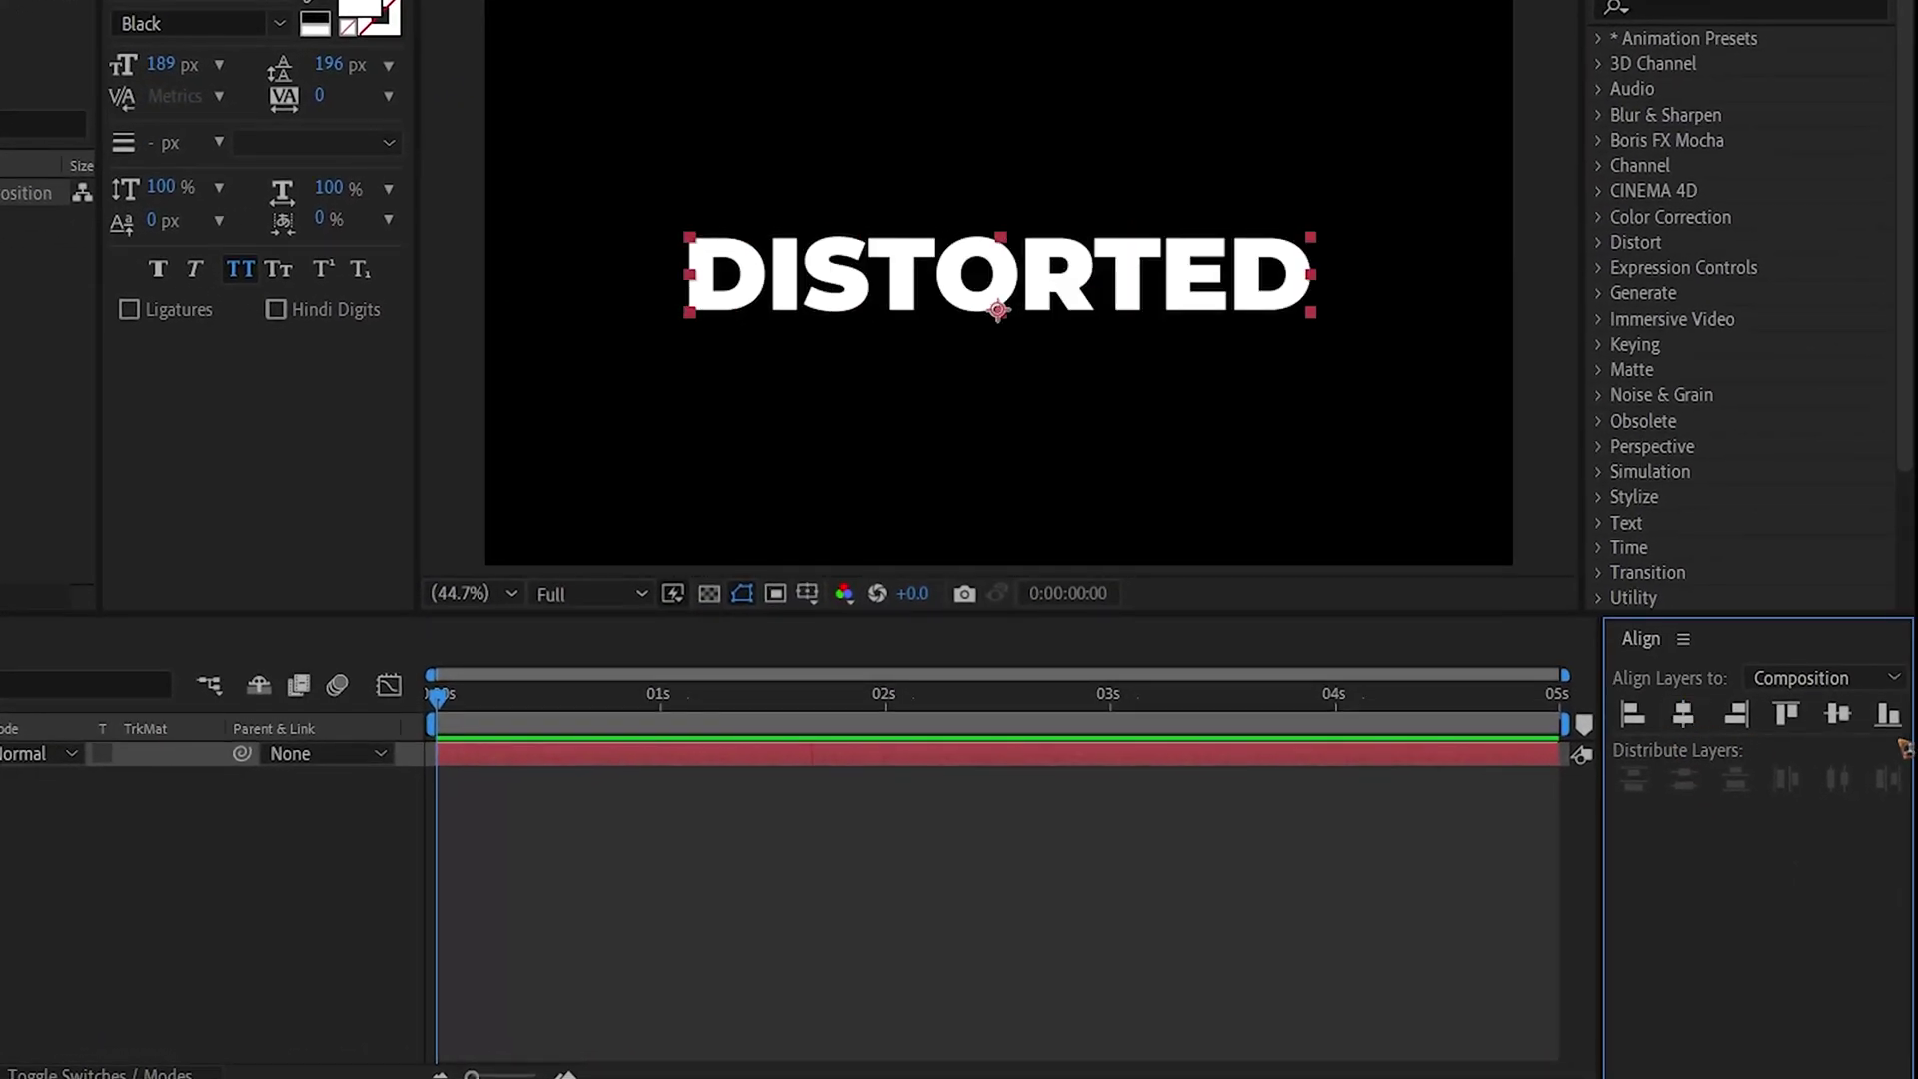
# Centre the text layer's anchor point in its layer content
pyautogui.click(180, 30)
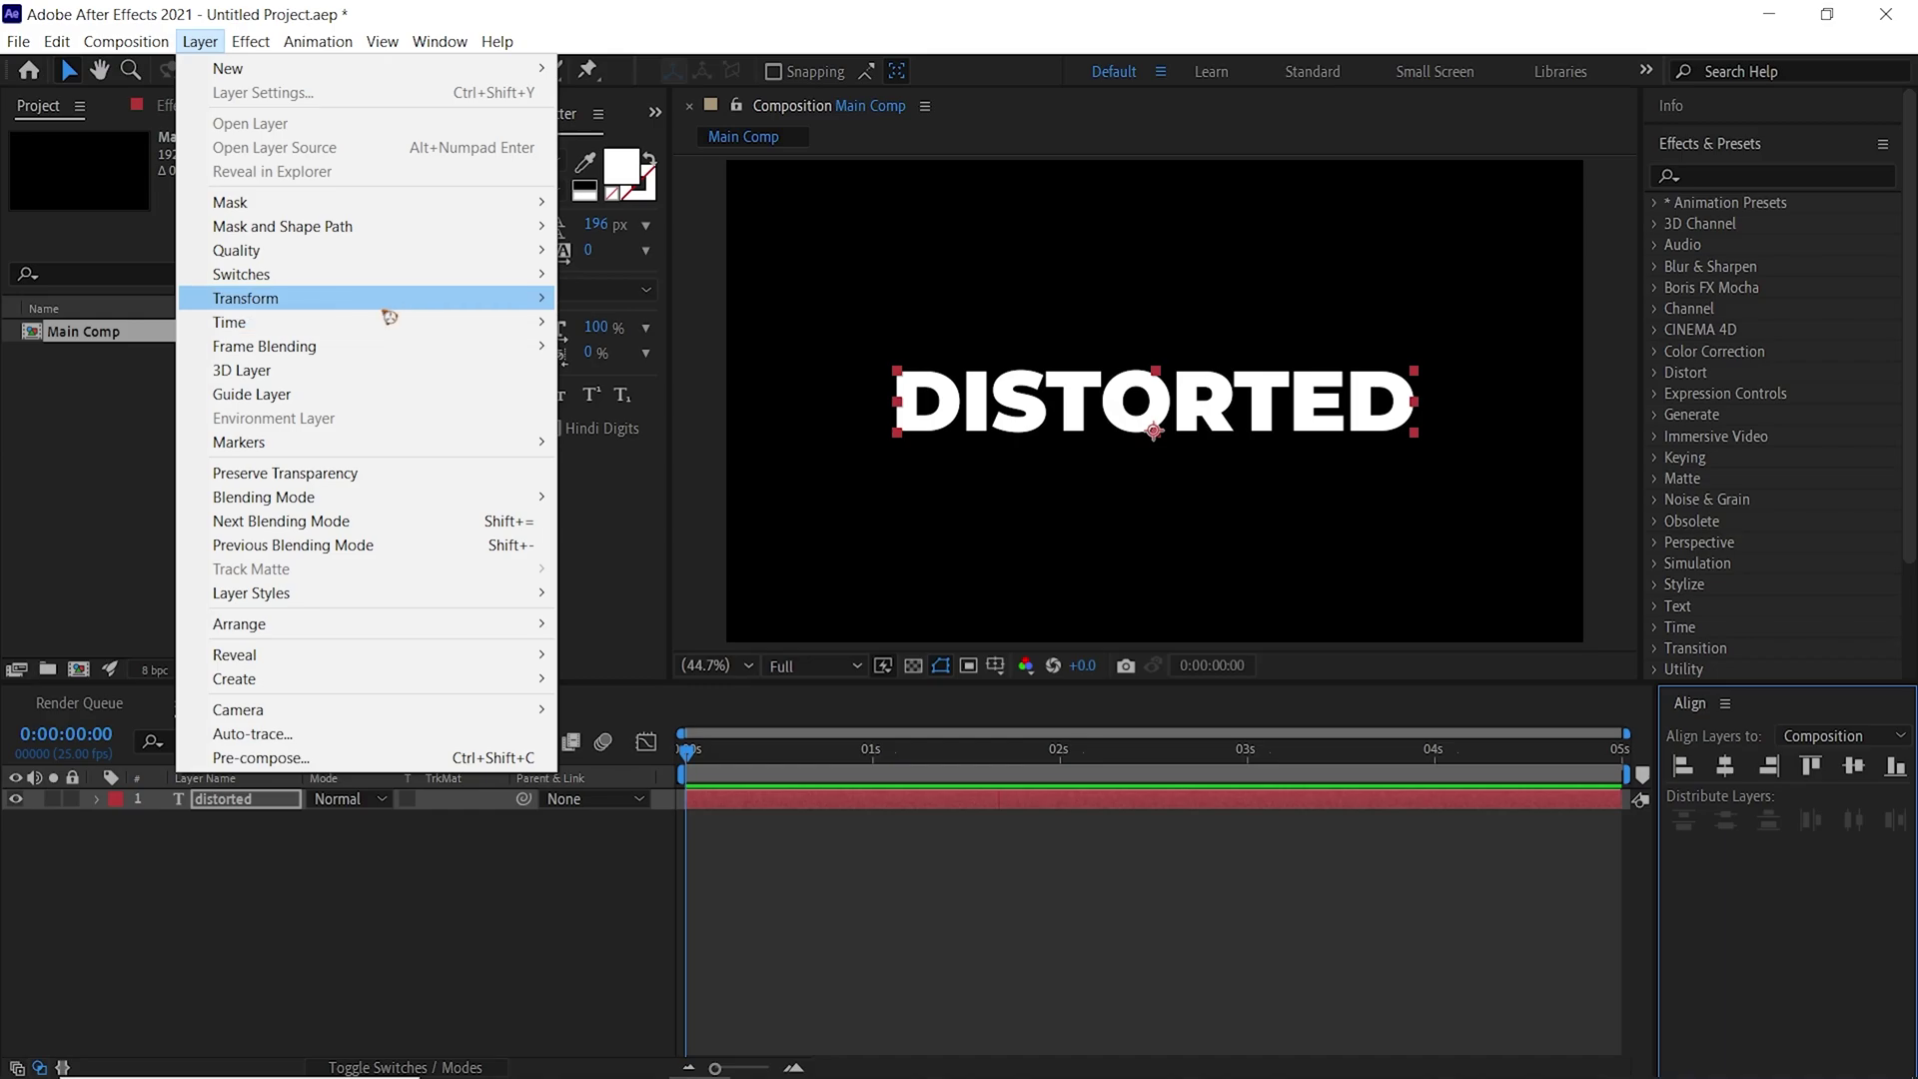
pyautogui.moveTo(366, 291)
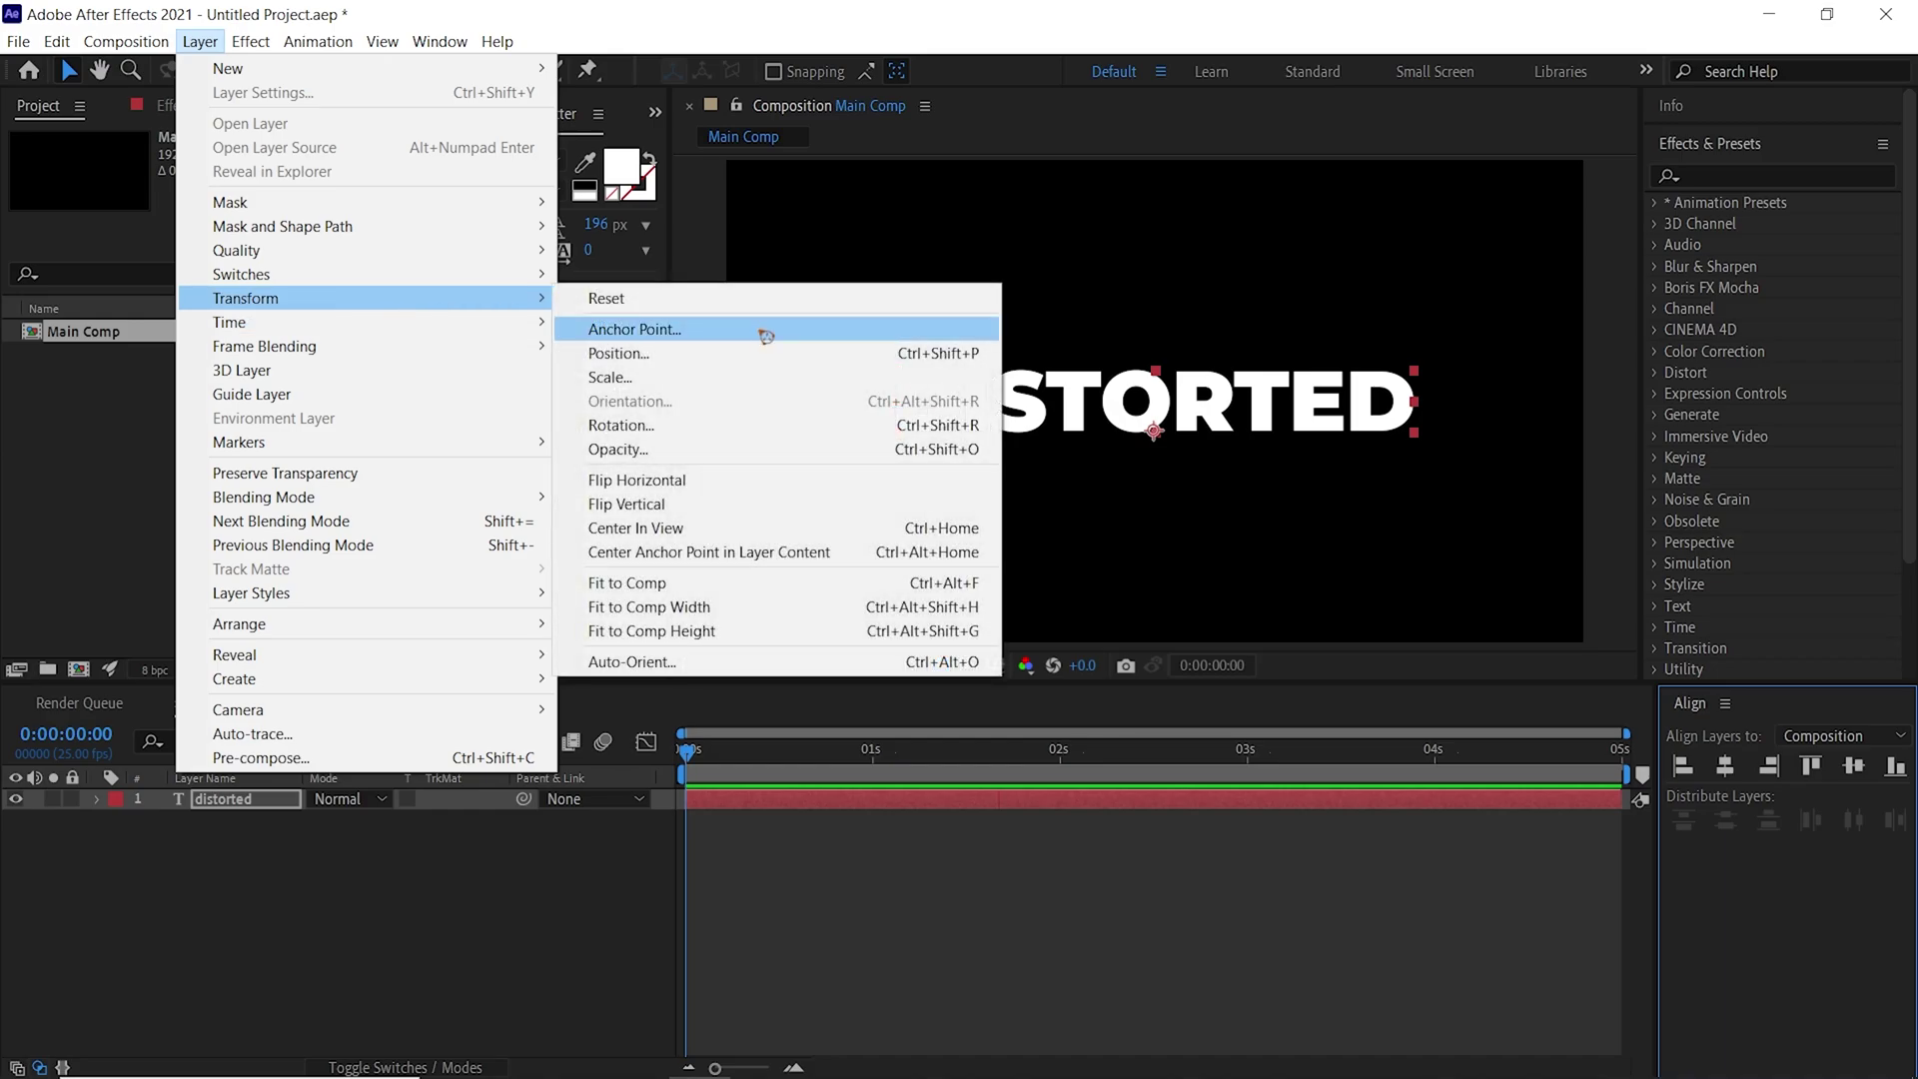
pyautogui.click(754, 562)
# Add a Position animator to the text layer and set its position to 0.0, -685.0
pyautogui.click(96, 799)
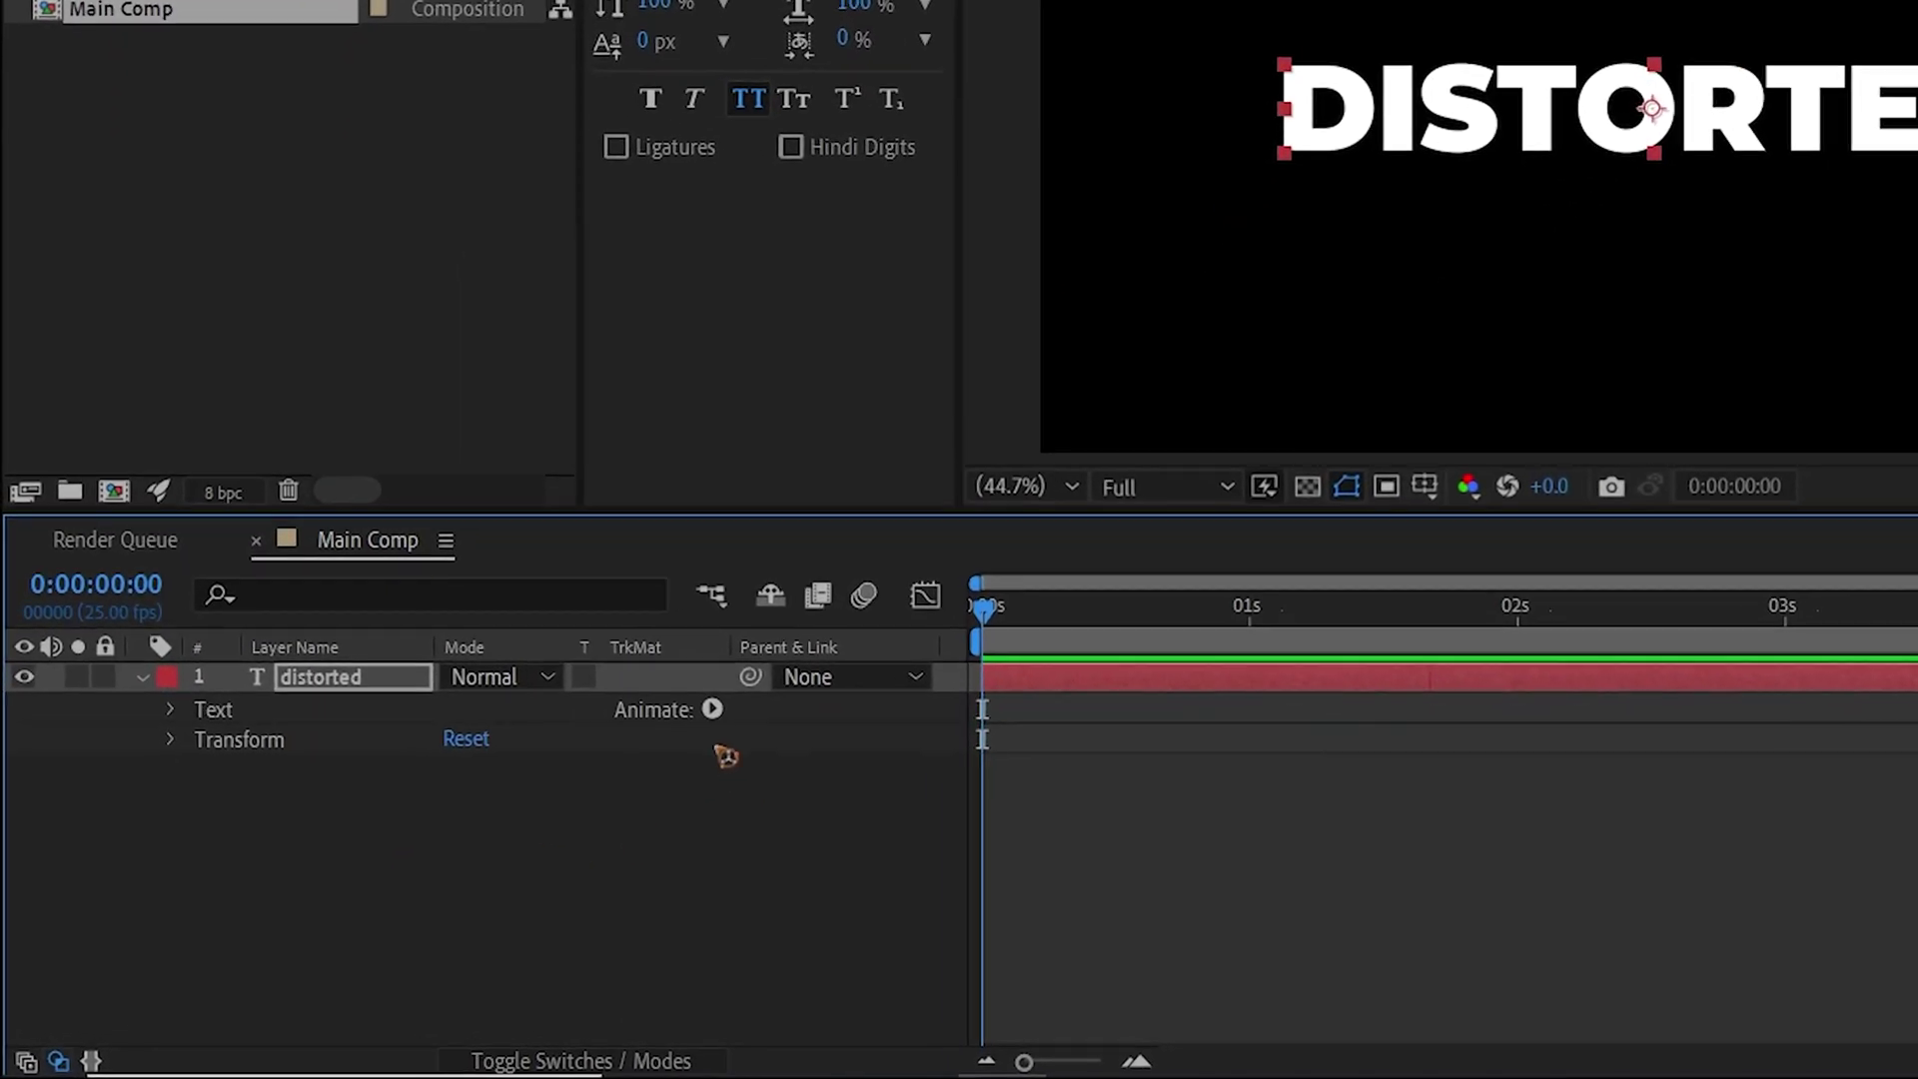
pyautogui.click(749, 692)
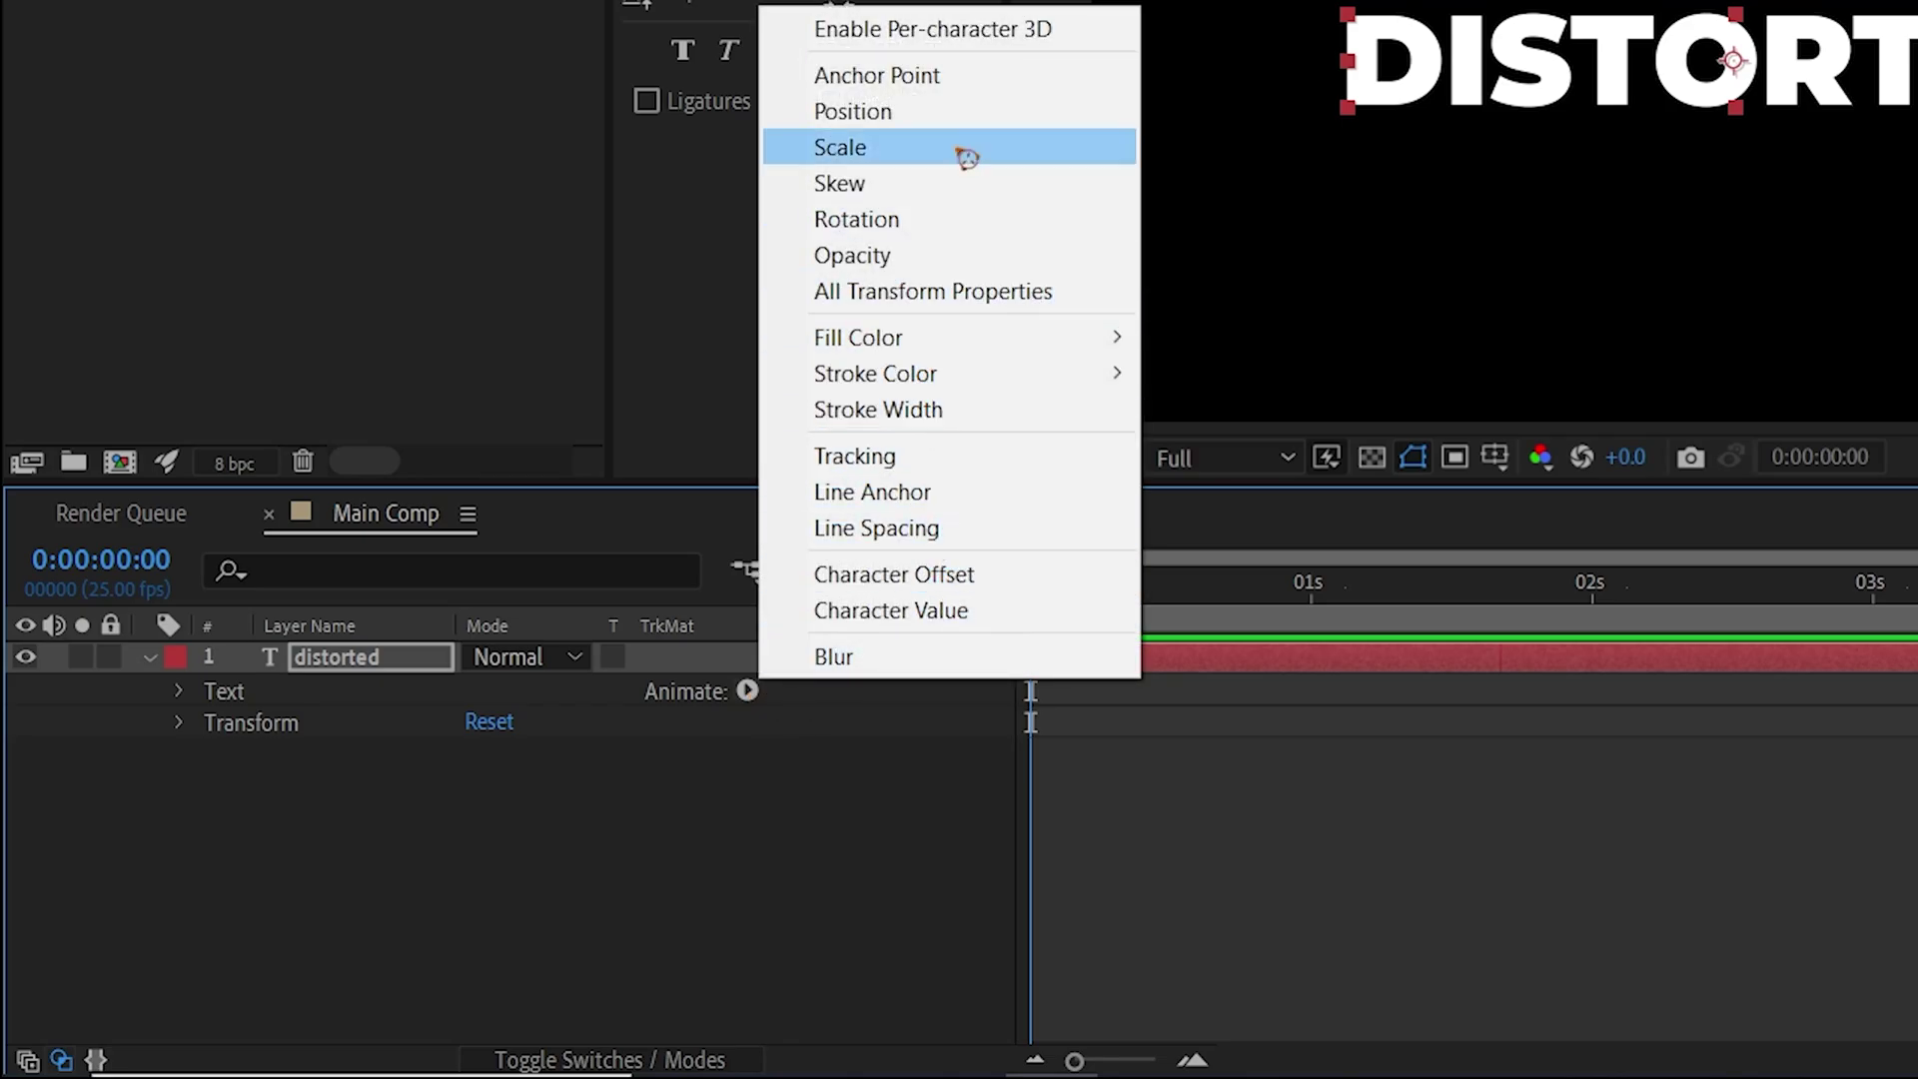
pyautogui.click(969, 114)
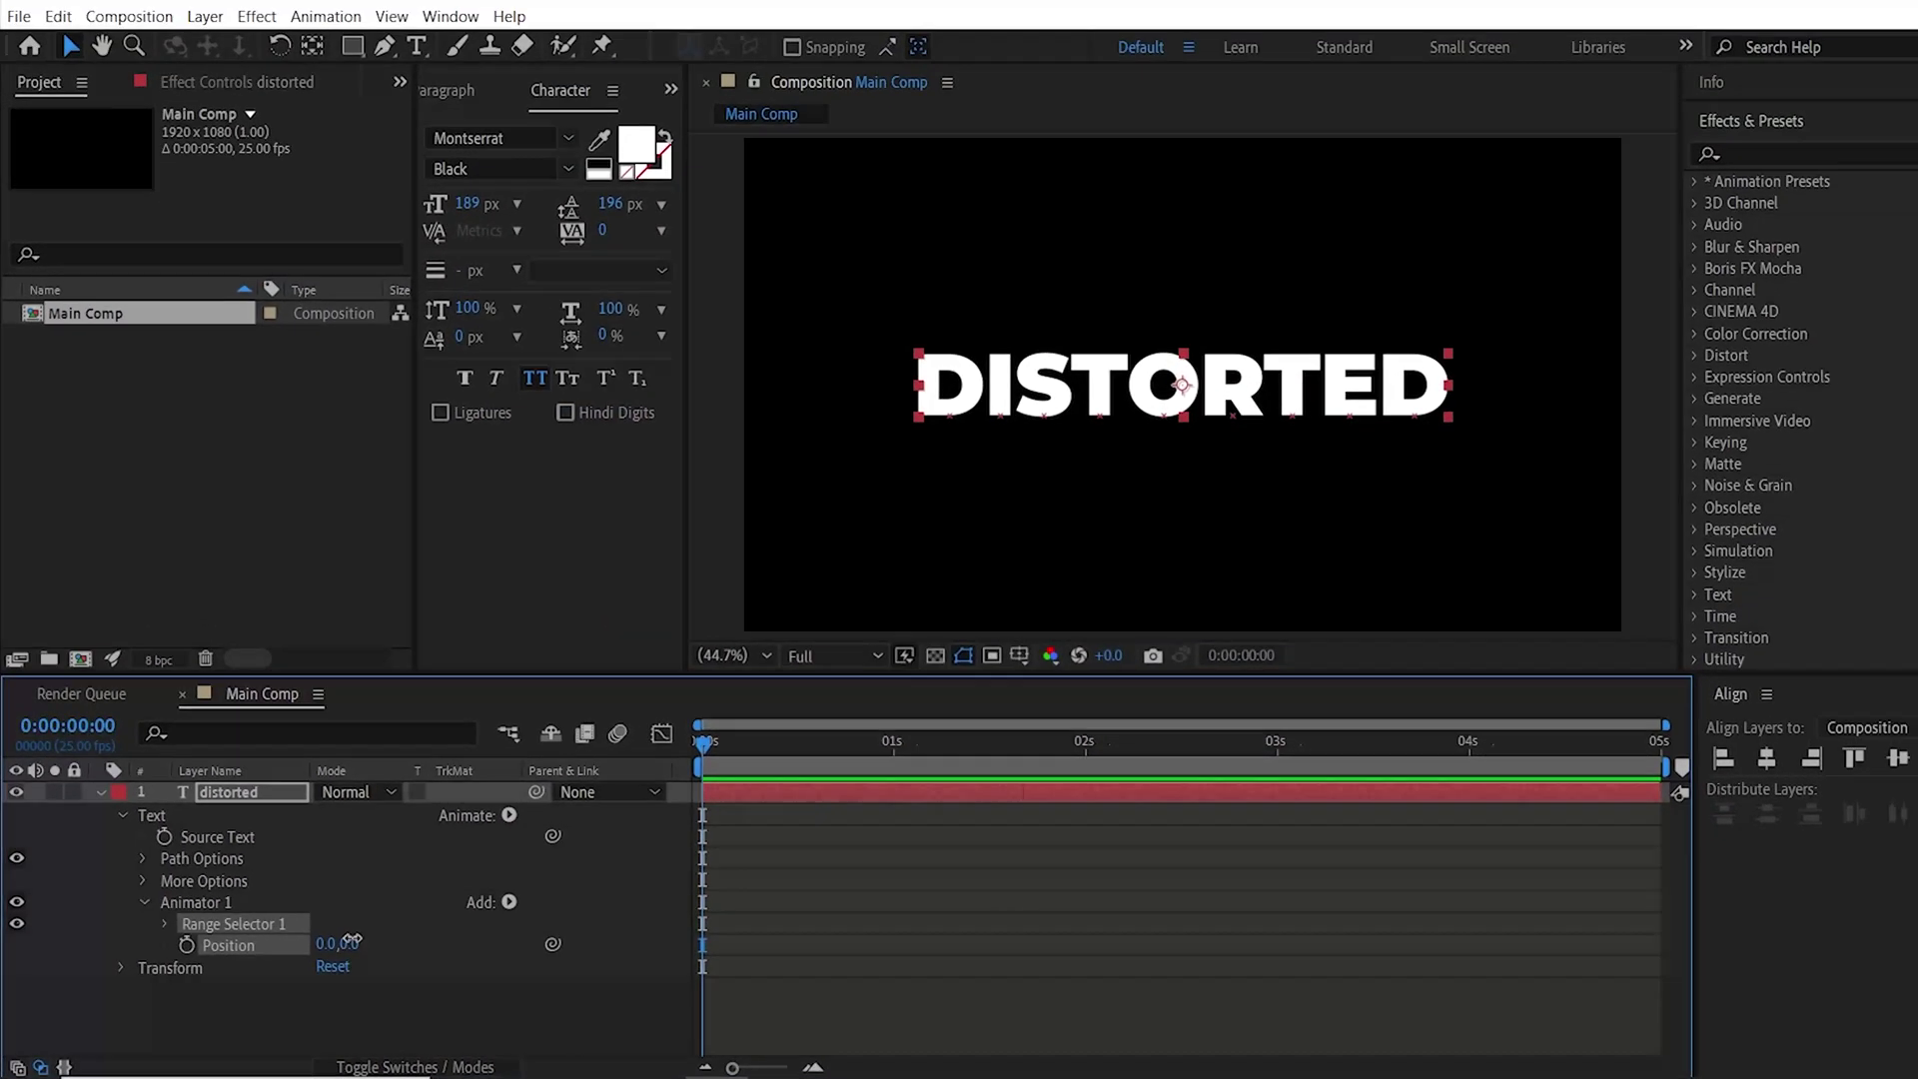
pyautogui.moveTo(514, 879); pyautogui.dragTo(428, 877)
pyautogui.moveTo(286, 946); pyautogui.dragTo(63, 945)
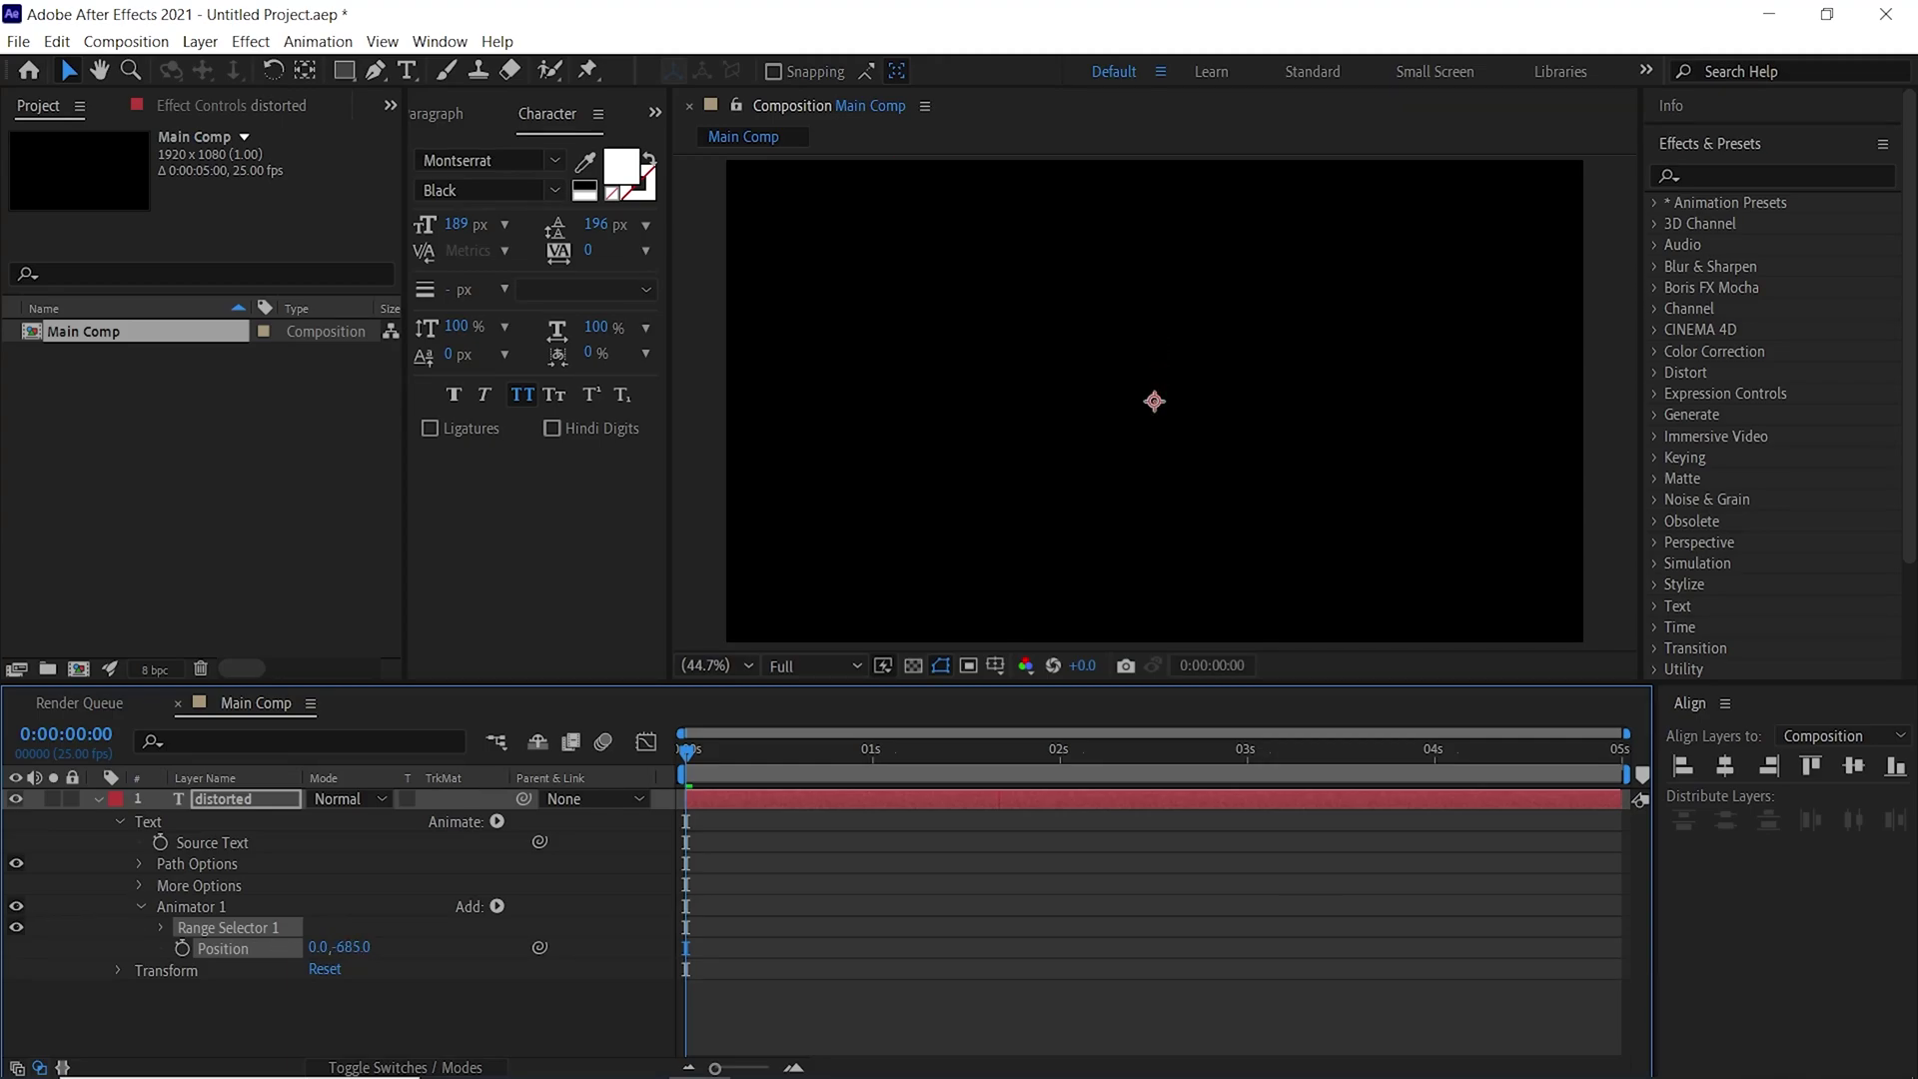
# Set the shape of Range Selector 1 to Ramp Up in its advanced options
pyautogui.click(162, 927)
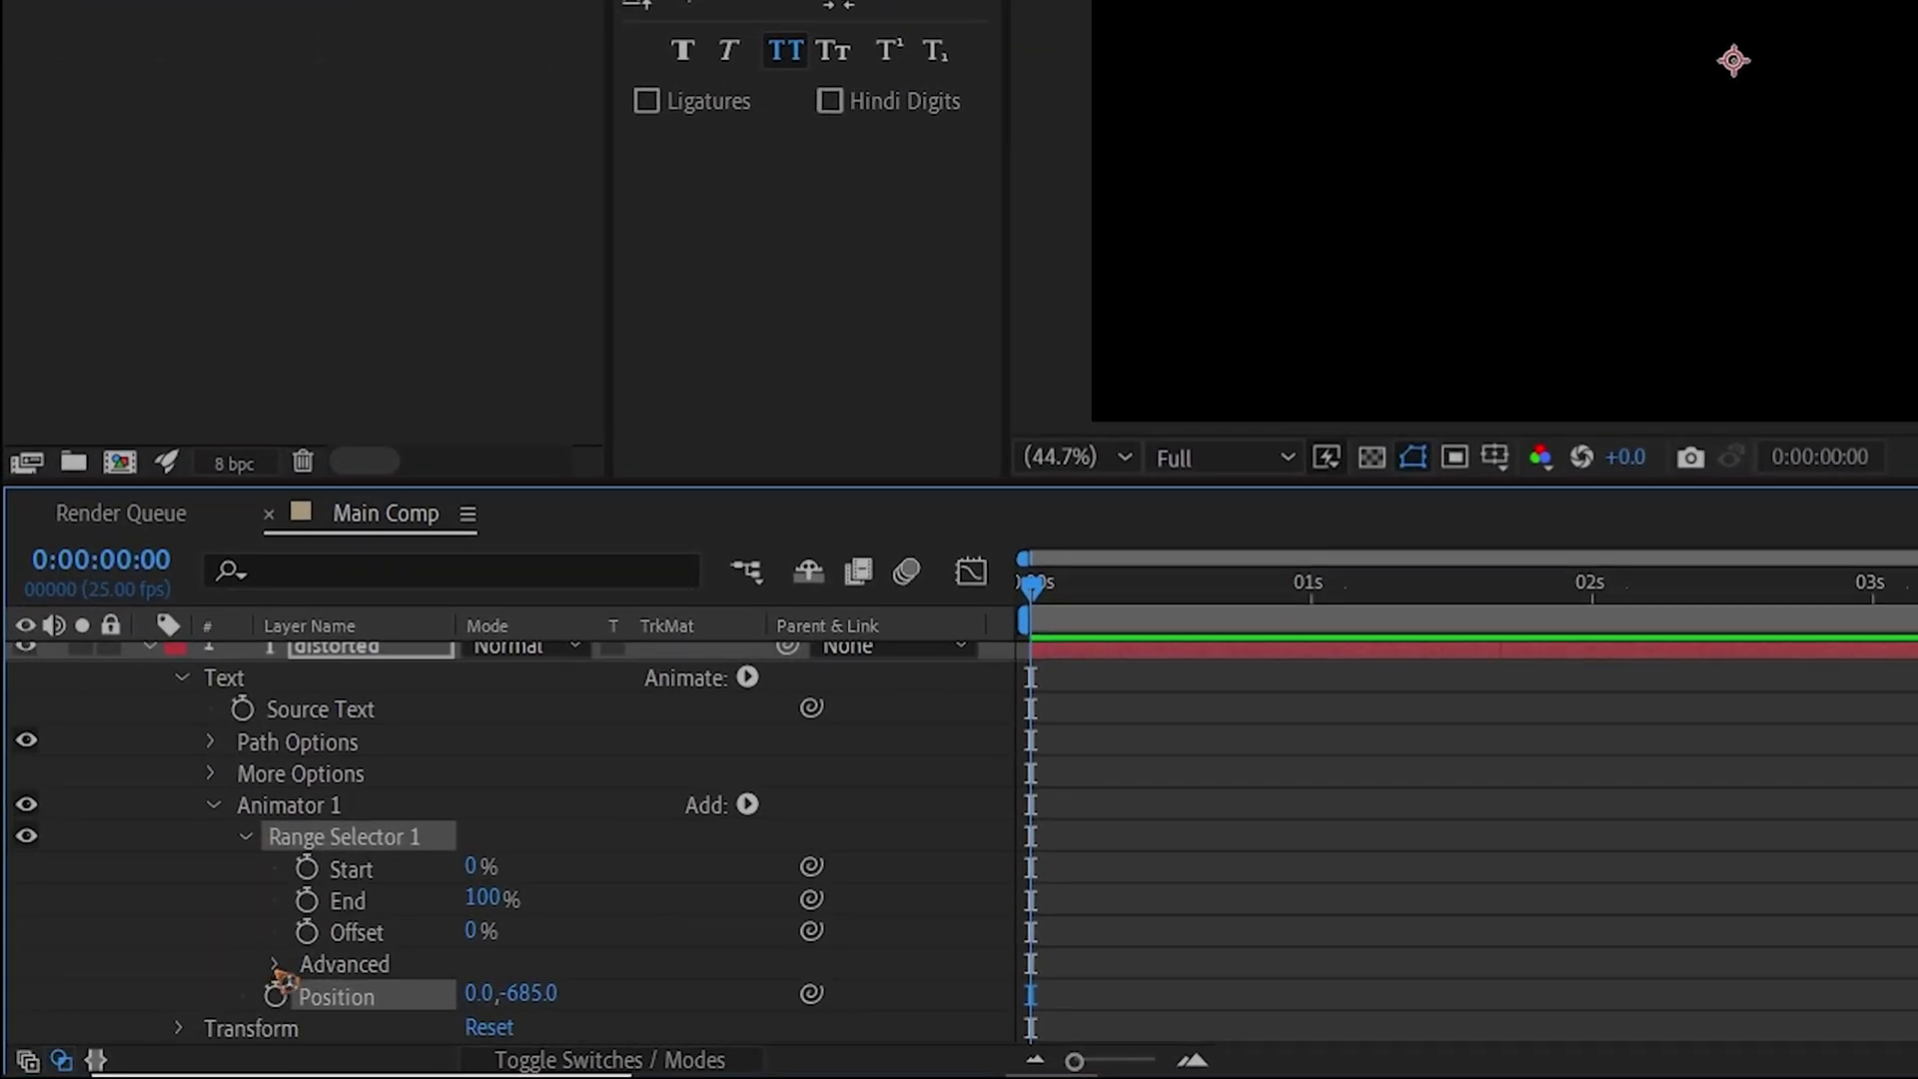
pyautogui.click(275, 965)
pyautogui.scroll(-2, 216, 921)
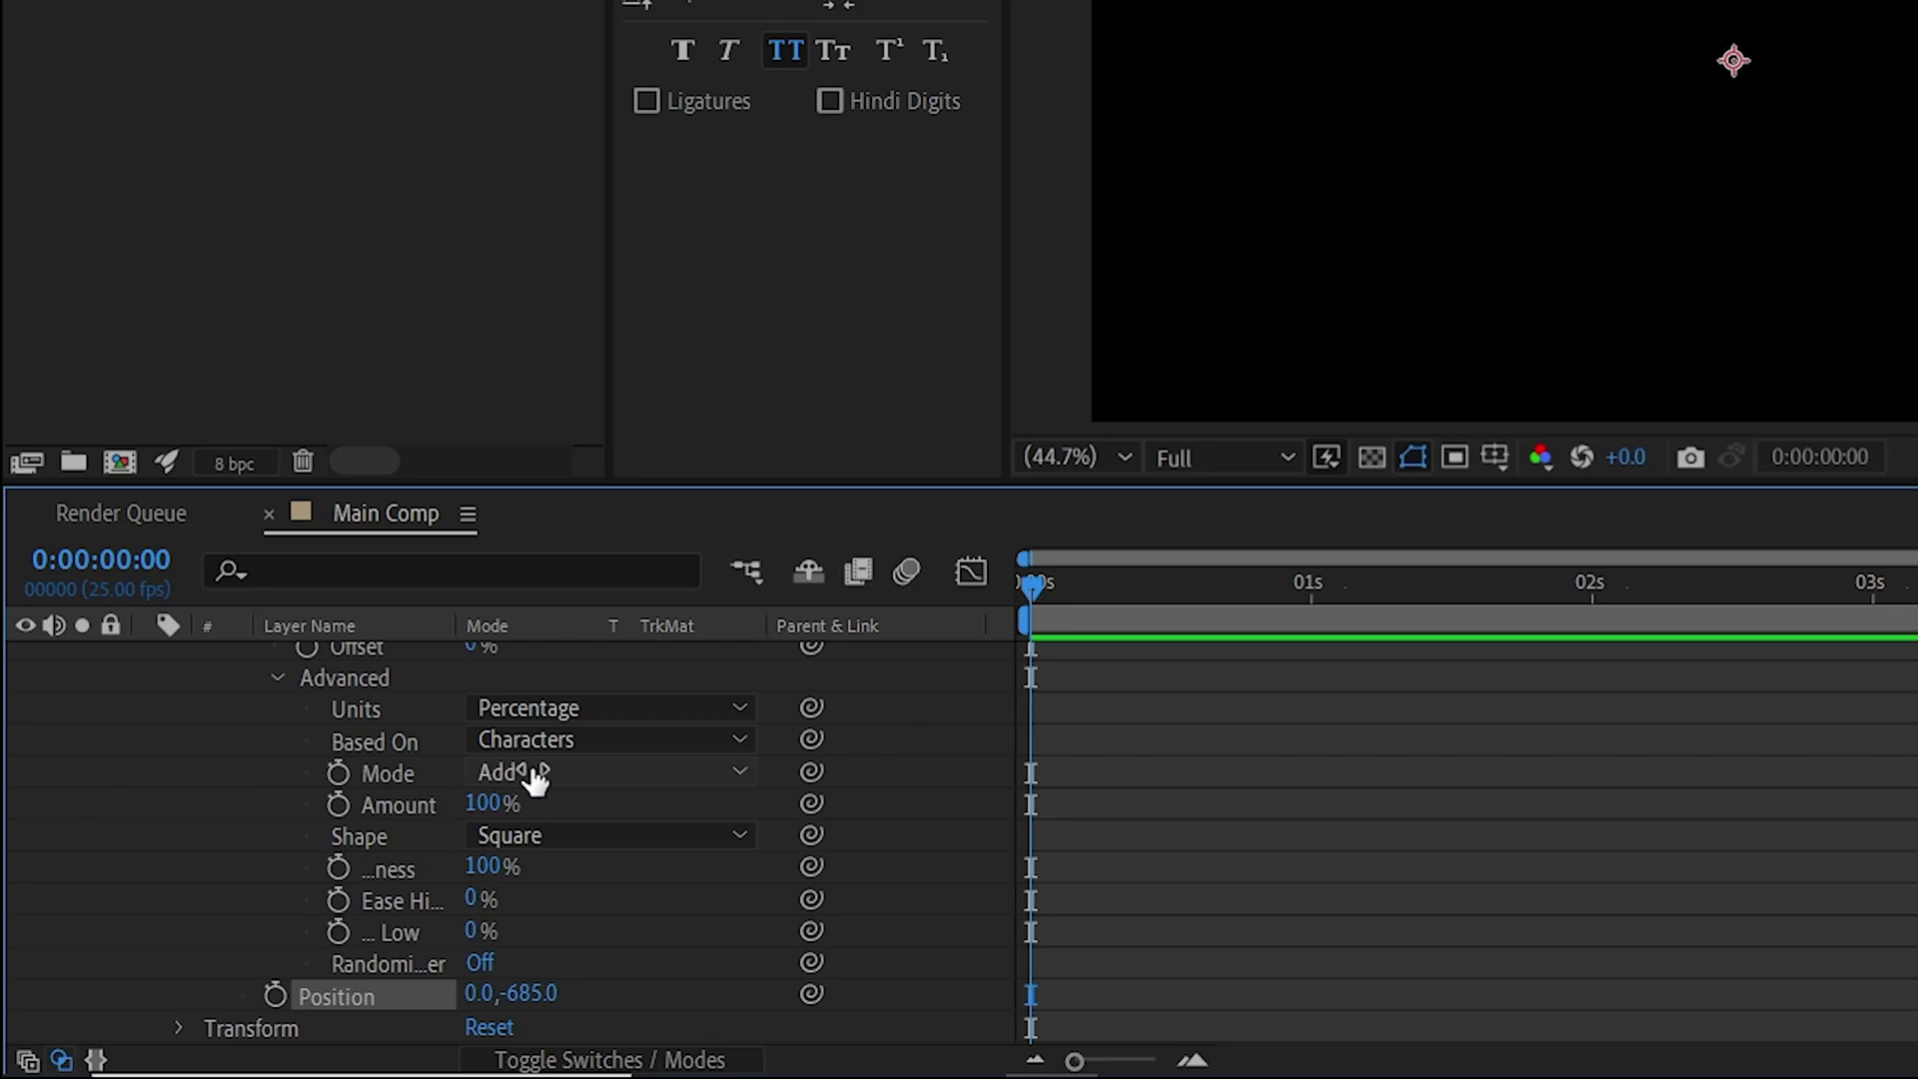
pyautogui.click(607, 839)
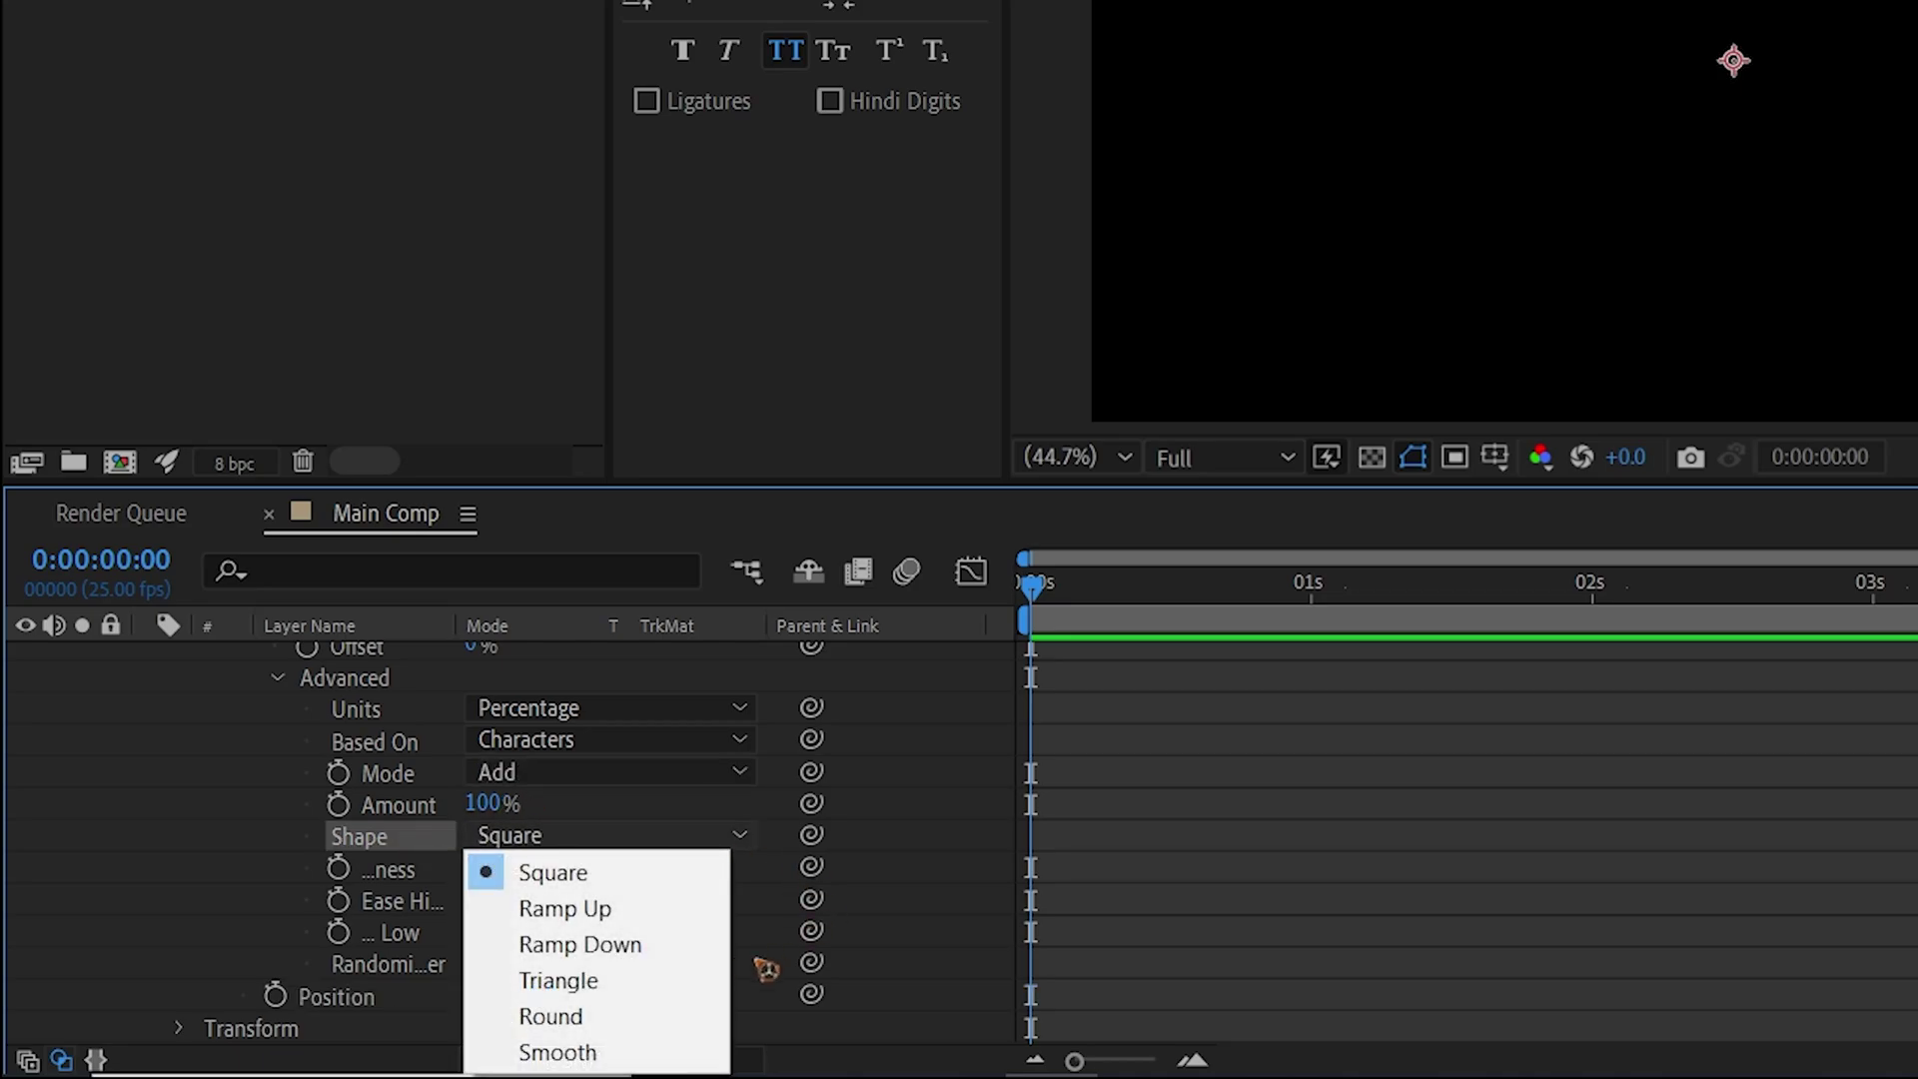
pyautogui.click(667, 911)
# Keyframe the range selector's offset at 100% at 1 second and -100% at 0 seconds
pyautogui.scroll(3, 690, 929)
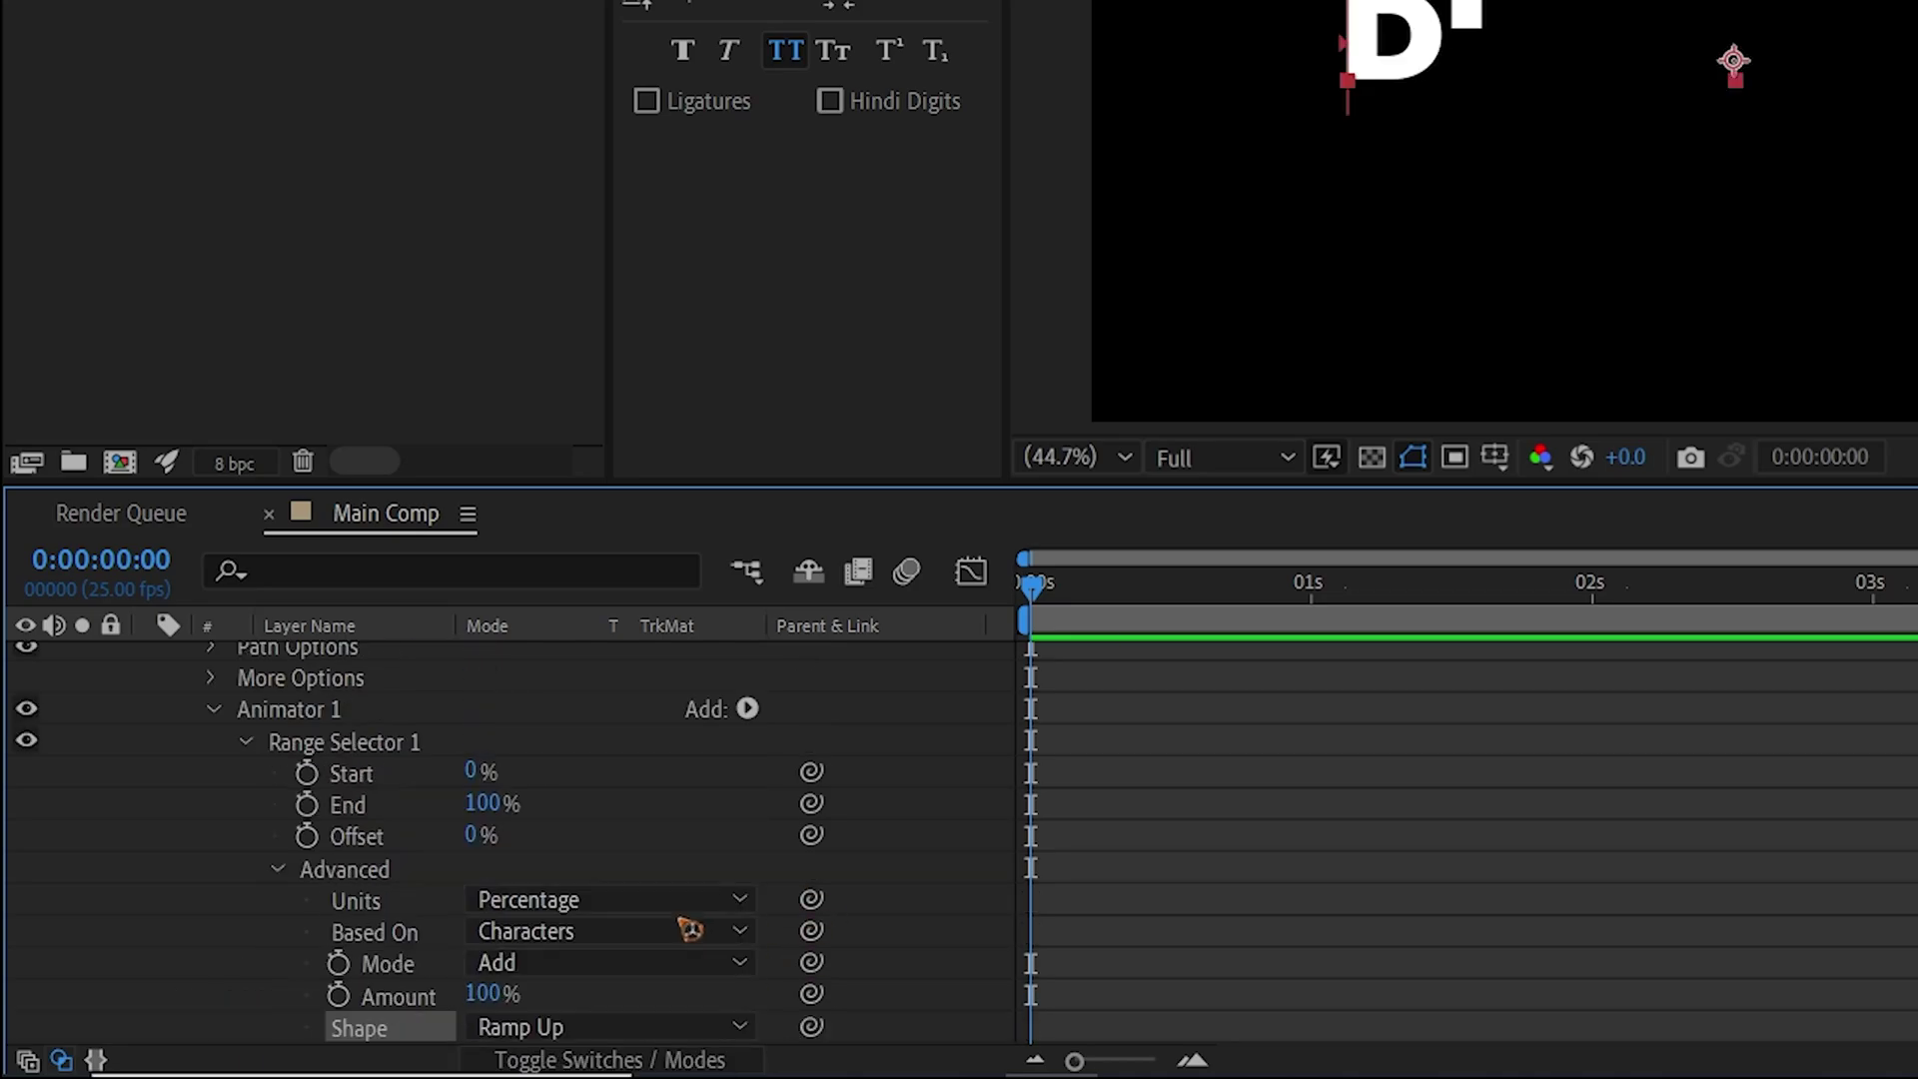
pyautogui.moveTo(470, 834); pyautogui.dragTo(744, 843)
pyautogui.moveTo(1044, 611); pyautogui.dragTo(1322, 651)
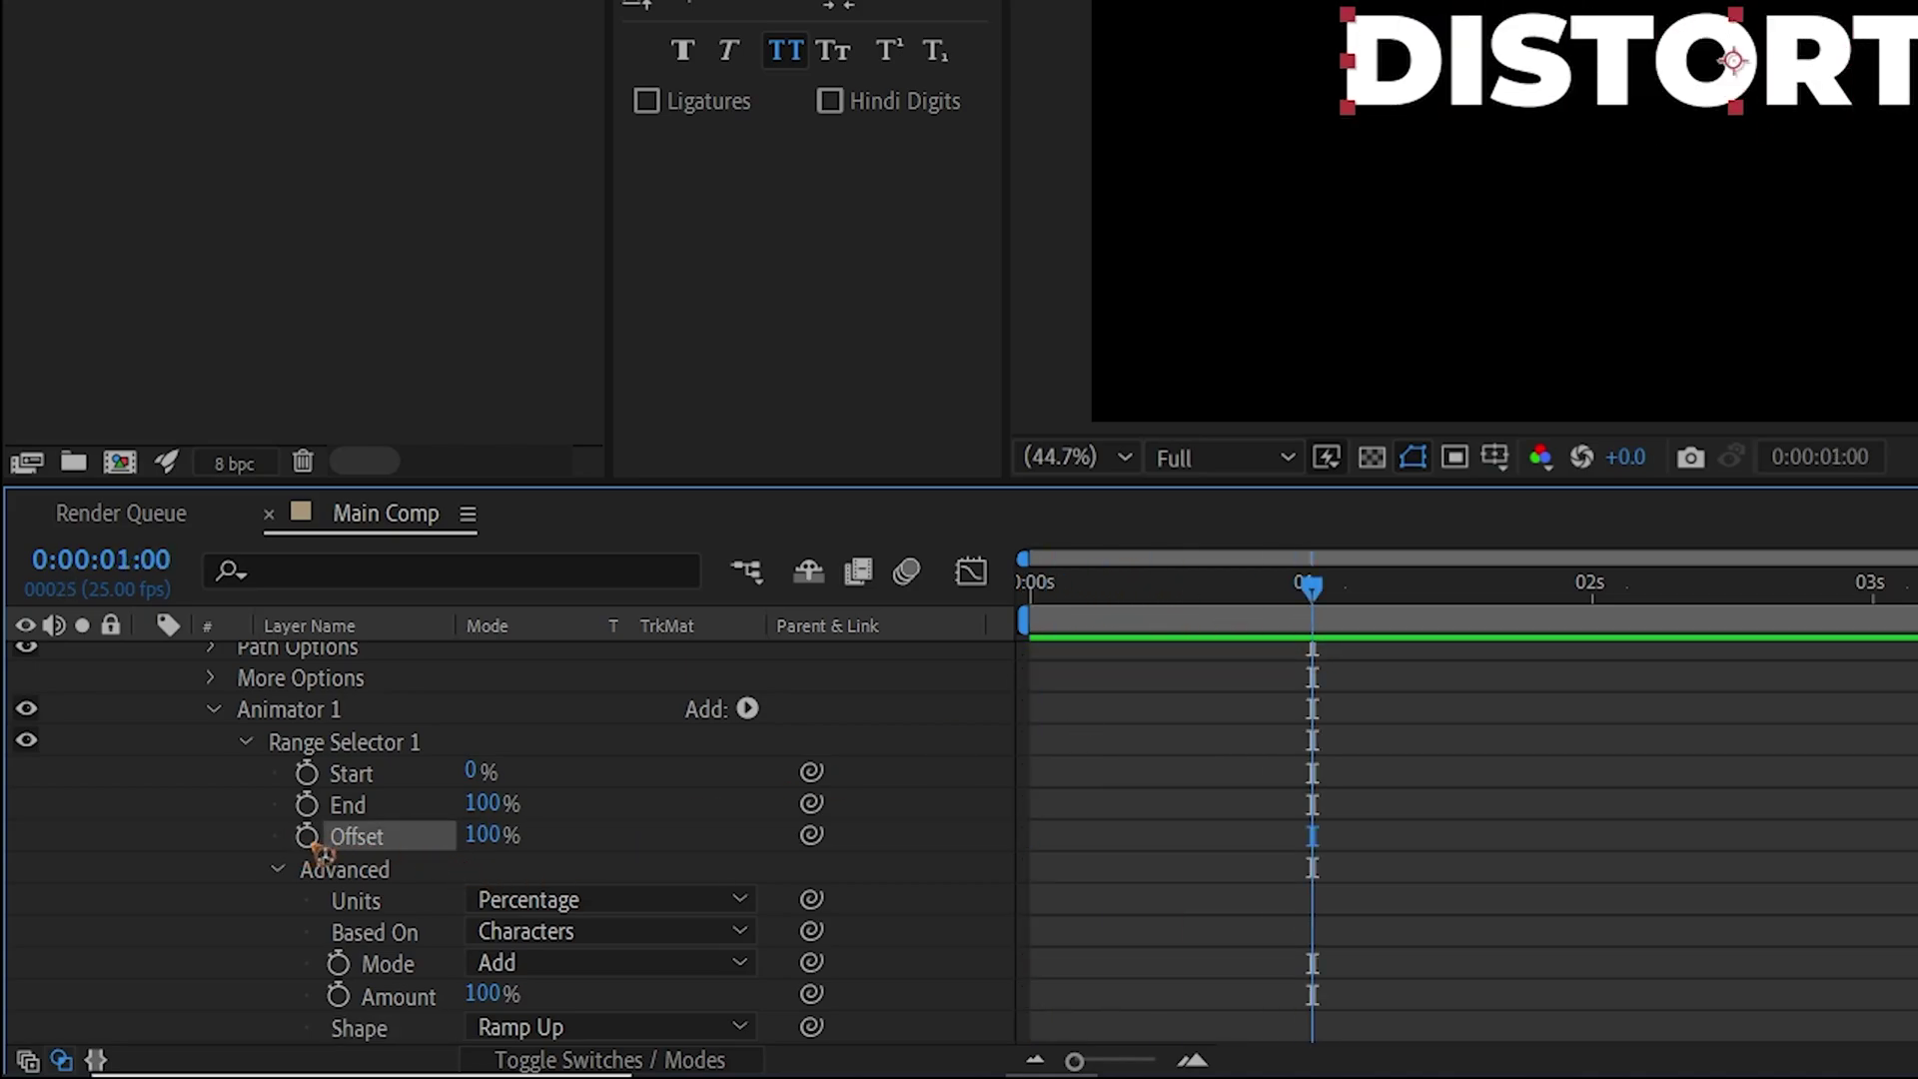
pyautogui.moveTo(1307, 599); pyautogui.dragTo(985, 651)
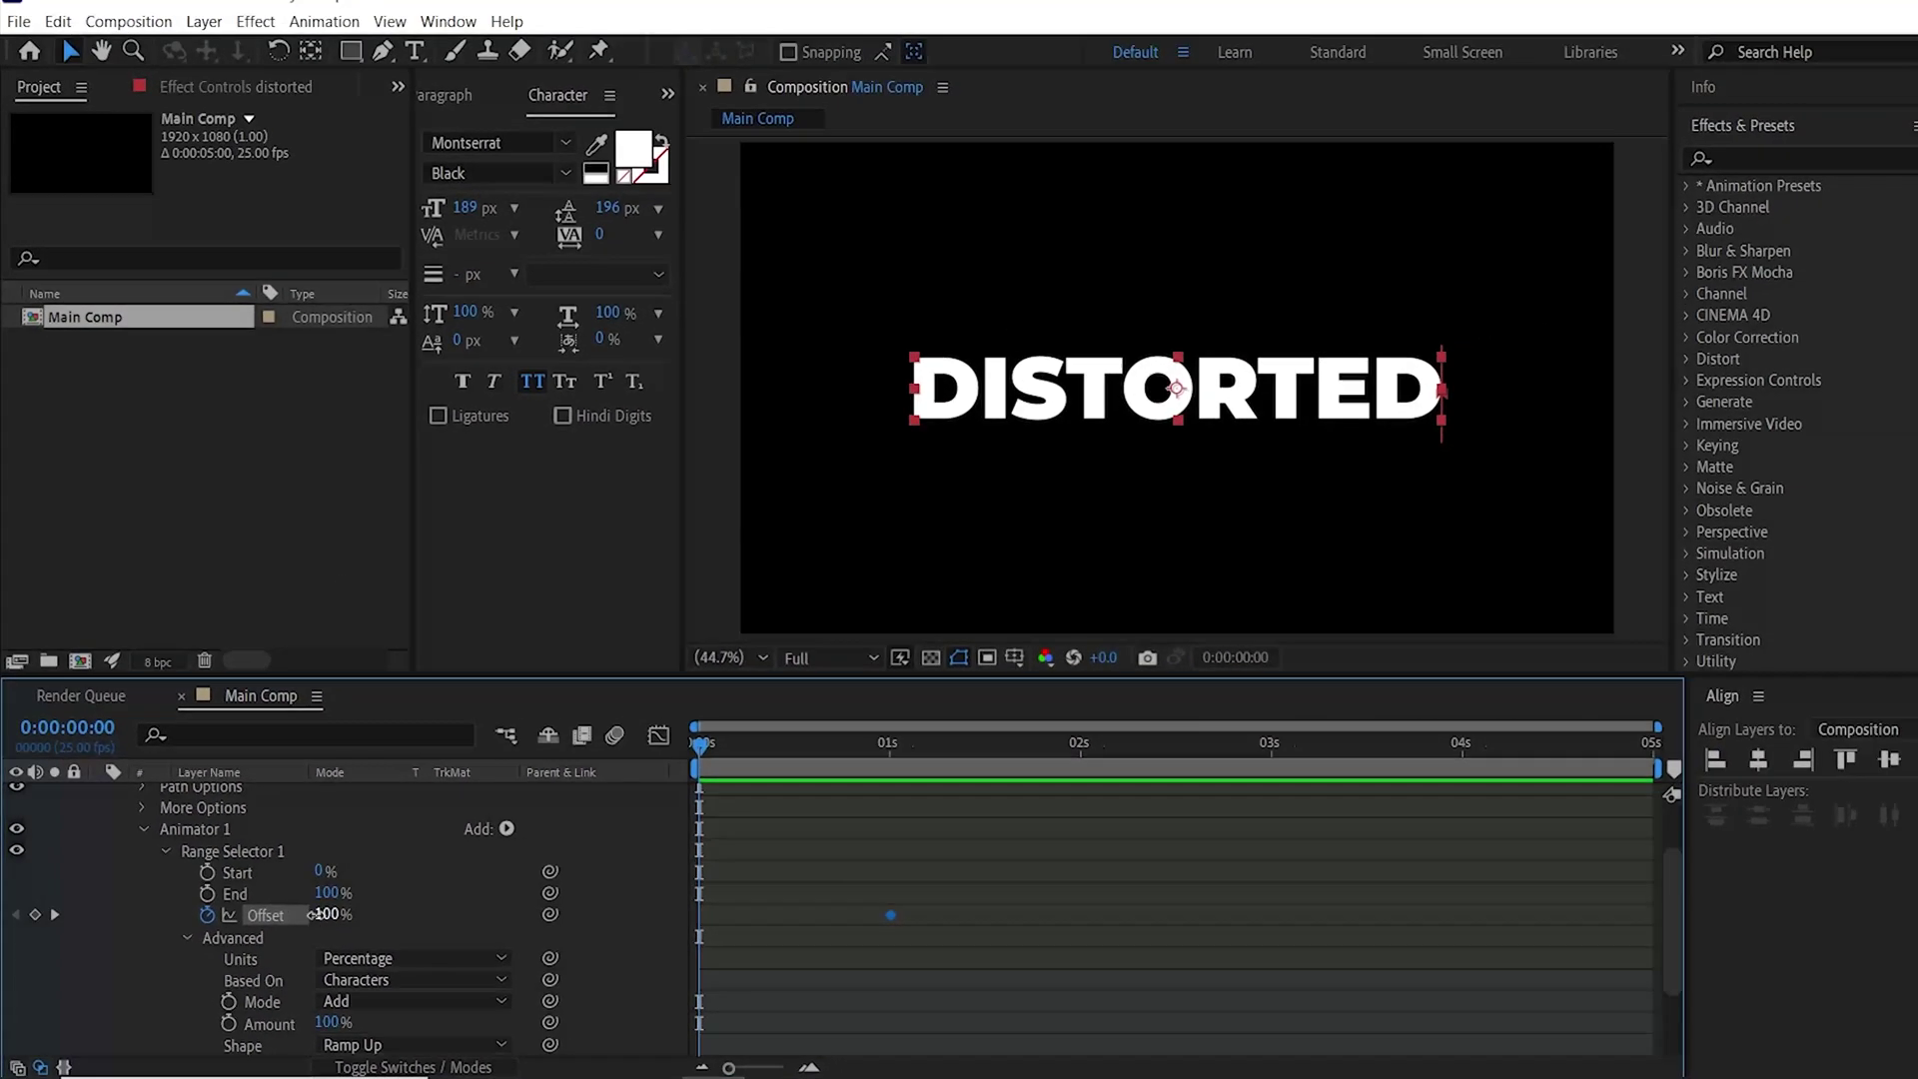
pyautogui.moveTo(363, 897); pyautogui.dragTo(91, 896)
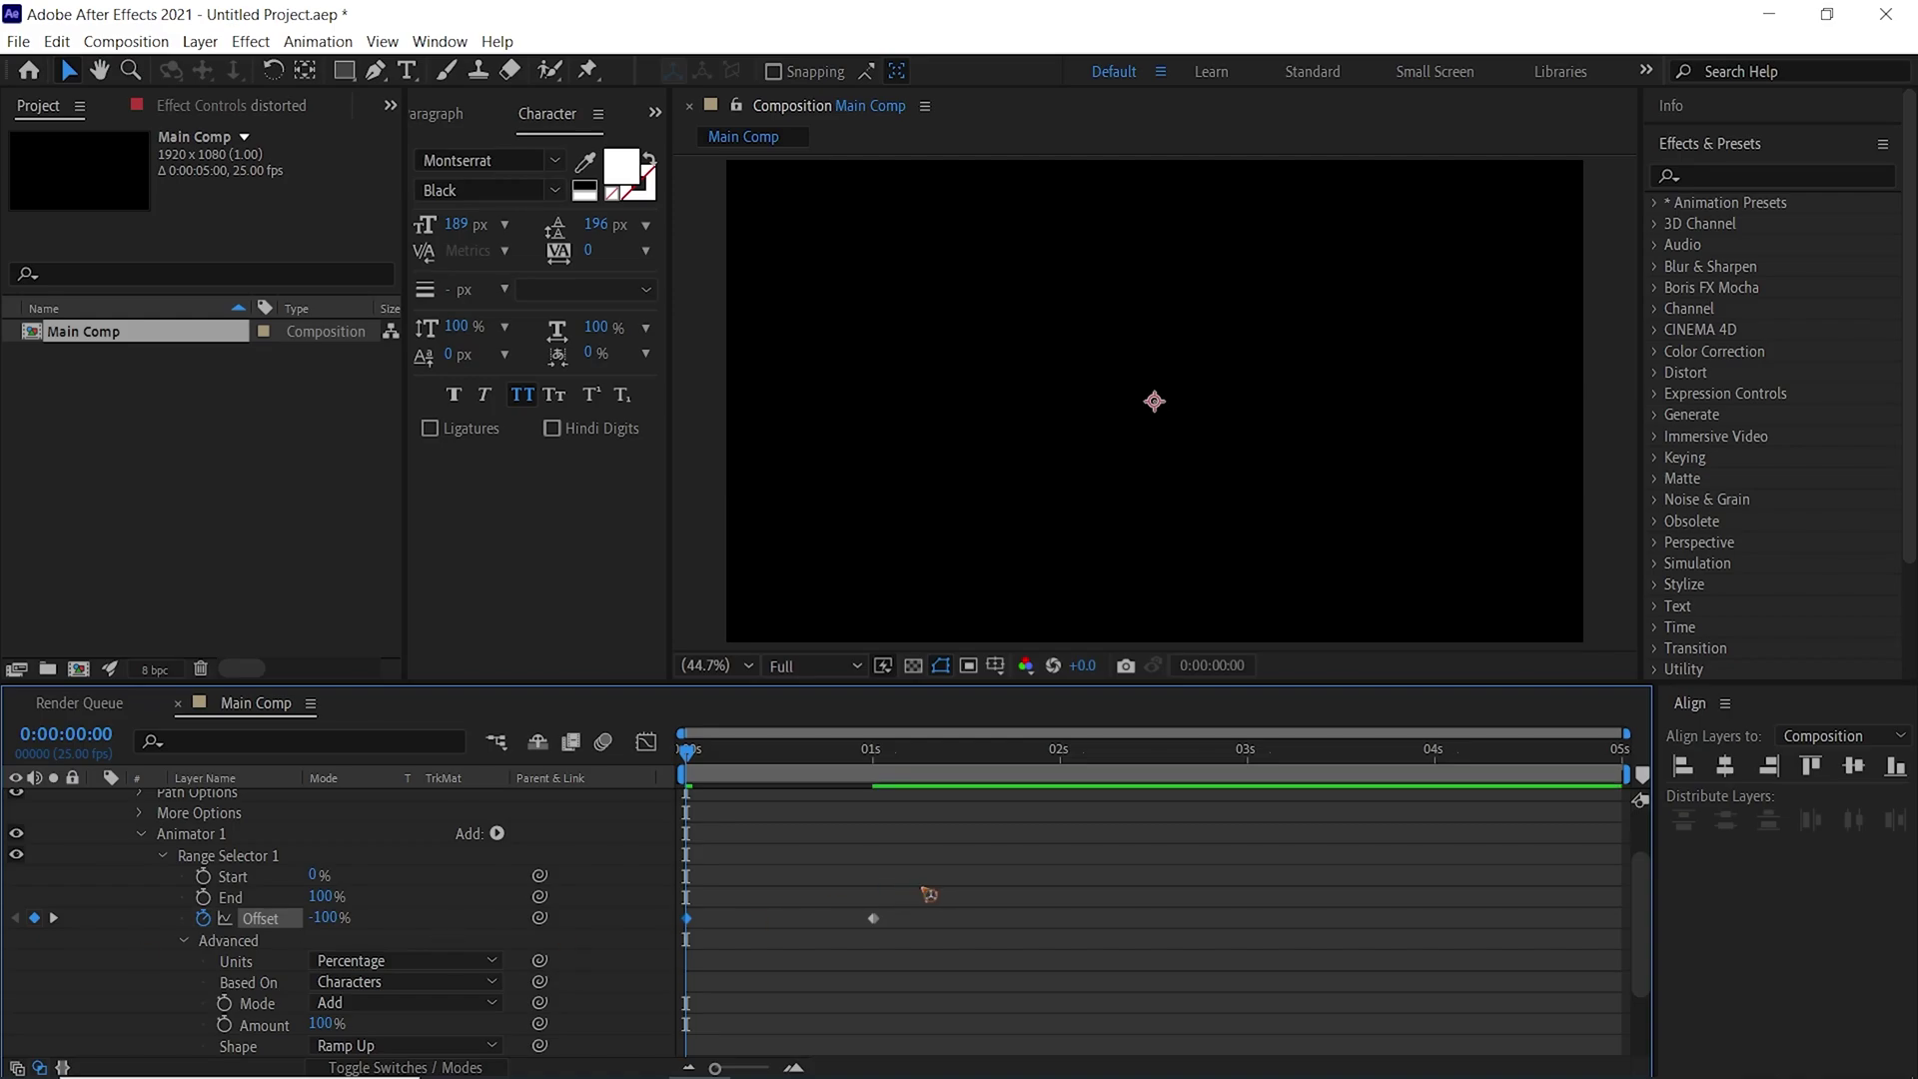
# Add a Character Offset property to Animator 1, set it to 100, and preview the animation
pyautogui.scroll(-3, 335, 981)
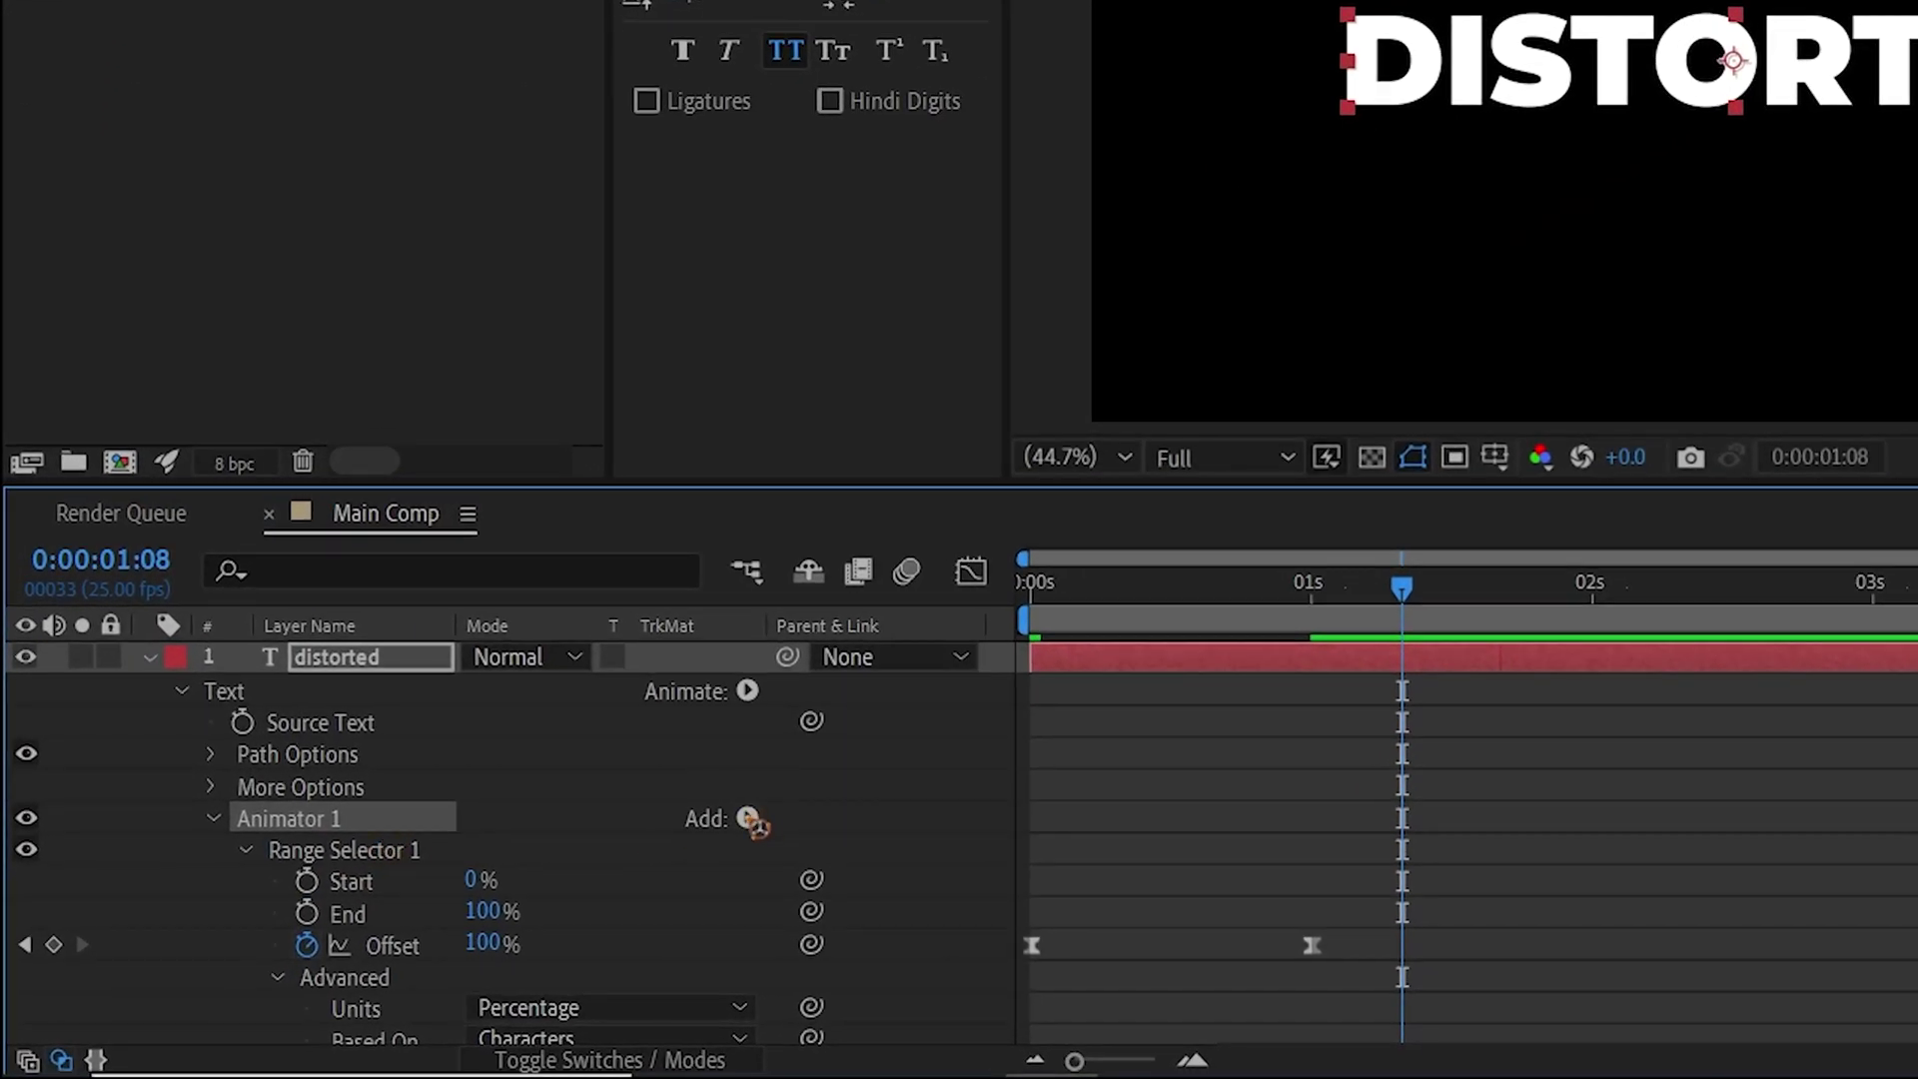
pyautogui.click(749, 819)
pyautogui.moveTo(883, 839)
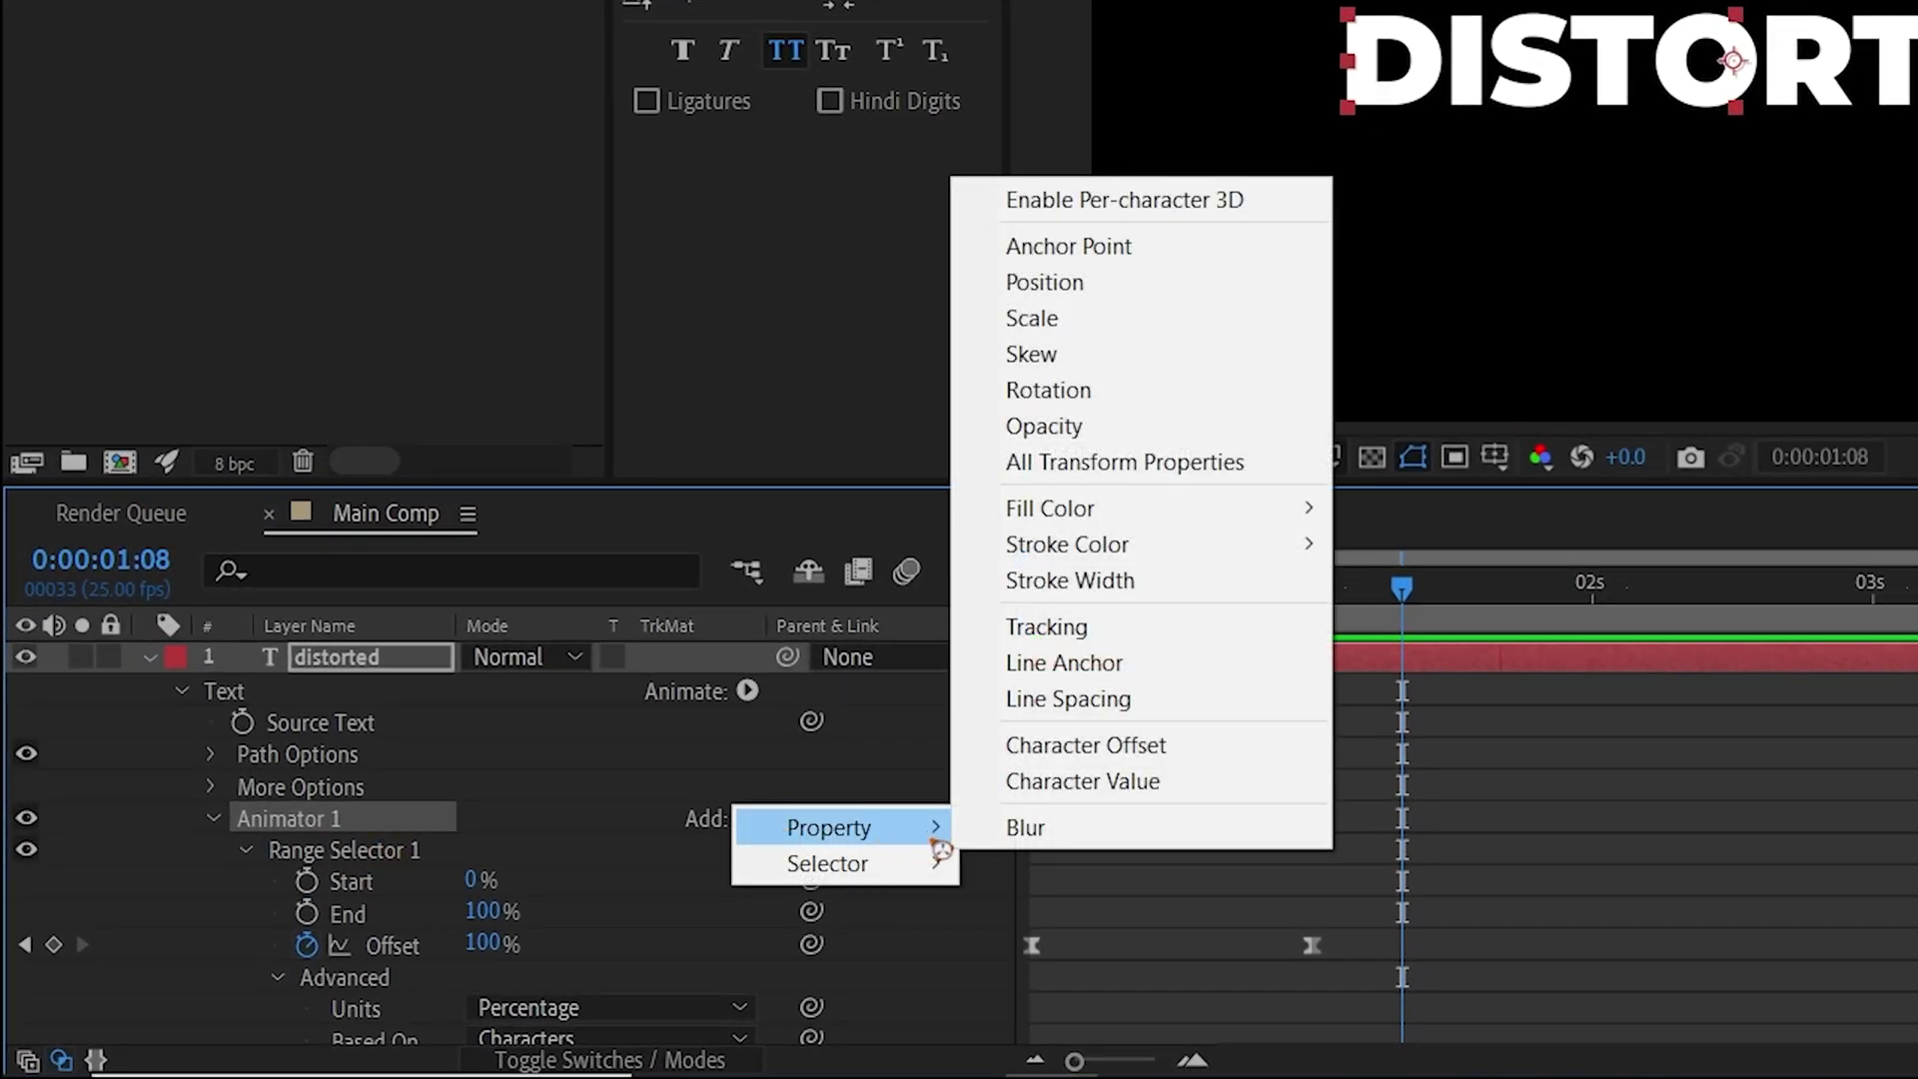
pyautogui.click(1258, 759)
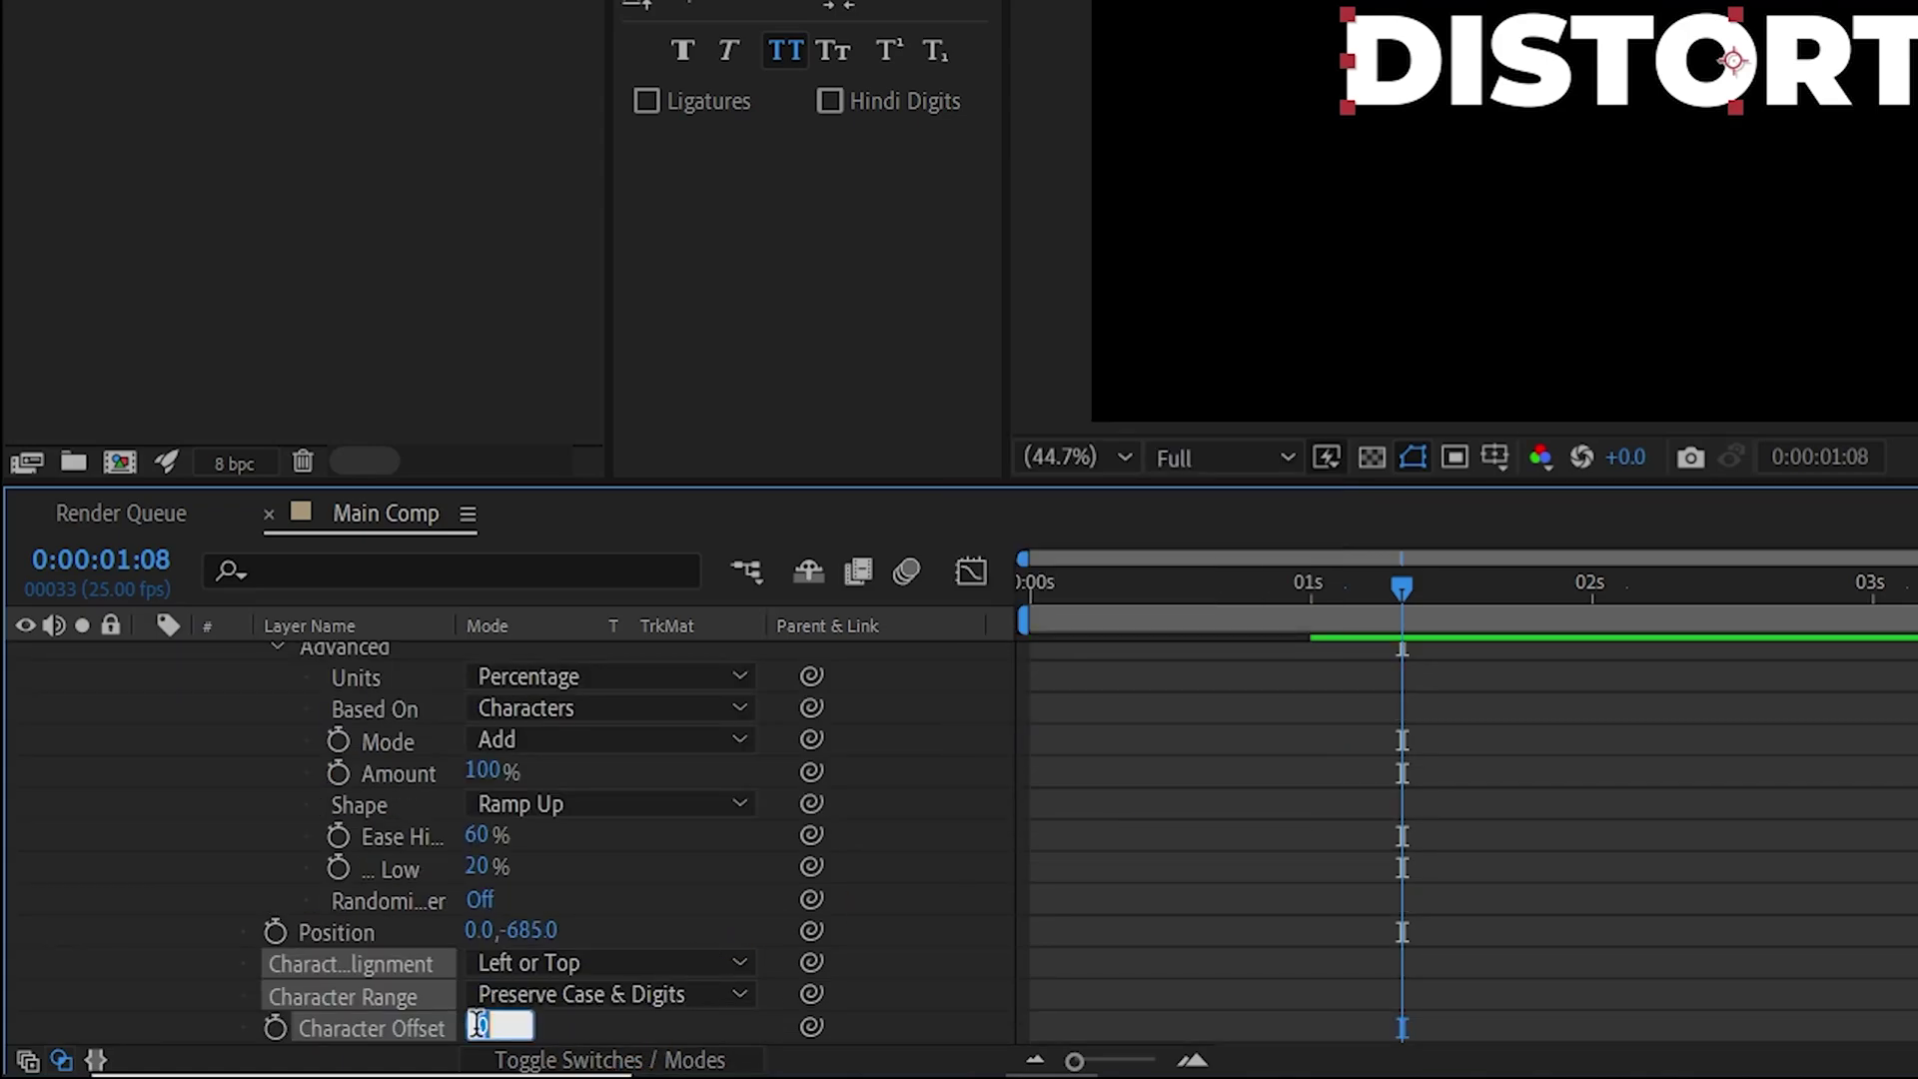
pyautogui.write('100')
pyautogui.press('Return')
pyautogui.press('space')
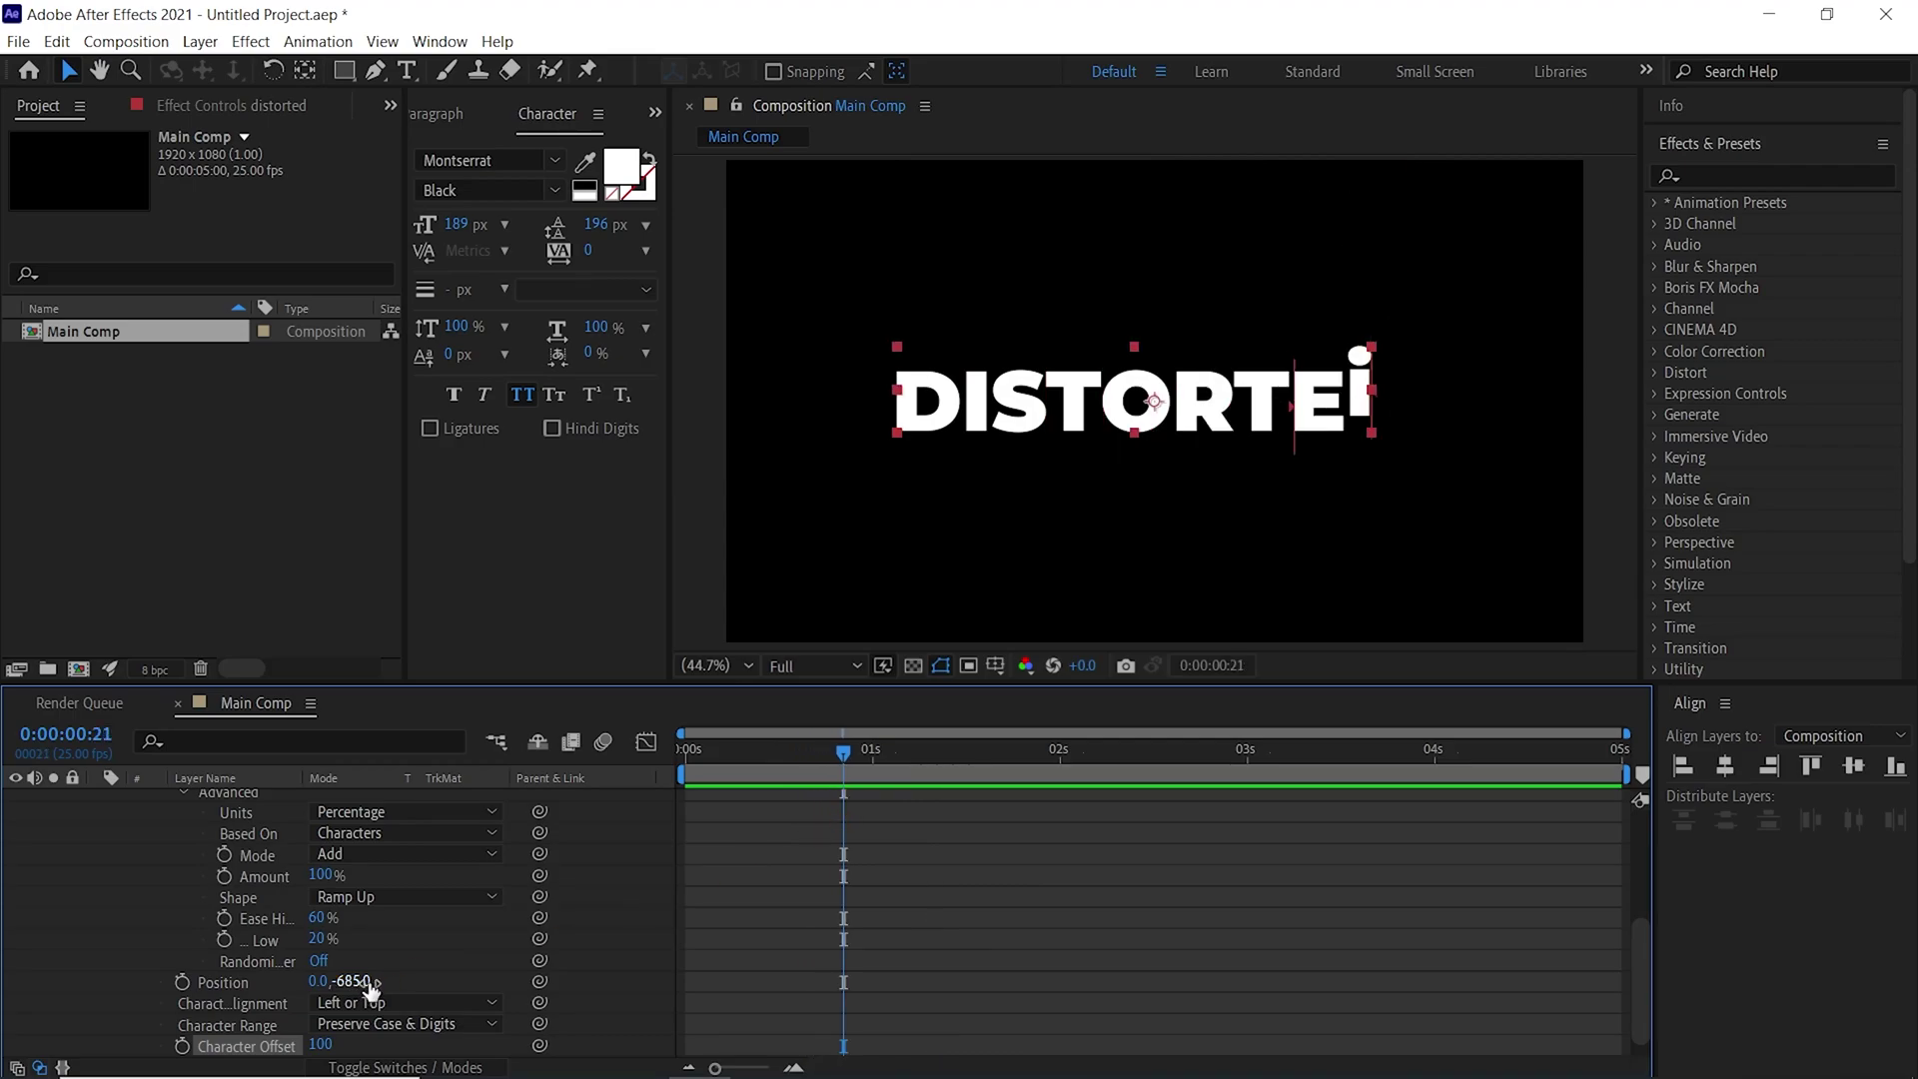
# Add an Opacity property to Animator 1
pyautogui.scroll(4, 370, 989)
pyautogui.click(498, 907)
pyautogui.moveTo(552, 912)
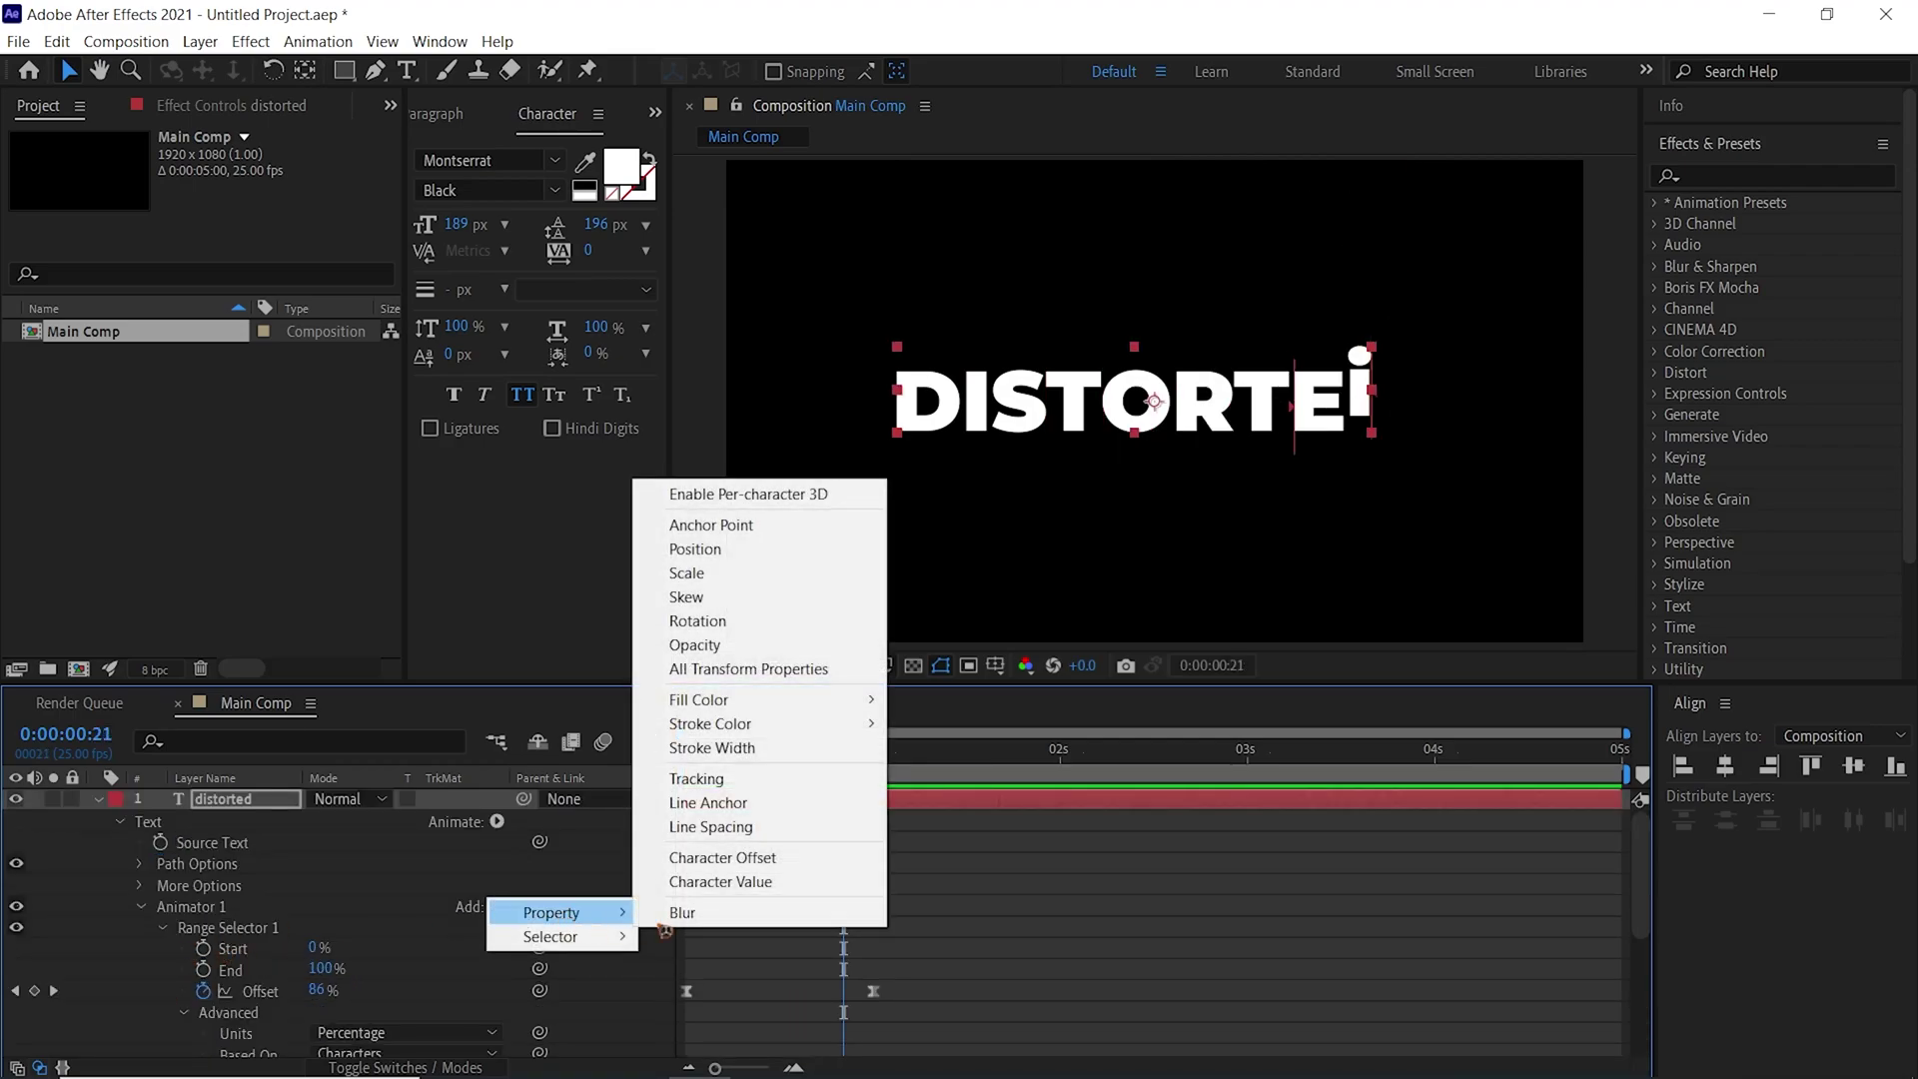
pyautogui.click(751, 645)
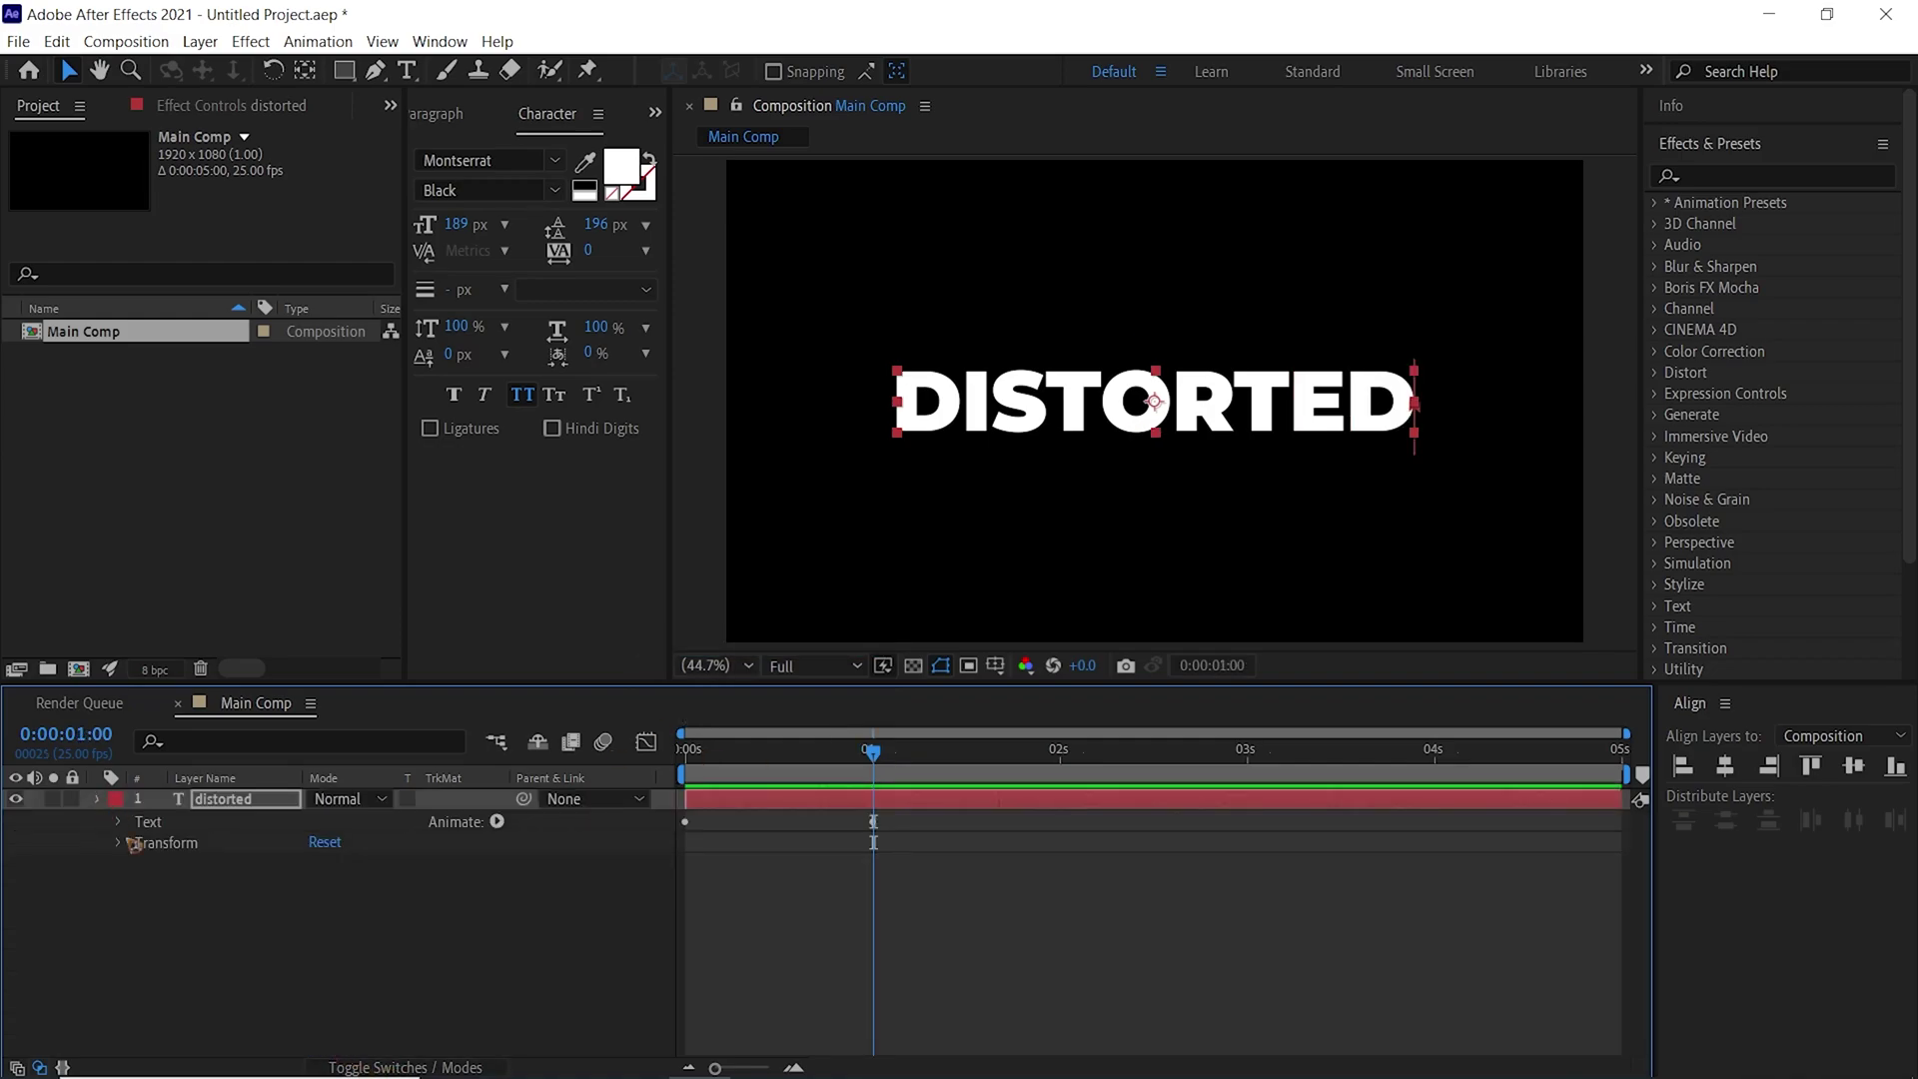
# Pre-compose the distorted text layer into a new composition named Title, moving all attributes into it
pyautogui.click(278, 822)
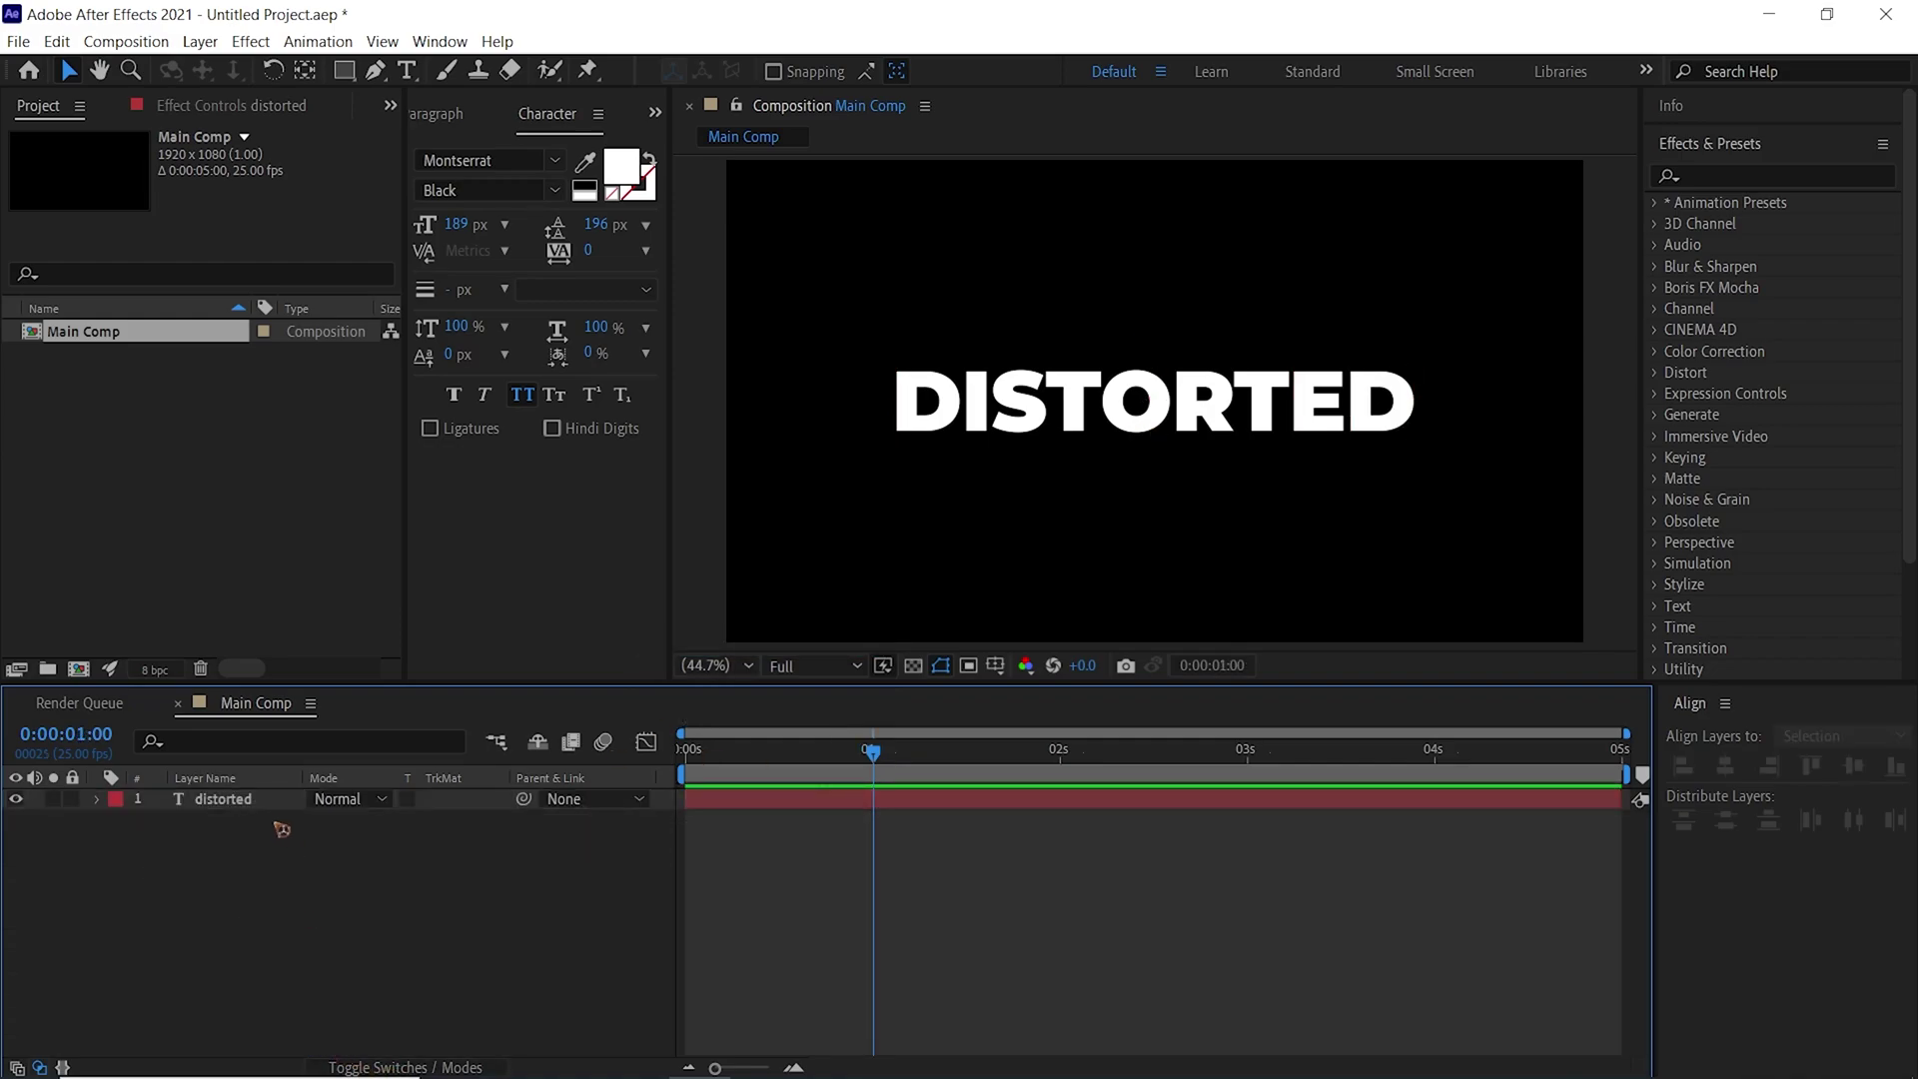
pyautogui.click(268, 804)
pyautogui.rightClick(267, 811)
pyautogui.click(409, 686)
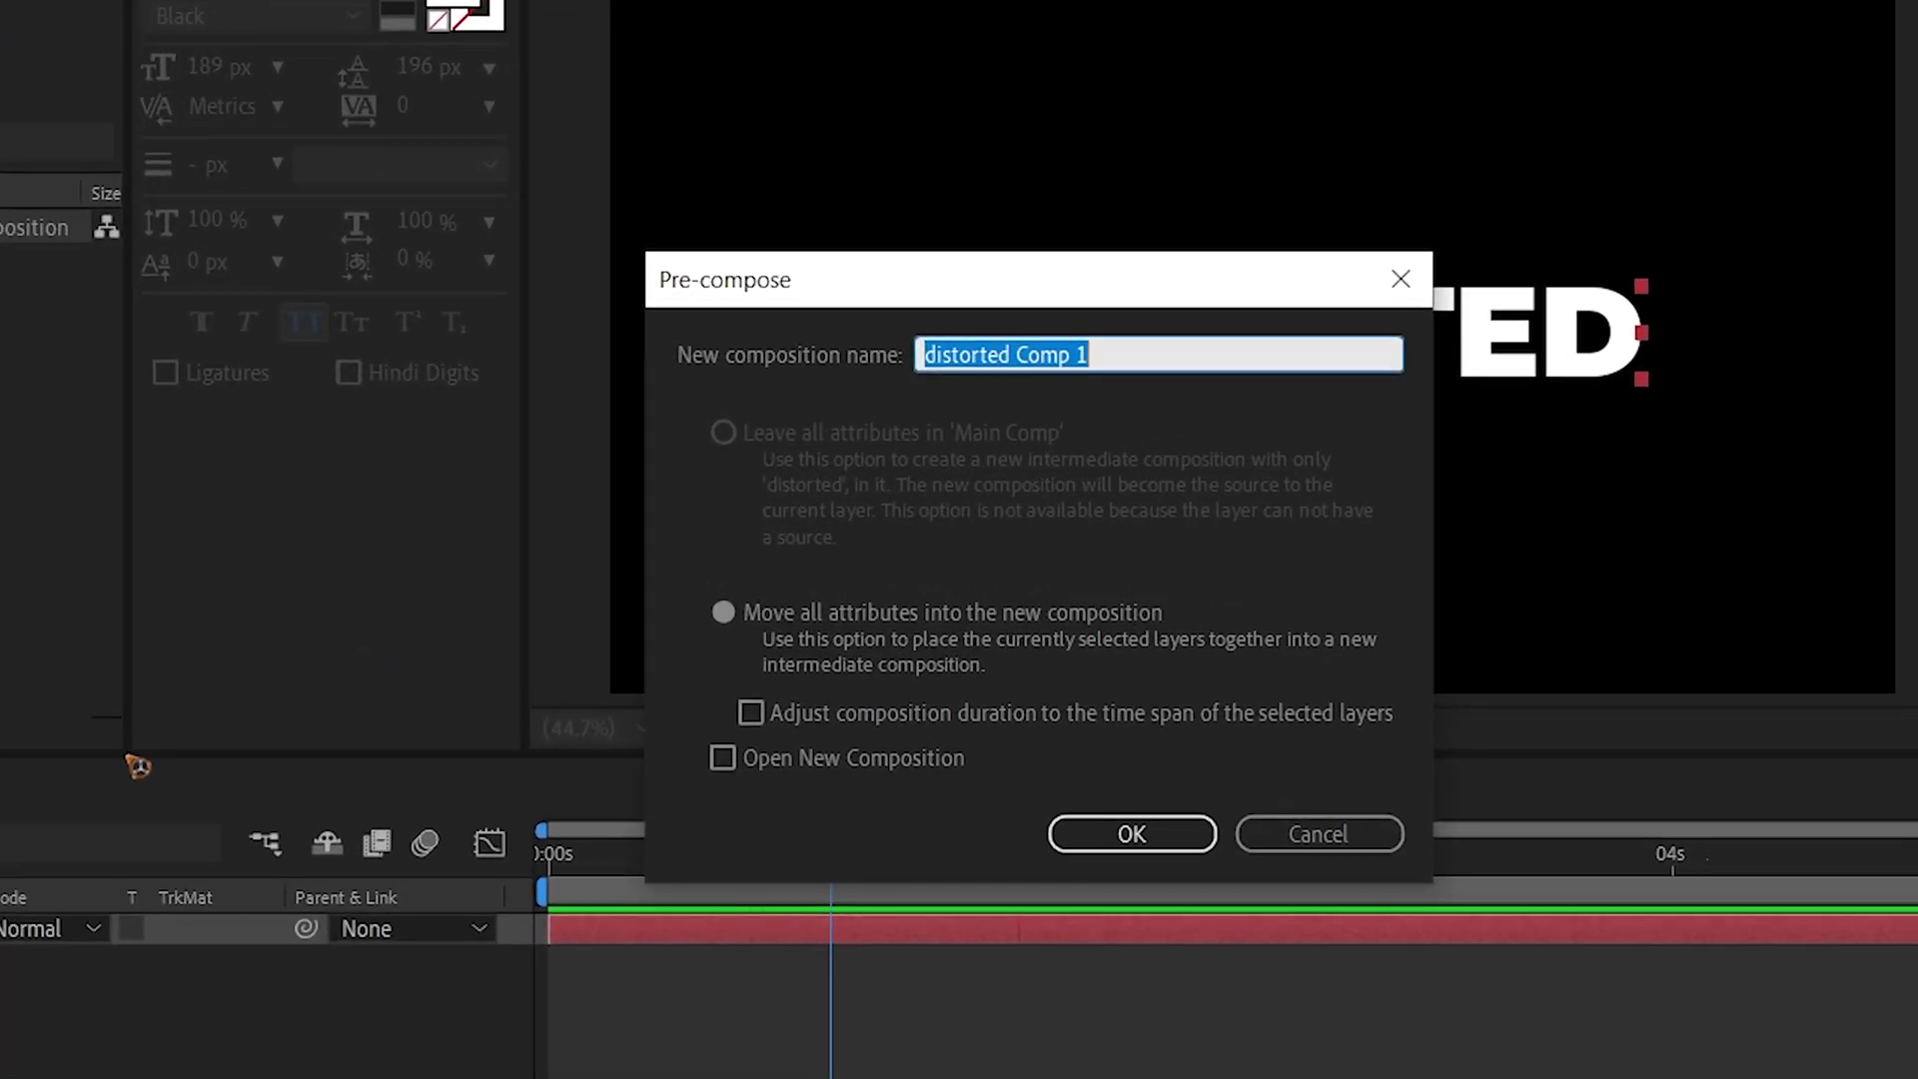
pyautogui.write('Title')
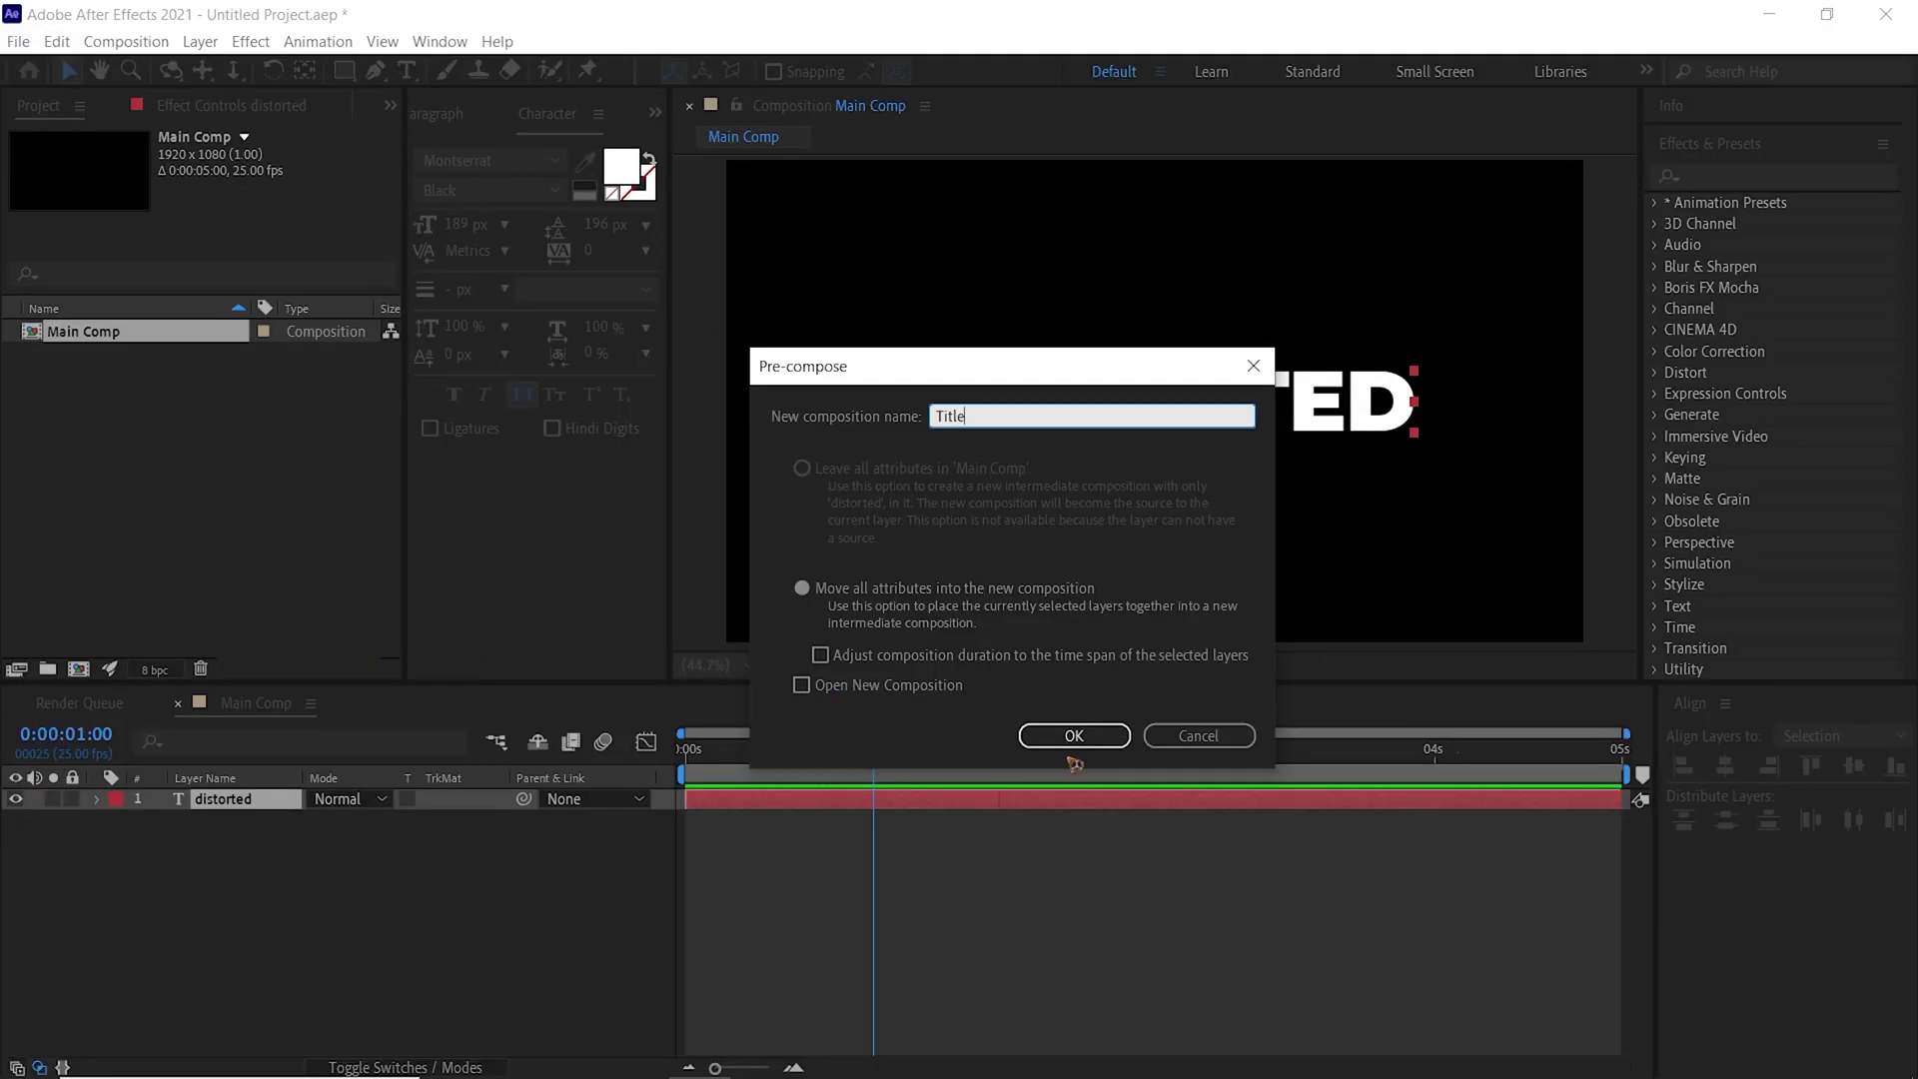
pyautogui.click(1074, 737)
# Draw a rectangular mask on the Title layer over the area above the text, extending past the frame's sides
pyautogui.click(344, 69)
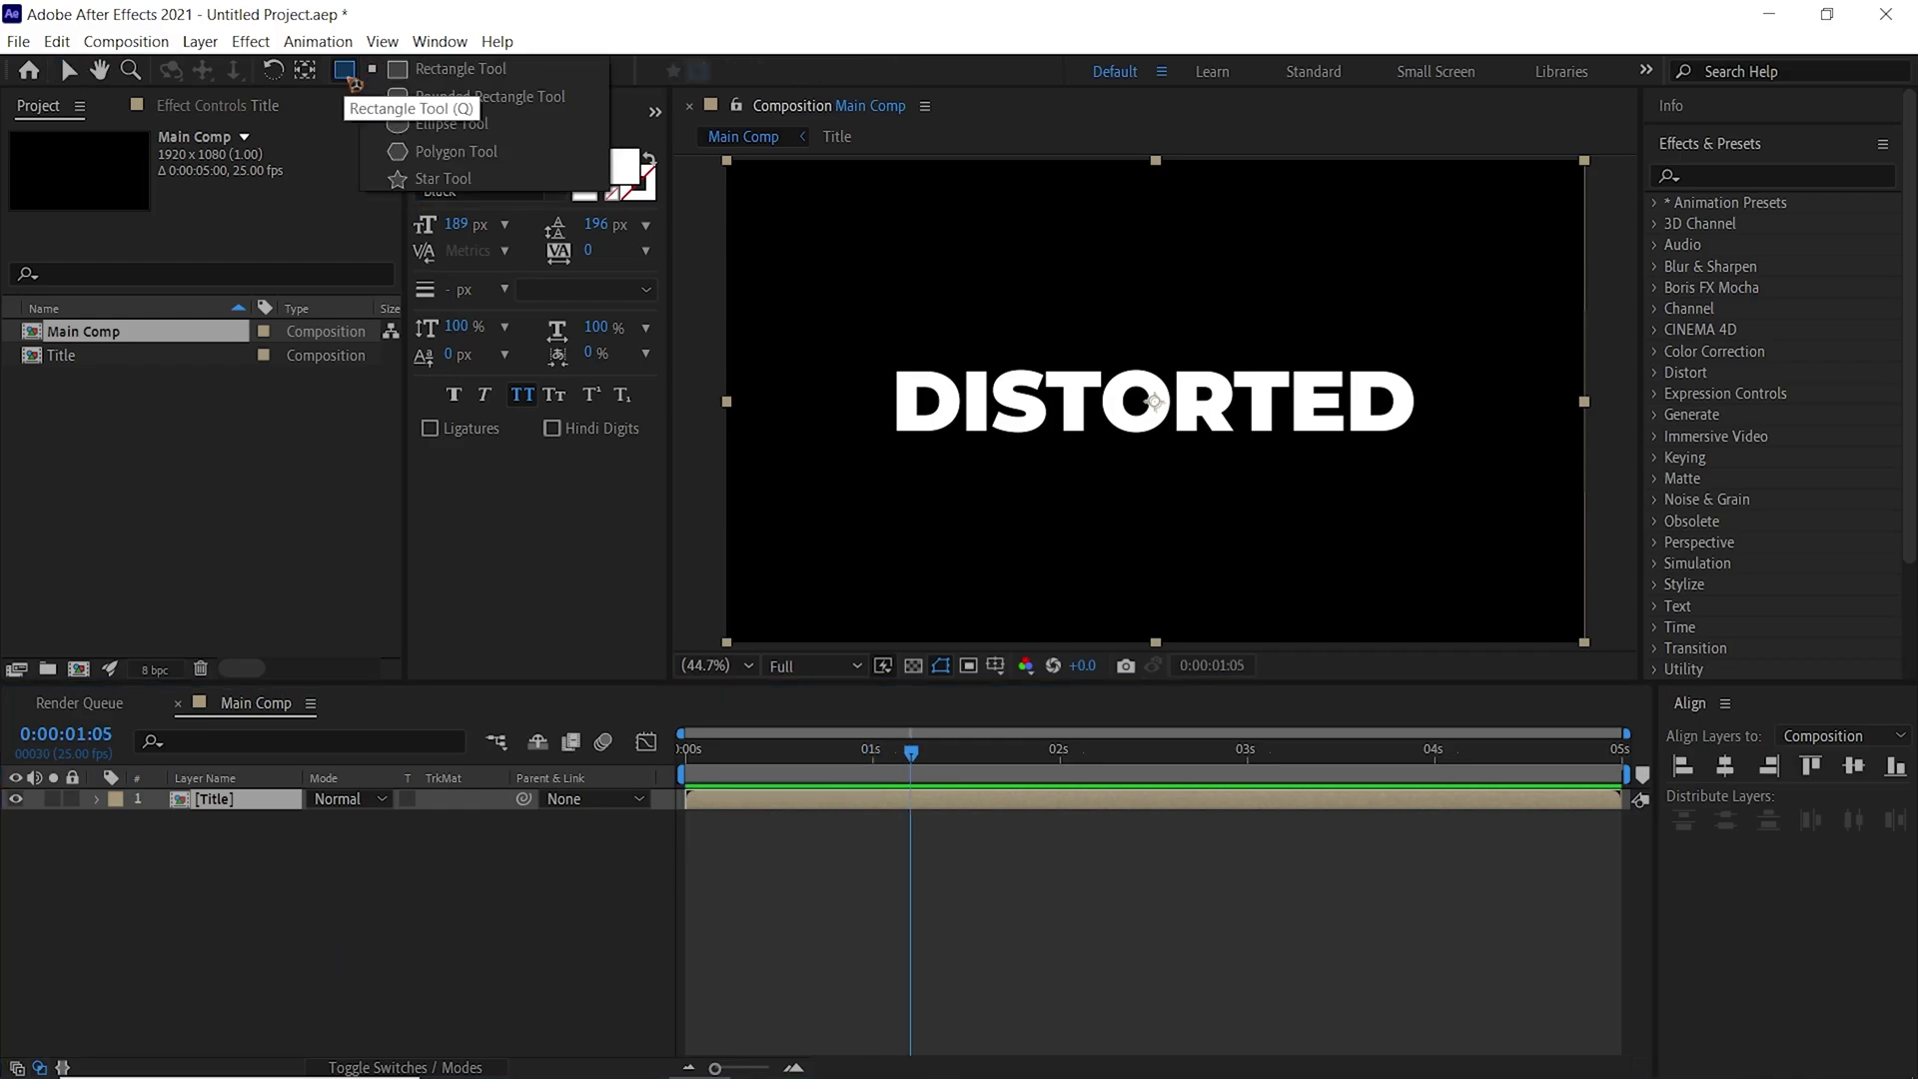
pyautogui.click(439, 70)
pyautogui.click(244, 849)
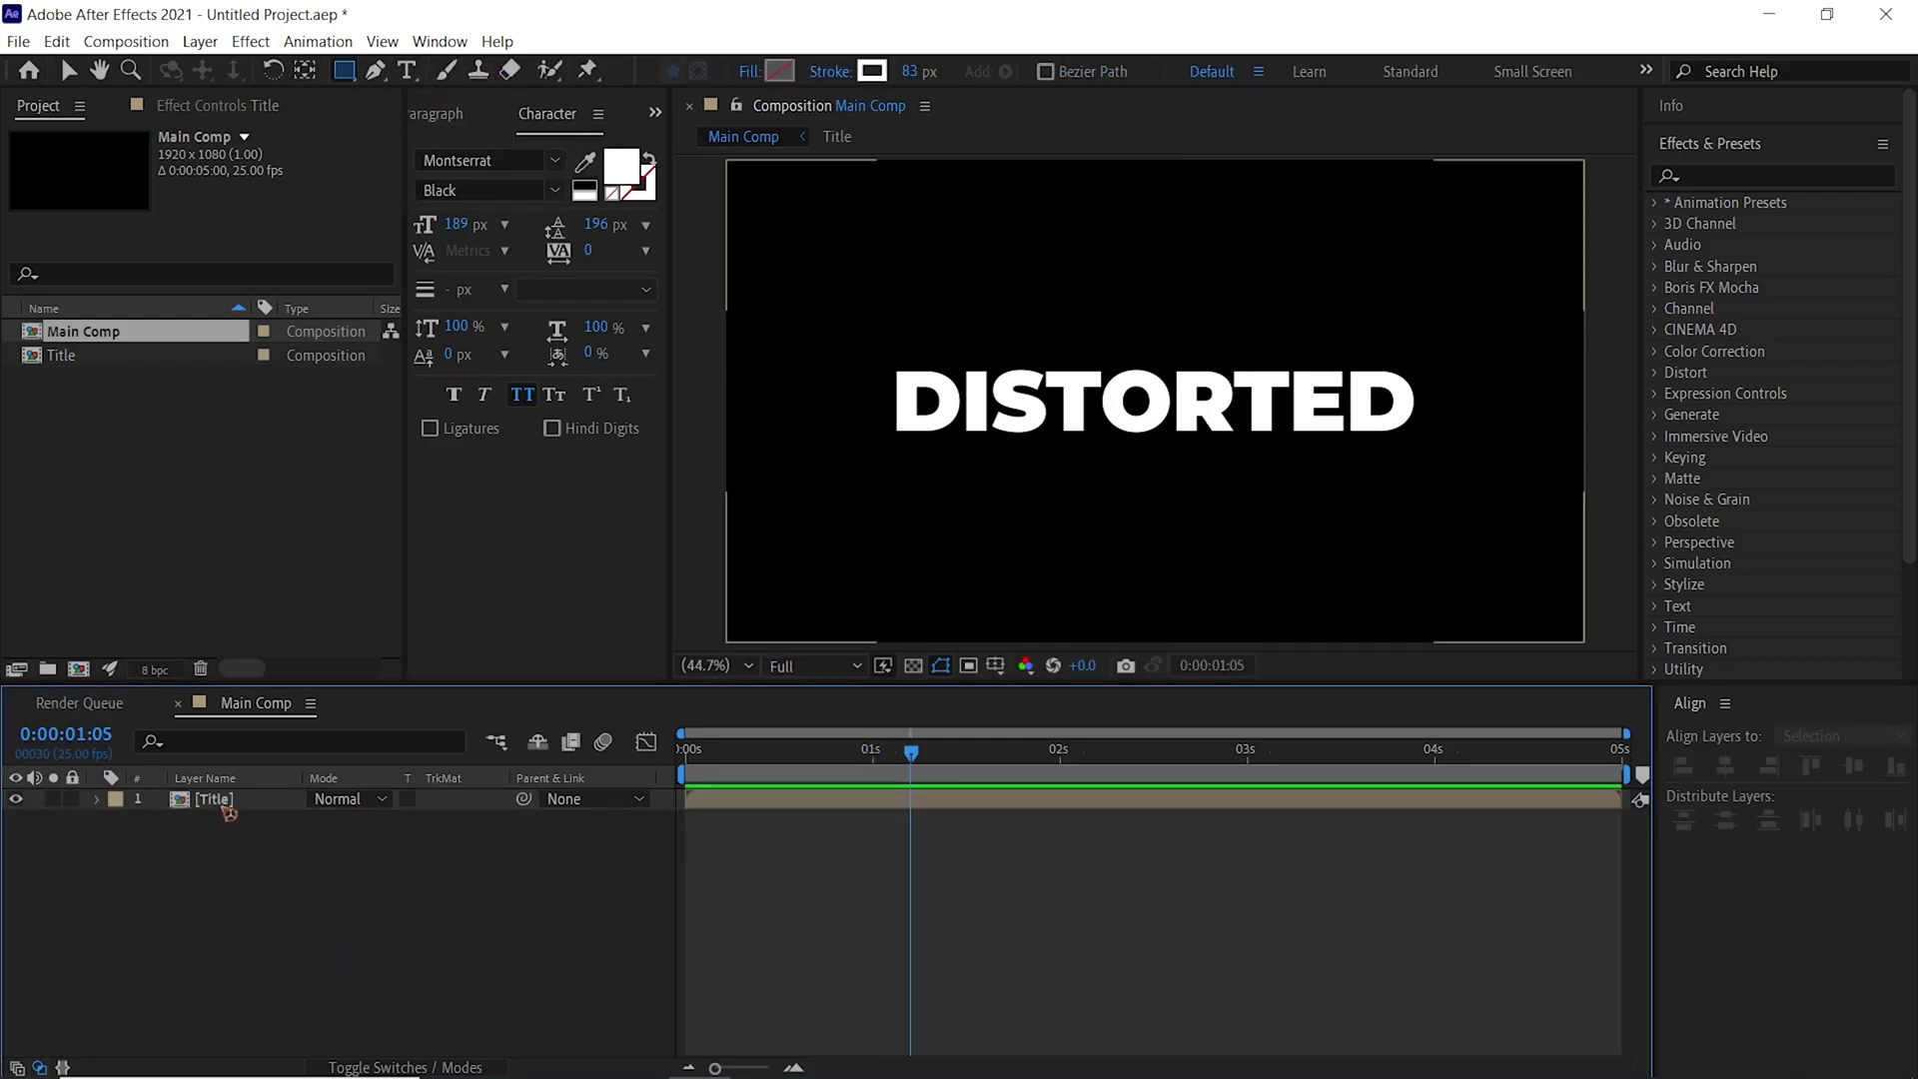
pyautogui.click(225, 805)
pyautogui.moveTo(717, 207); pyautogui.dragTo(1675, 471)
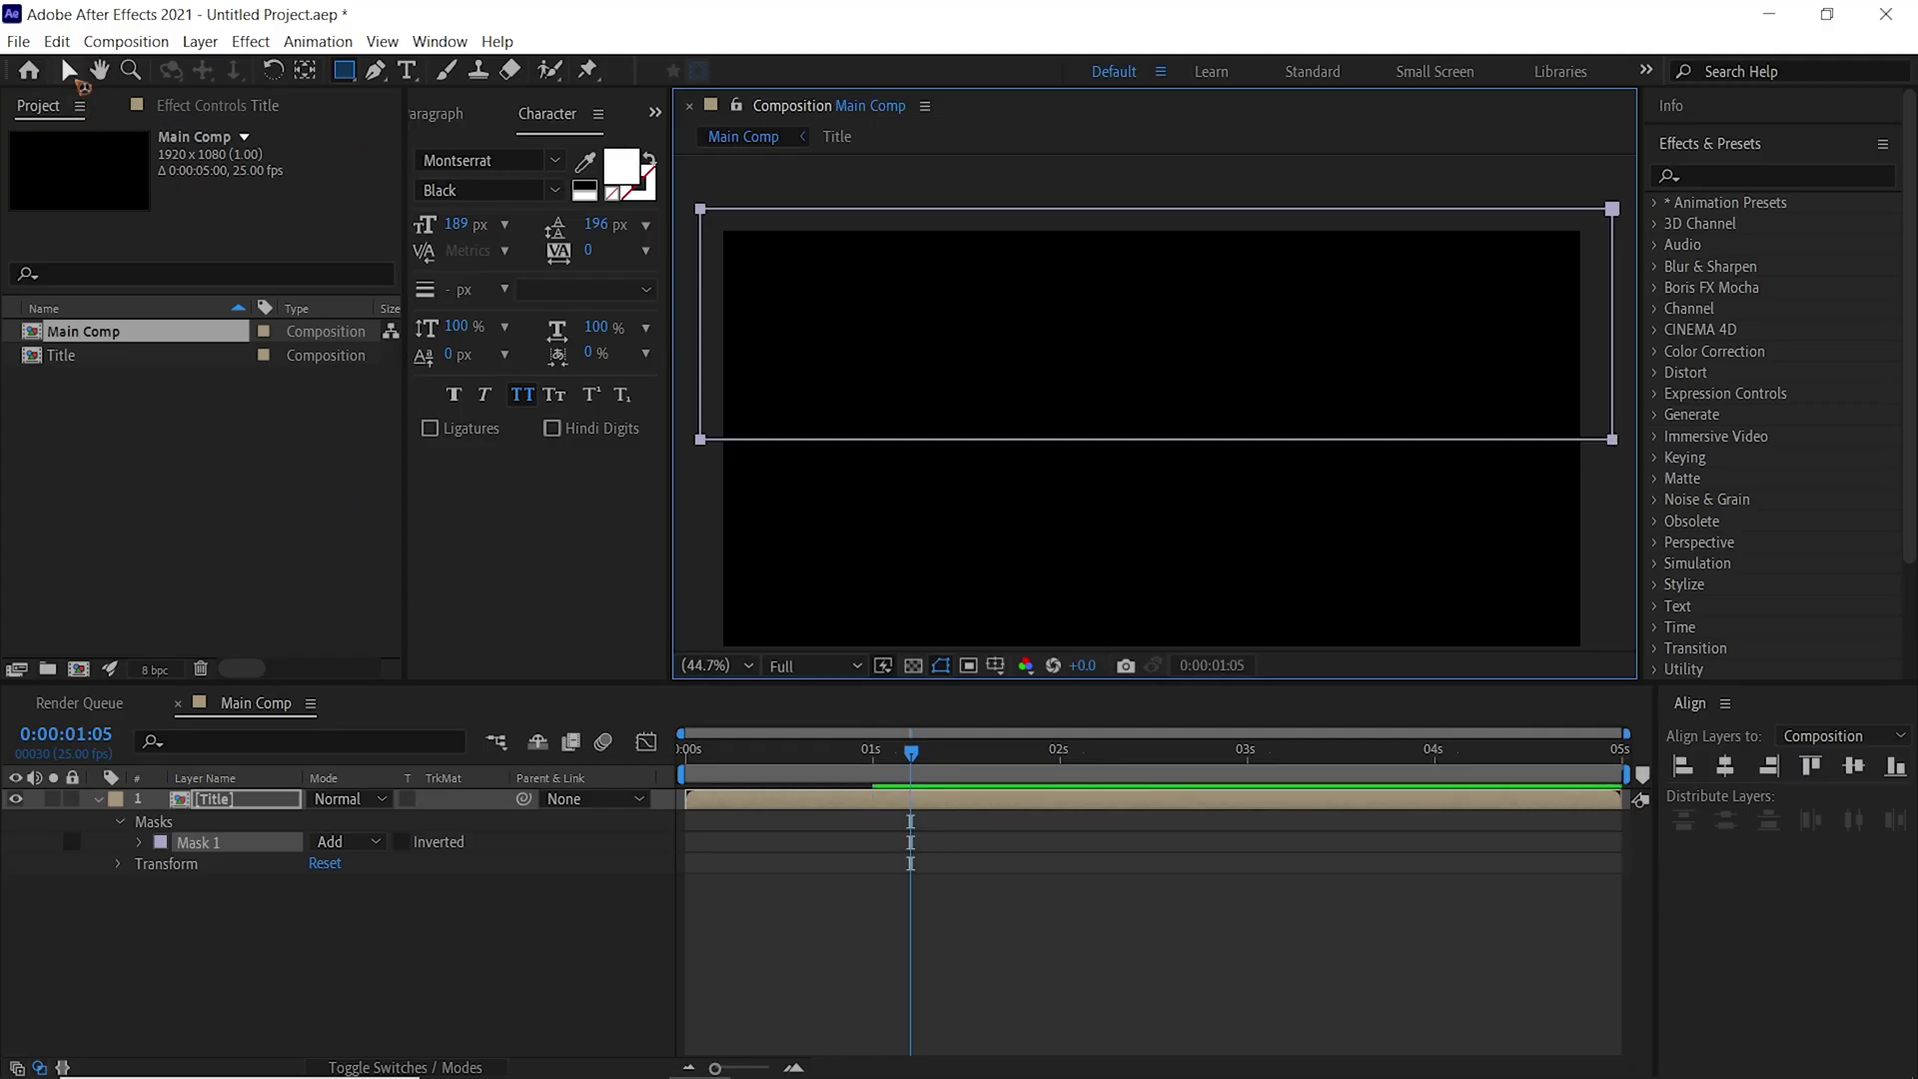
pyautogui.click(72, 74)
pyautogui.press('space')
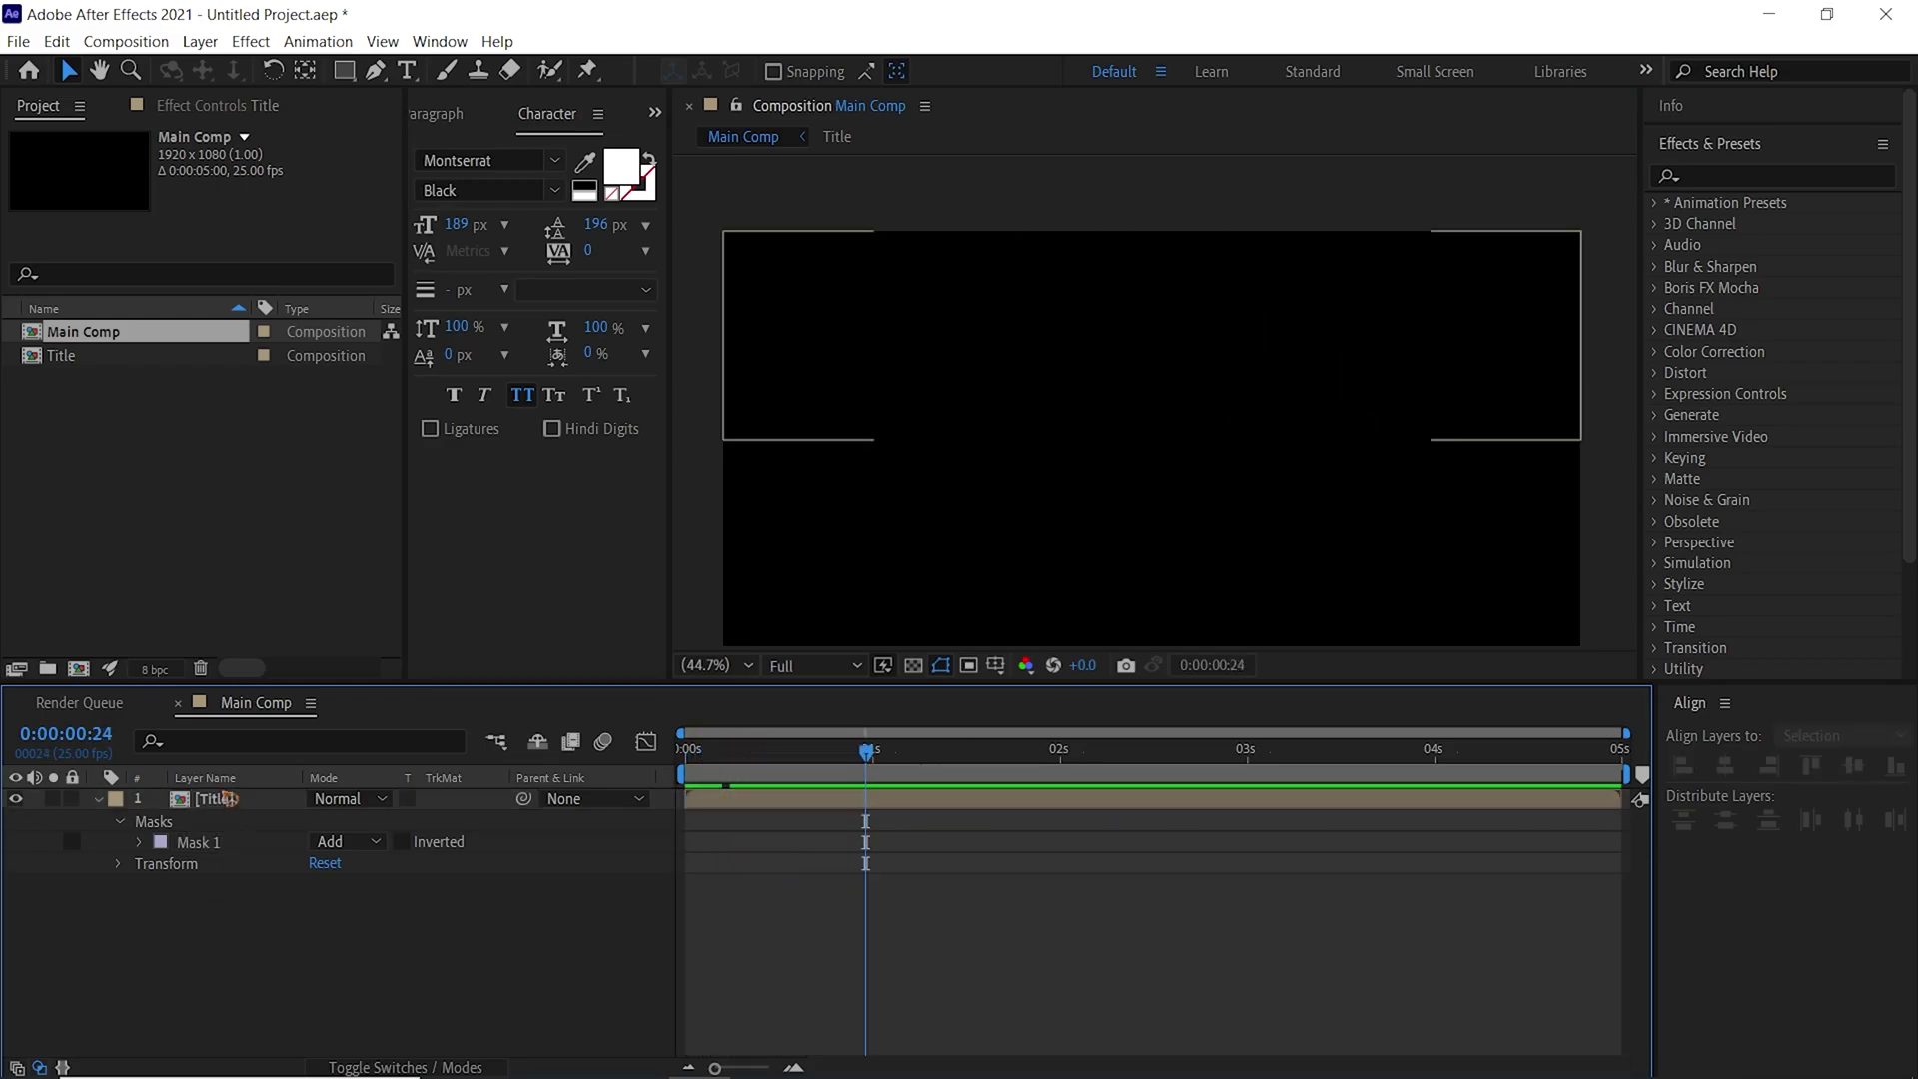
# Duplicate the masked Title layer and reshape the copy's mask into a wide strip over the upper part of the text
pyautogui.click(240, 805)
pyautogui.hotkey('ctrl', 'd')
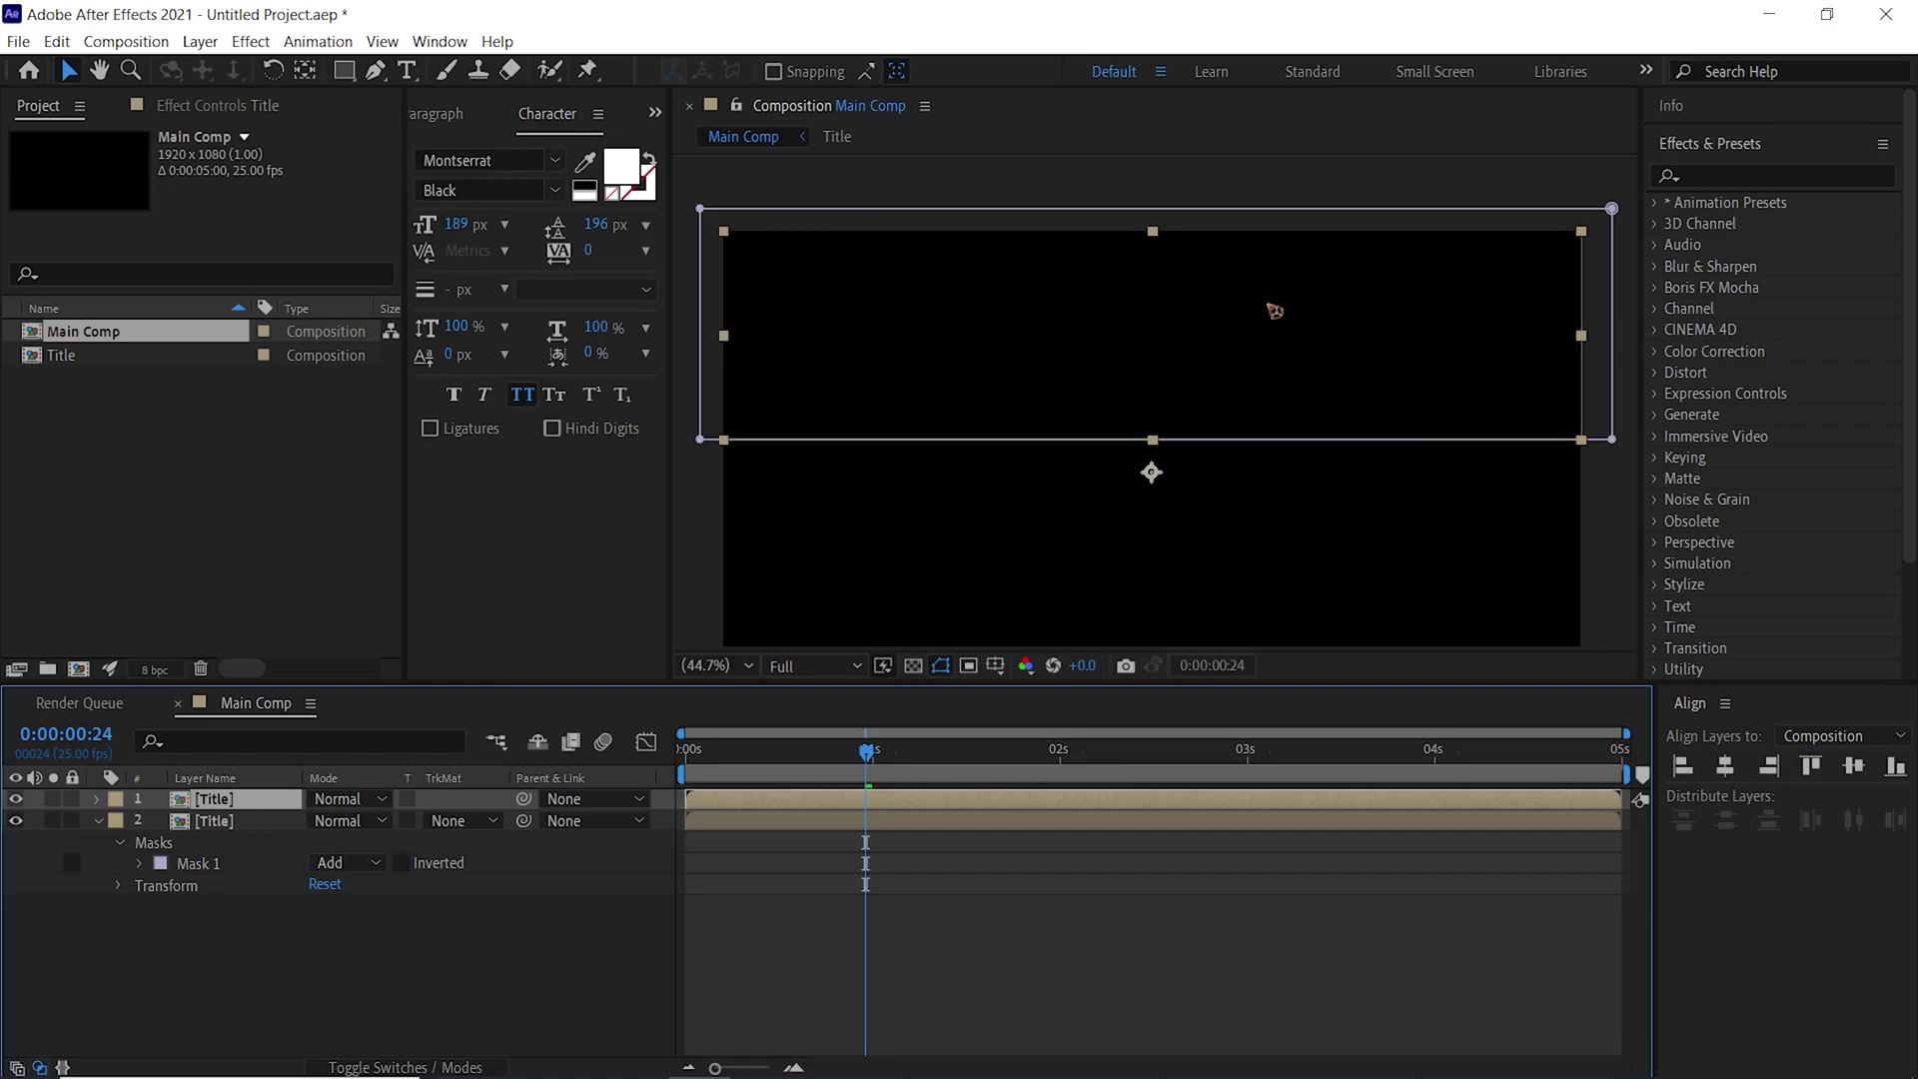
pyautogui.doubleClick(1099, 209)
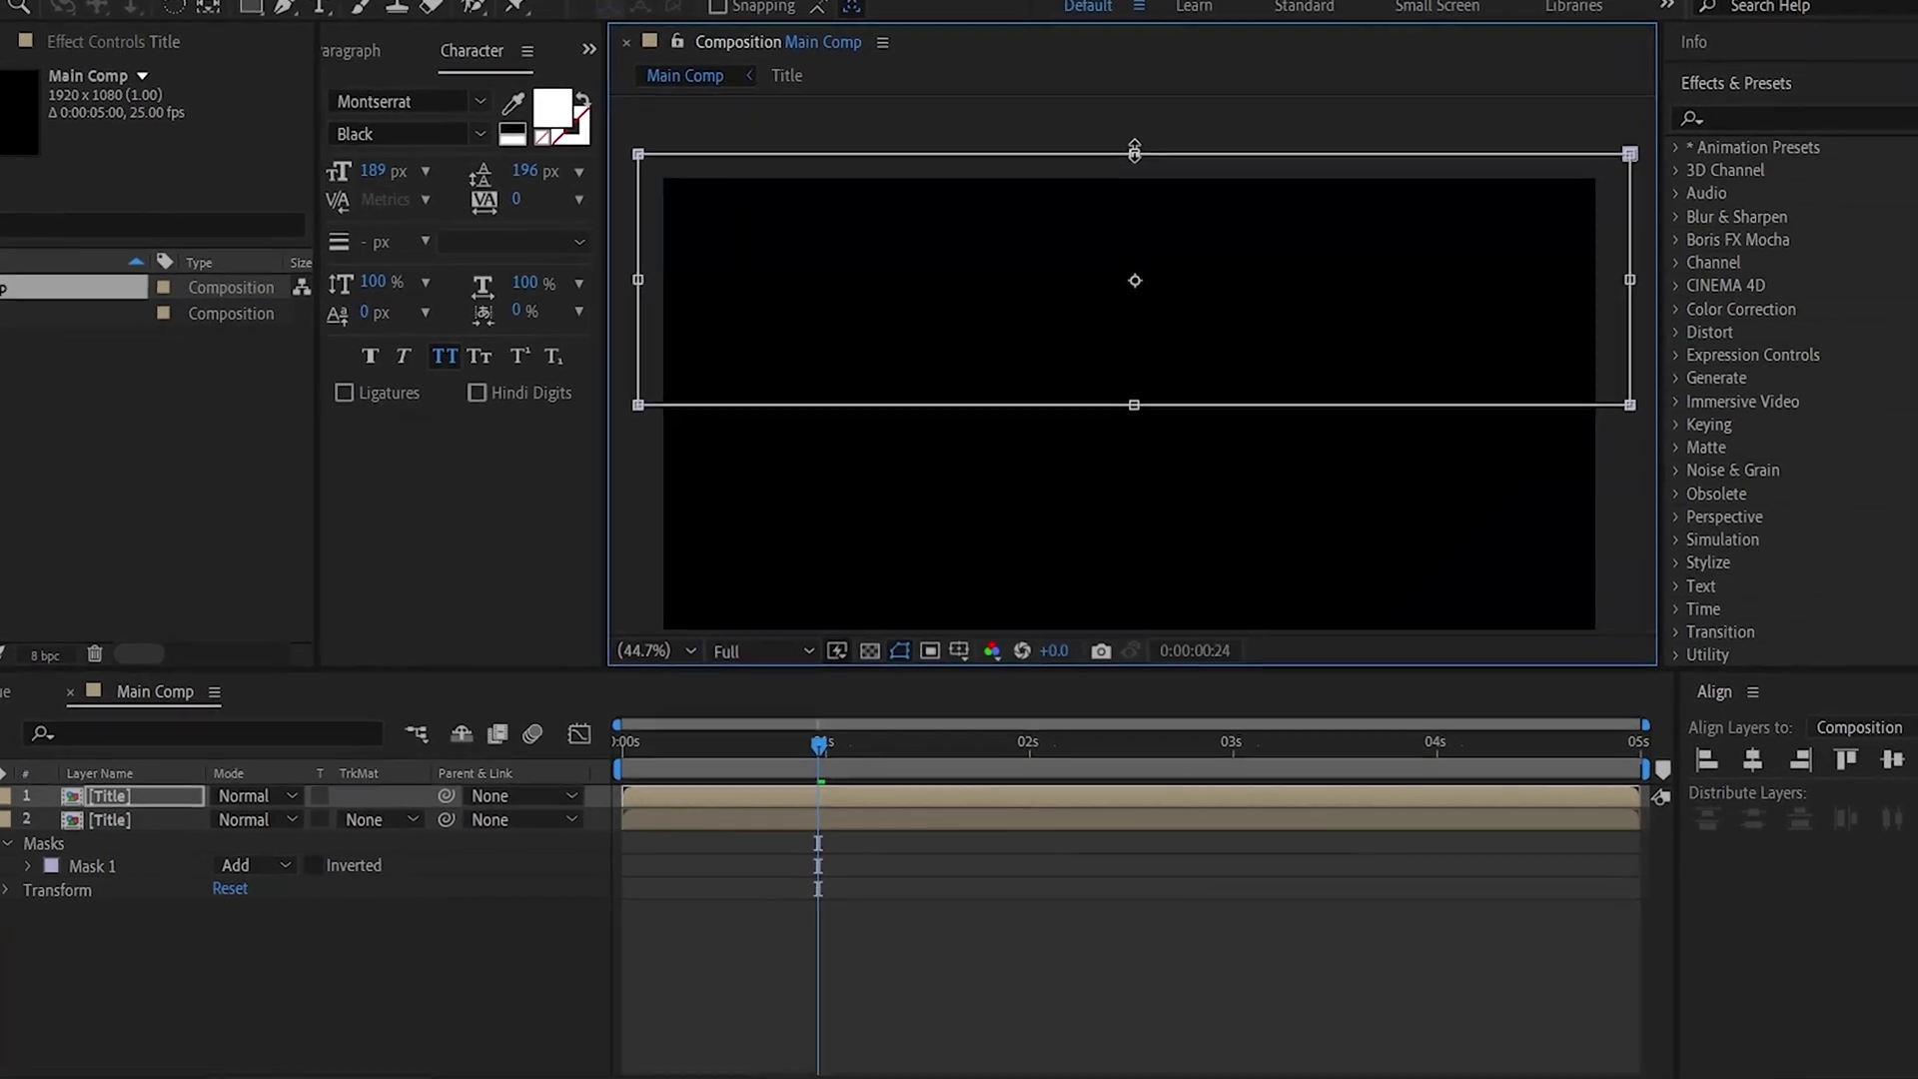
pyautogui.moveTo(1155, 207); pyautogui.dragTo(1168, 365)
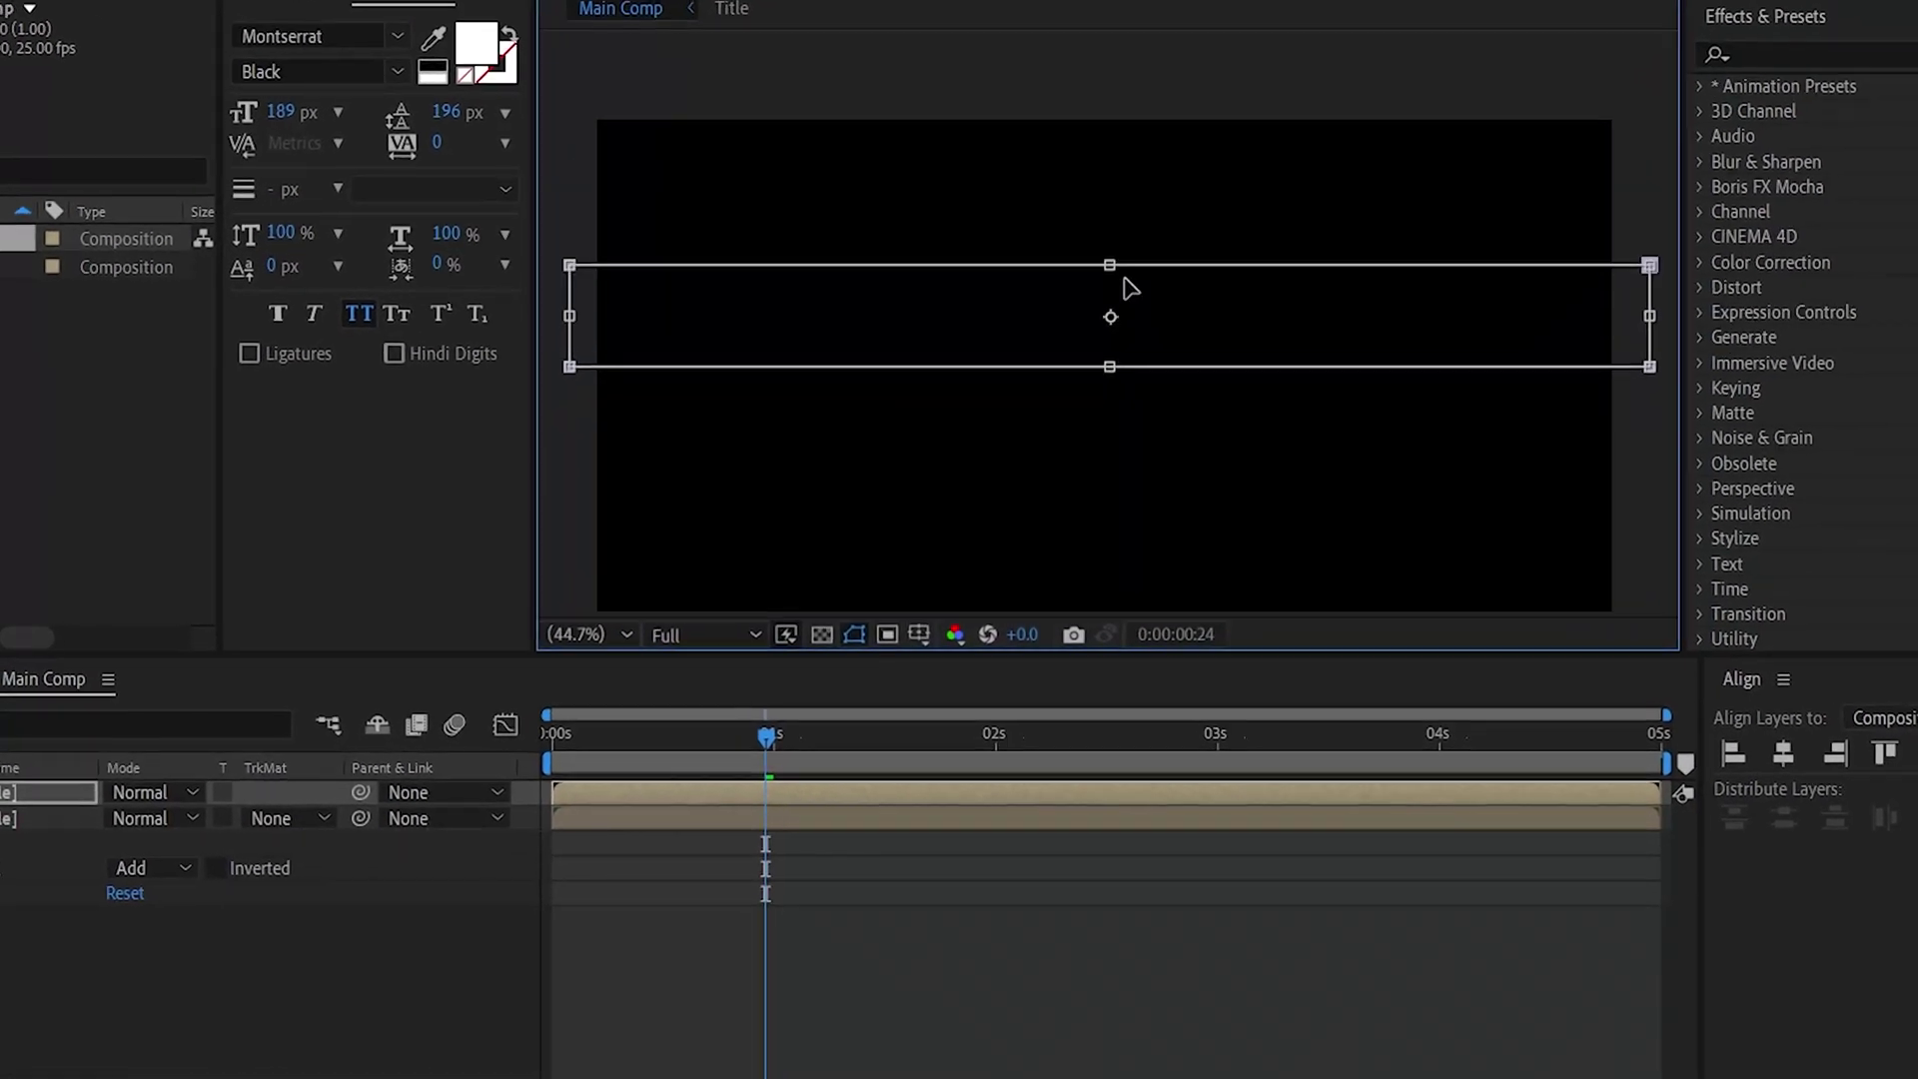
pyautogui.moveTo(1126, 283); pyautogui.dragTo(1136, 416)
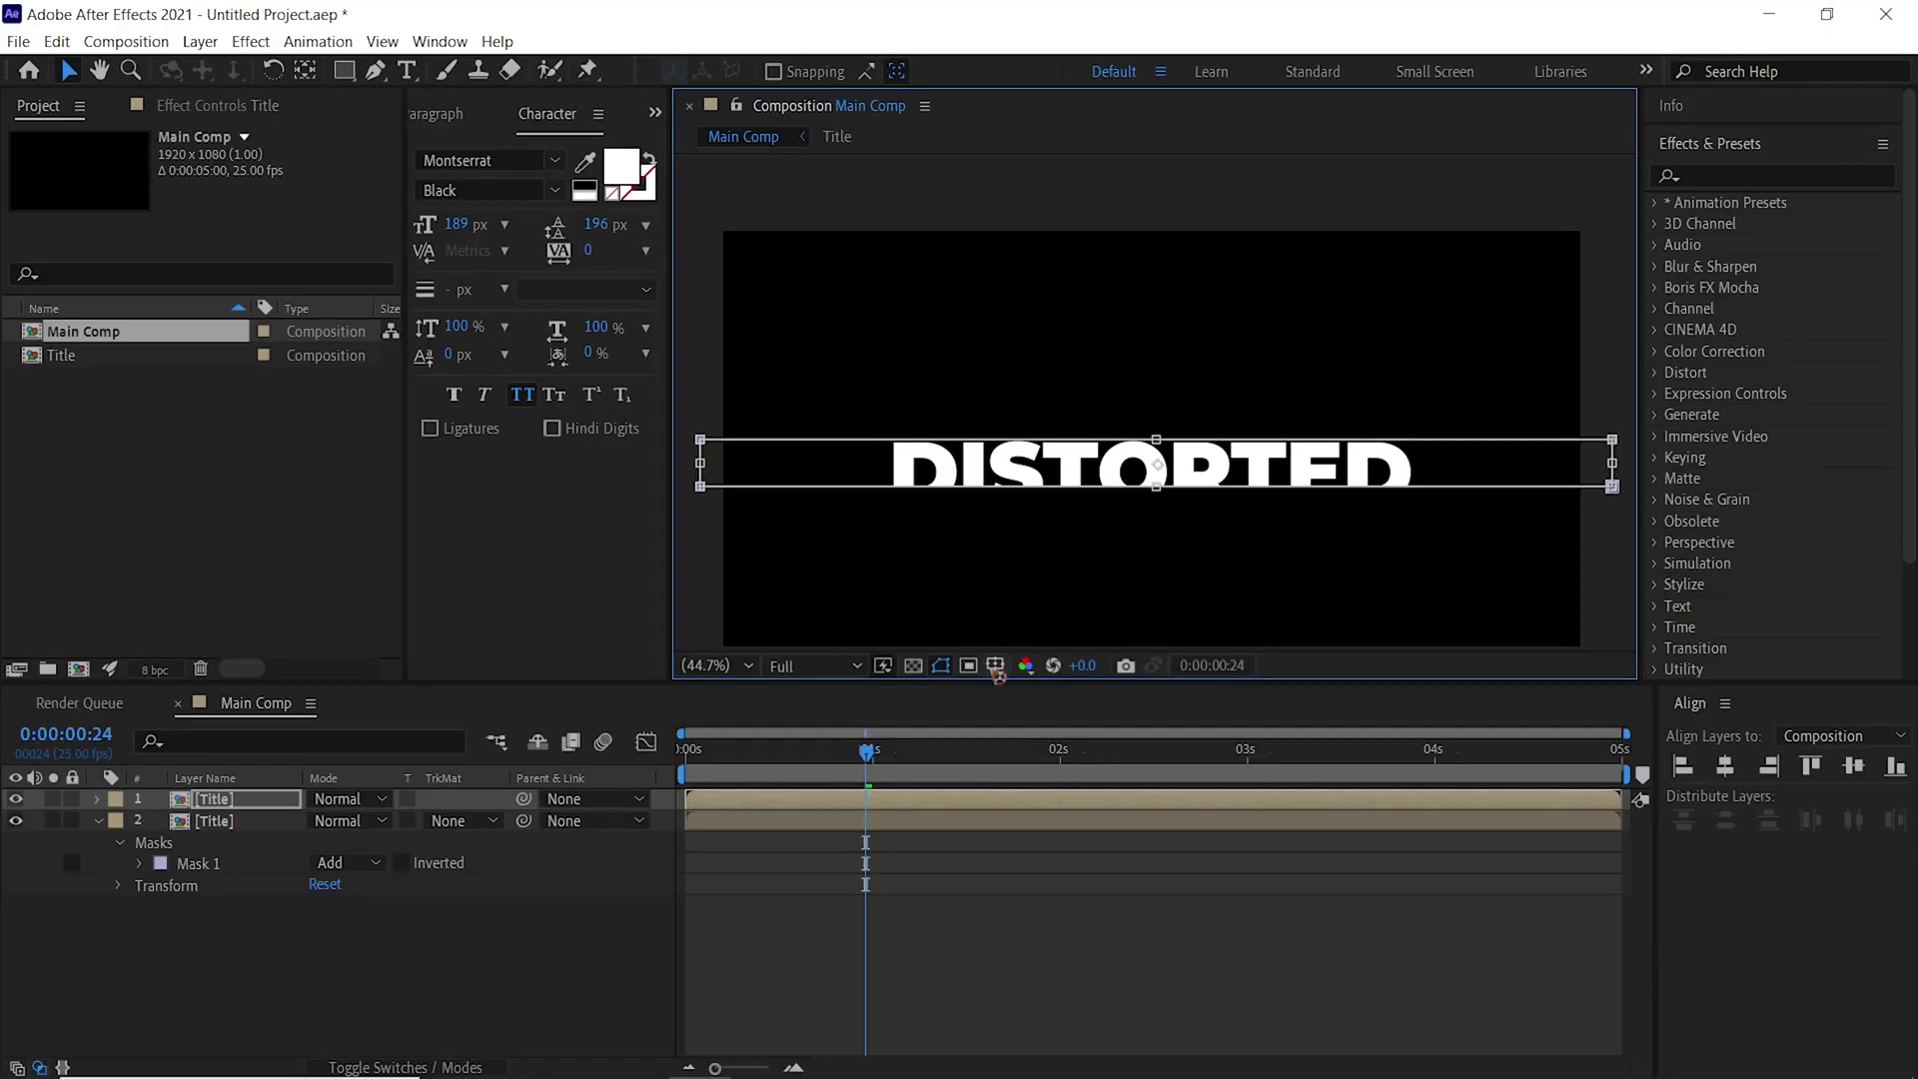
# Show the Title/Action Safe overlay and fit the strip mask from just above the letters down to the frame's centre line
pyautogui.click(995, 667)
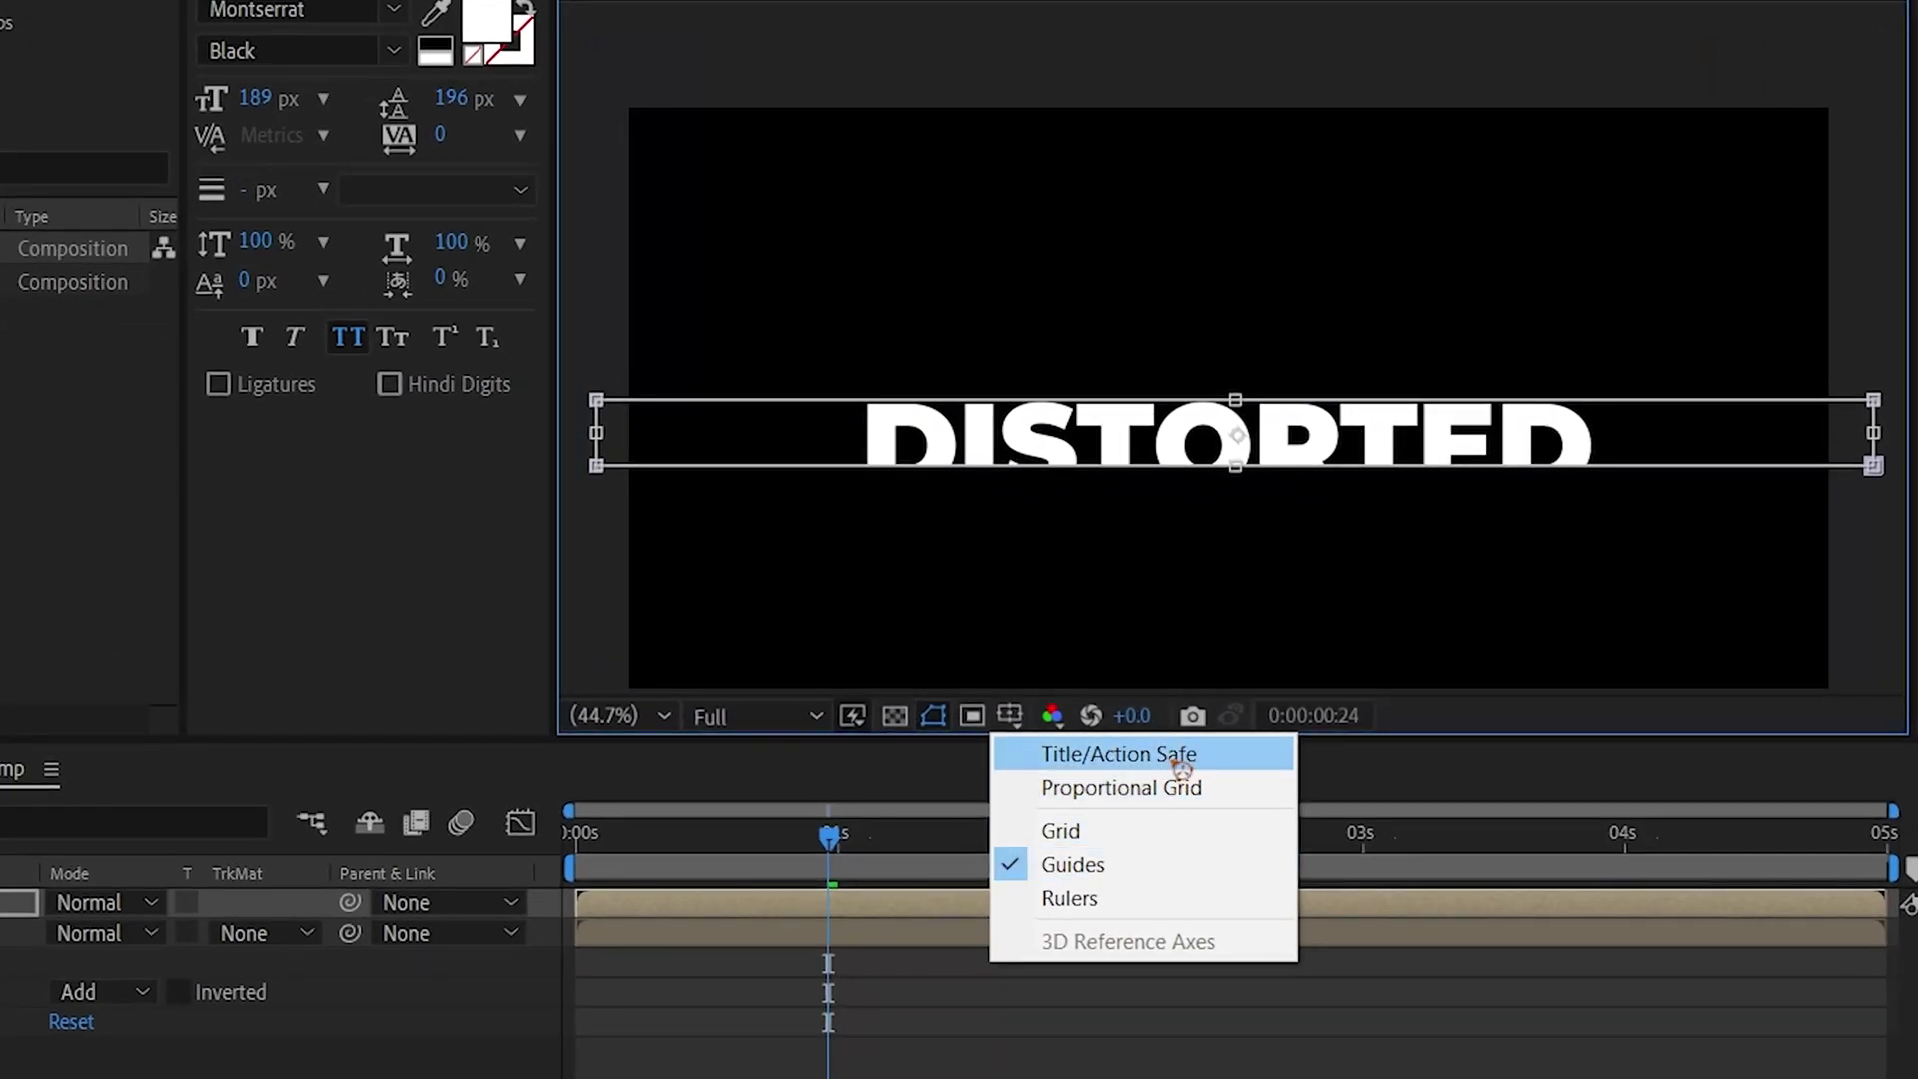
pyautogui.click(1181, 767)
pyautogui.scroll(5, 1258, 579)
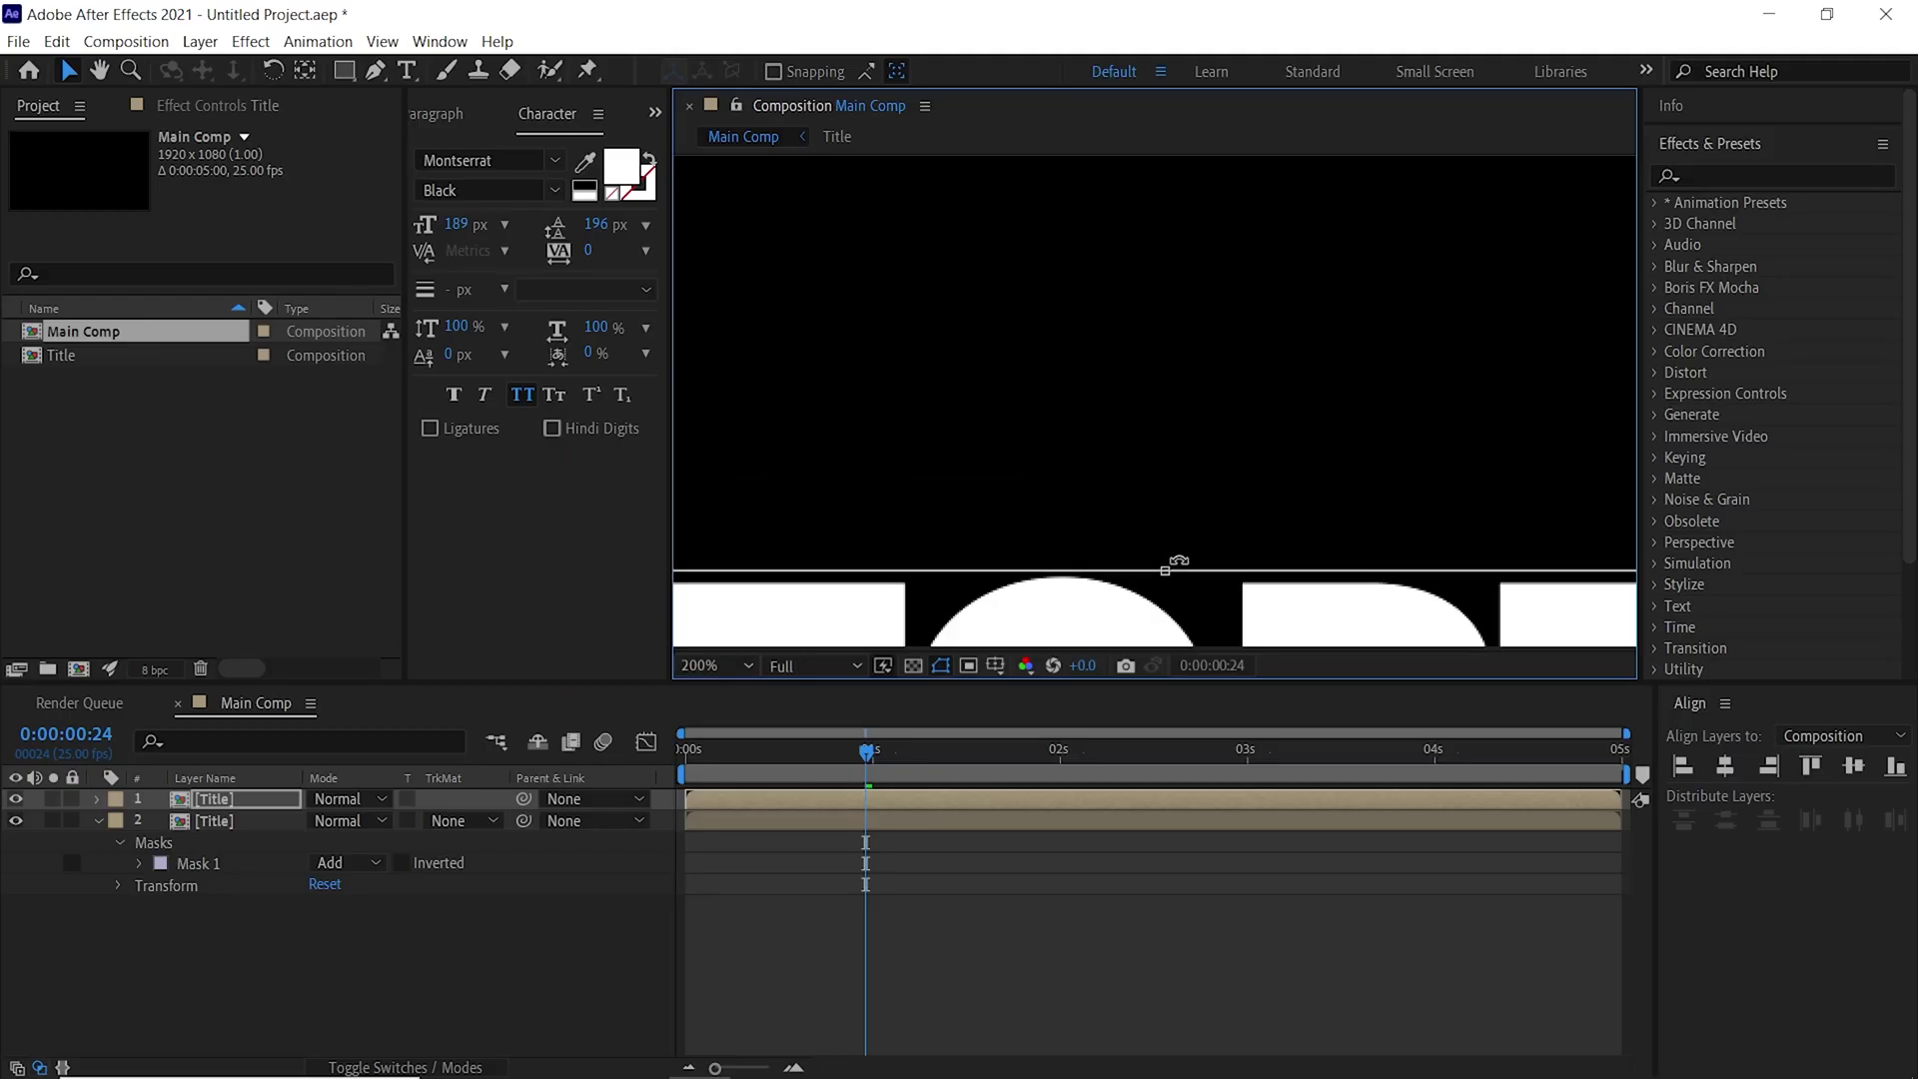
pyautogui.moveTo(1220, 582); pyautogui.dragTo(1268, 297)
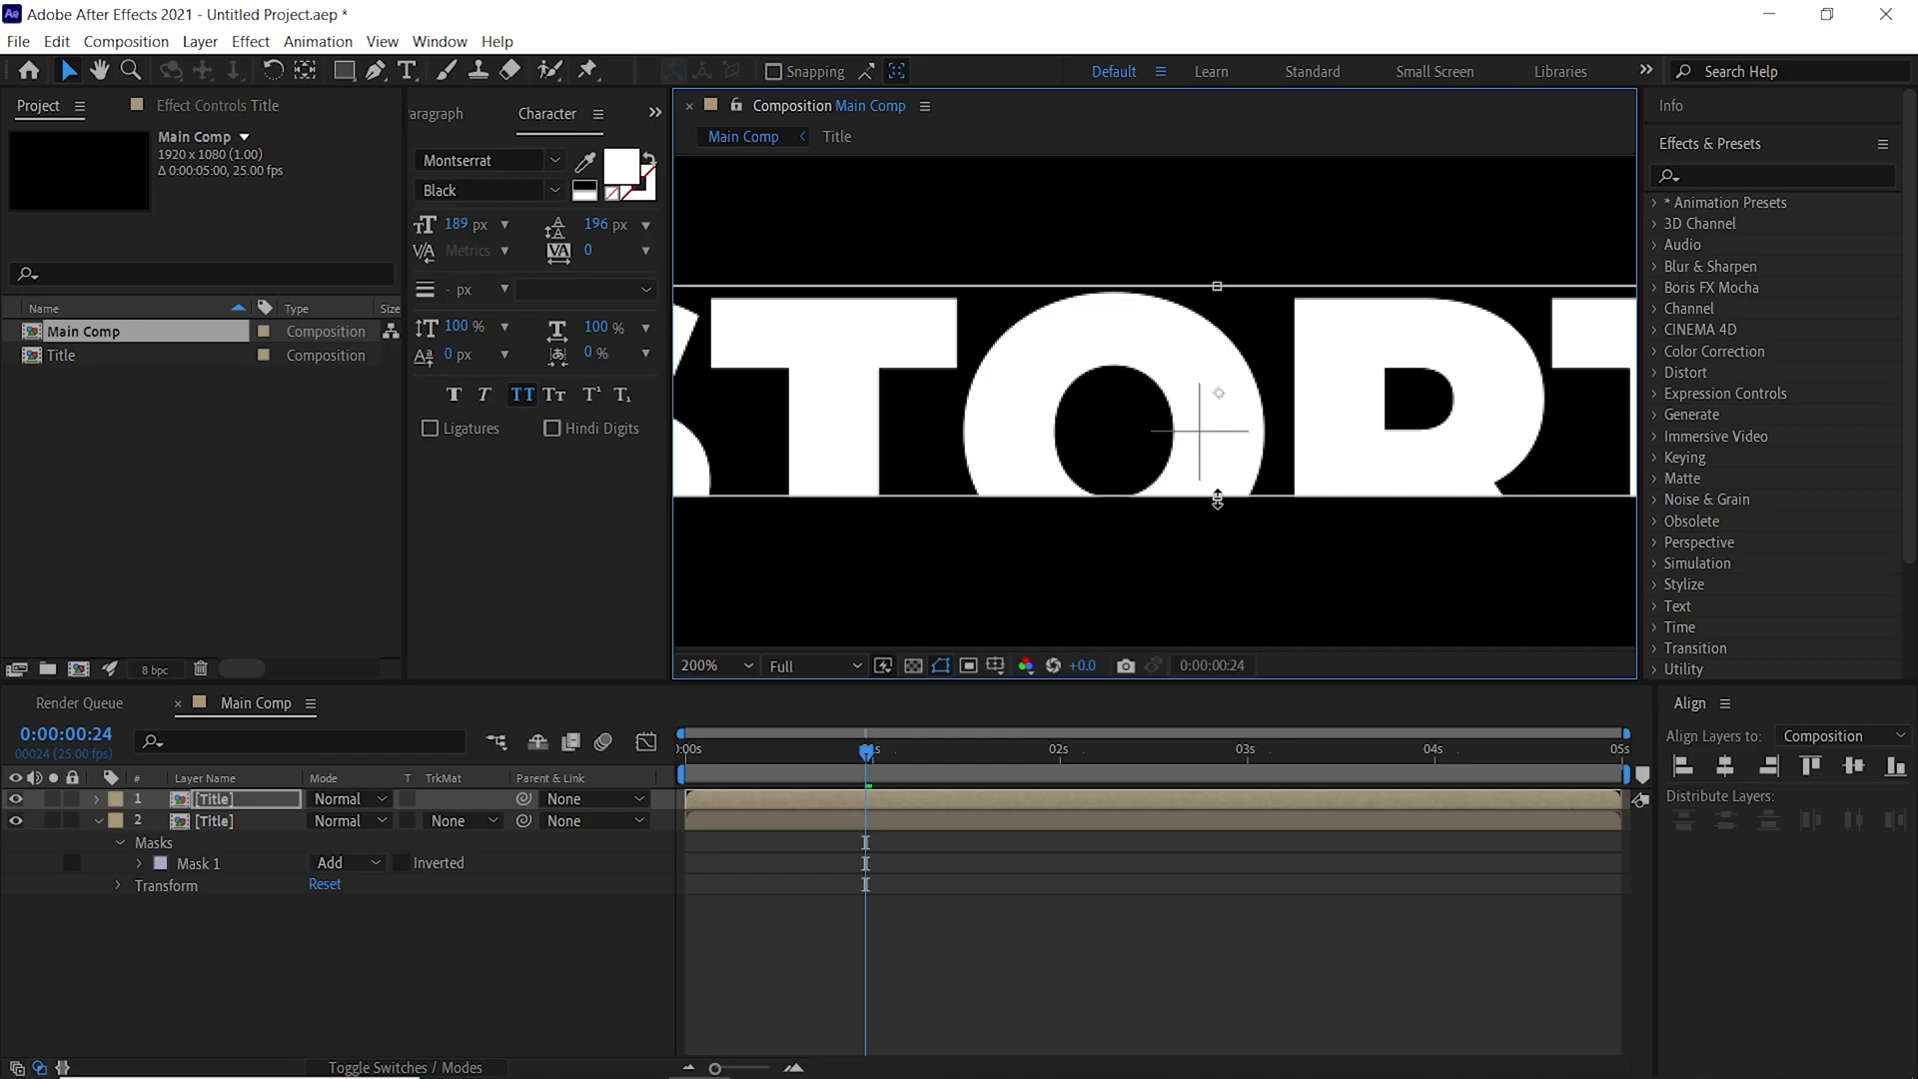
pyautogui.moveTo(1216, 500); pyautogui.dragTo(1218, 430)
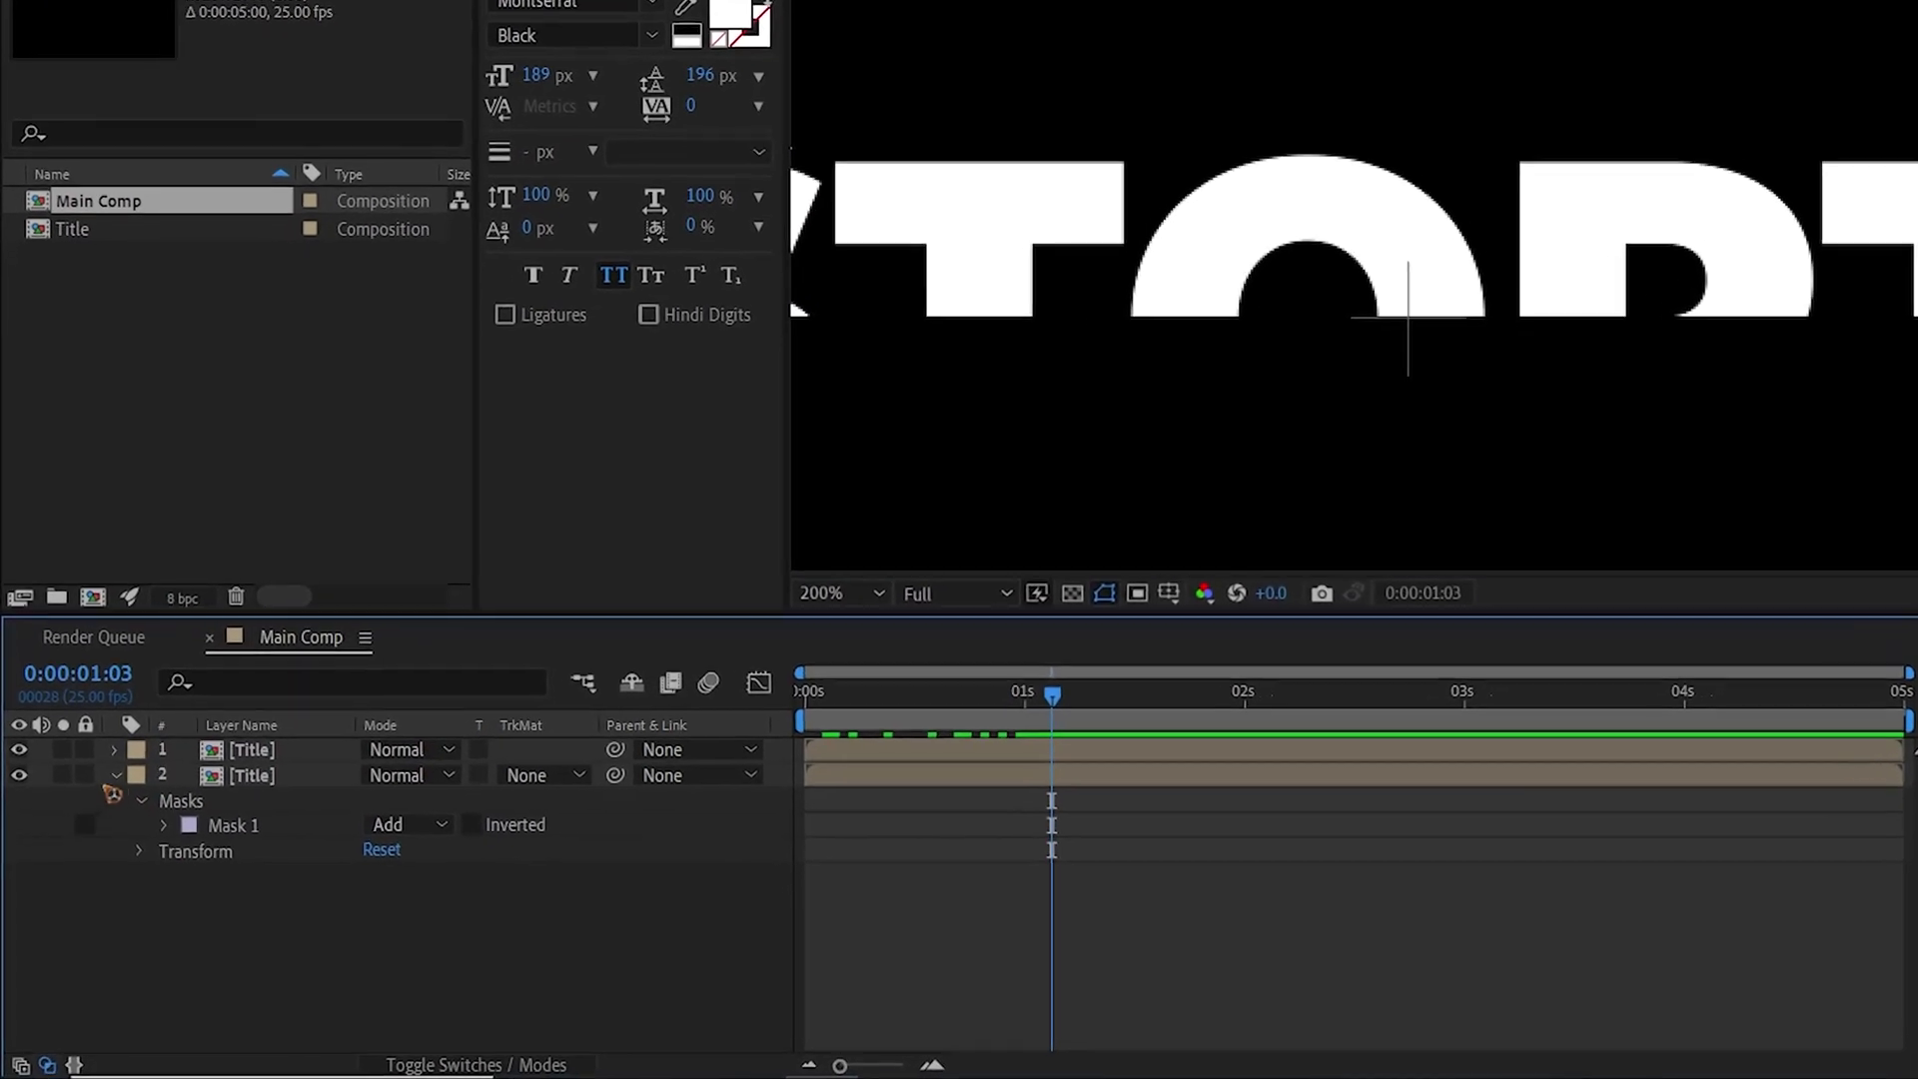
# Duplicate the upper-half Title layer and flip the copy's mask to cover the lower half of the text, checking the halves by toggling layer visibility
pyautogui.click(117, 775)
pyautogui.click(264, 749)
pyautogui.hotkey('ctrl', 'd')
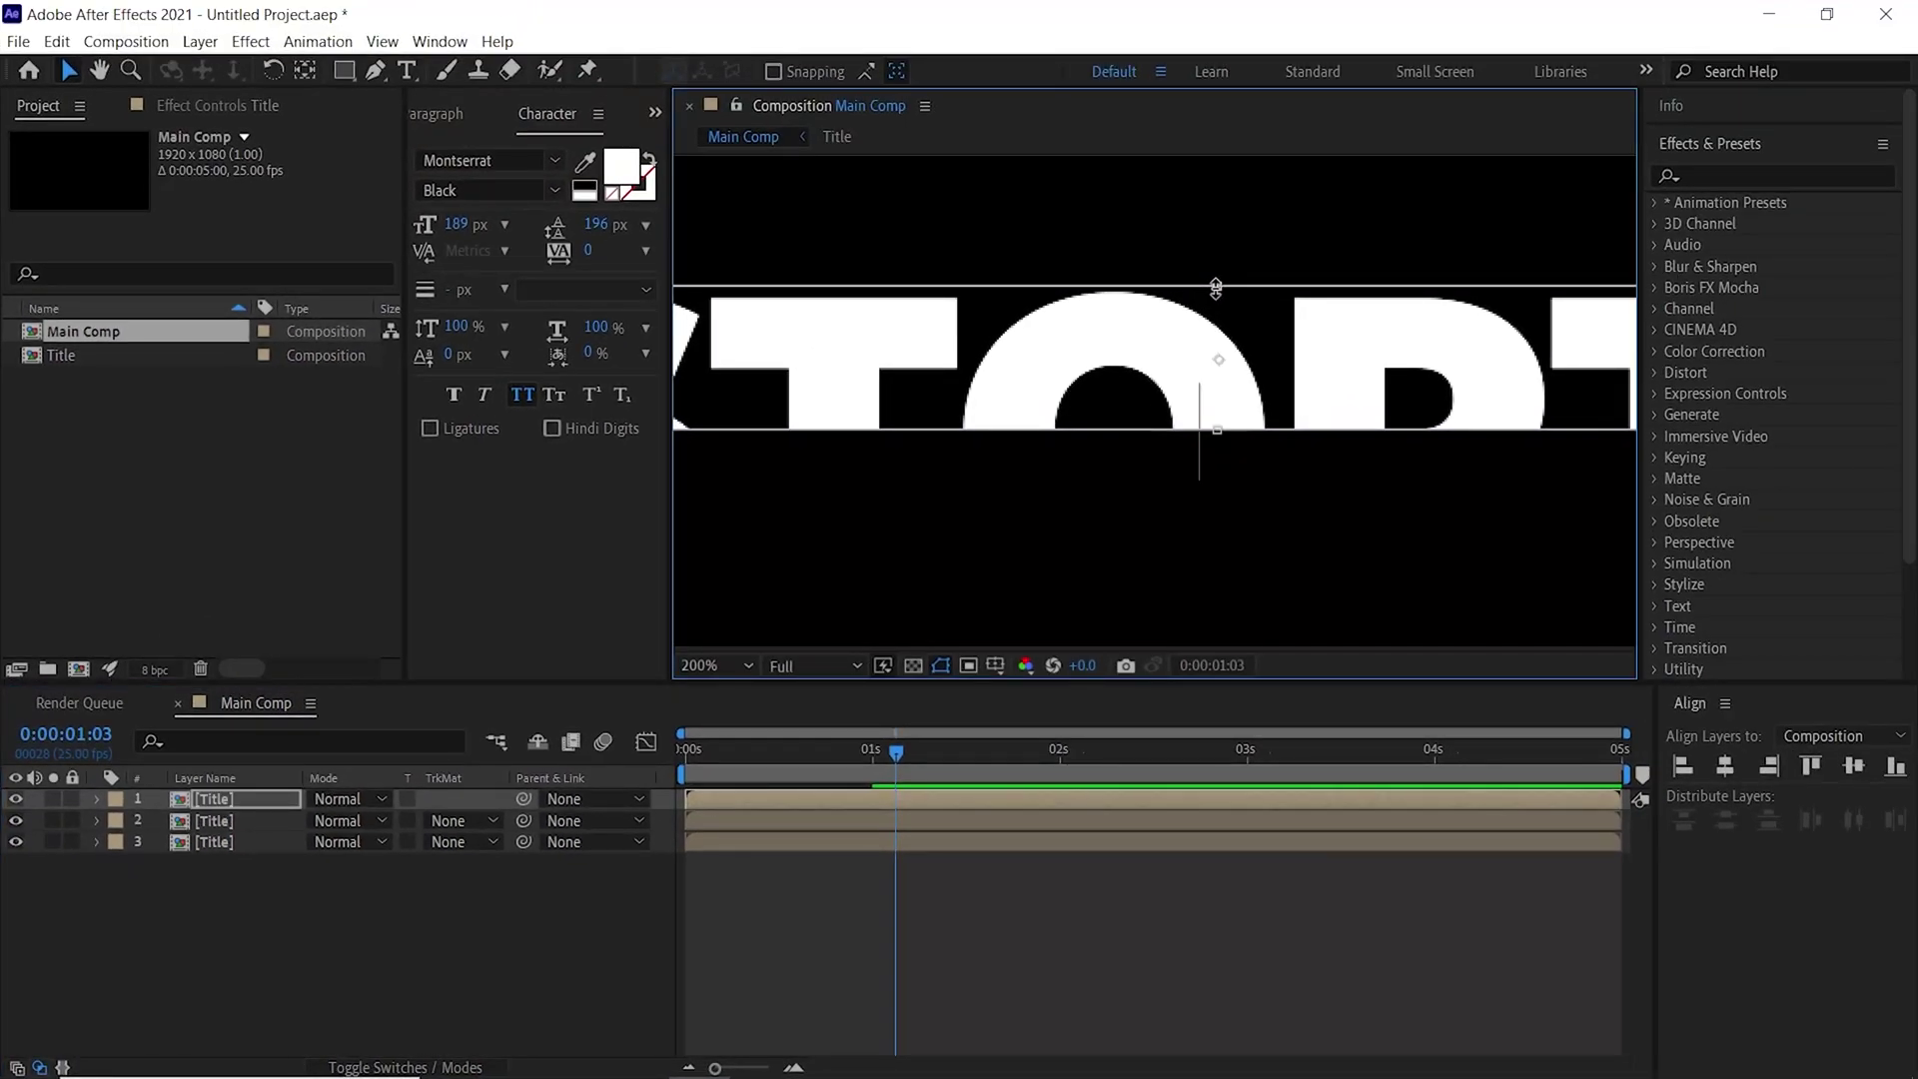
pyautogui.moveTo(1216, 288); pyautogui.dragTo(1276, 598)
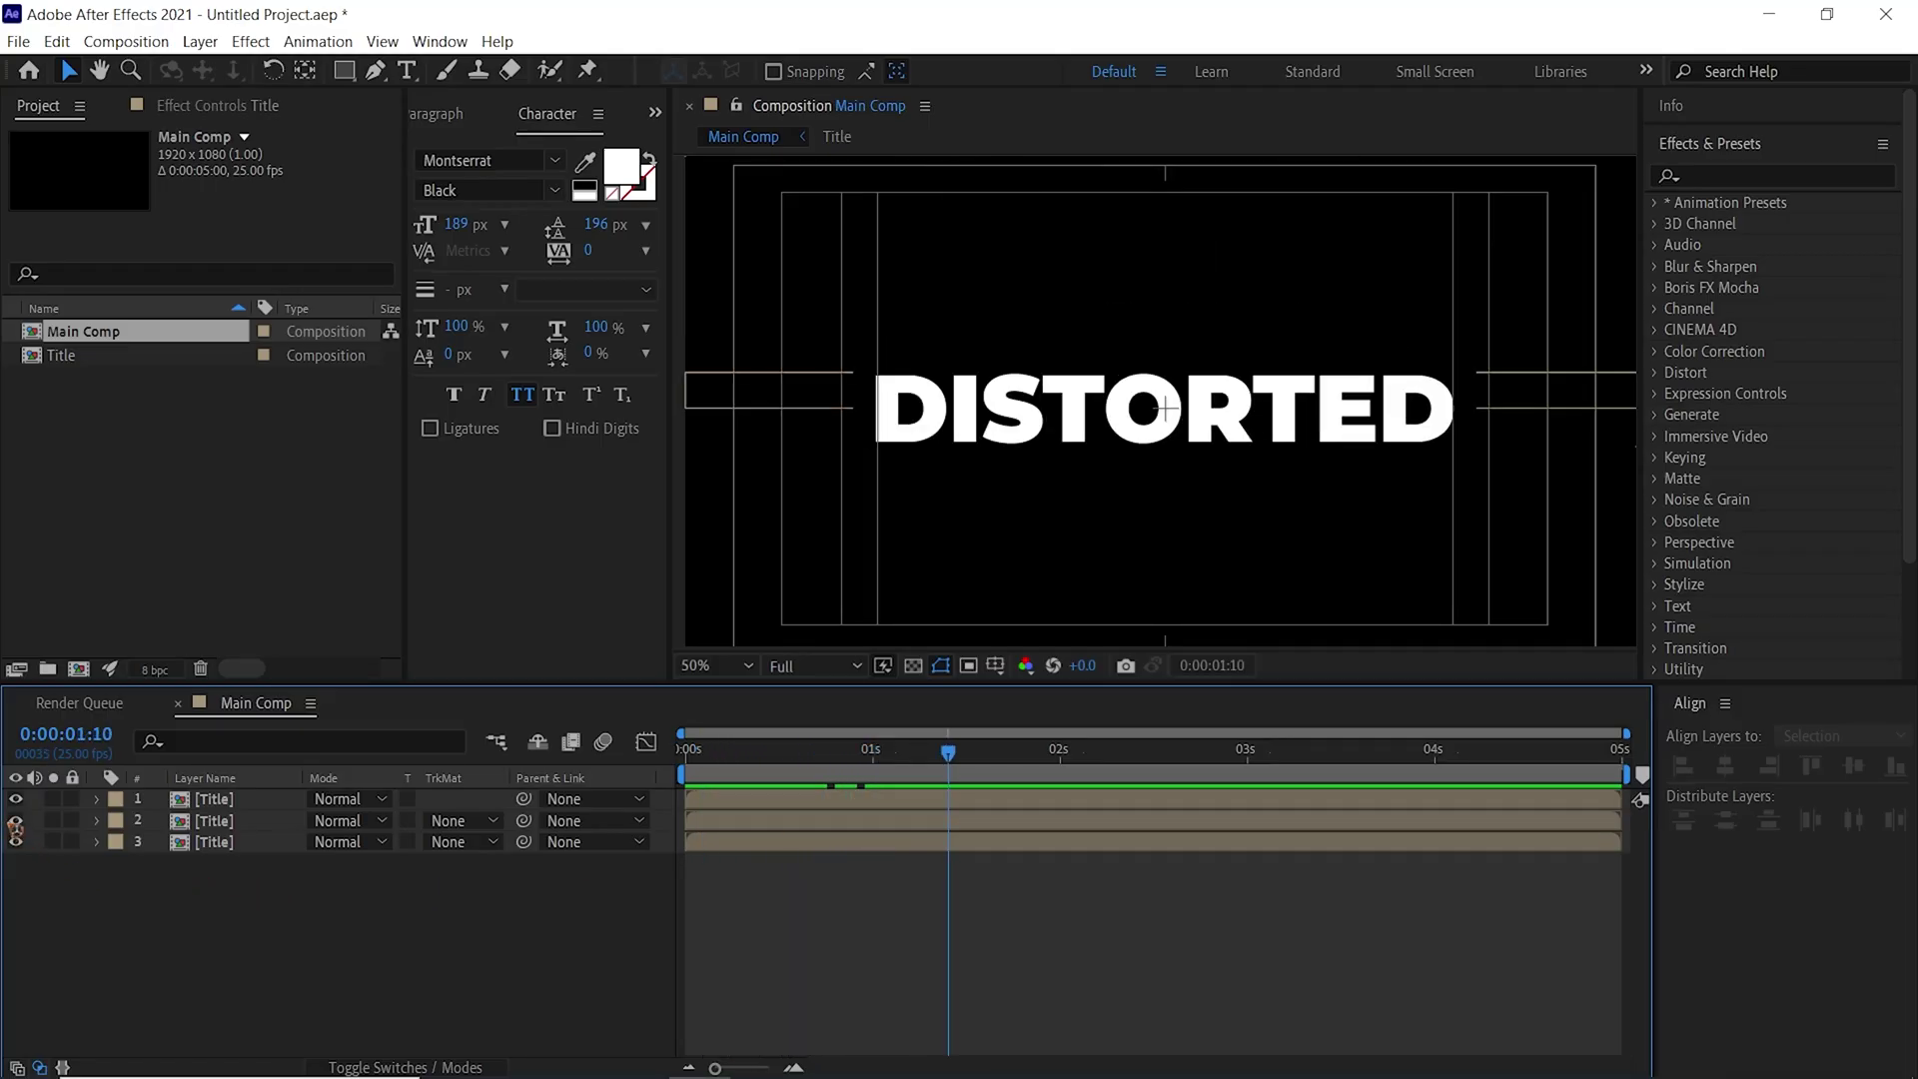
pyautogui.click(16, 822)
pyautogui.click(16, 801)
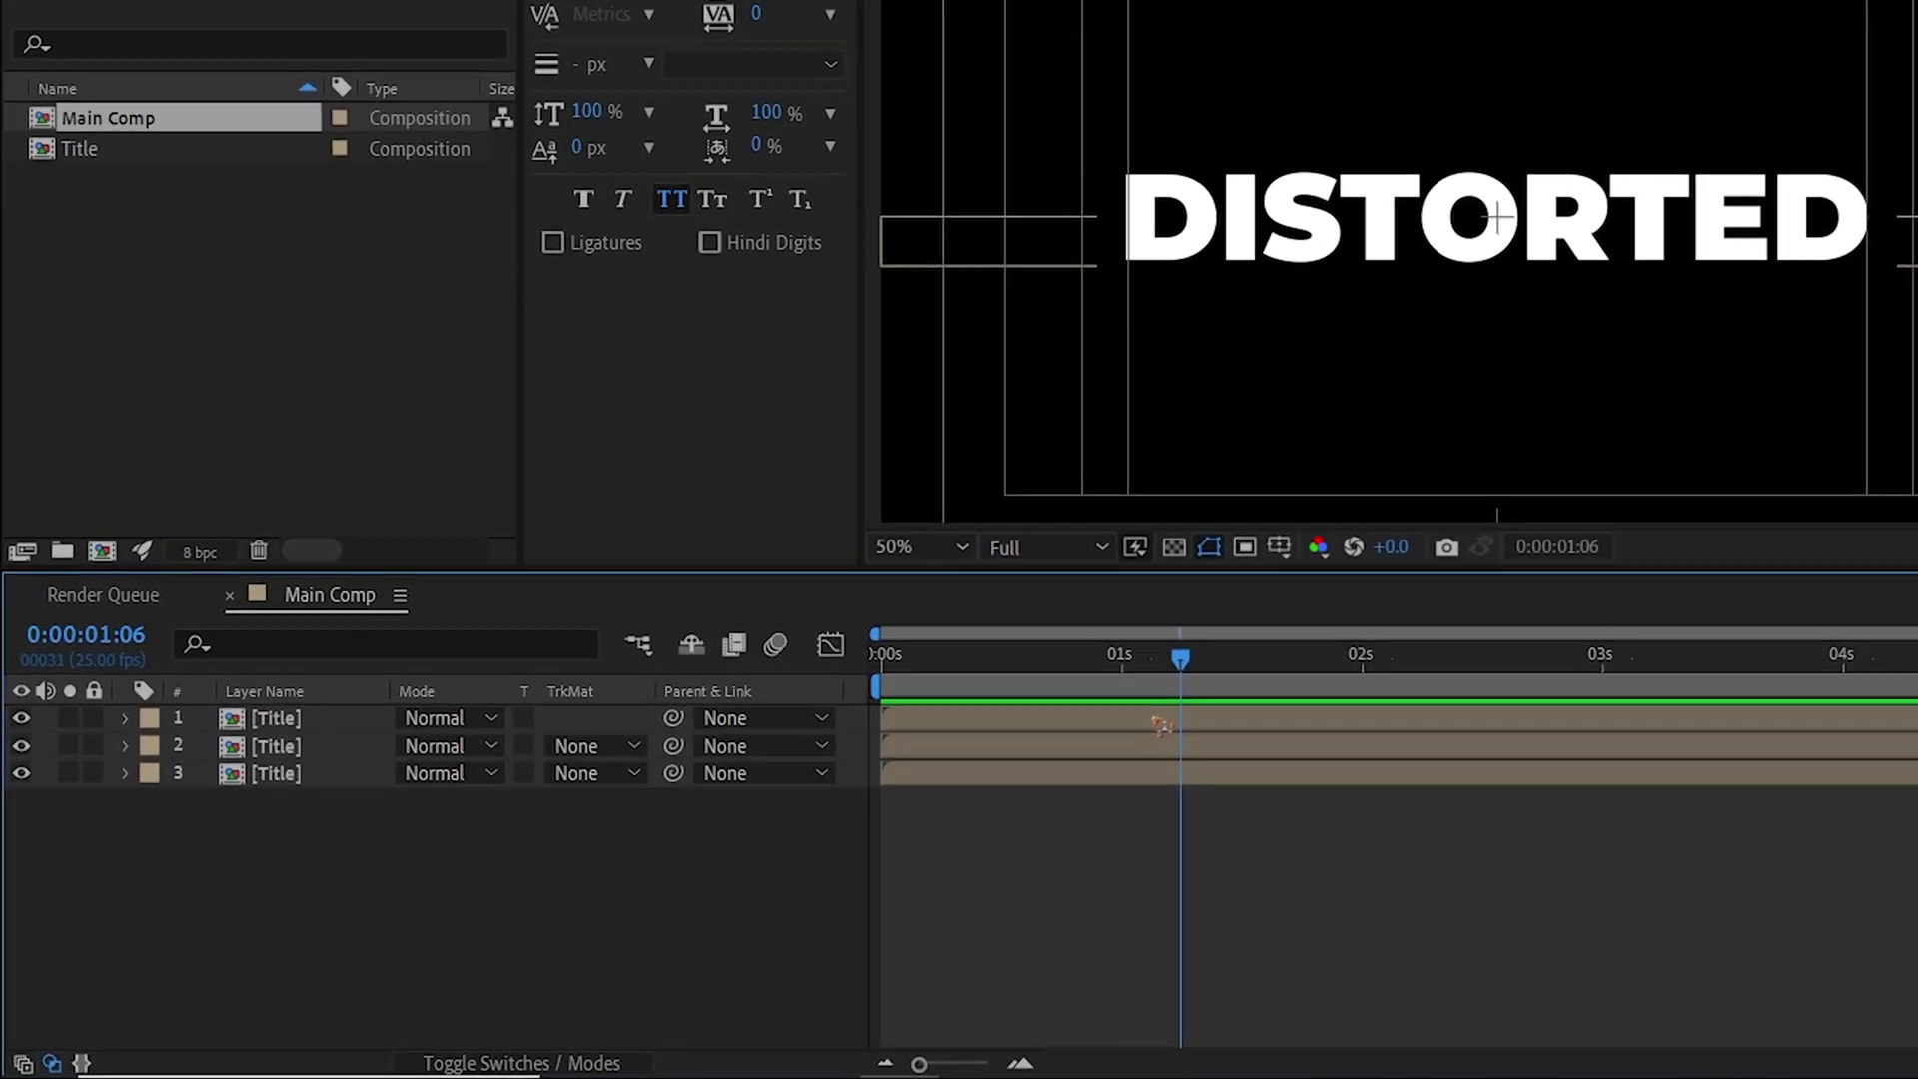
# Keyframe the two half-text layers' Position at 1 second, and at 0:00:01:23 move layer 1 to X 2102 and layer 2 off the frame's left side
pyautogui.click(335, 746)
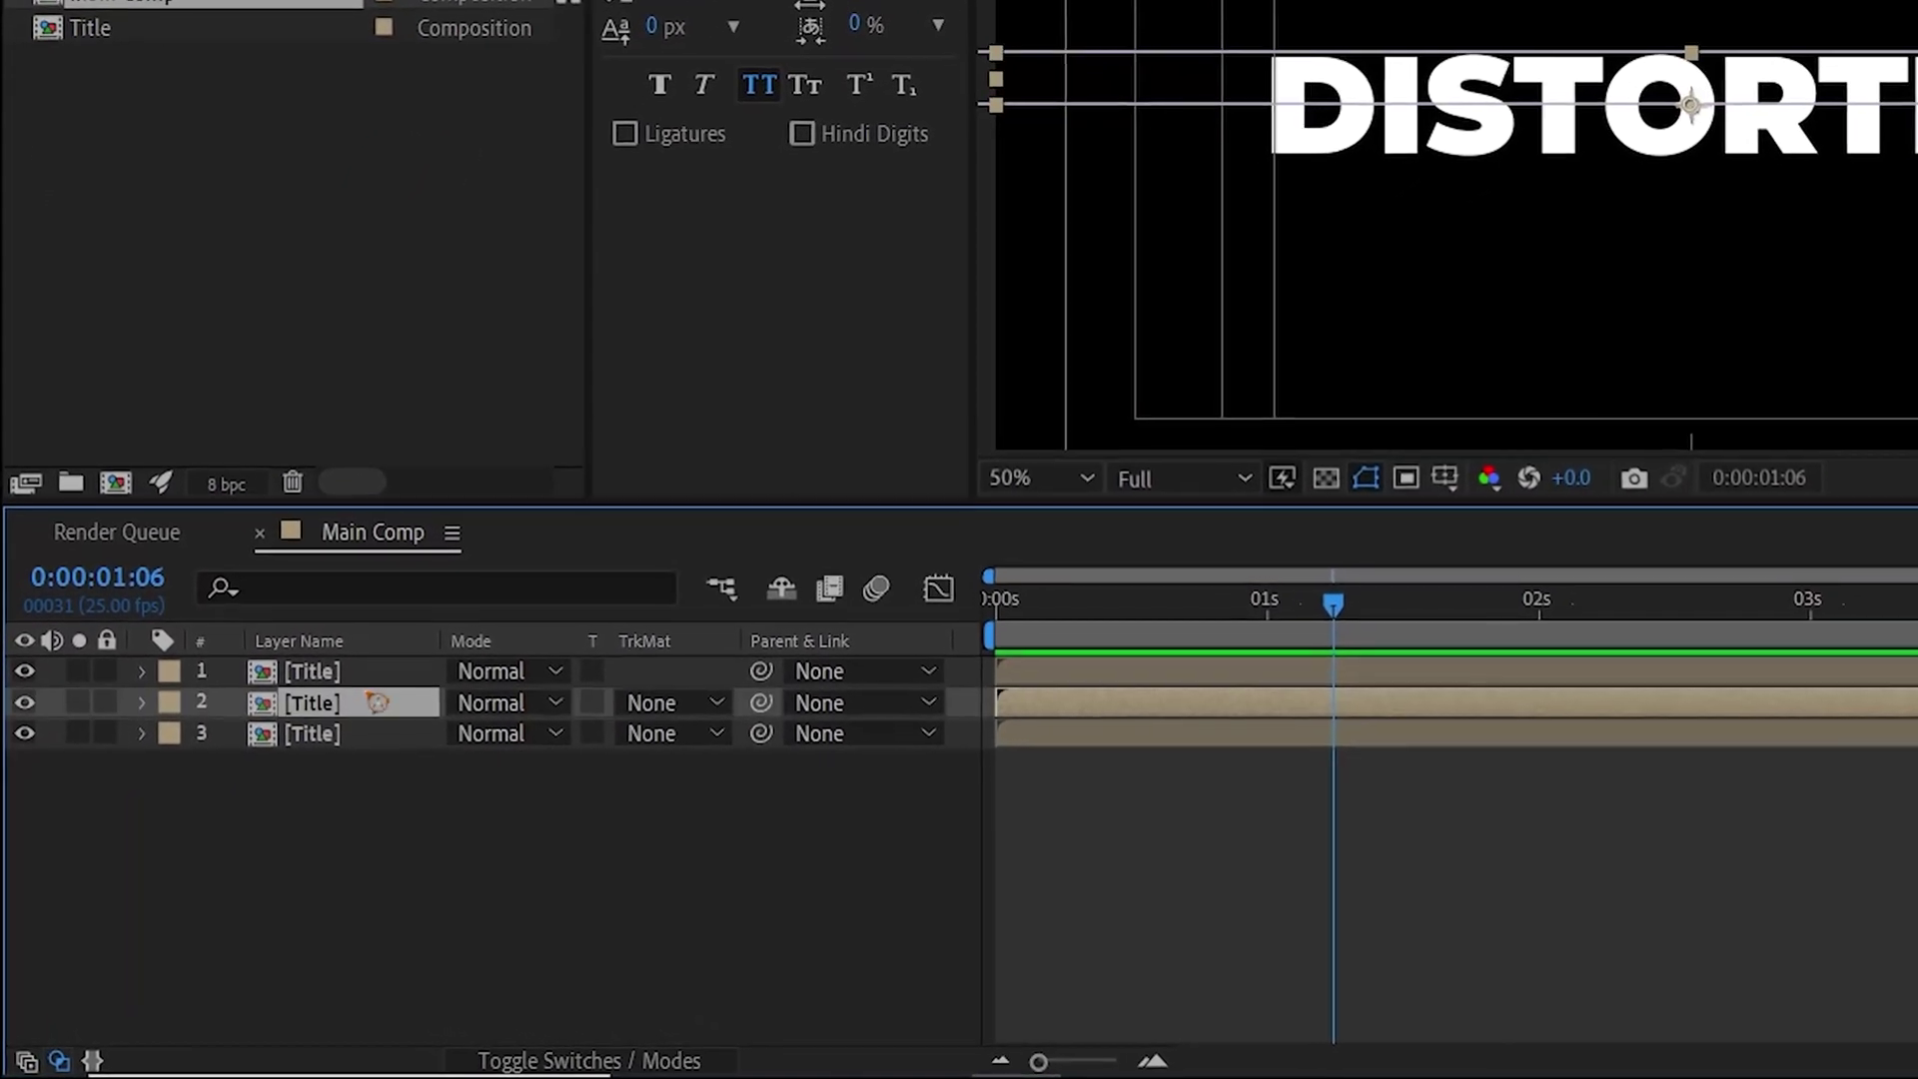
pyautogui.keyDown('shift'); pyautogui.click(317, 718); pyautogui.keyUp('shift')
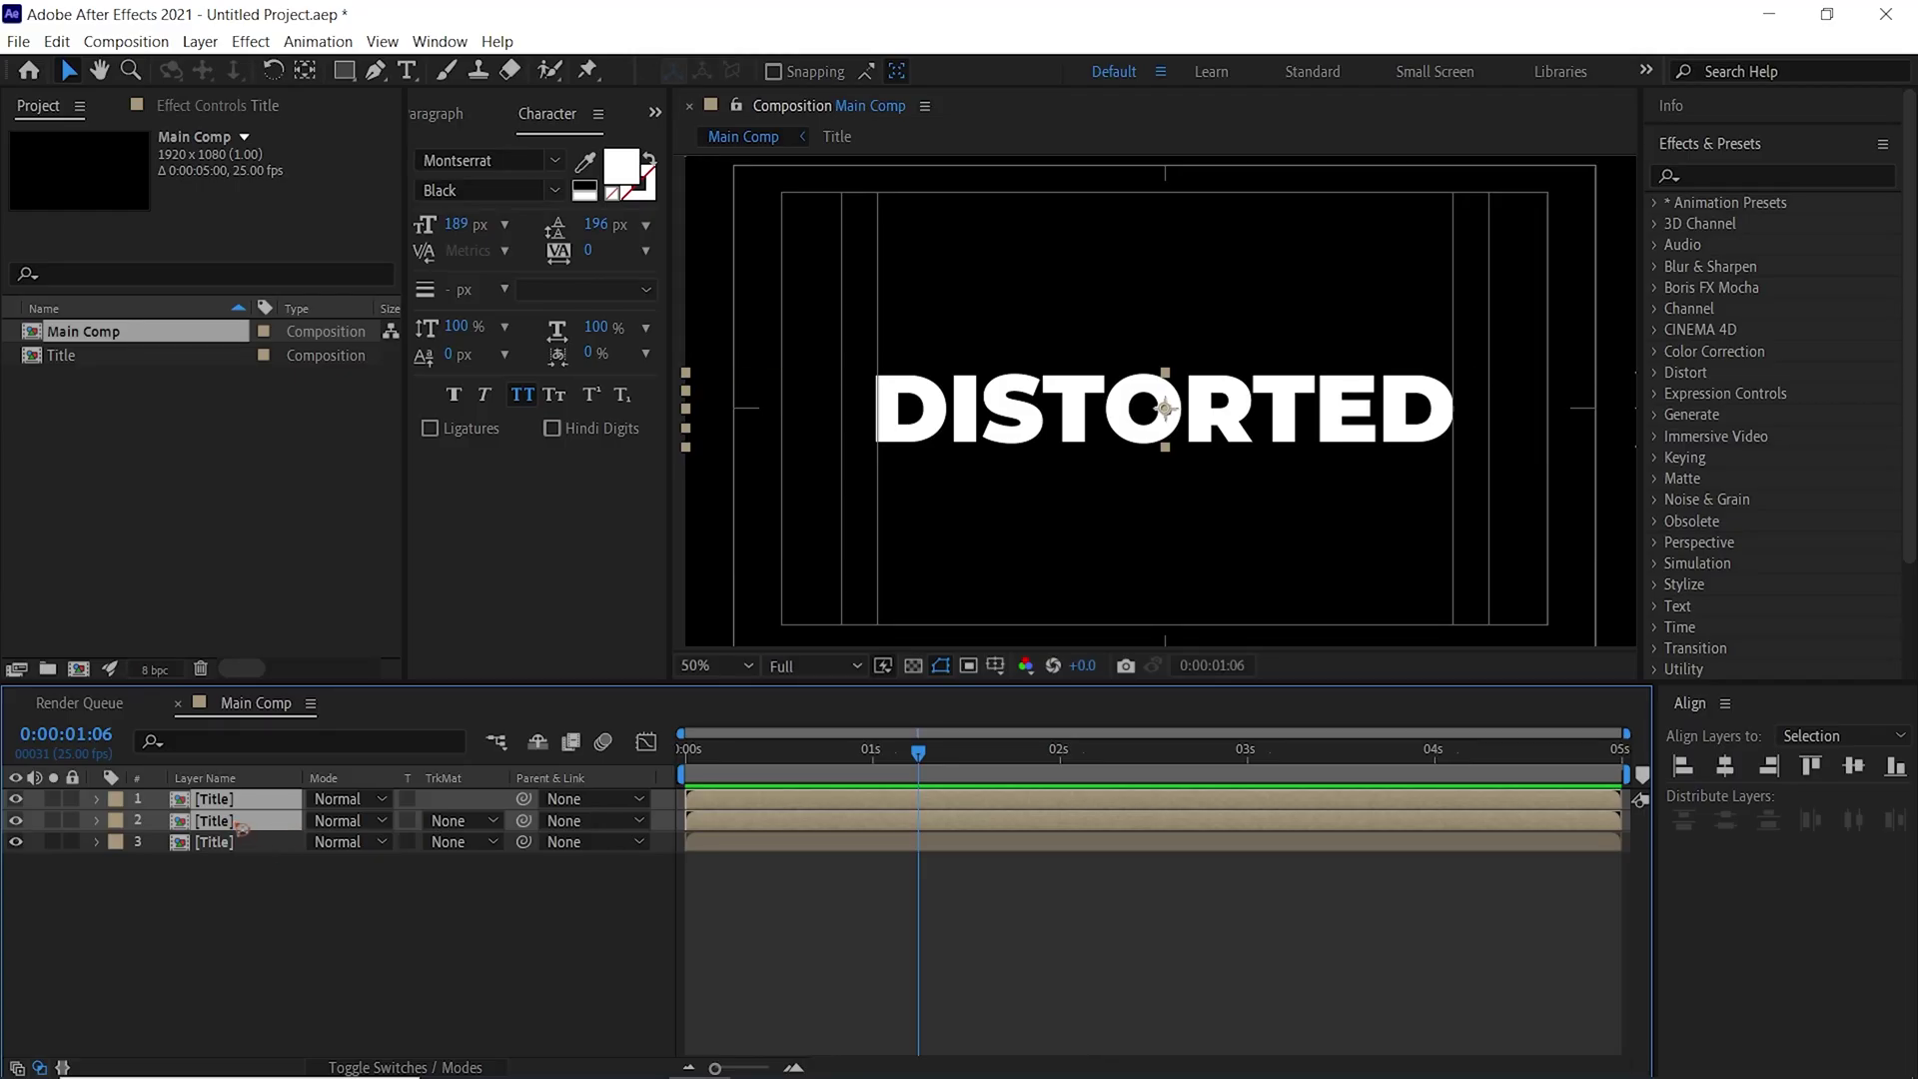
pyautogui.press('p')
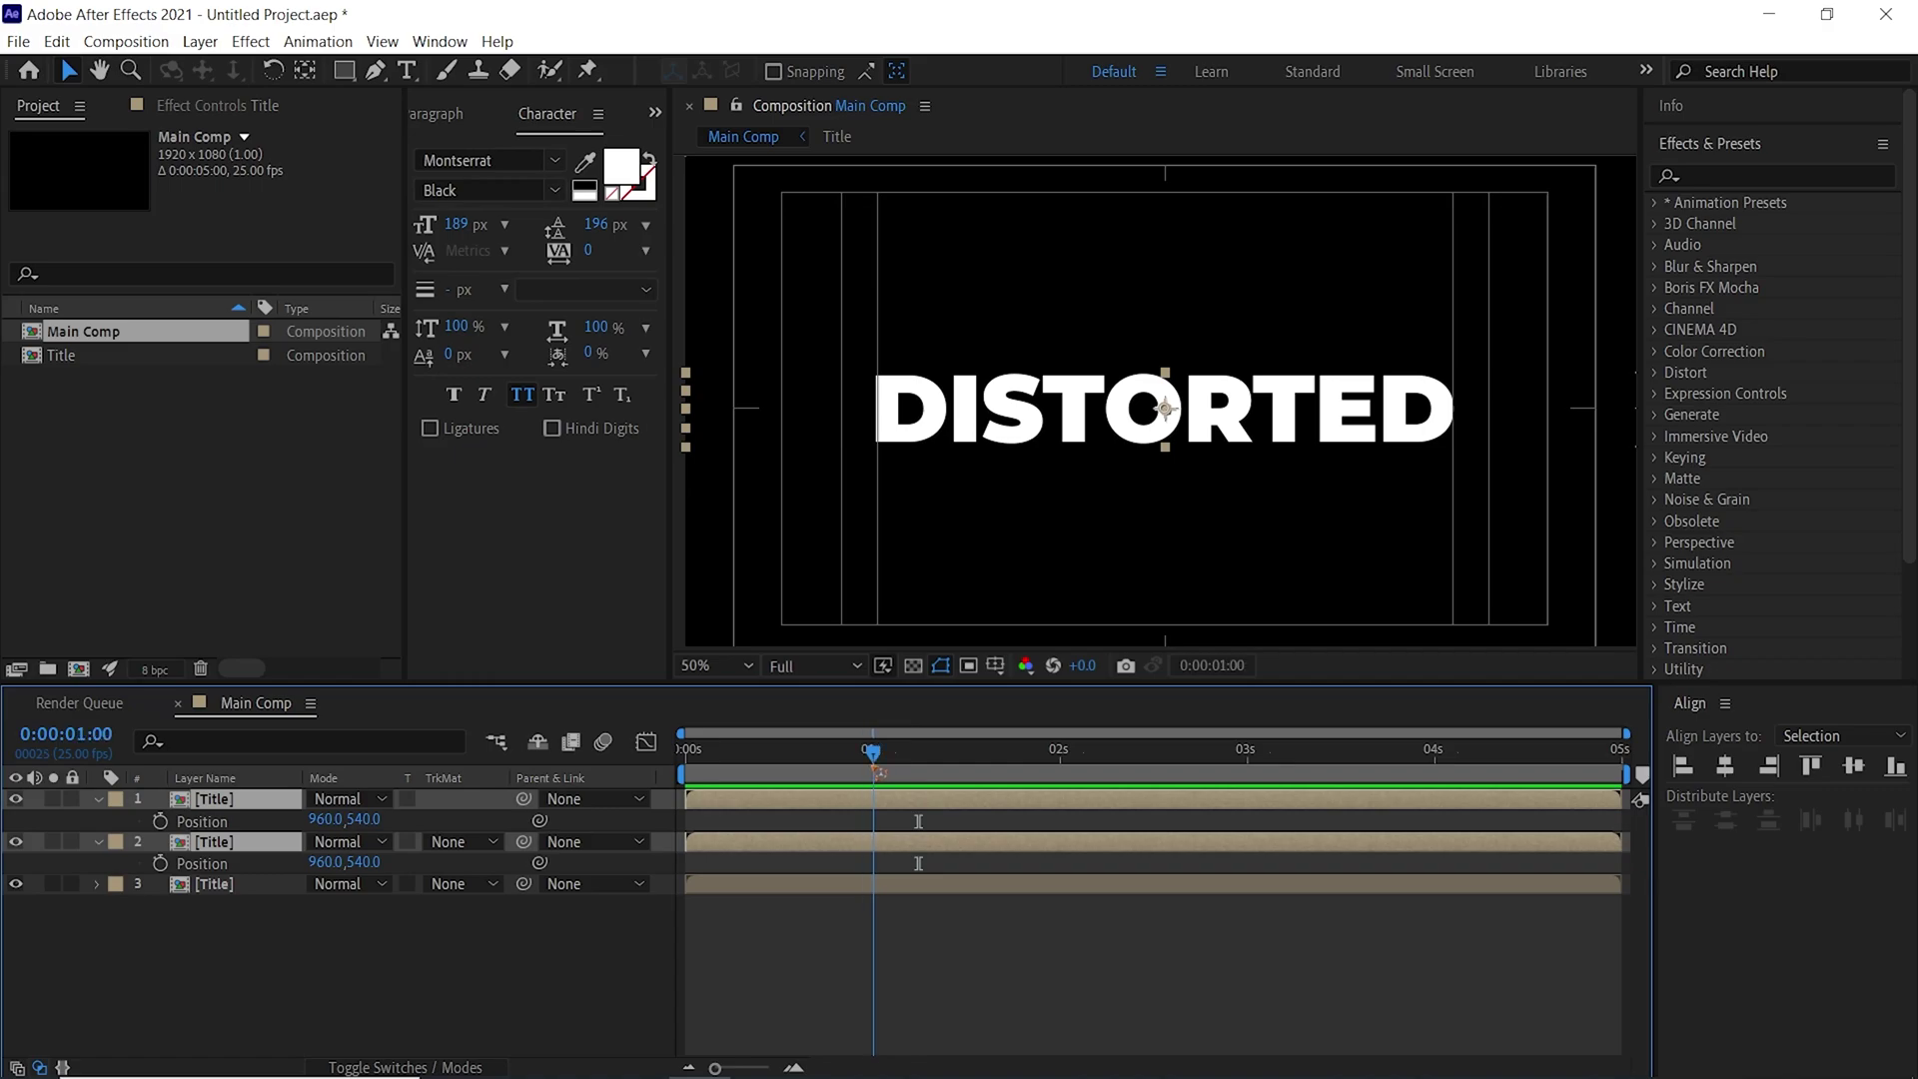
pyautogui.click(160, 863)
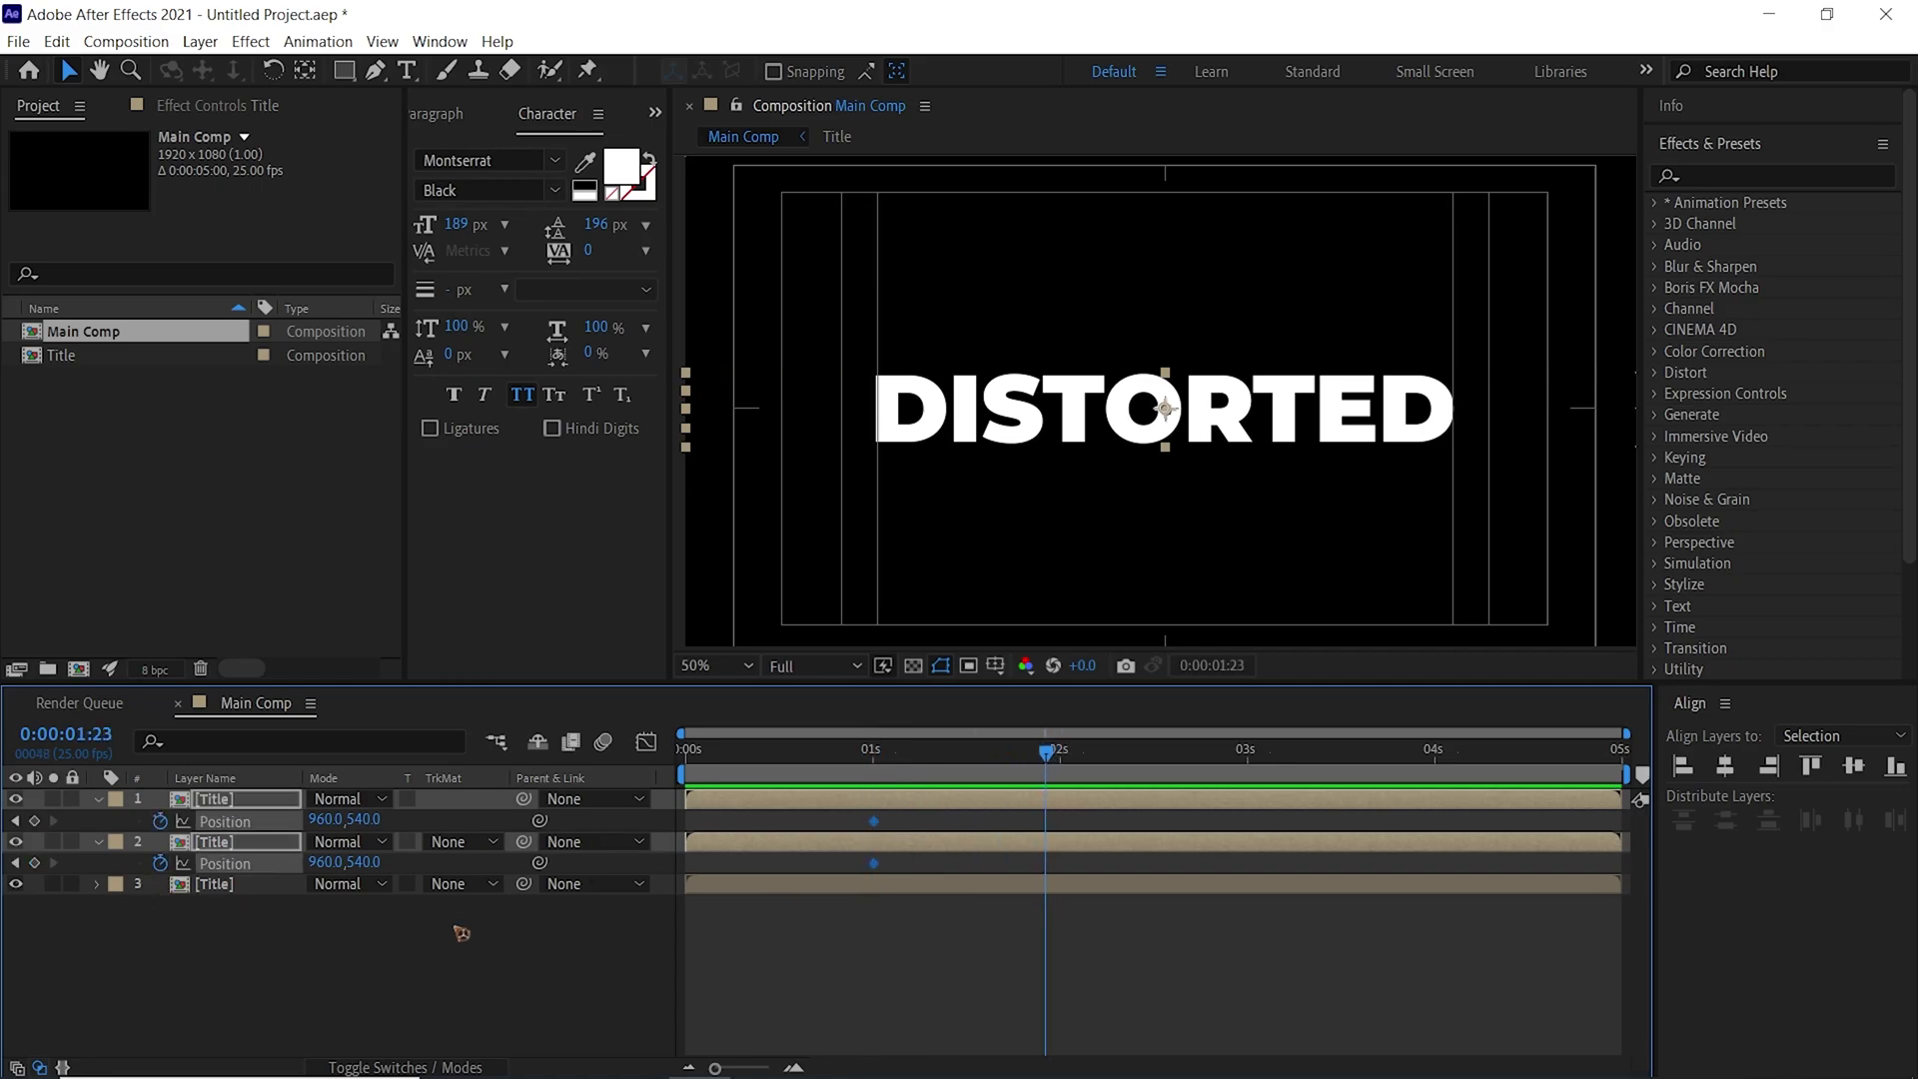
pyautogui.moveTo(330, 820); pyautogui.dragTo(1770, 853)
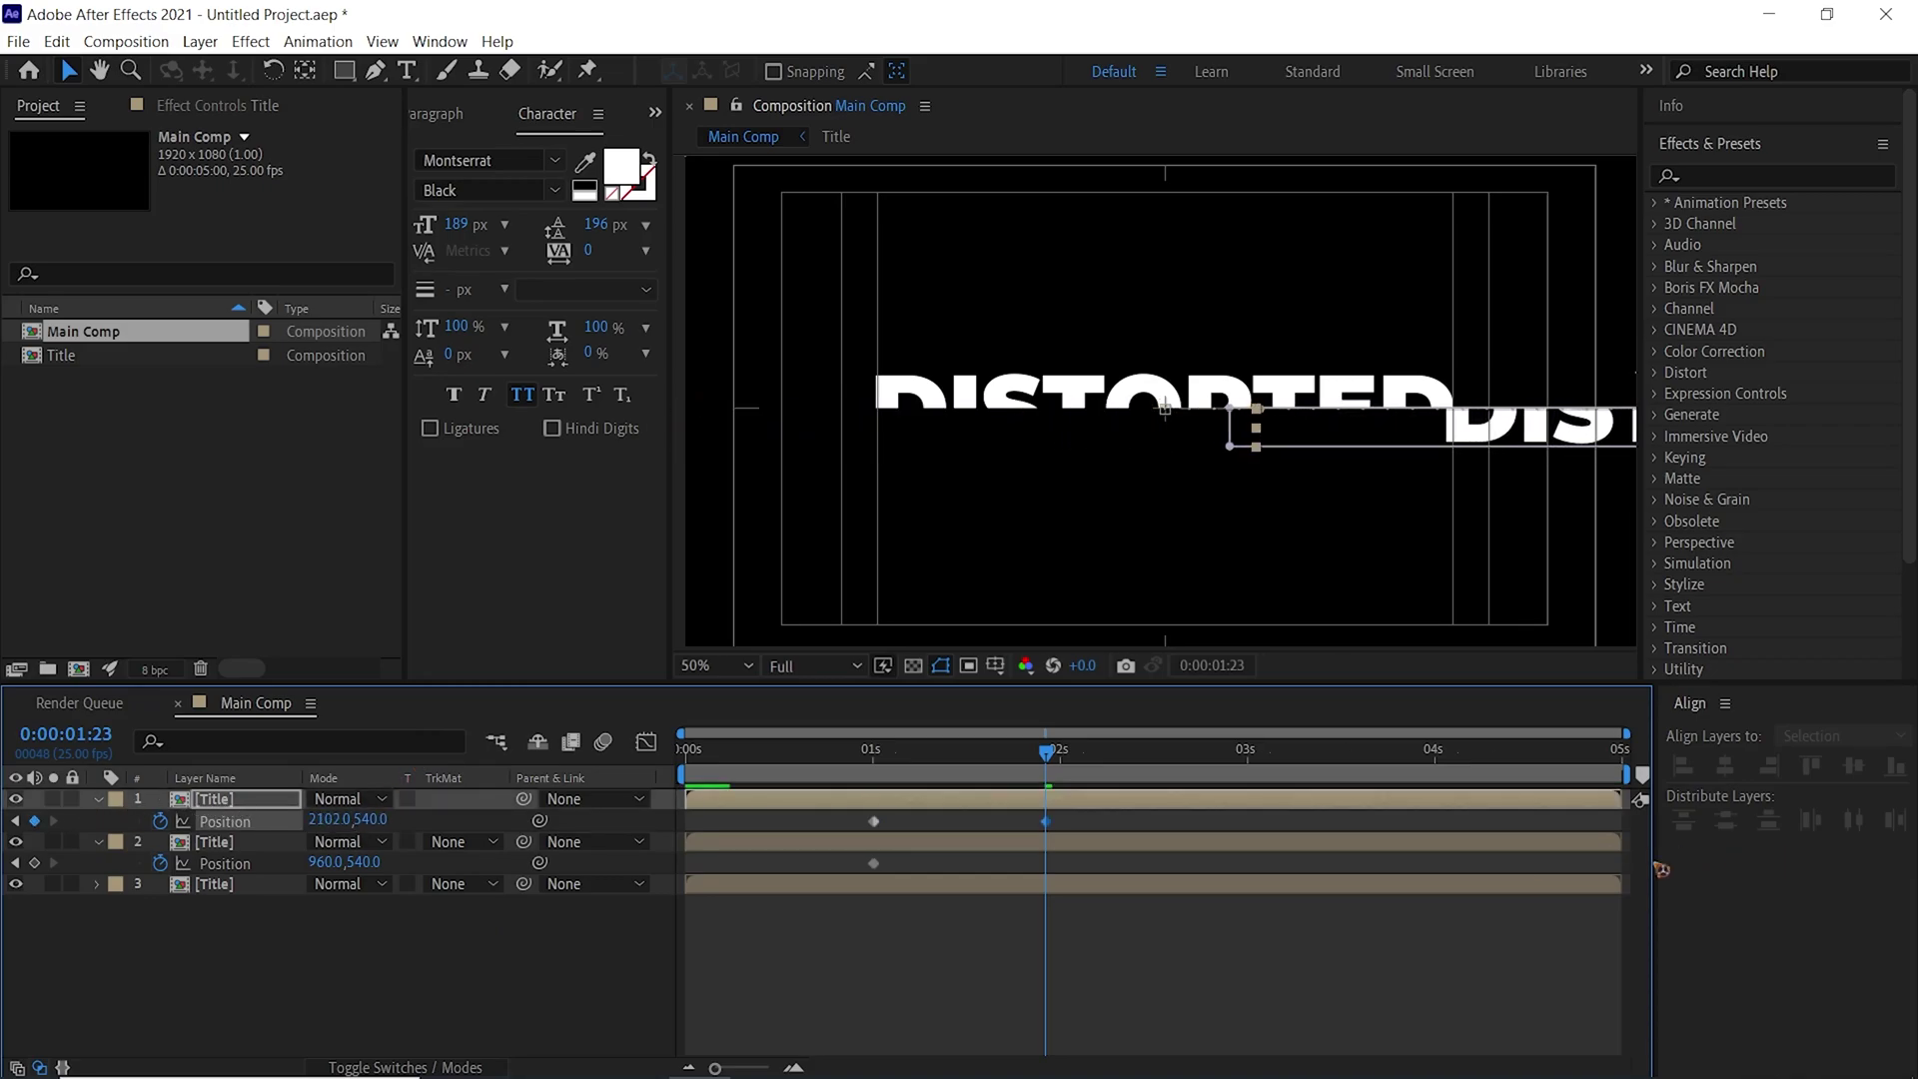
pyautogui.moveTo(332, 863); pyautogui.dragTo(0, 851)
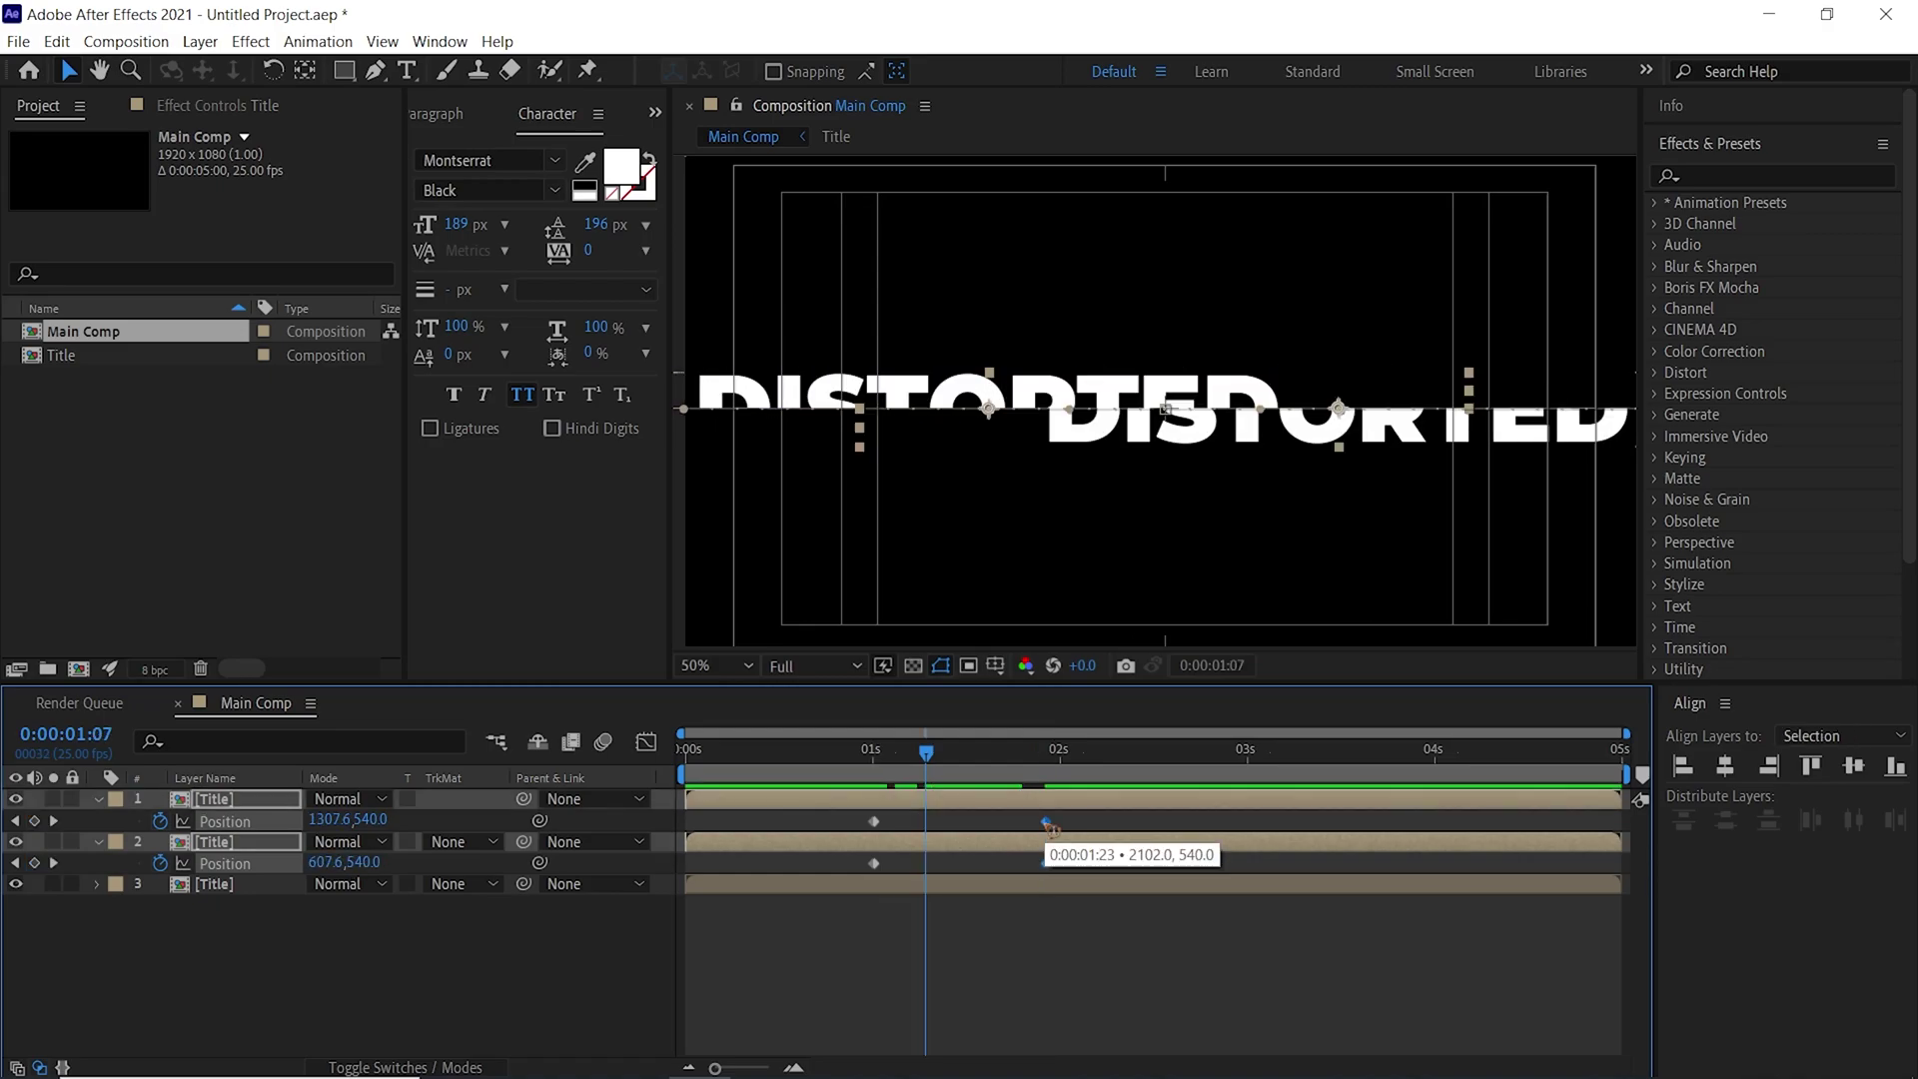
# Move both layers' off-frame Position keyframes to 0 seconds and apply Easy Ease to all the Position keyframes
pyautogui.moveTo(1049, 827); pyautogui.dragTo(791, 849)
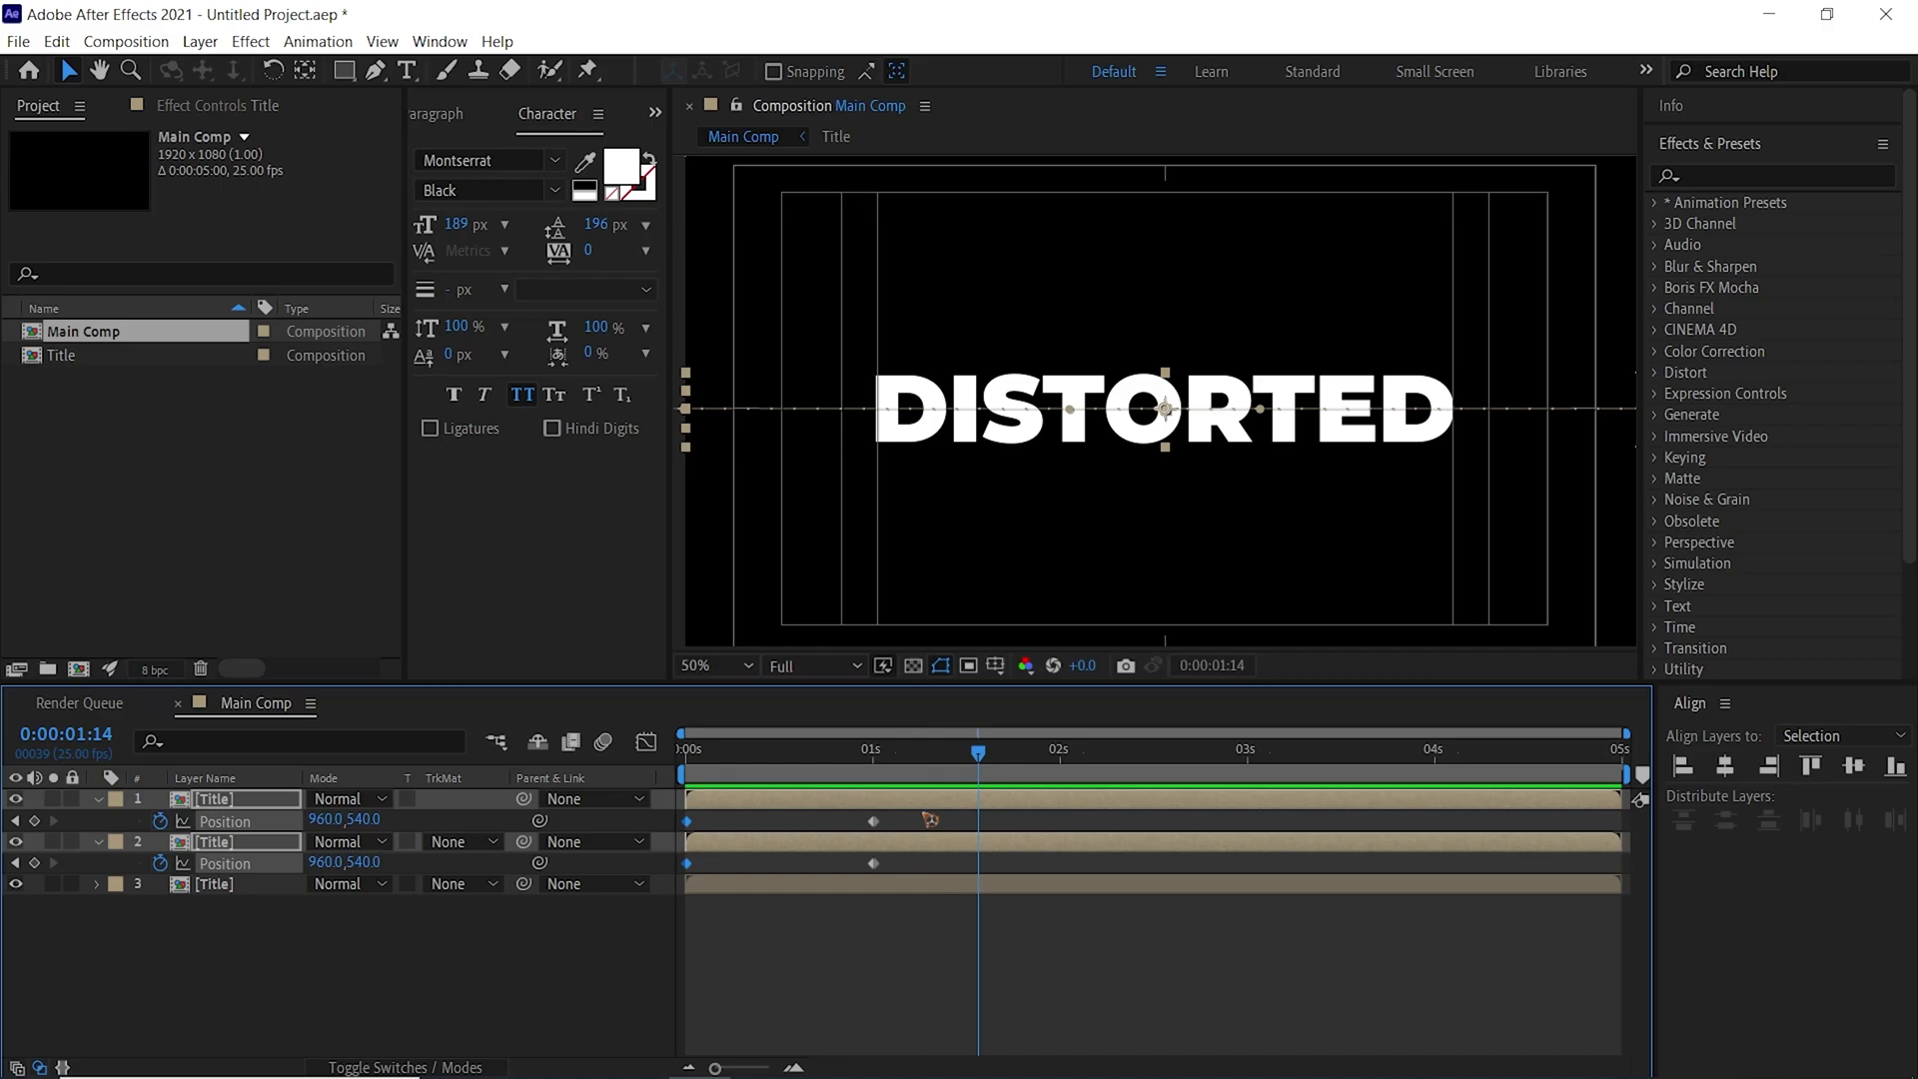
pyautogui.moveTo(925, 813); pyautogui.dragTo(669, 872)
pyautogui.press('F9')
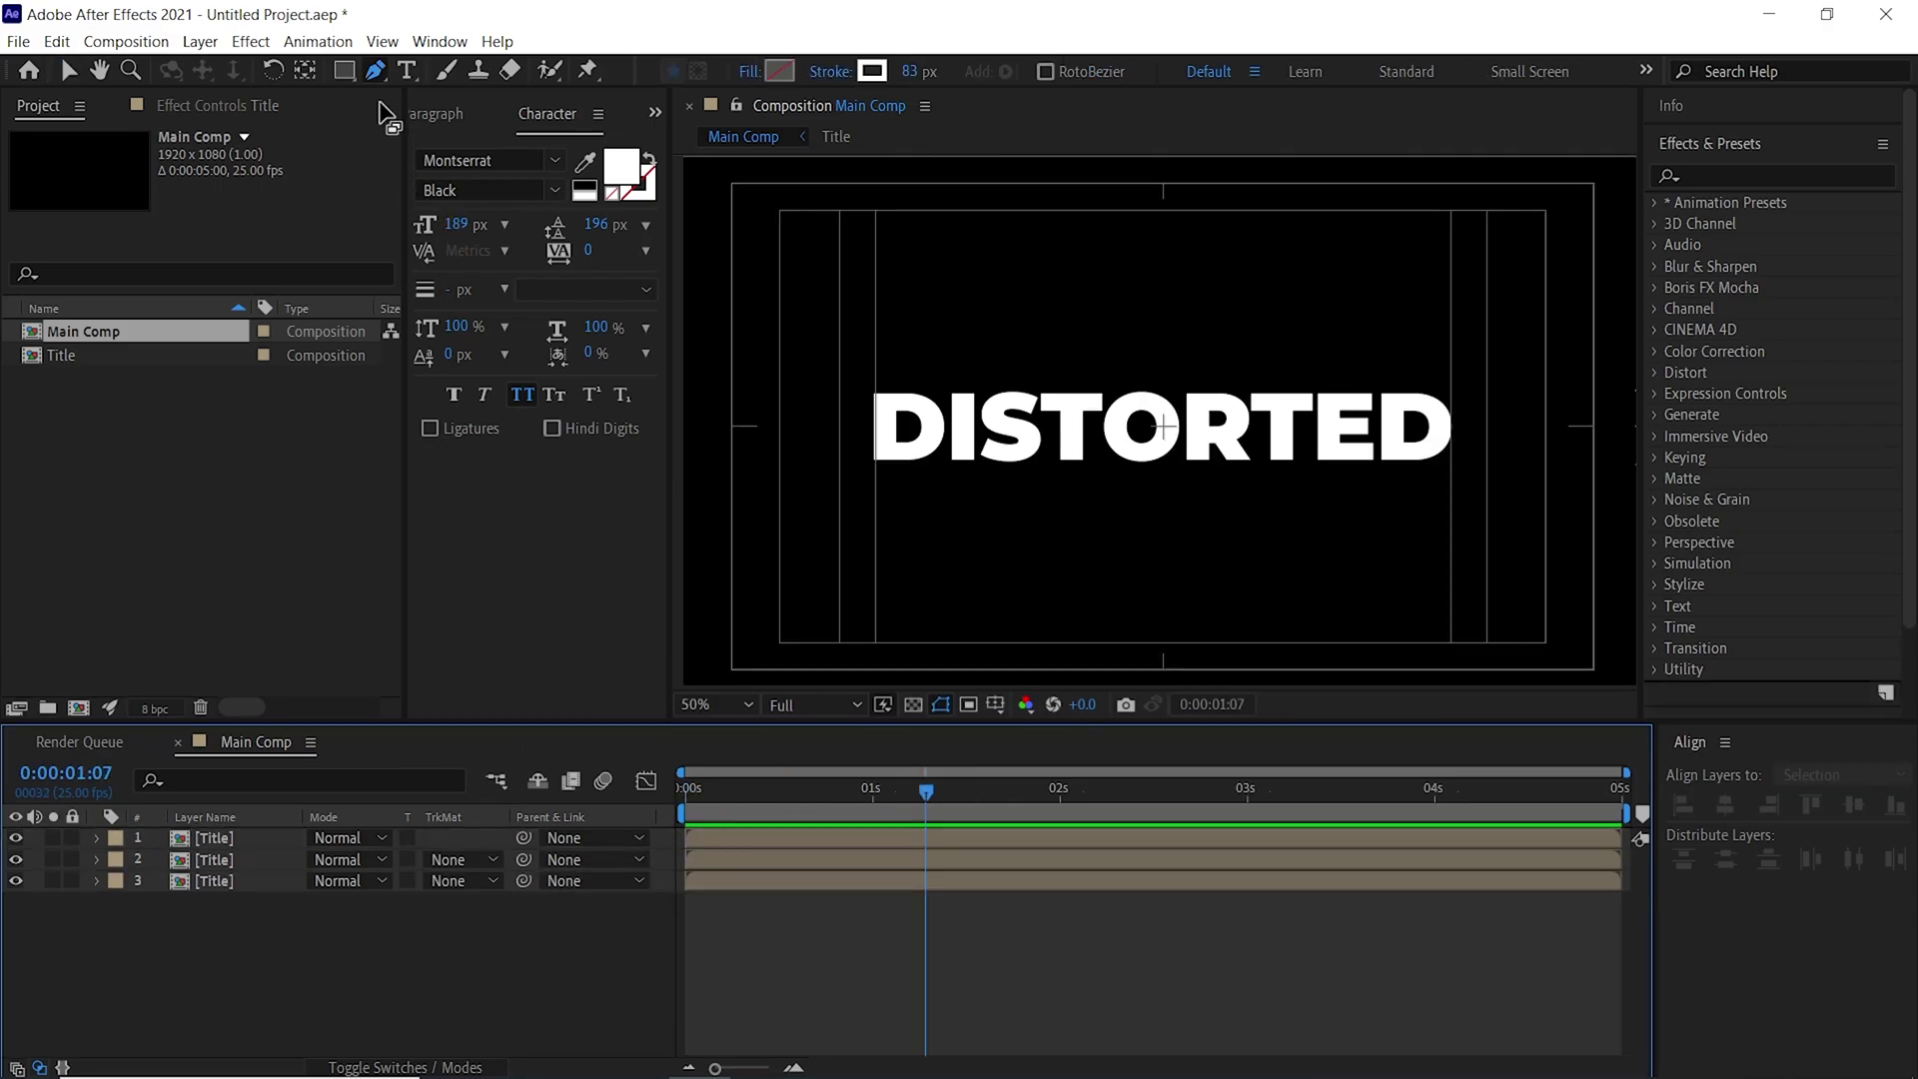
# Draw a straight horizontal line above the text with the Pen tool and set its stroke width to 71 px
pyautogui.click(377, 72)
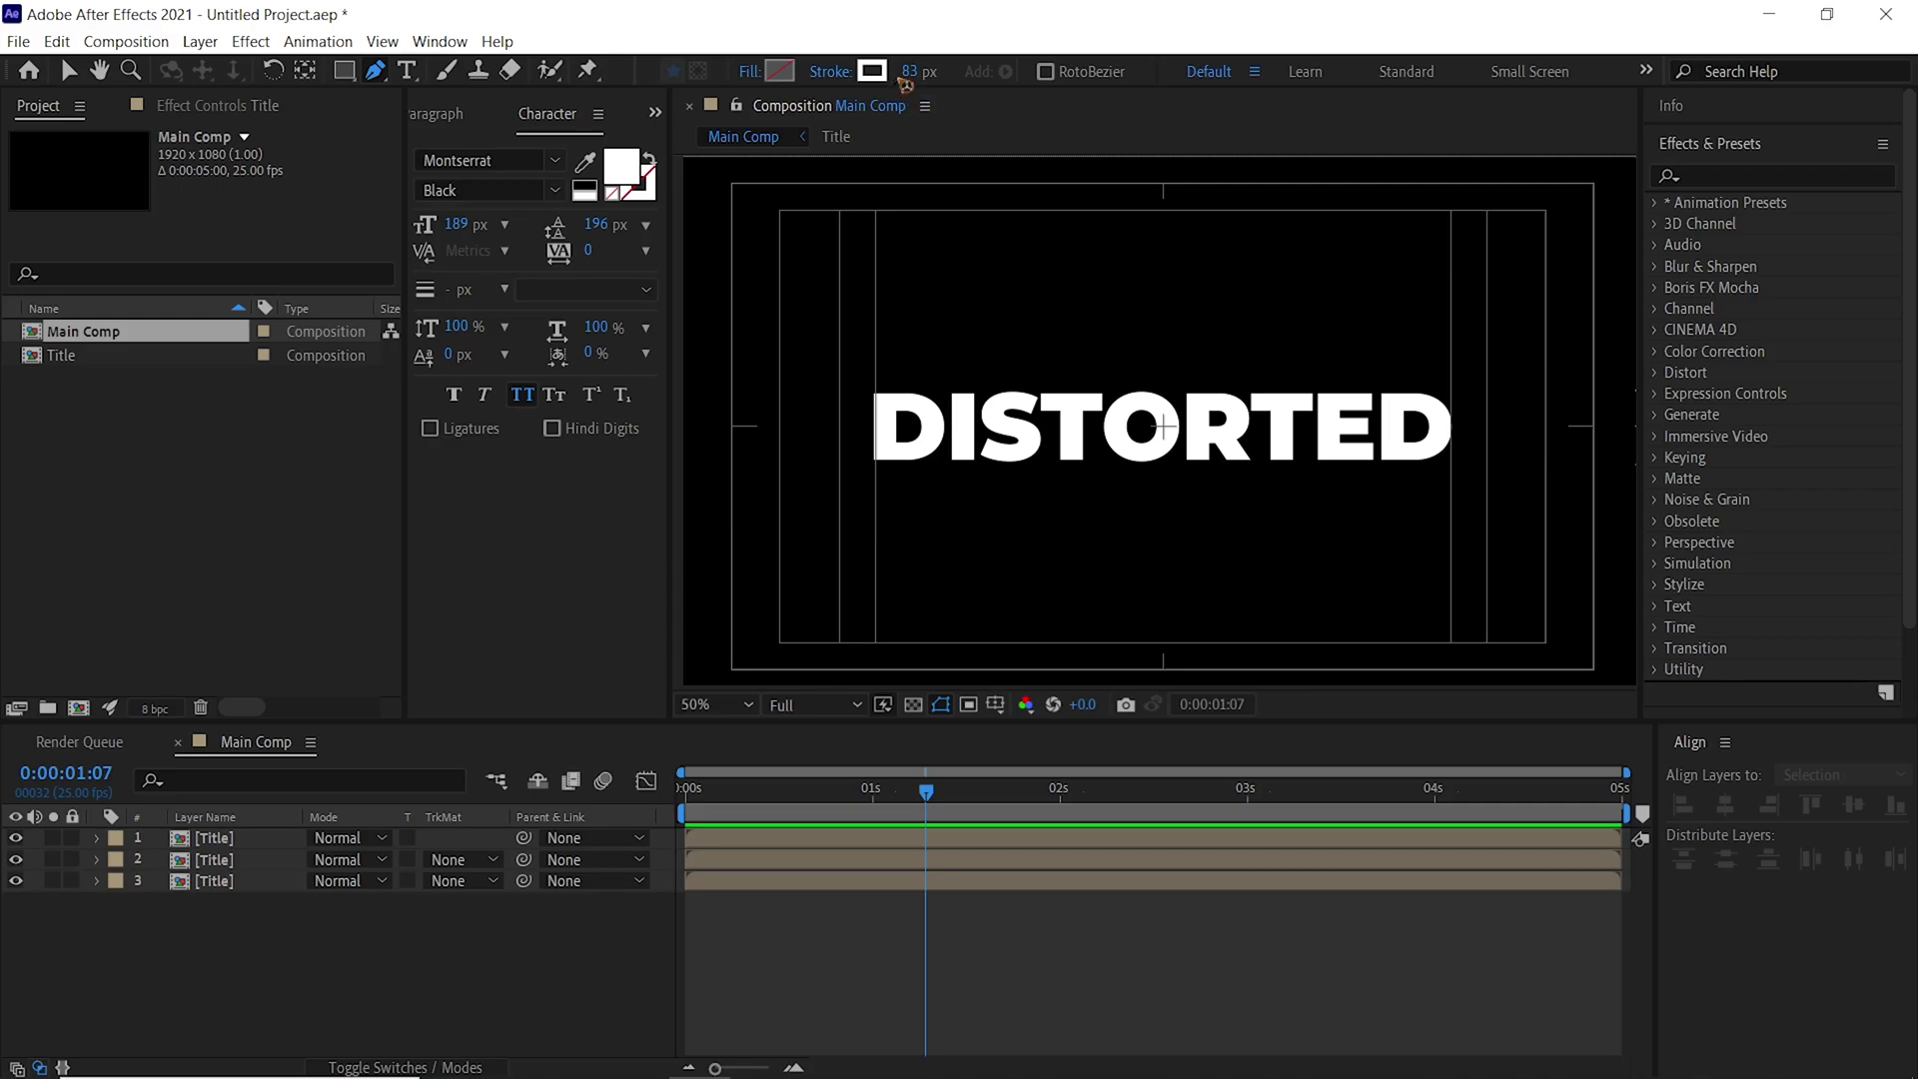
pyautogui.click(876, 378)
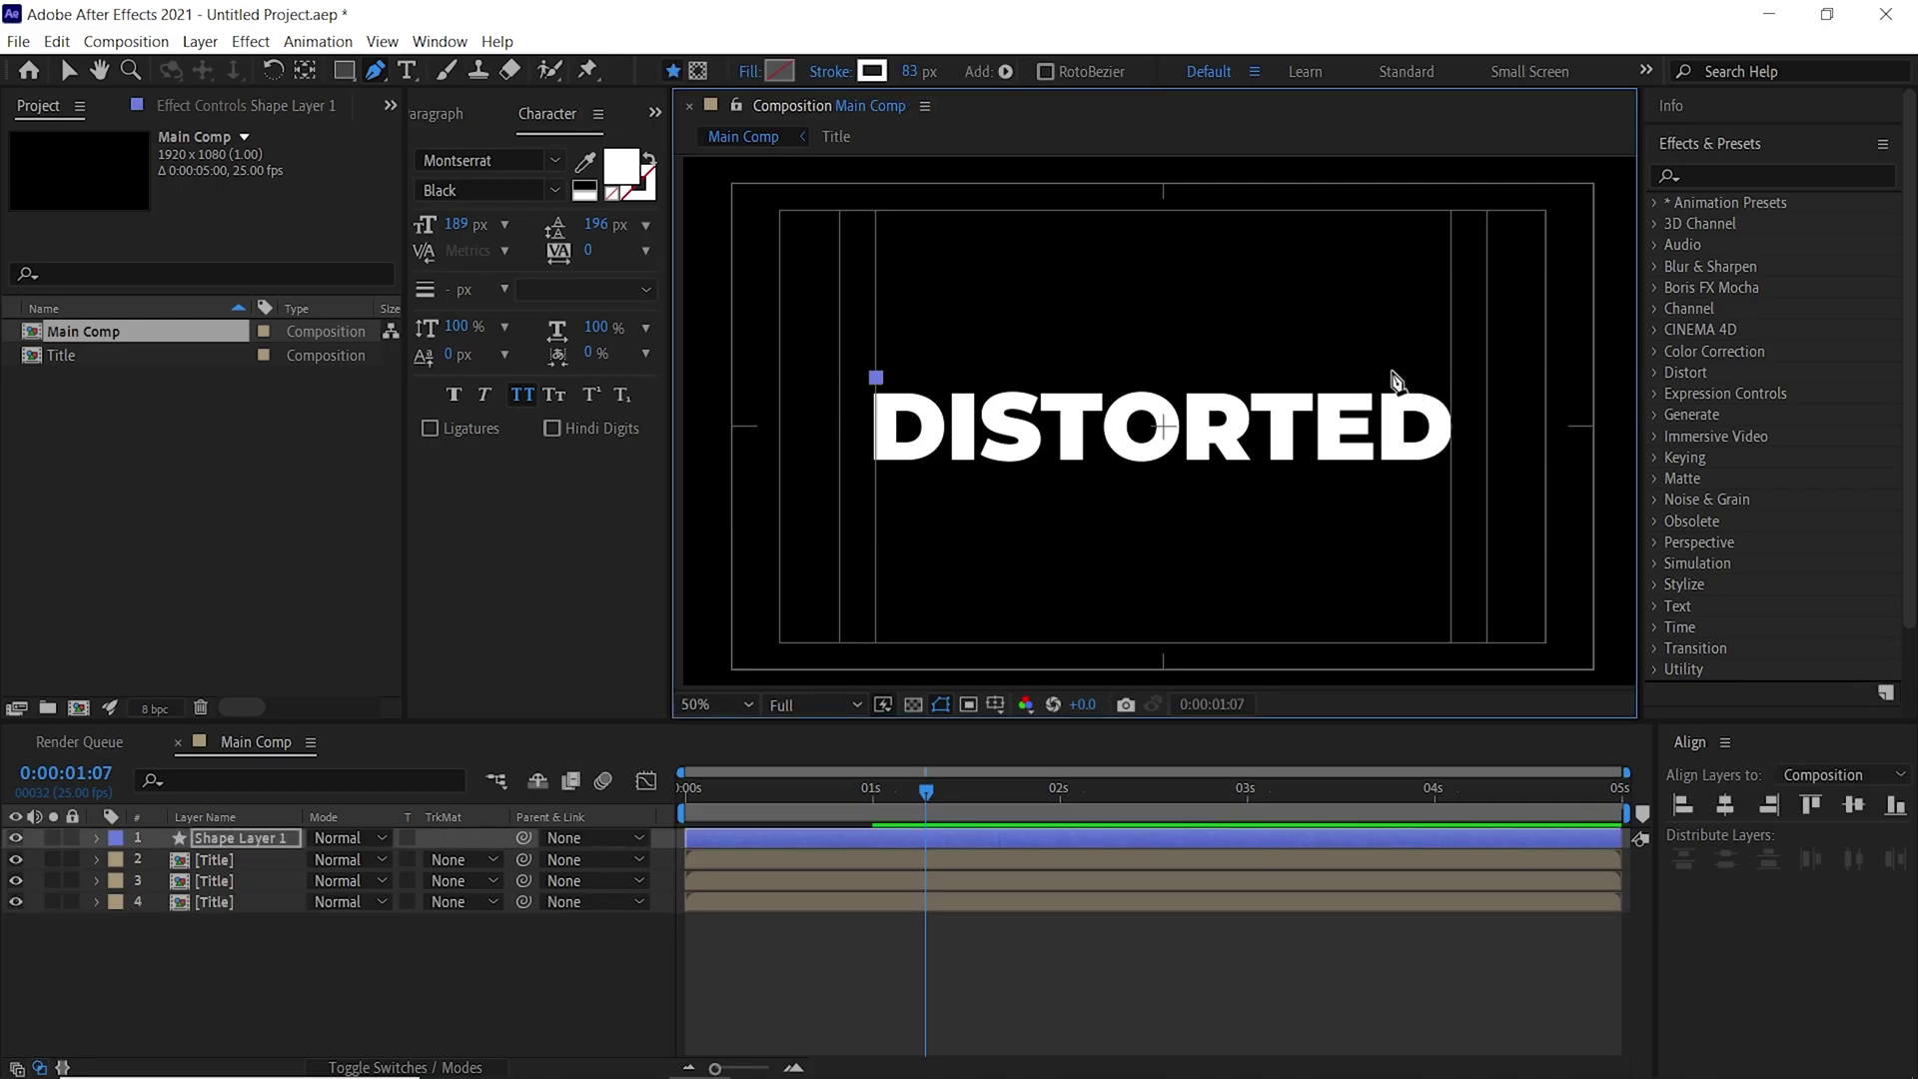
pyautogui.press('v')
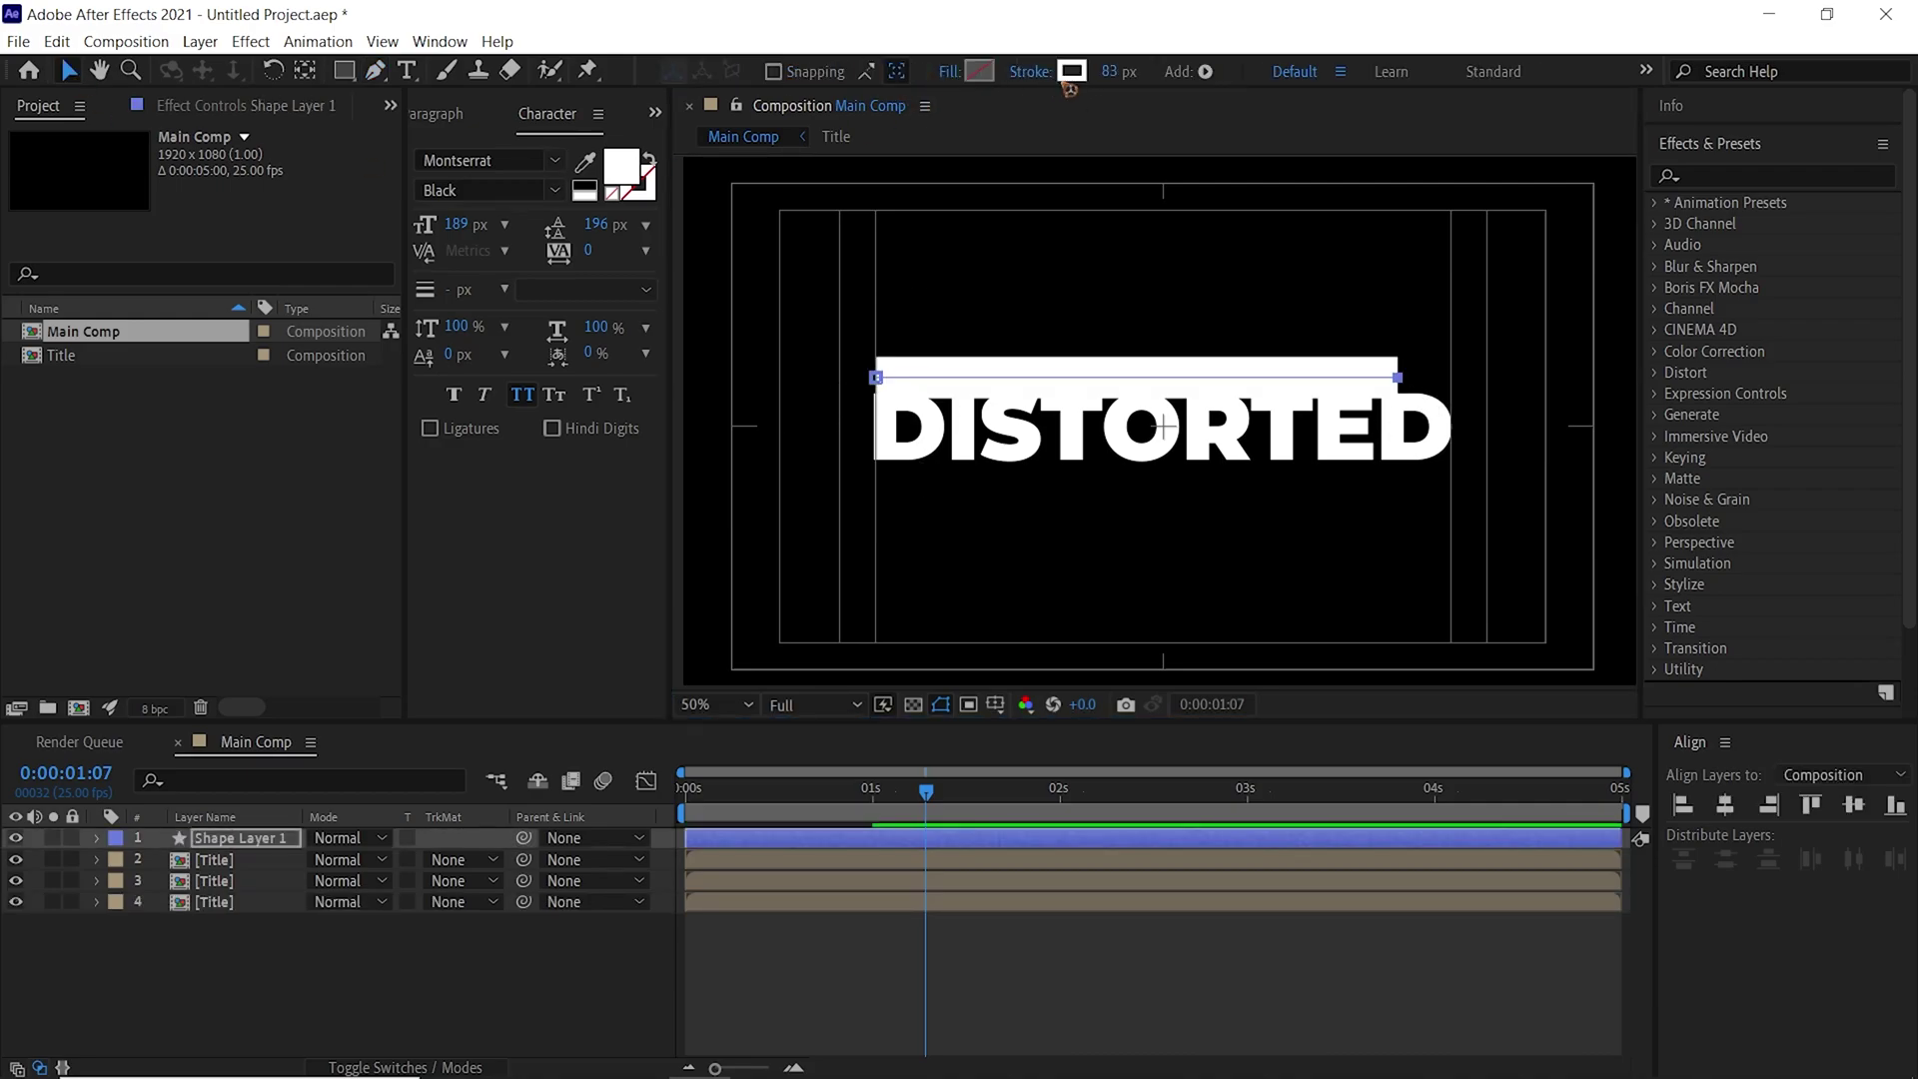
pyautogui.moveTo(1108, 72); pyautogui.dragTo(1106, 85)
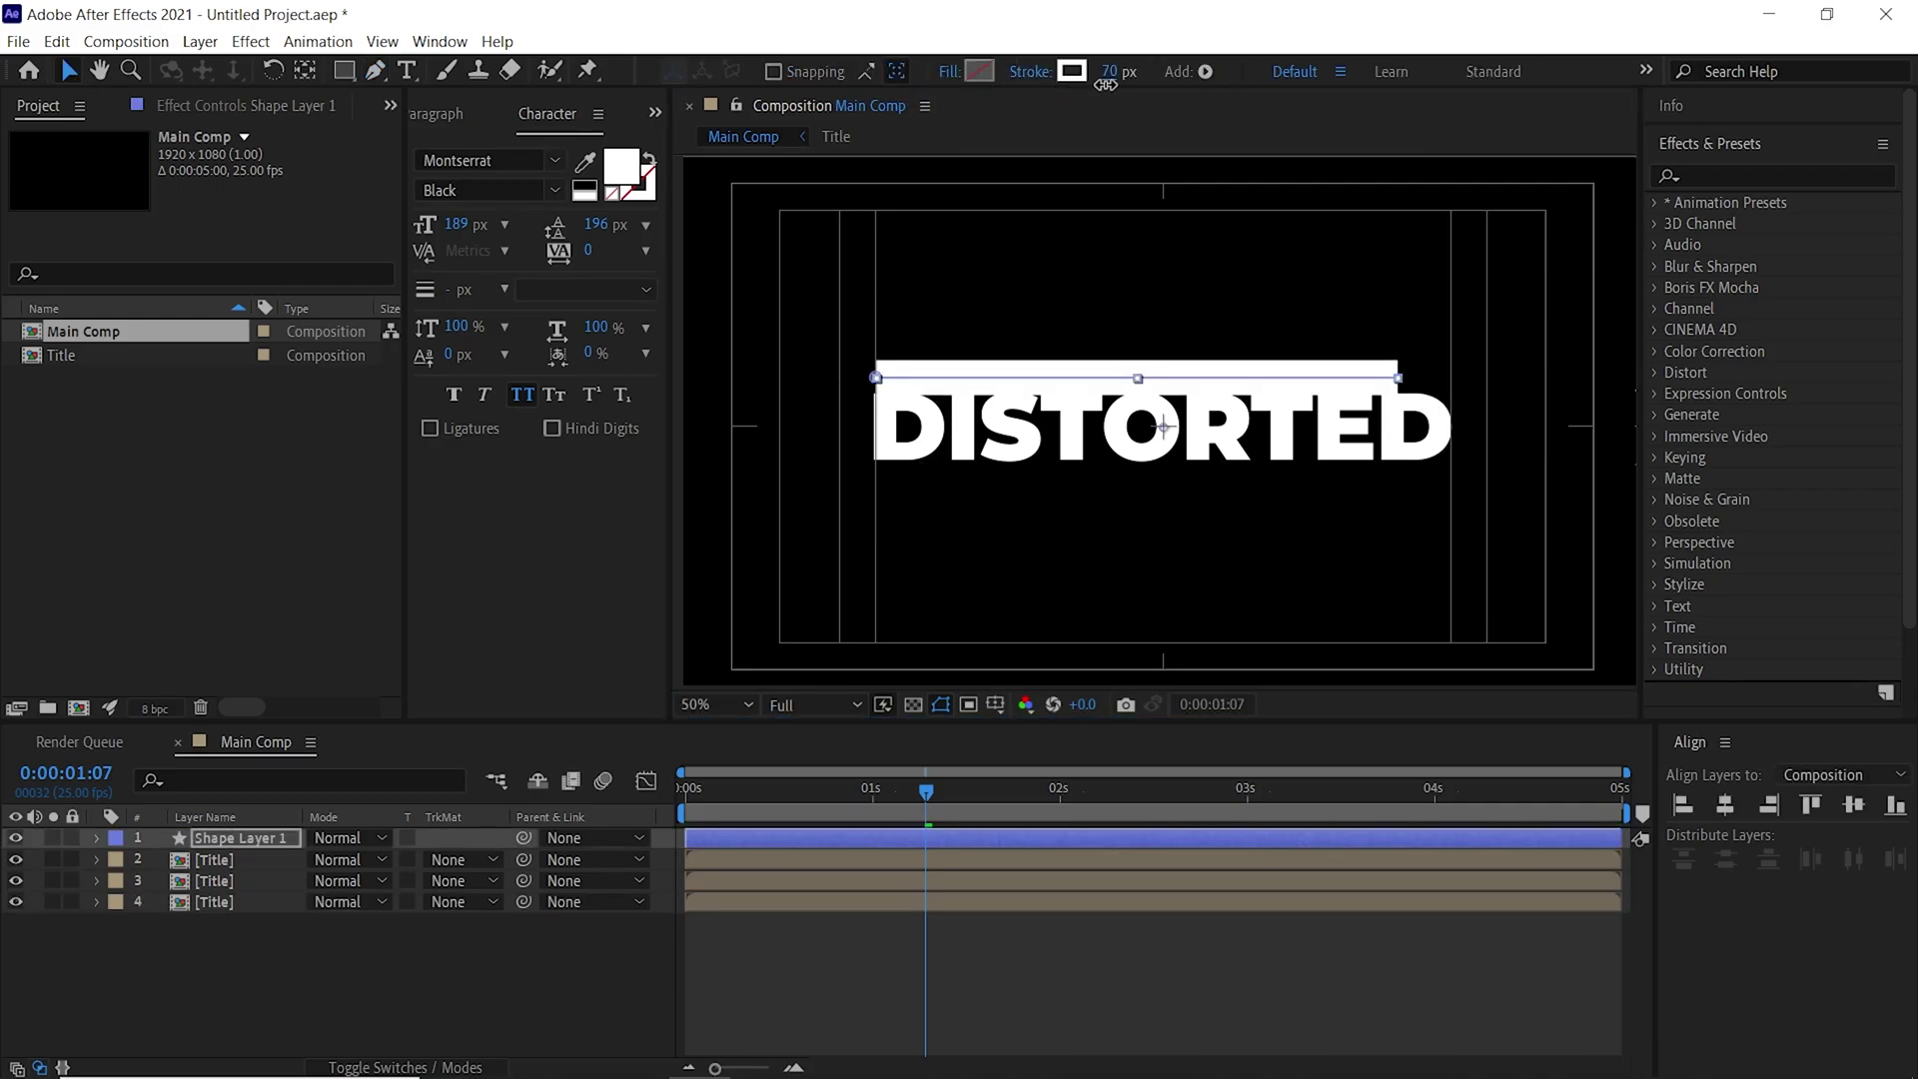
# Add Trim Paths to the line's shape layer
pyautogui.click(97, 839)
pyautogui.click(496, 861)
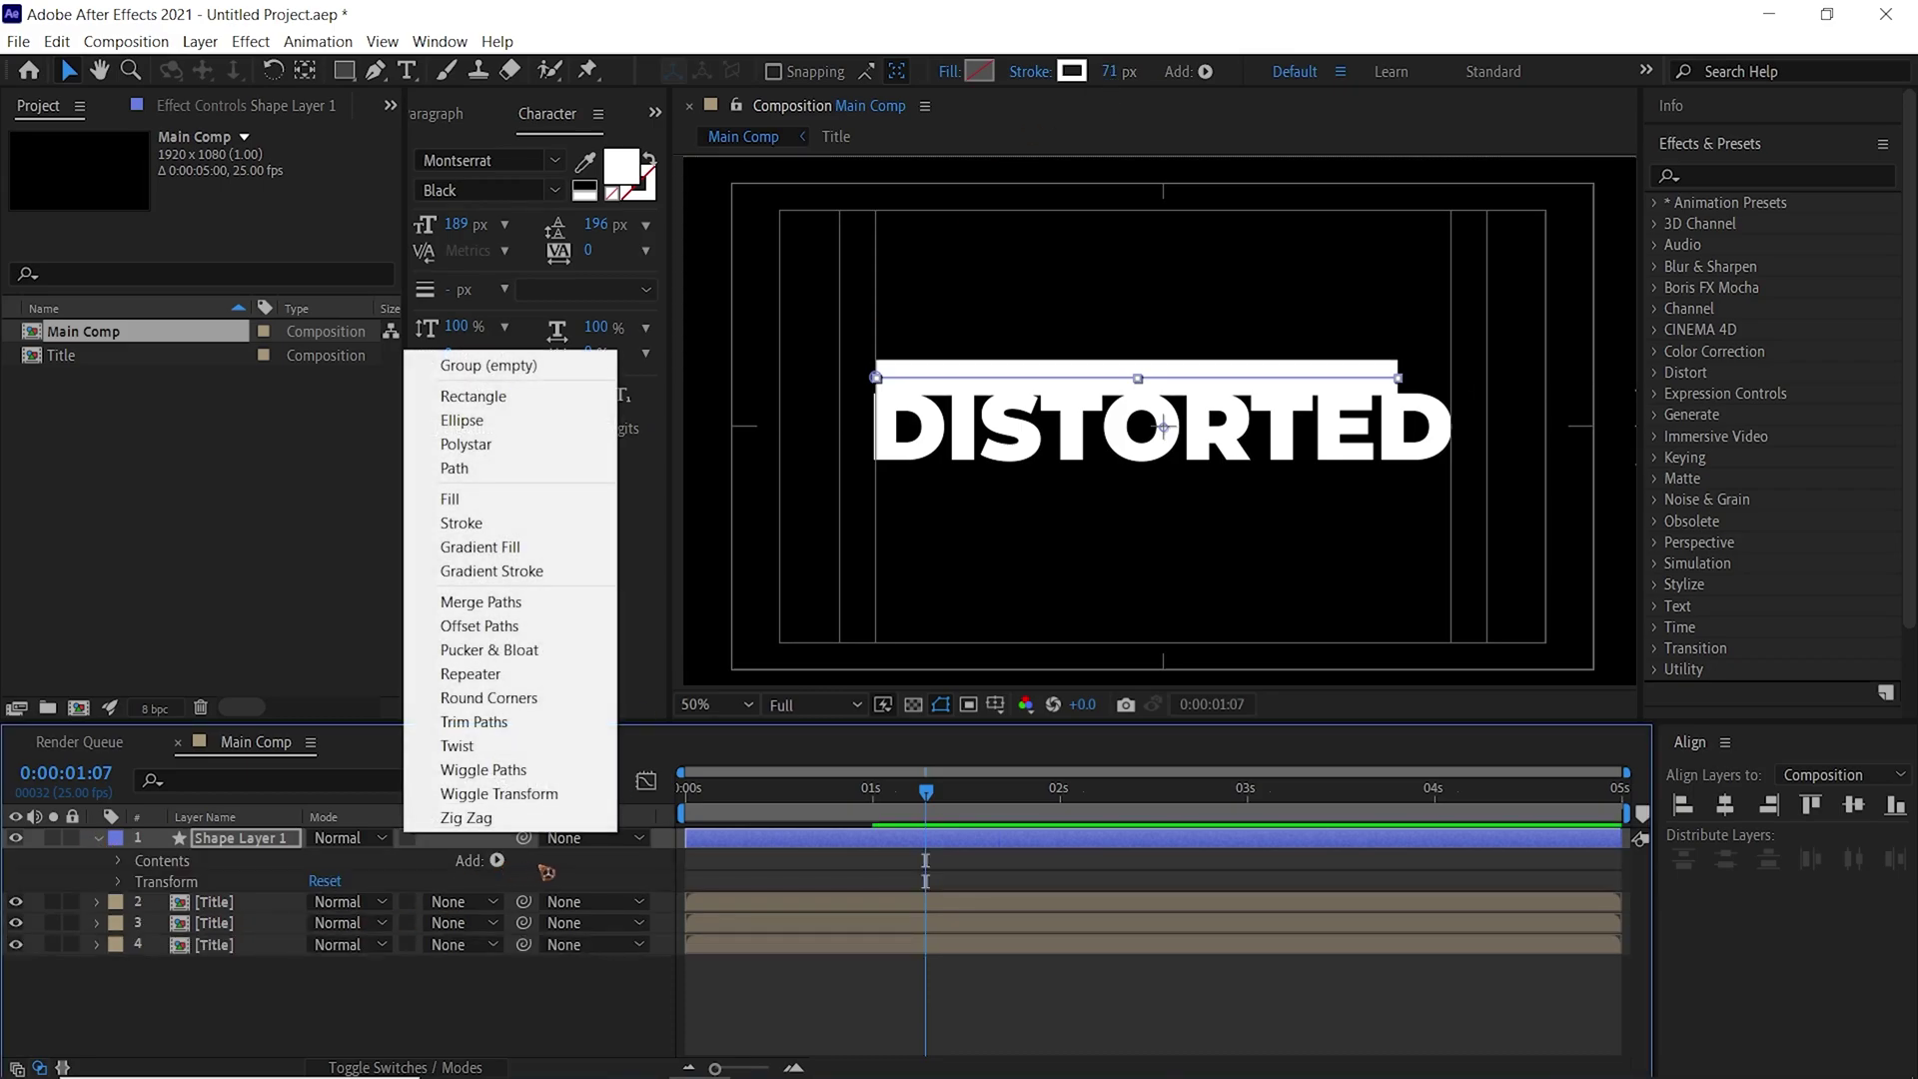
pyautogui.click(529, 722)
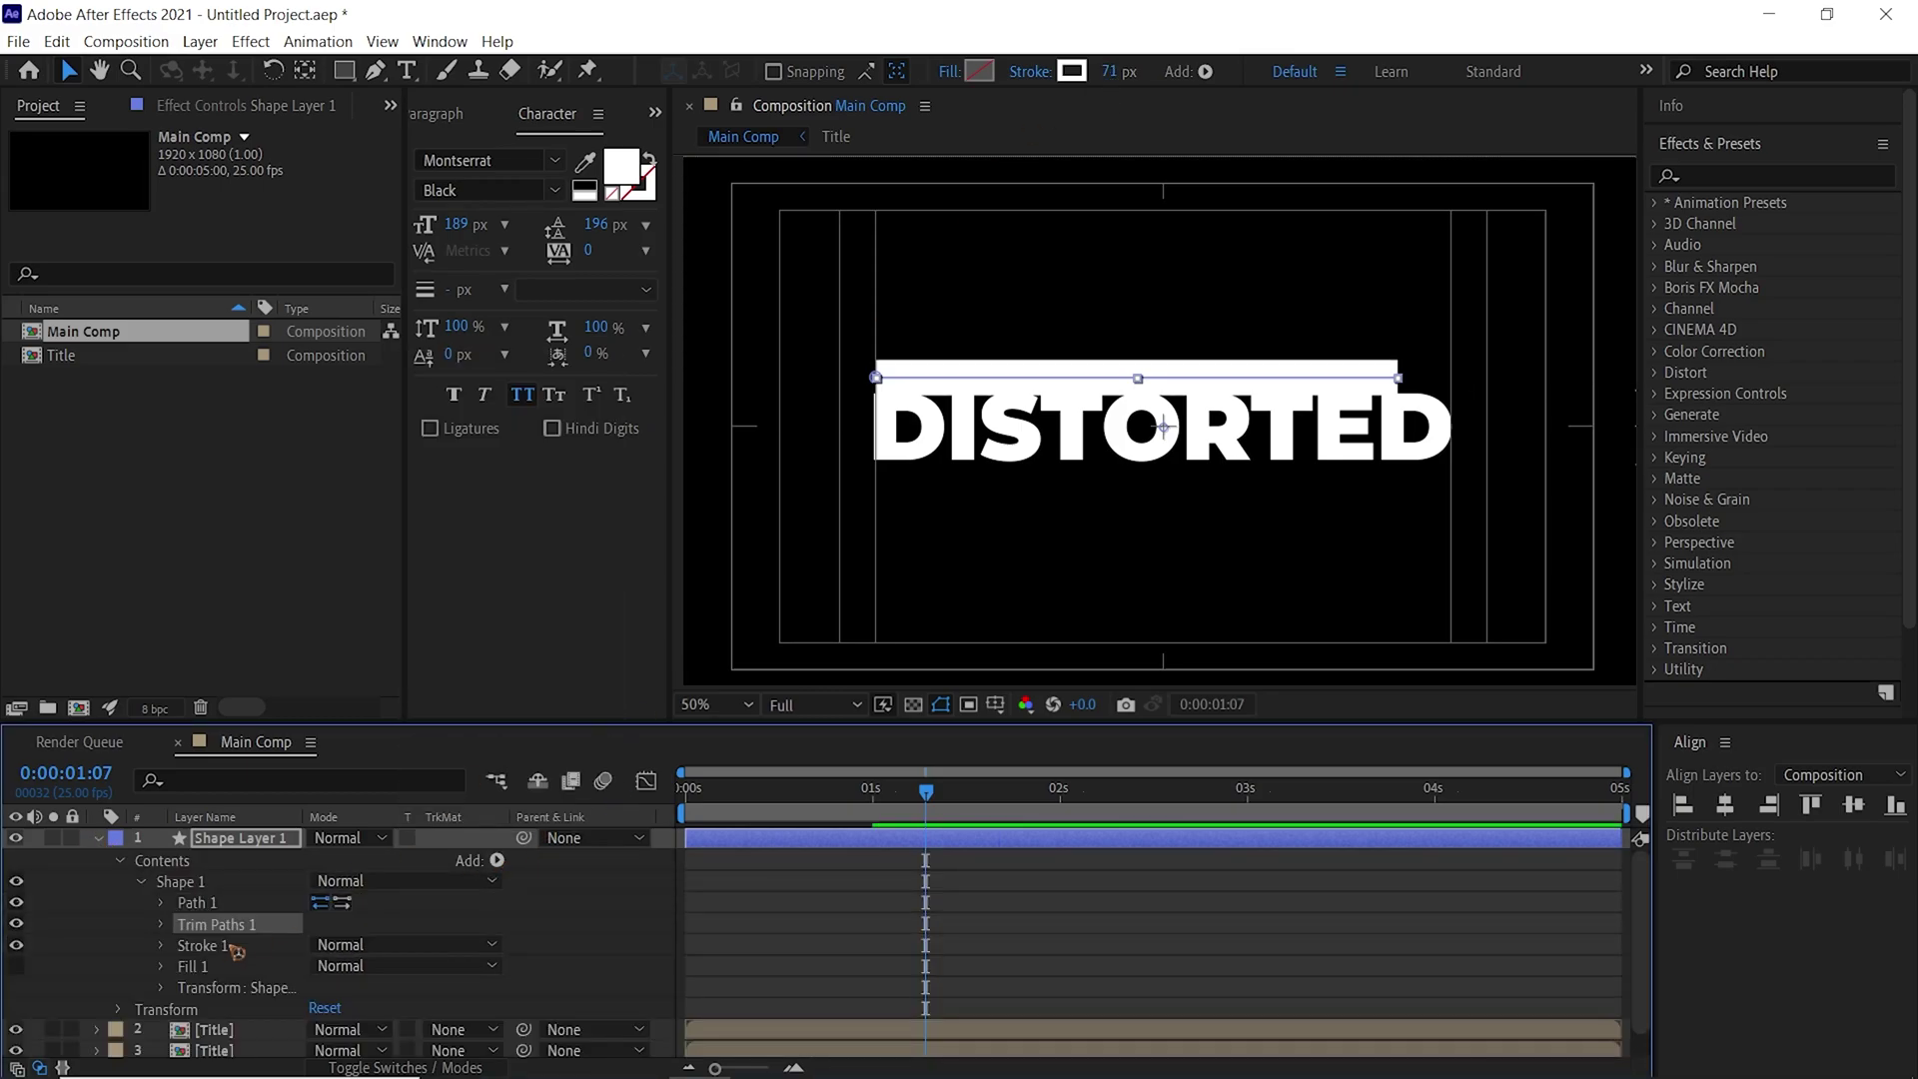
# Set the Trim Paths End to 0% at 0 seconds and keyframe both Start and End there
pyautogui.click(160, 925)
pyautogui.press('Home')
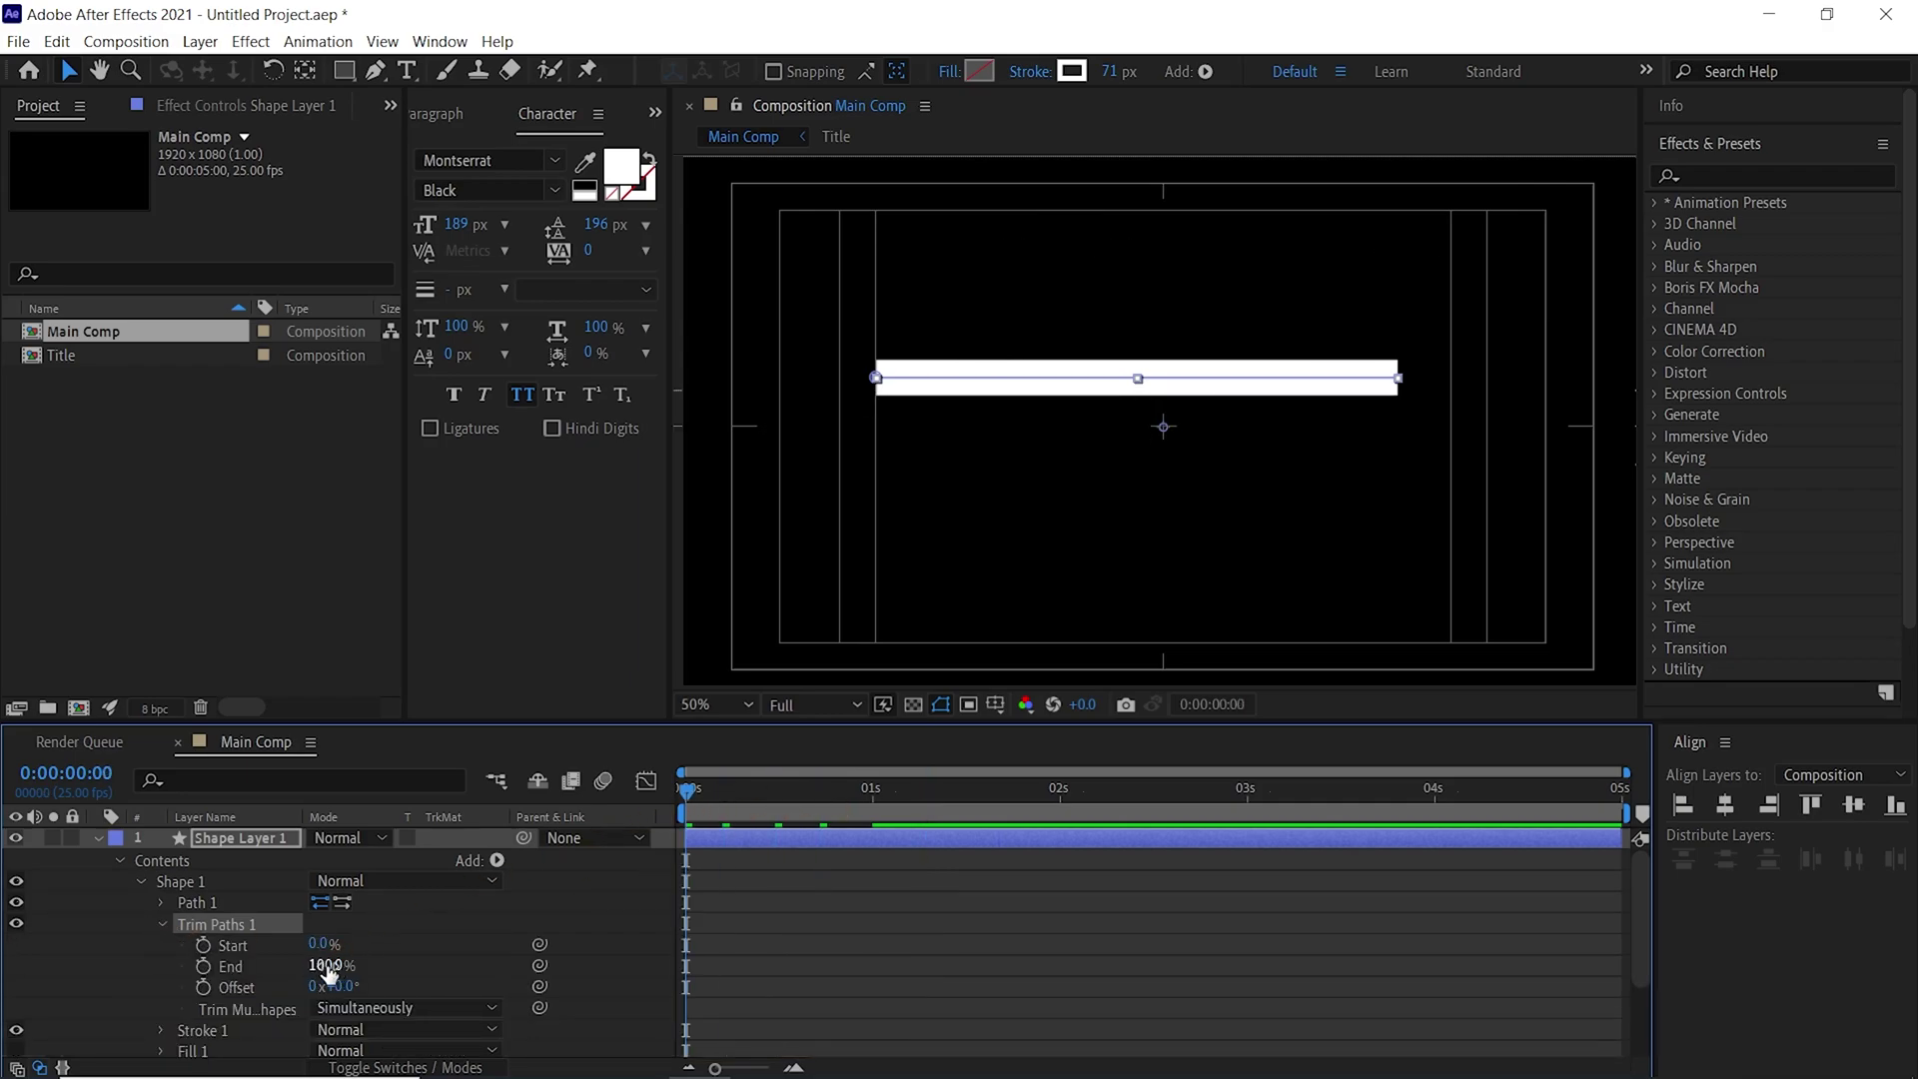
pyautogui.write('0')
pyautogui.press('Return')
pyautogui.click(203, 966)
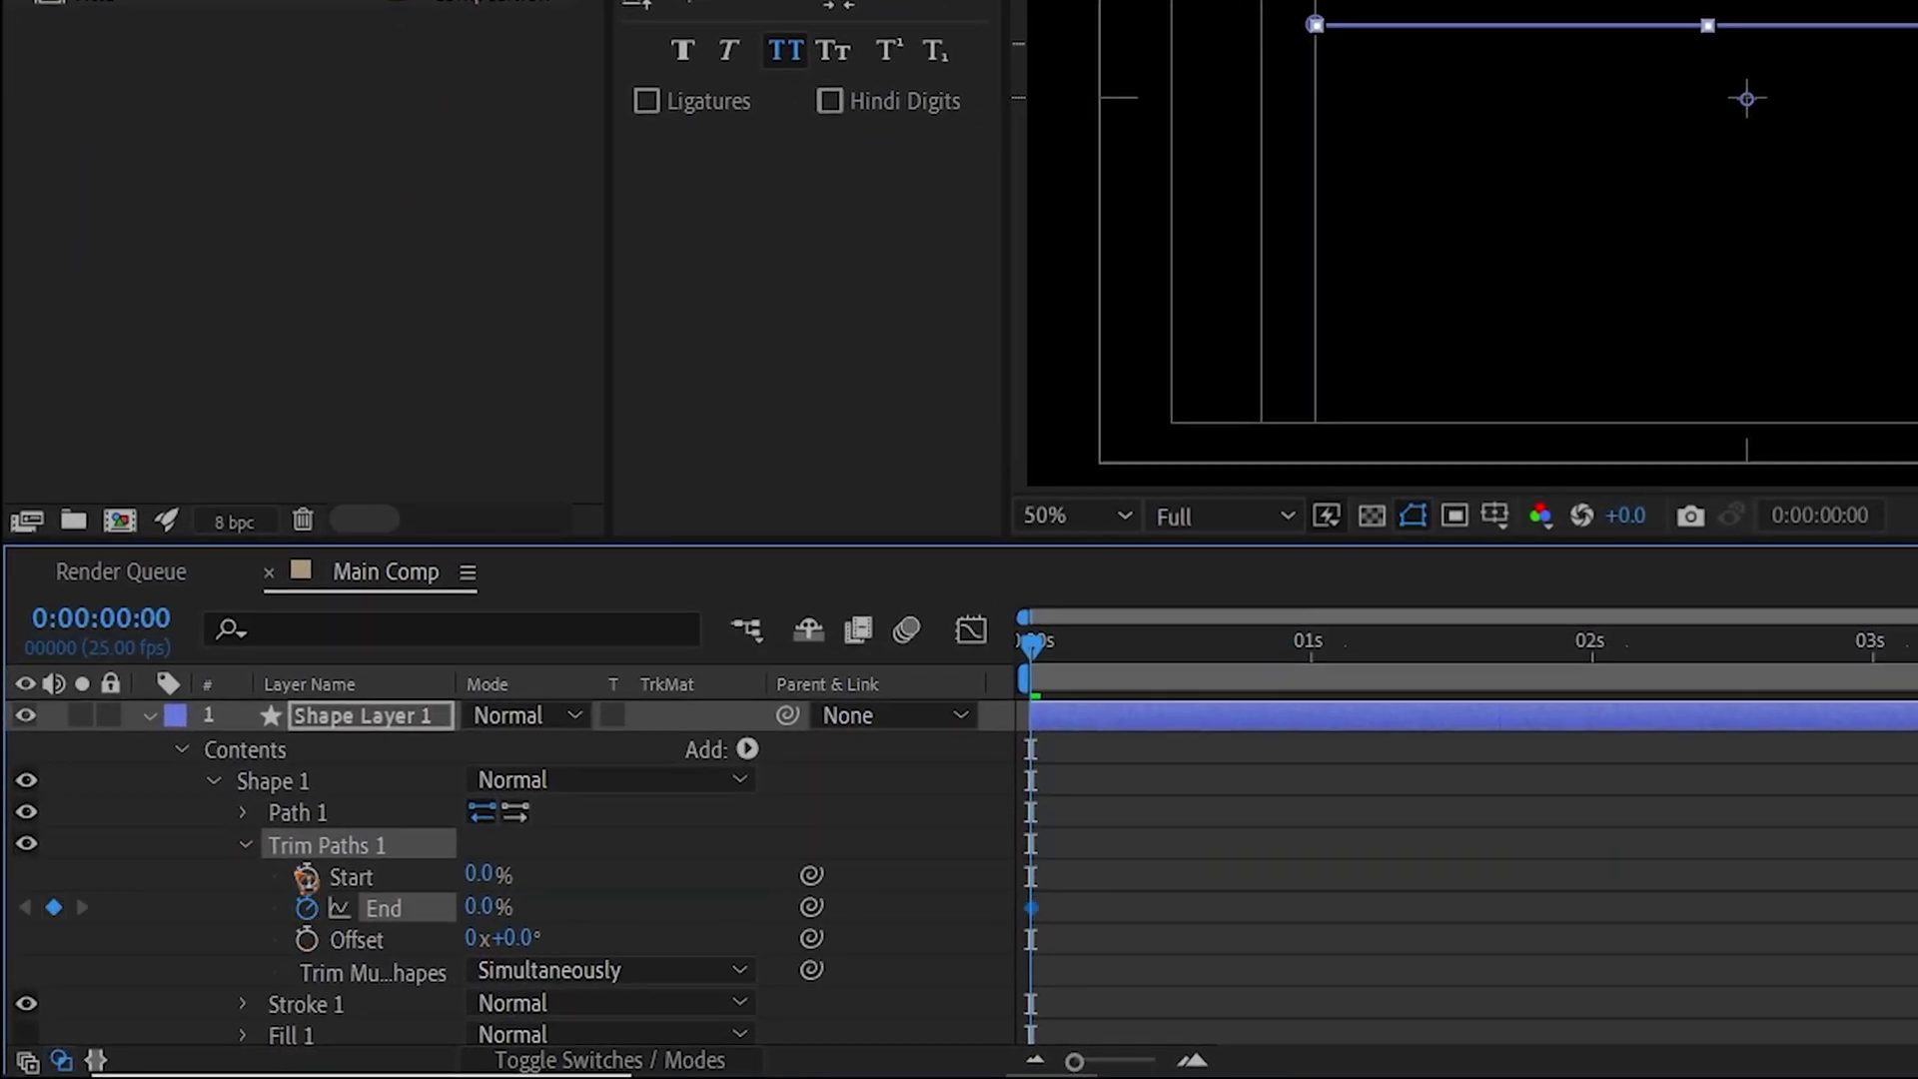
pyautogui.click(306, 877)
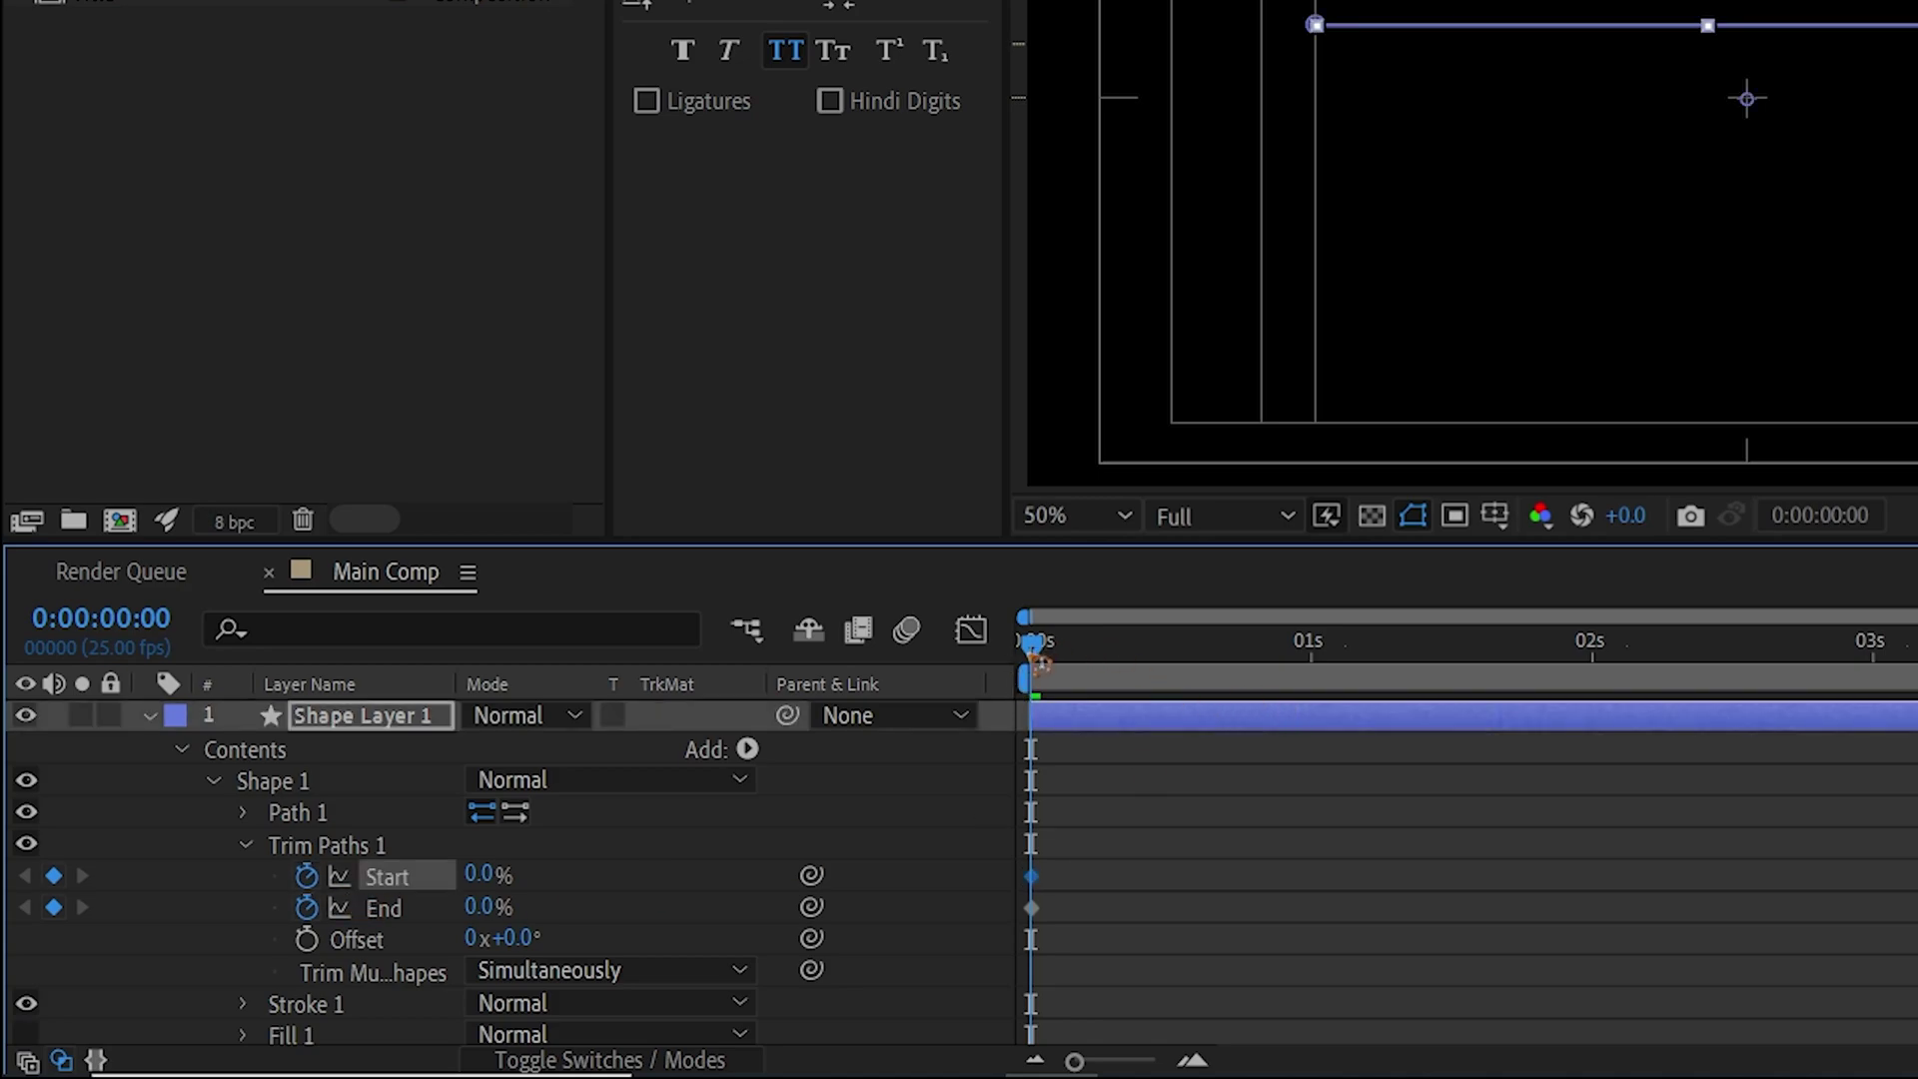
# Keyframe the Trim Paths Start and End at 100% at 1 second
pyautogui.moveTo(1042, 660); pyautogui.dragTo(1294, 756)
pyautogui.moveTo(483, 875); pyautogui.dragTo(659, 887)
pyautogui.moveTo(495, 919); pyautogui.dragTo(889, 939)
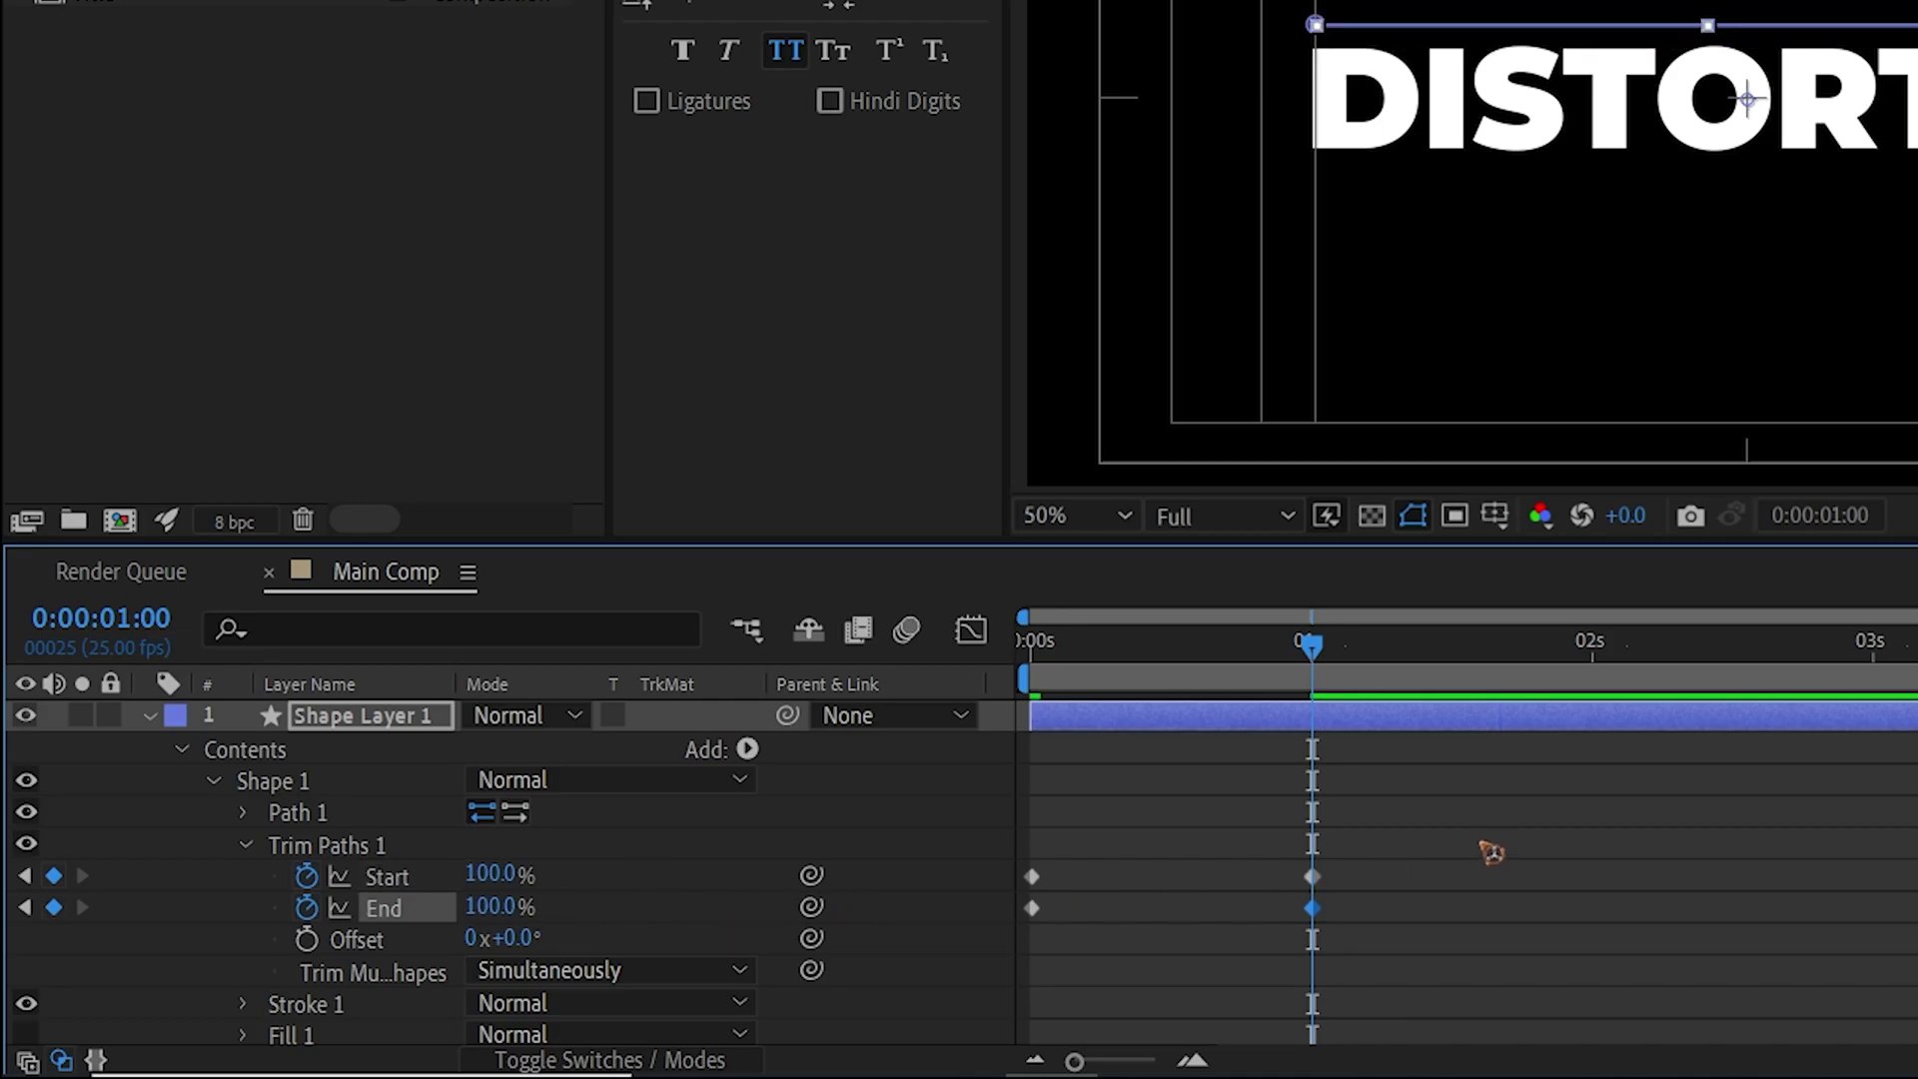
# Shift the two Start keyframes about 8 frames later and apply Easy Ease to all the Trim Paths keyframes
pyautogui.moveTo(1479, 837); pyautogui.dragTo(1132, 884)
pyautogui.moveTo(1625, 856); pyautogui.dragTo(1019, 964)
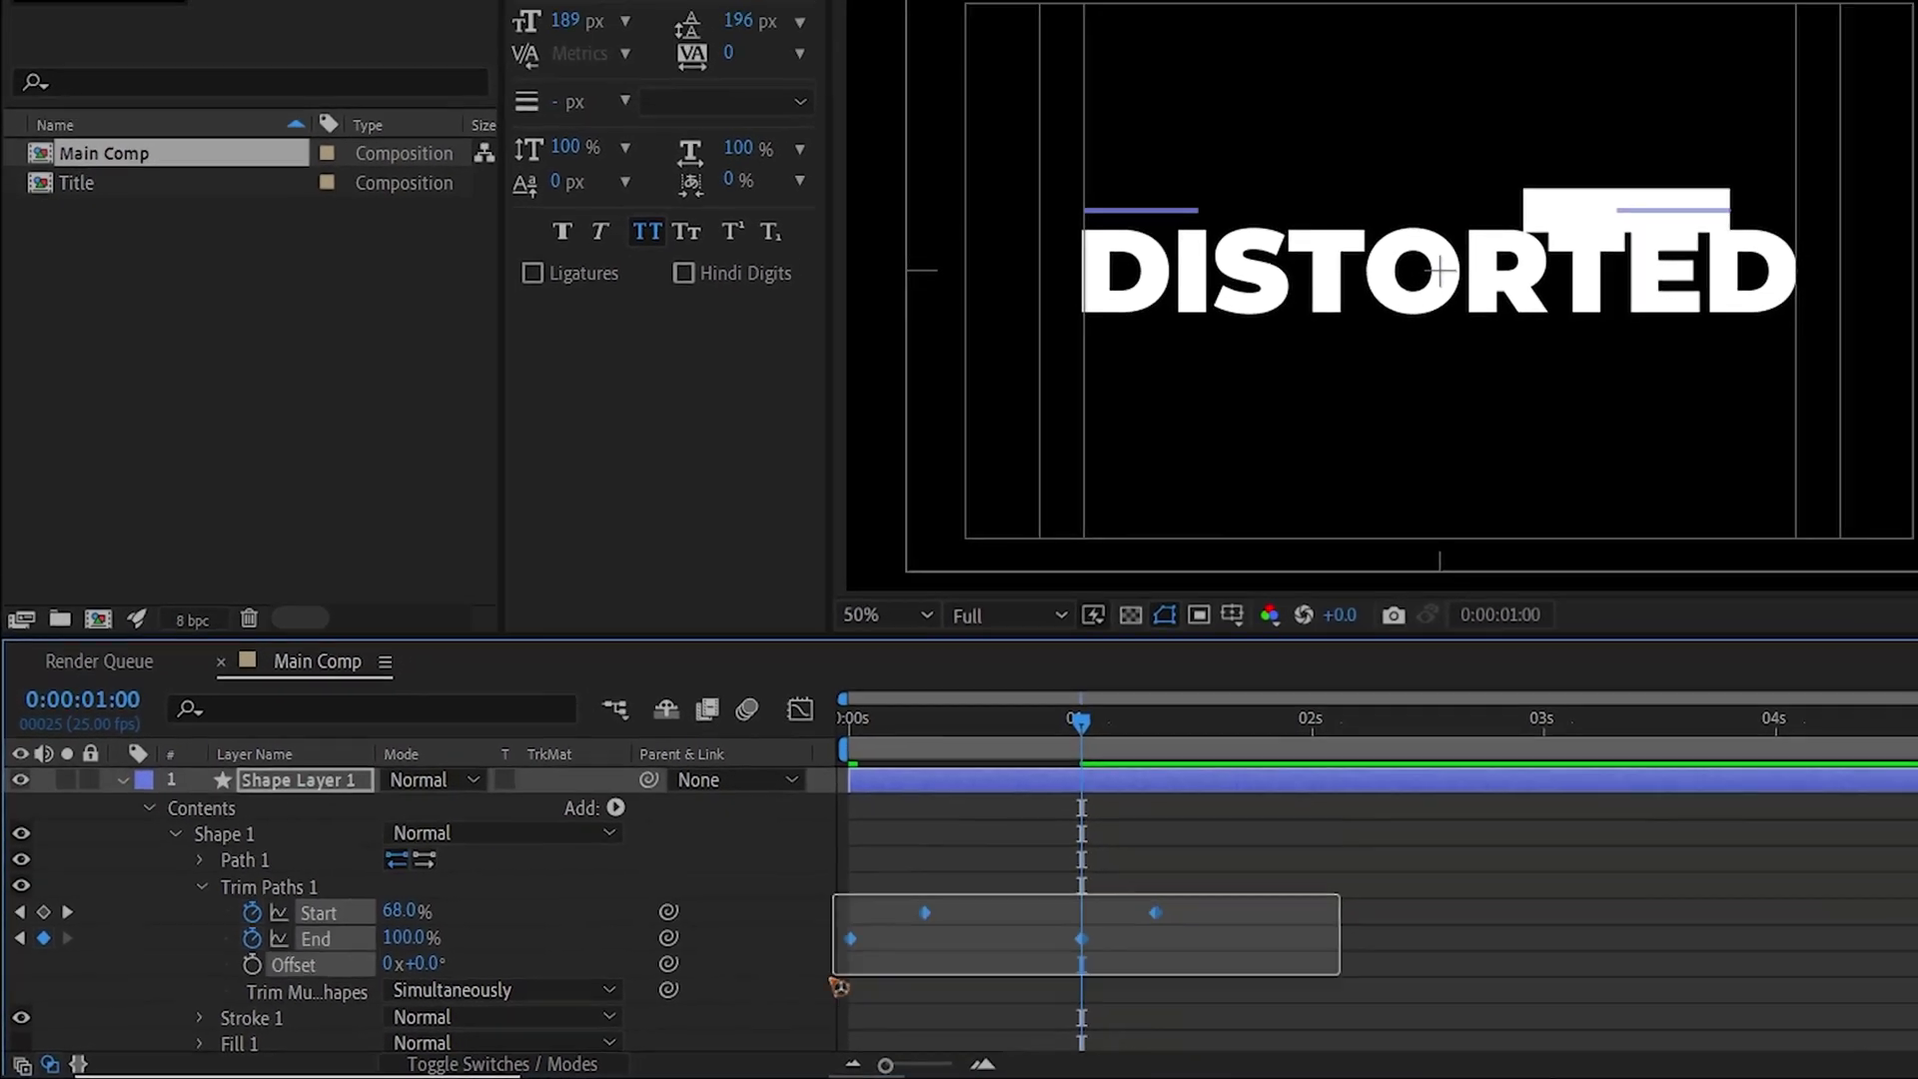
pyautogui.moveTo(831, 981); pyautogui.dragTo(831, 981)
pyautogui.press('F9')
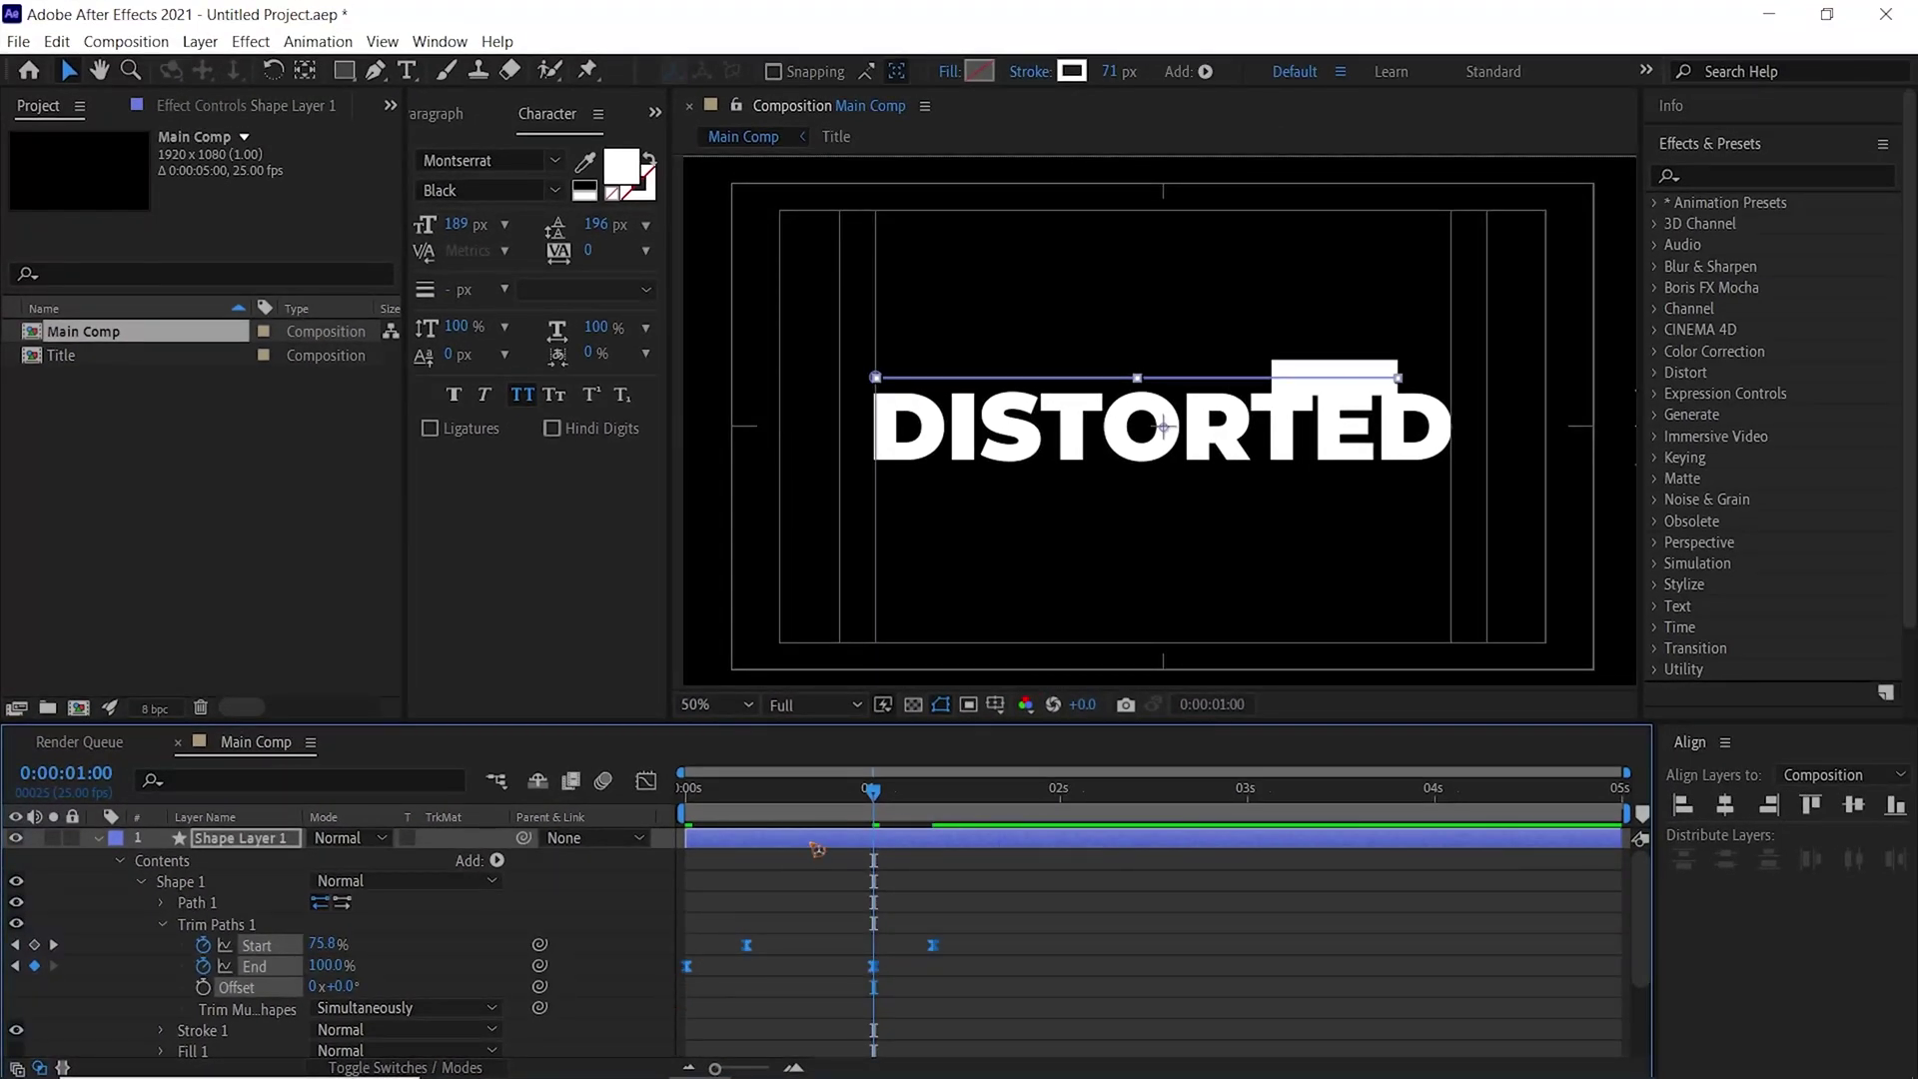
# Shift the line's shape layer later in the timeline so it starts at about 18 frames
pyautogui.click(98, 838)
pyautogui.moveTo(766, 843); pyautogui.dragTo(982, 842)
pyautogui.moveTo(699, 790); pyautogui.dragTo(821, 791)
pyautogui.moveTo(963, 842); pyautogui.dragTo(880, 843)
# Preview the line animation and sharpen the easing of its Trim Paths keyframes by reshaping the curve in the Graph Editor
pyautogui.press('space')
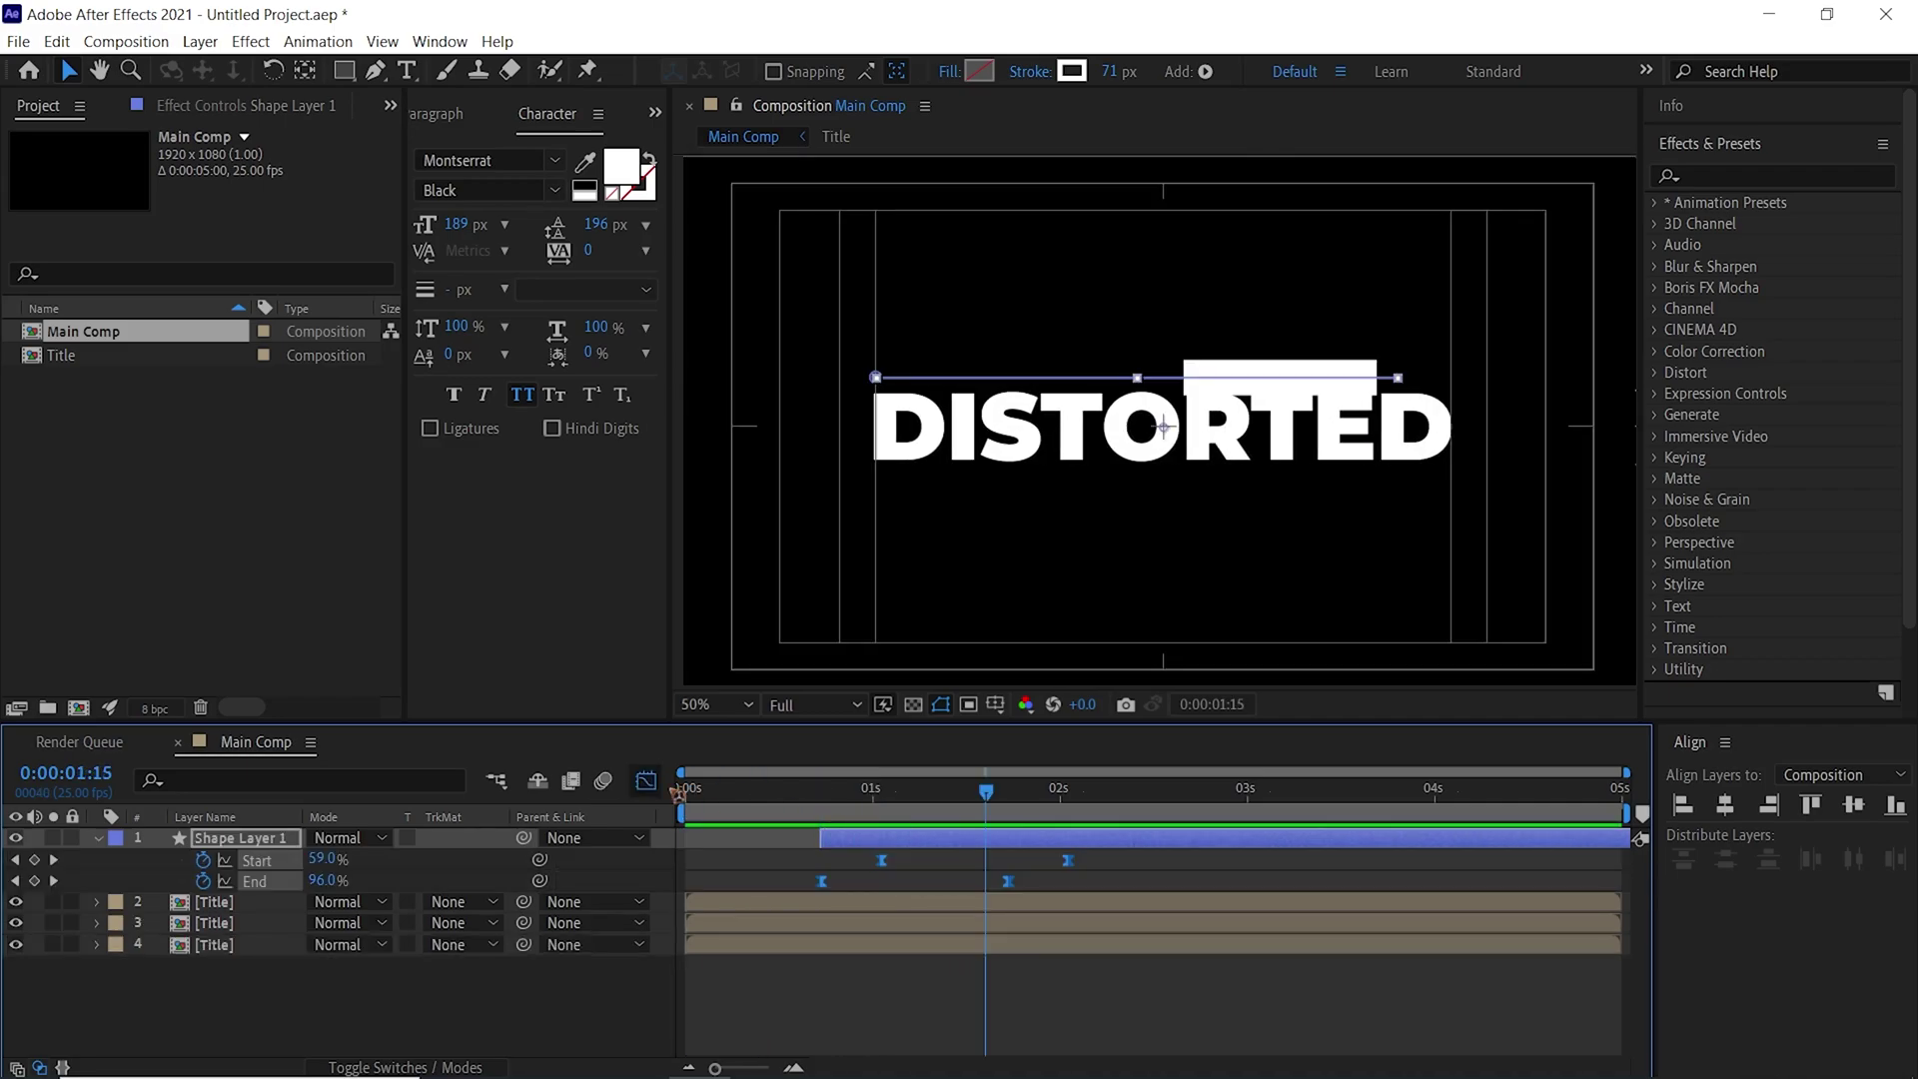
pyautogui.click(646, 780)
pyautogui.moveTo(967, 996); pyautogui.dragTo(935, 1002)
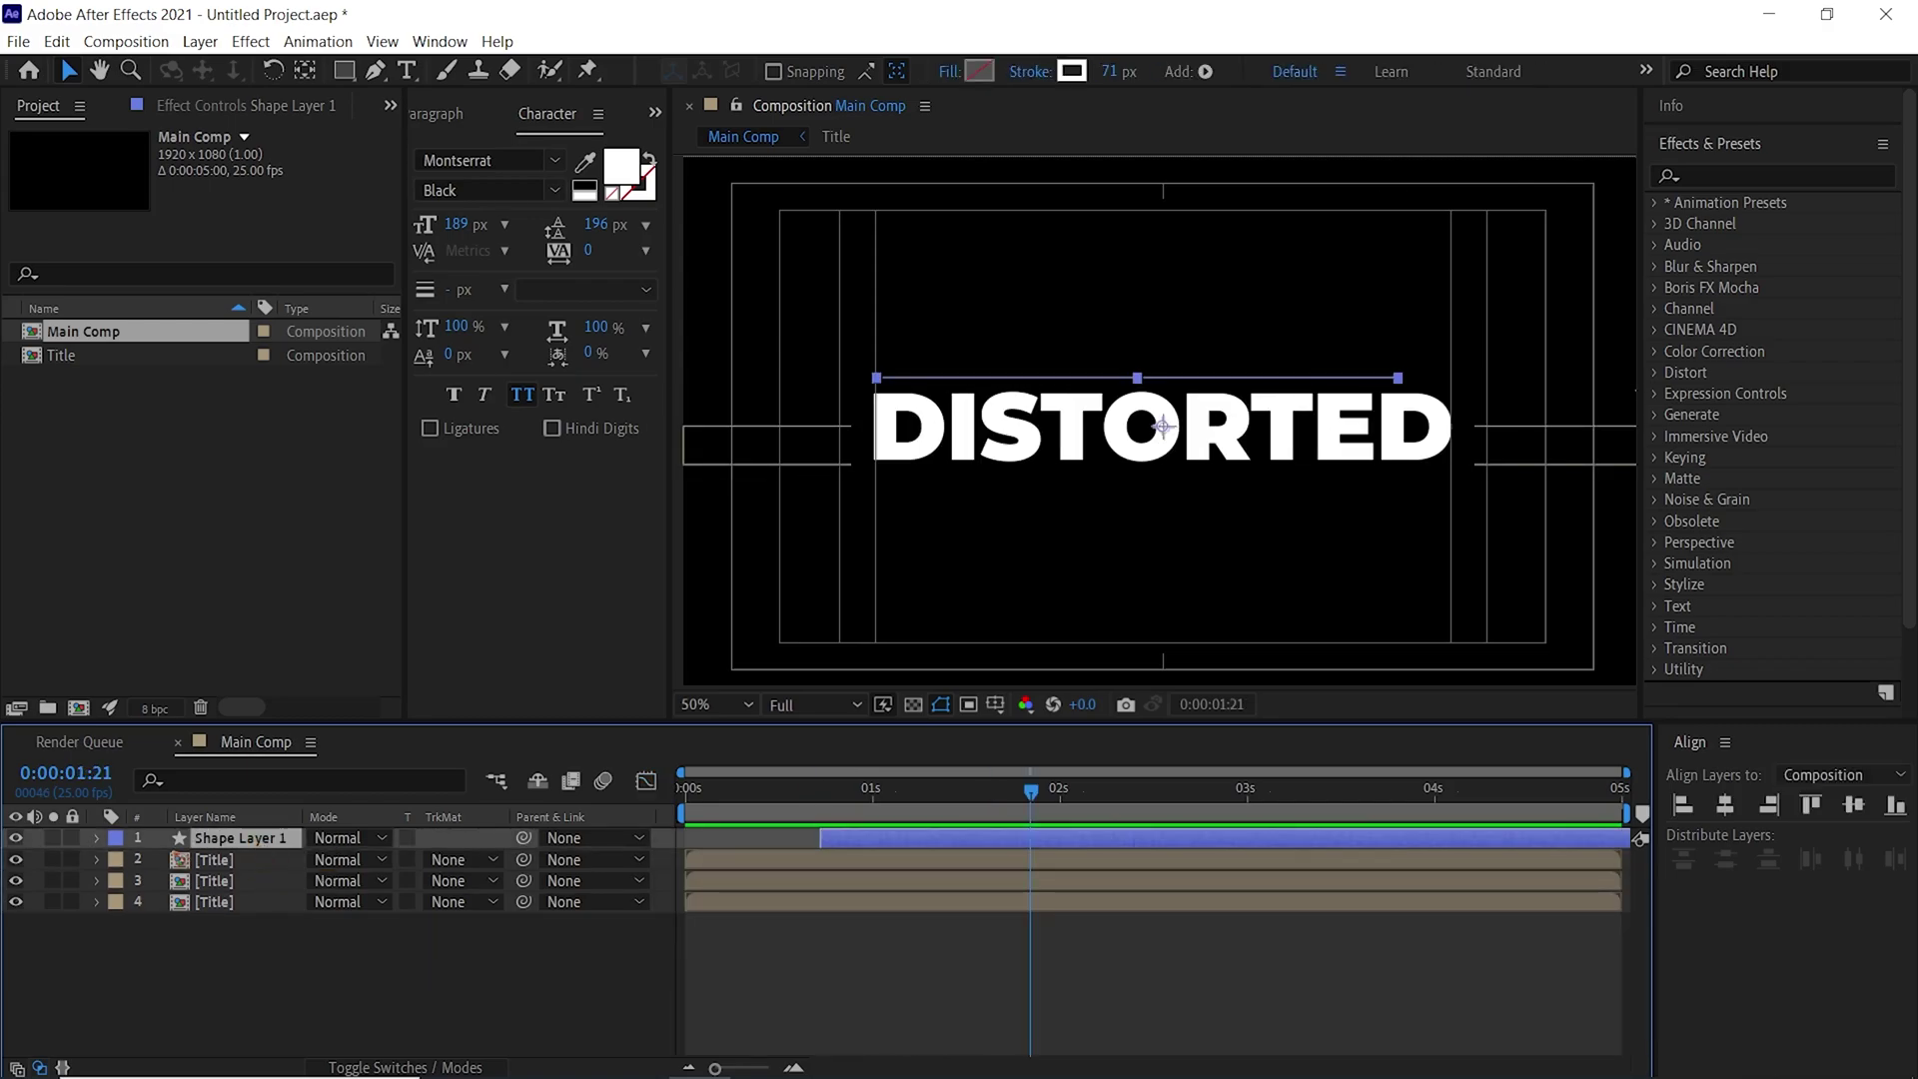
# Duplicate the line's shape layer and flip the copy horizontally
pyautogui.hotkey('ctrl', 'd')
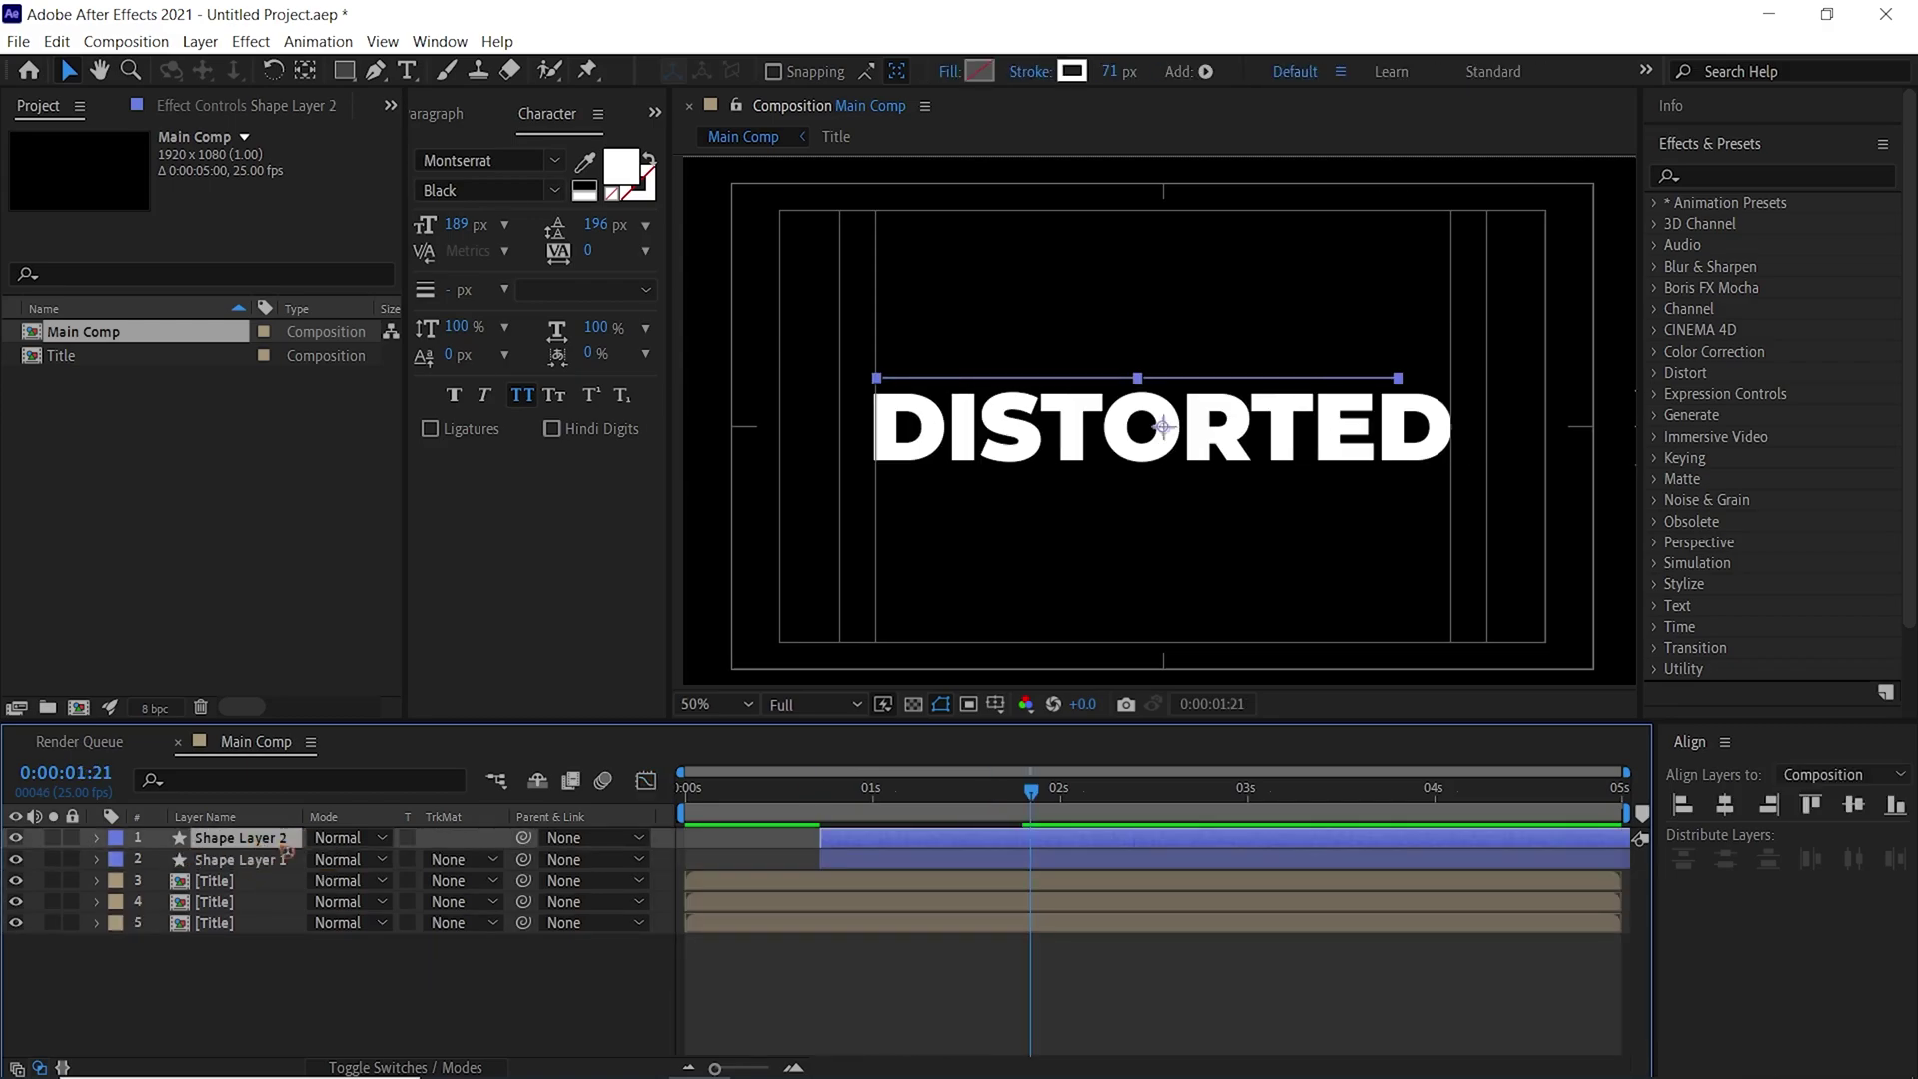
pyautogui.rightClick(278, 845)
pyautogui.moveTo(386, 321)
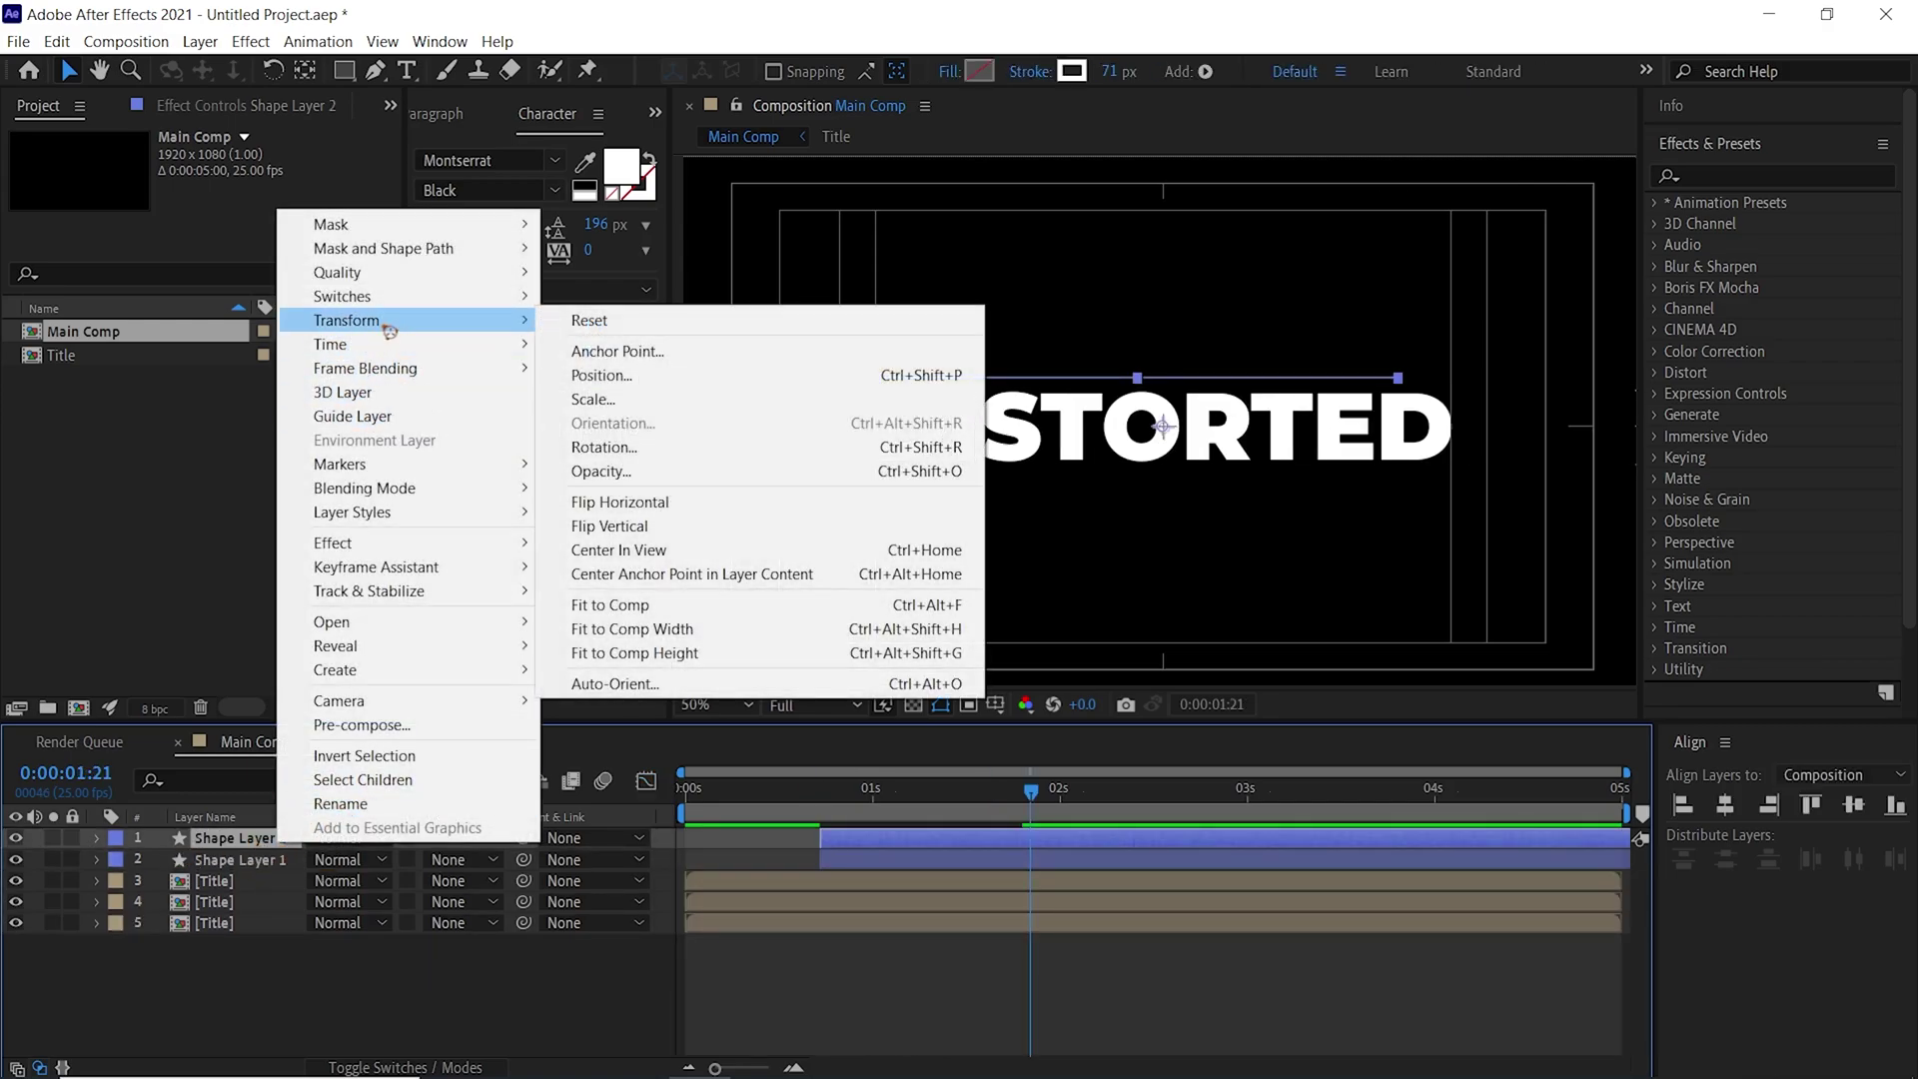
pyautogui.click(699, 511)
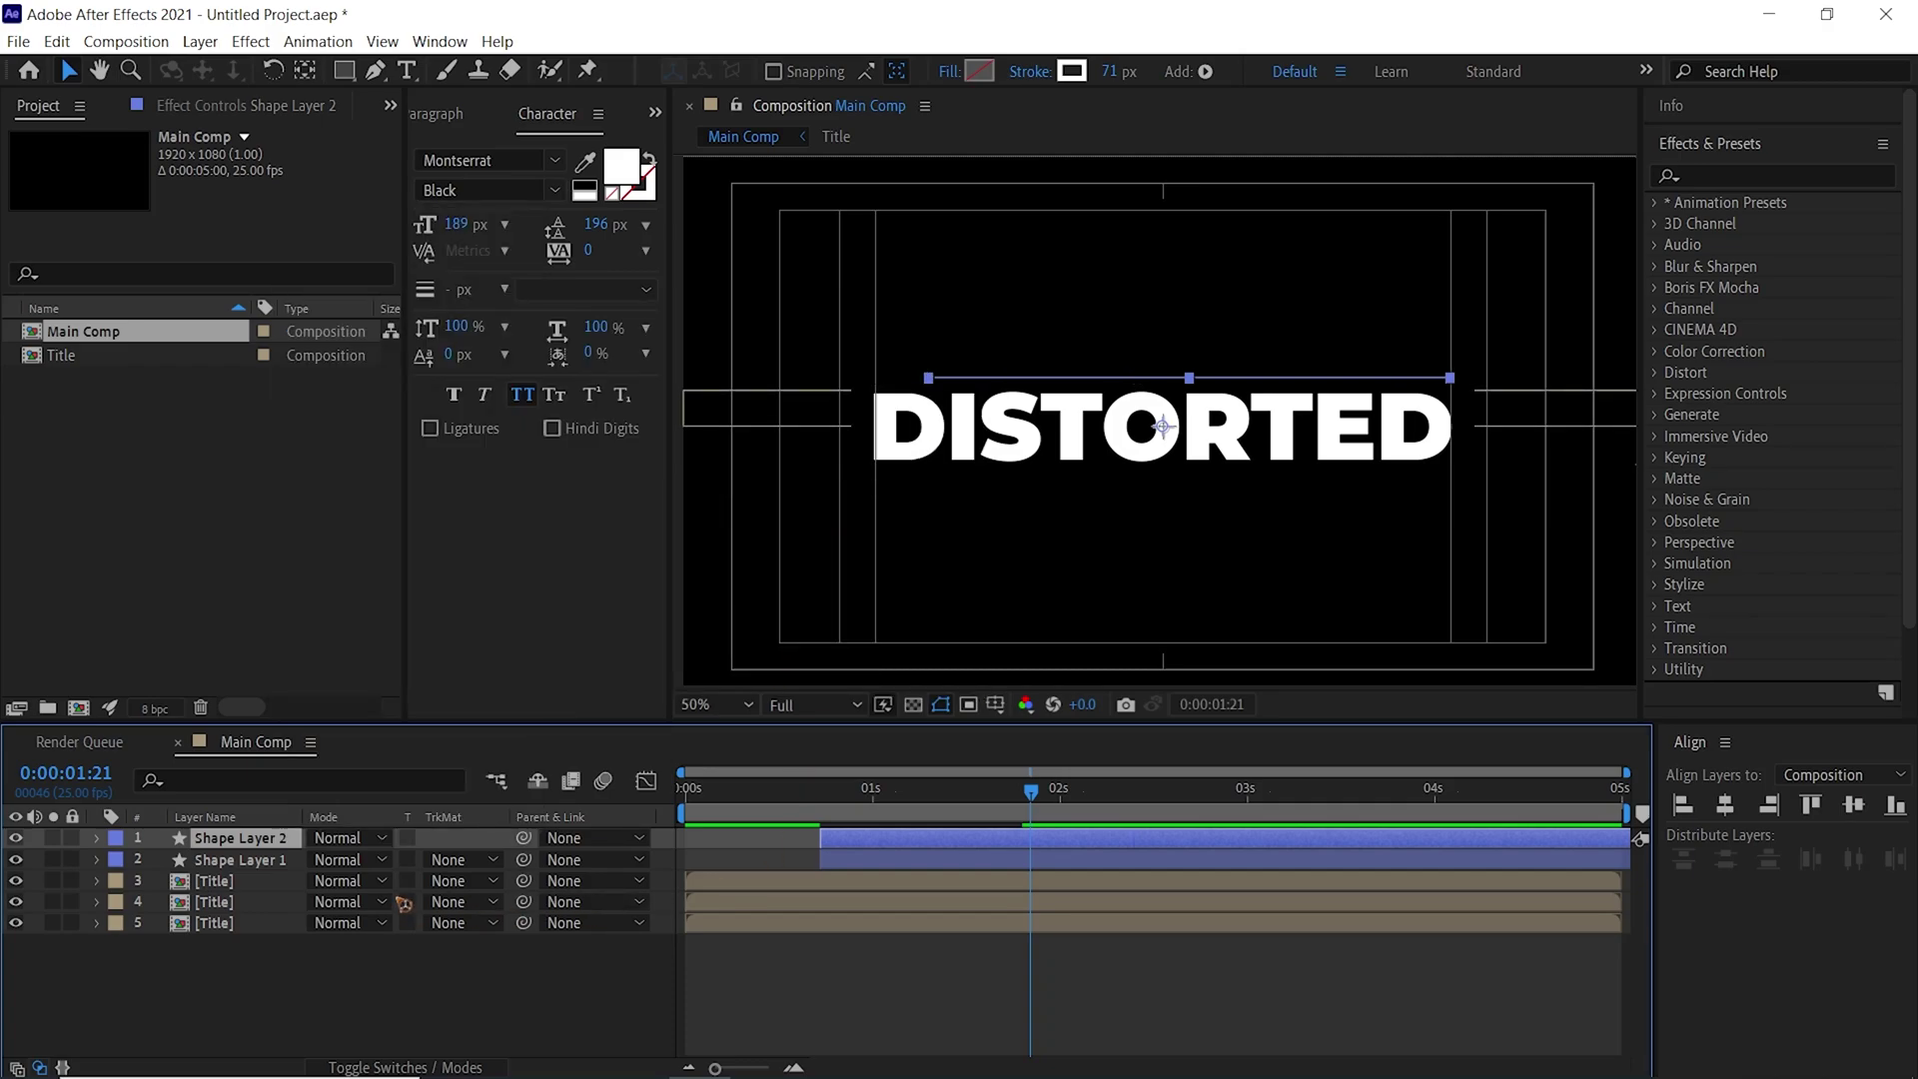
# Move the flipped line down to the title's lower edge and preview the animation
pyautogui.press('p')
pyautogui.moveTo(362, 858); pyautogui.dragTo(536, 858)
pyautogui.click(320, 939)
pyautogui.press('space')
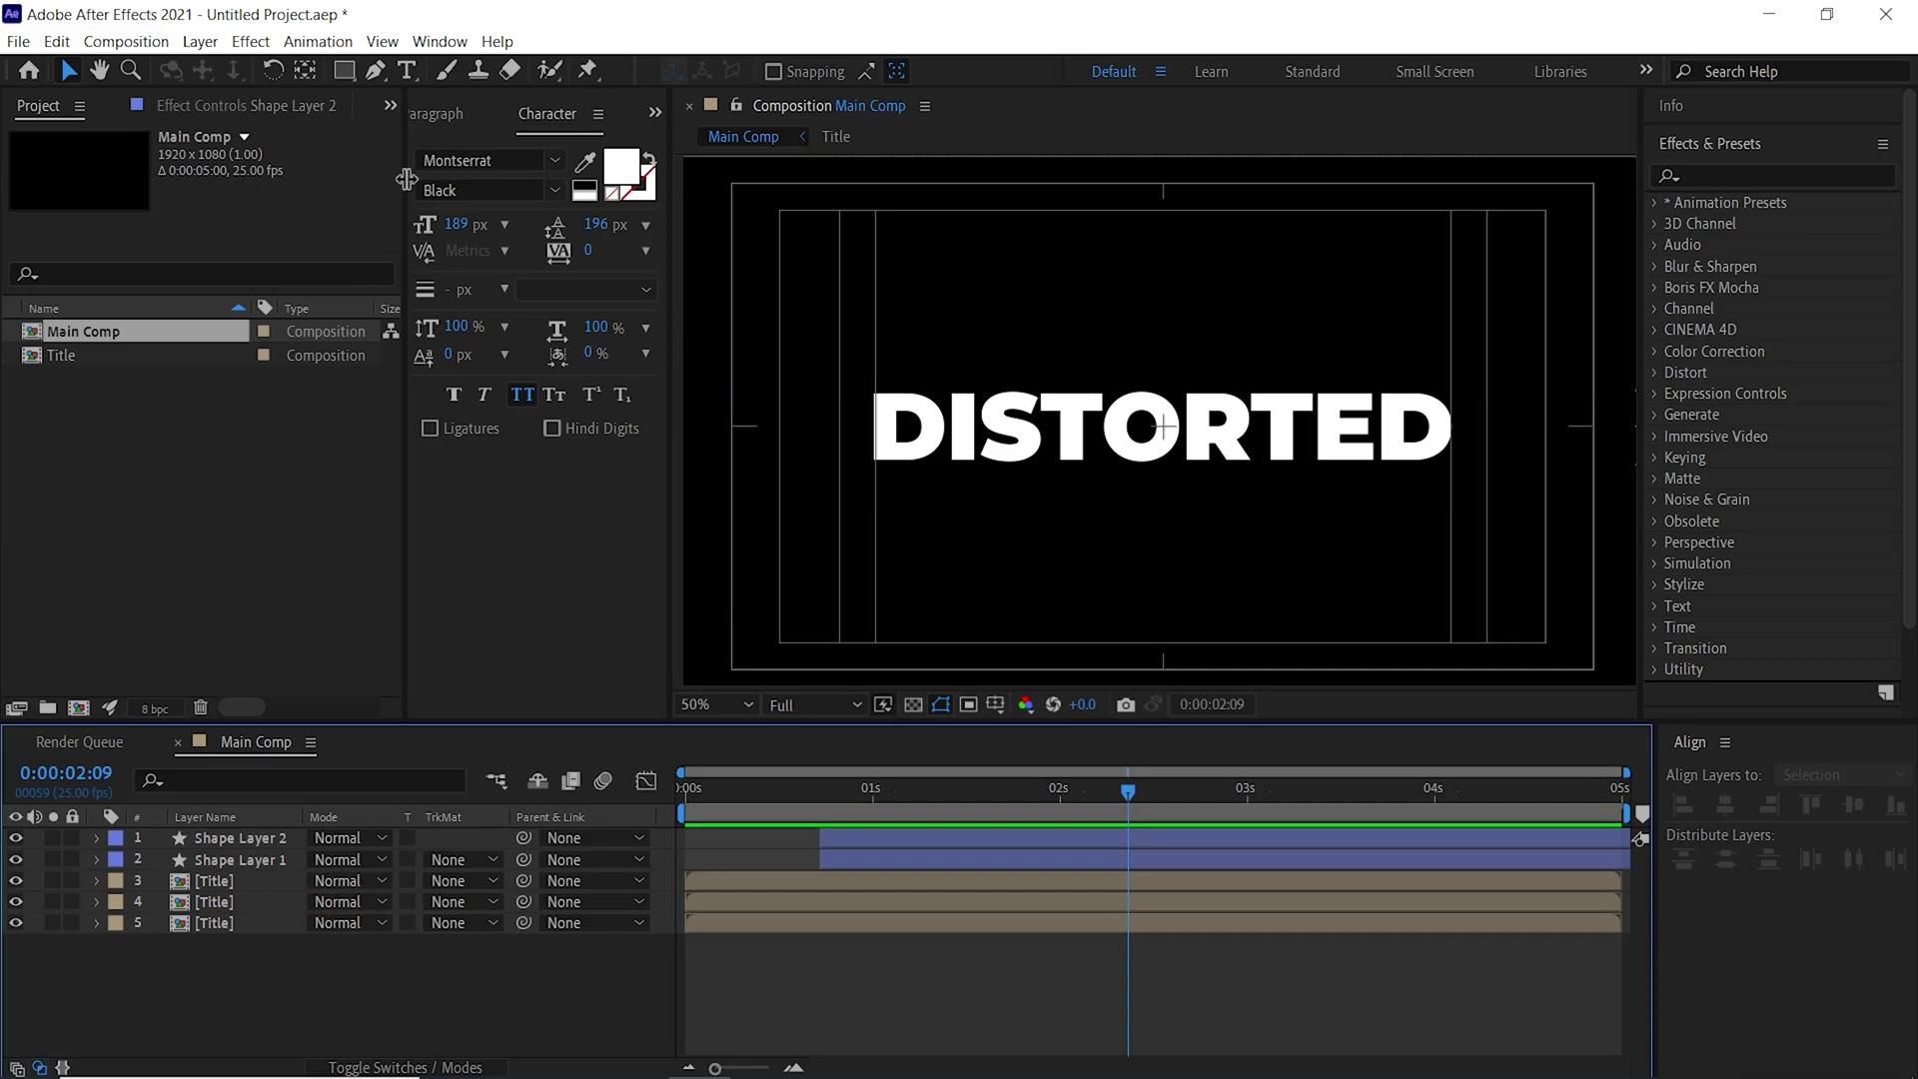
# Create a text layer containing "+" above the start of the title
pyautogui.click(407, 70)
pyautogui.click(911, 312)
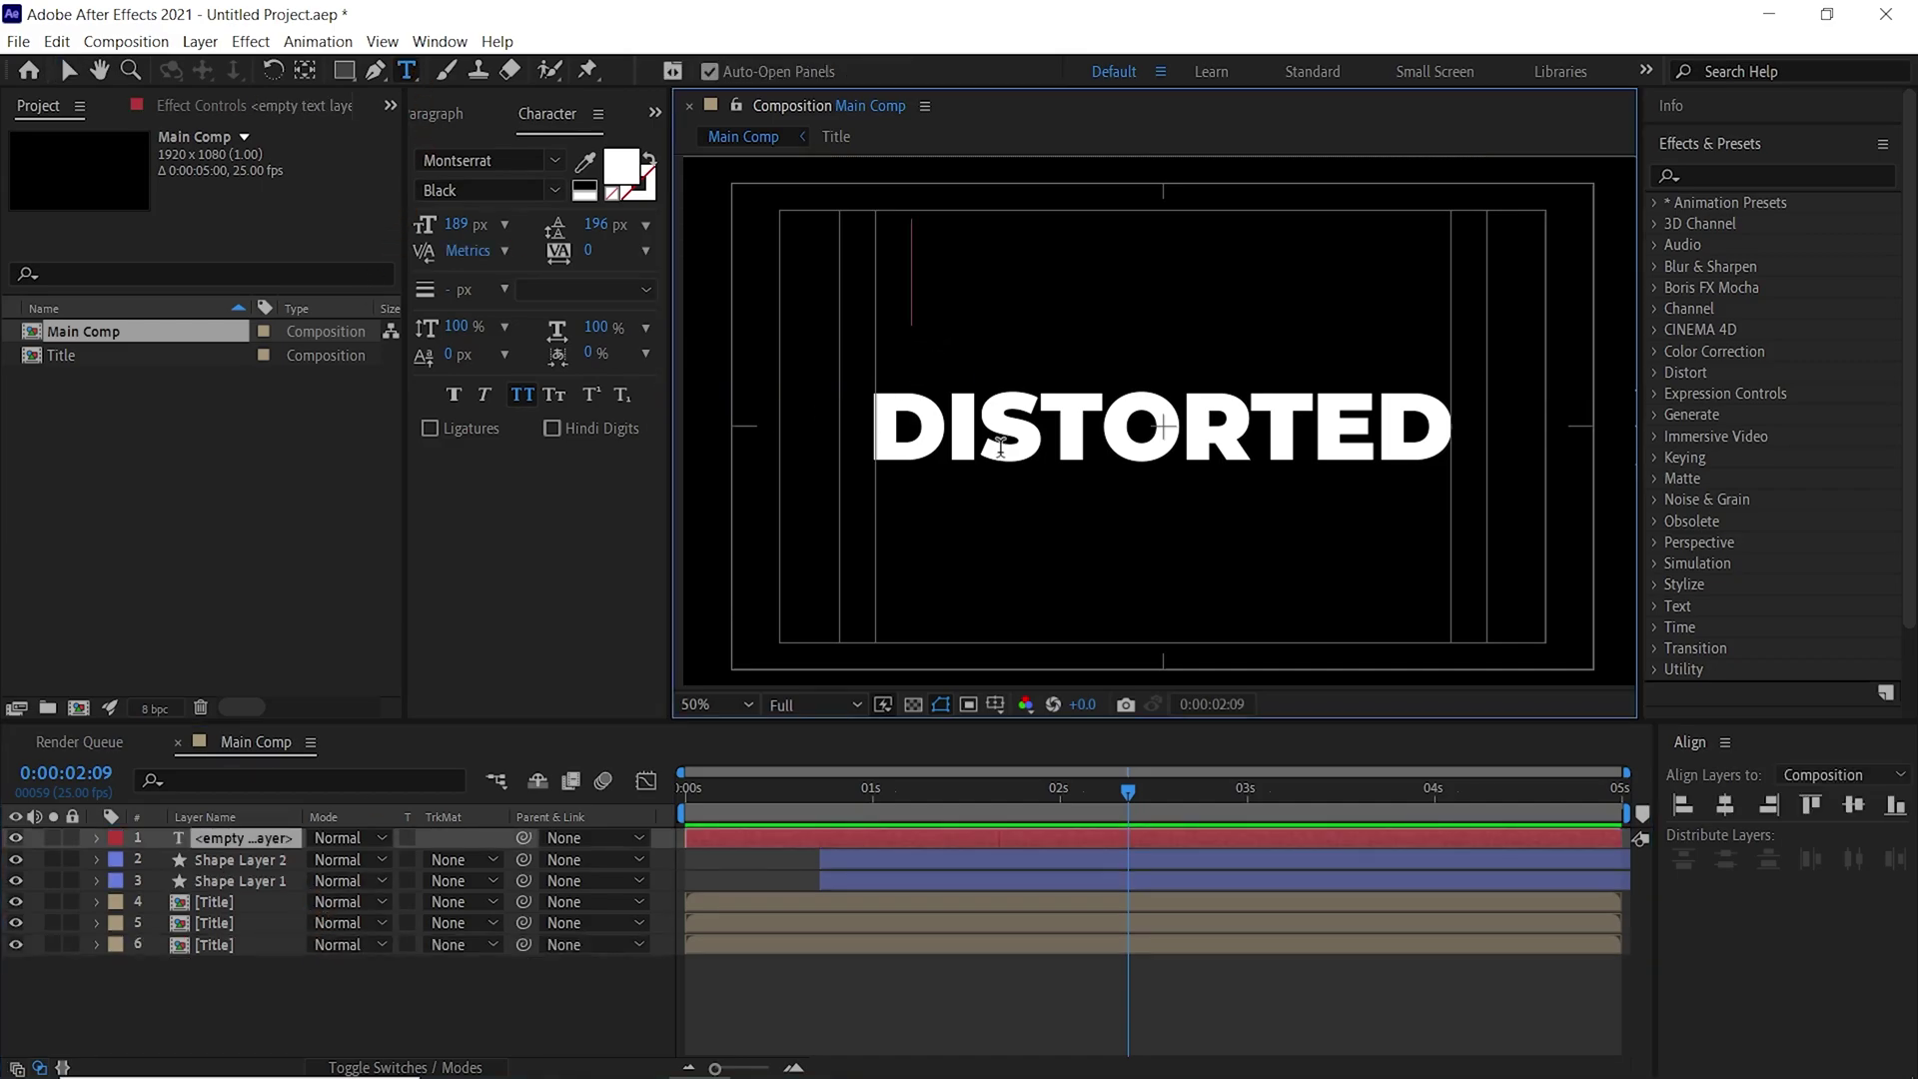
pyautogui.write('+')
pyautogui.click(66, 68)
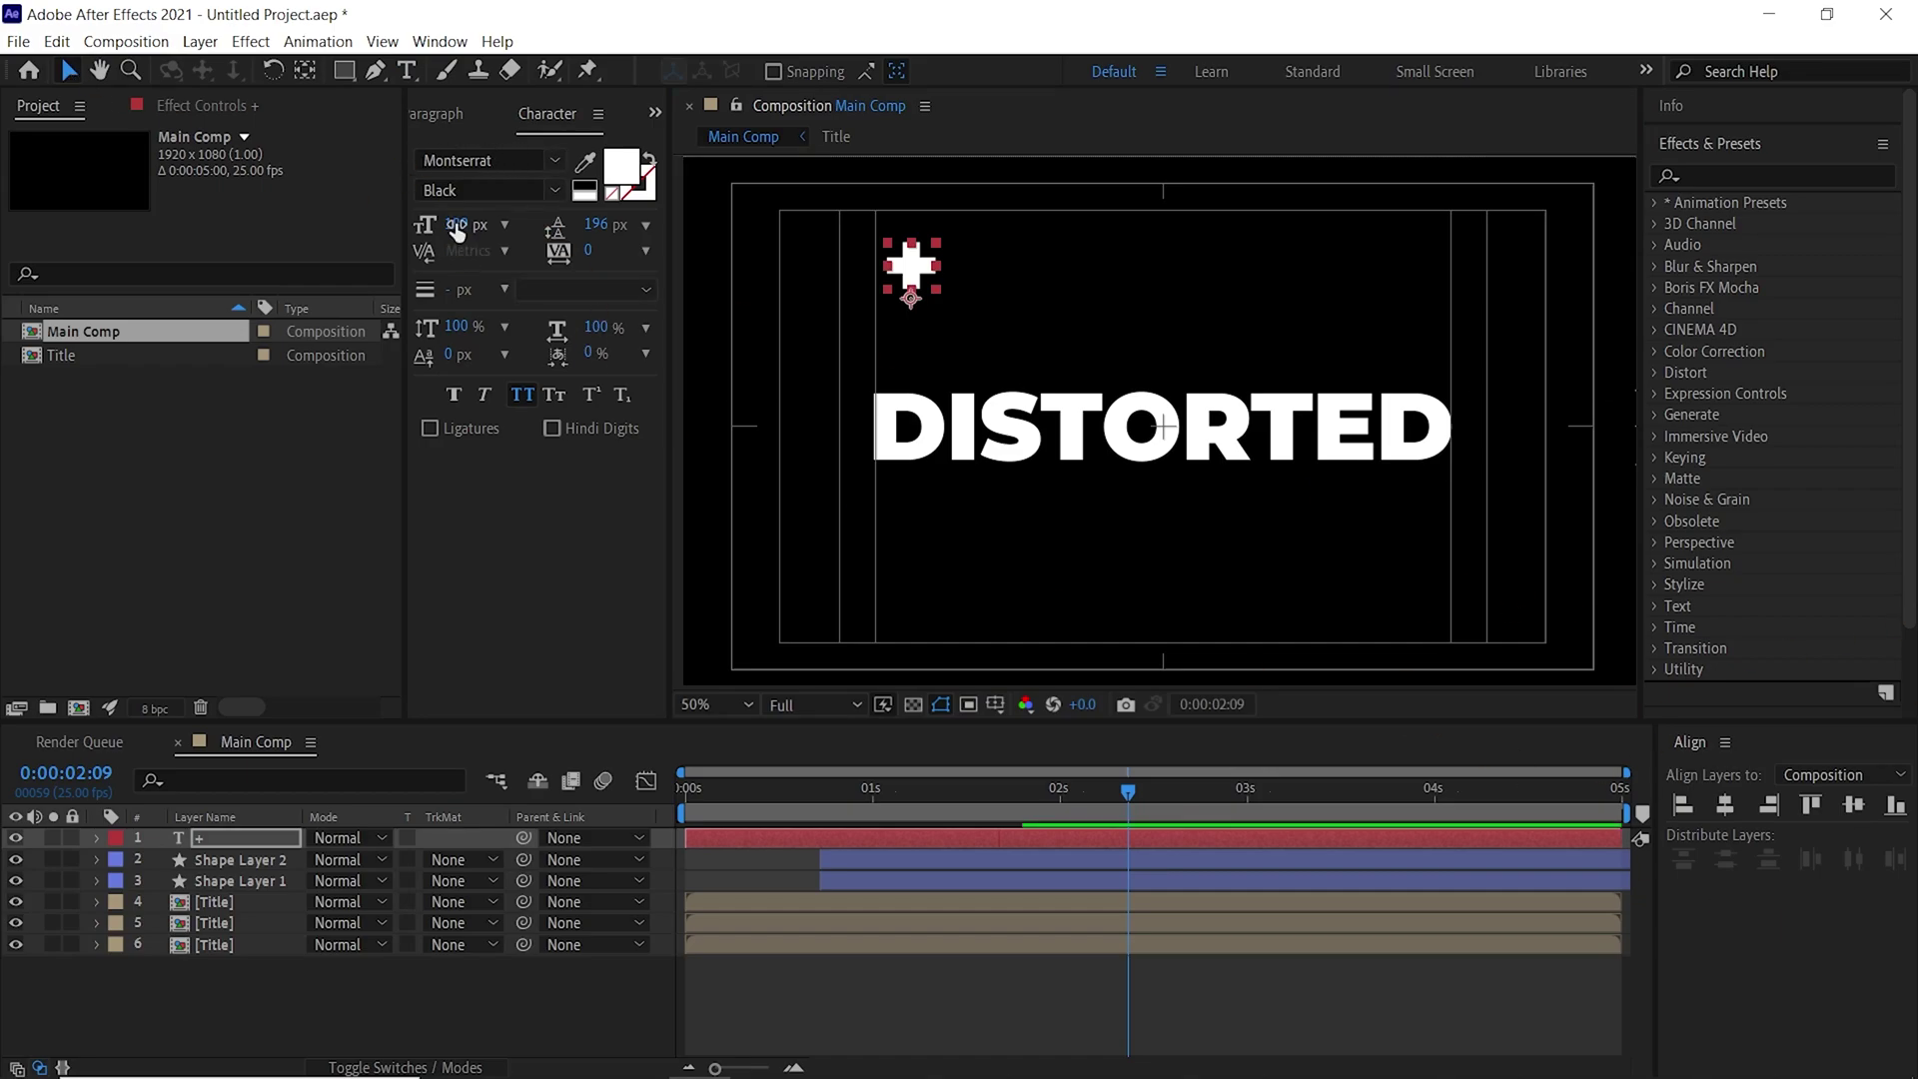
# Reduce the plus sign's font size to 89 px and center its anchor point in the layer content
pyautogui.moveTo(457, 228); pyautogui.dragTo(365, 239)
pyautogui.click(279, 999)
pyautogui.click(253, 844)
pyautogui.click(200, 41)
pyautogui.moveTo(448, 300)
pyautogui.click(744, 553)
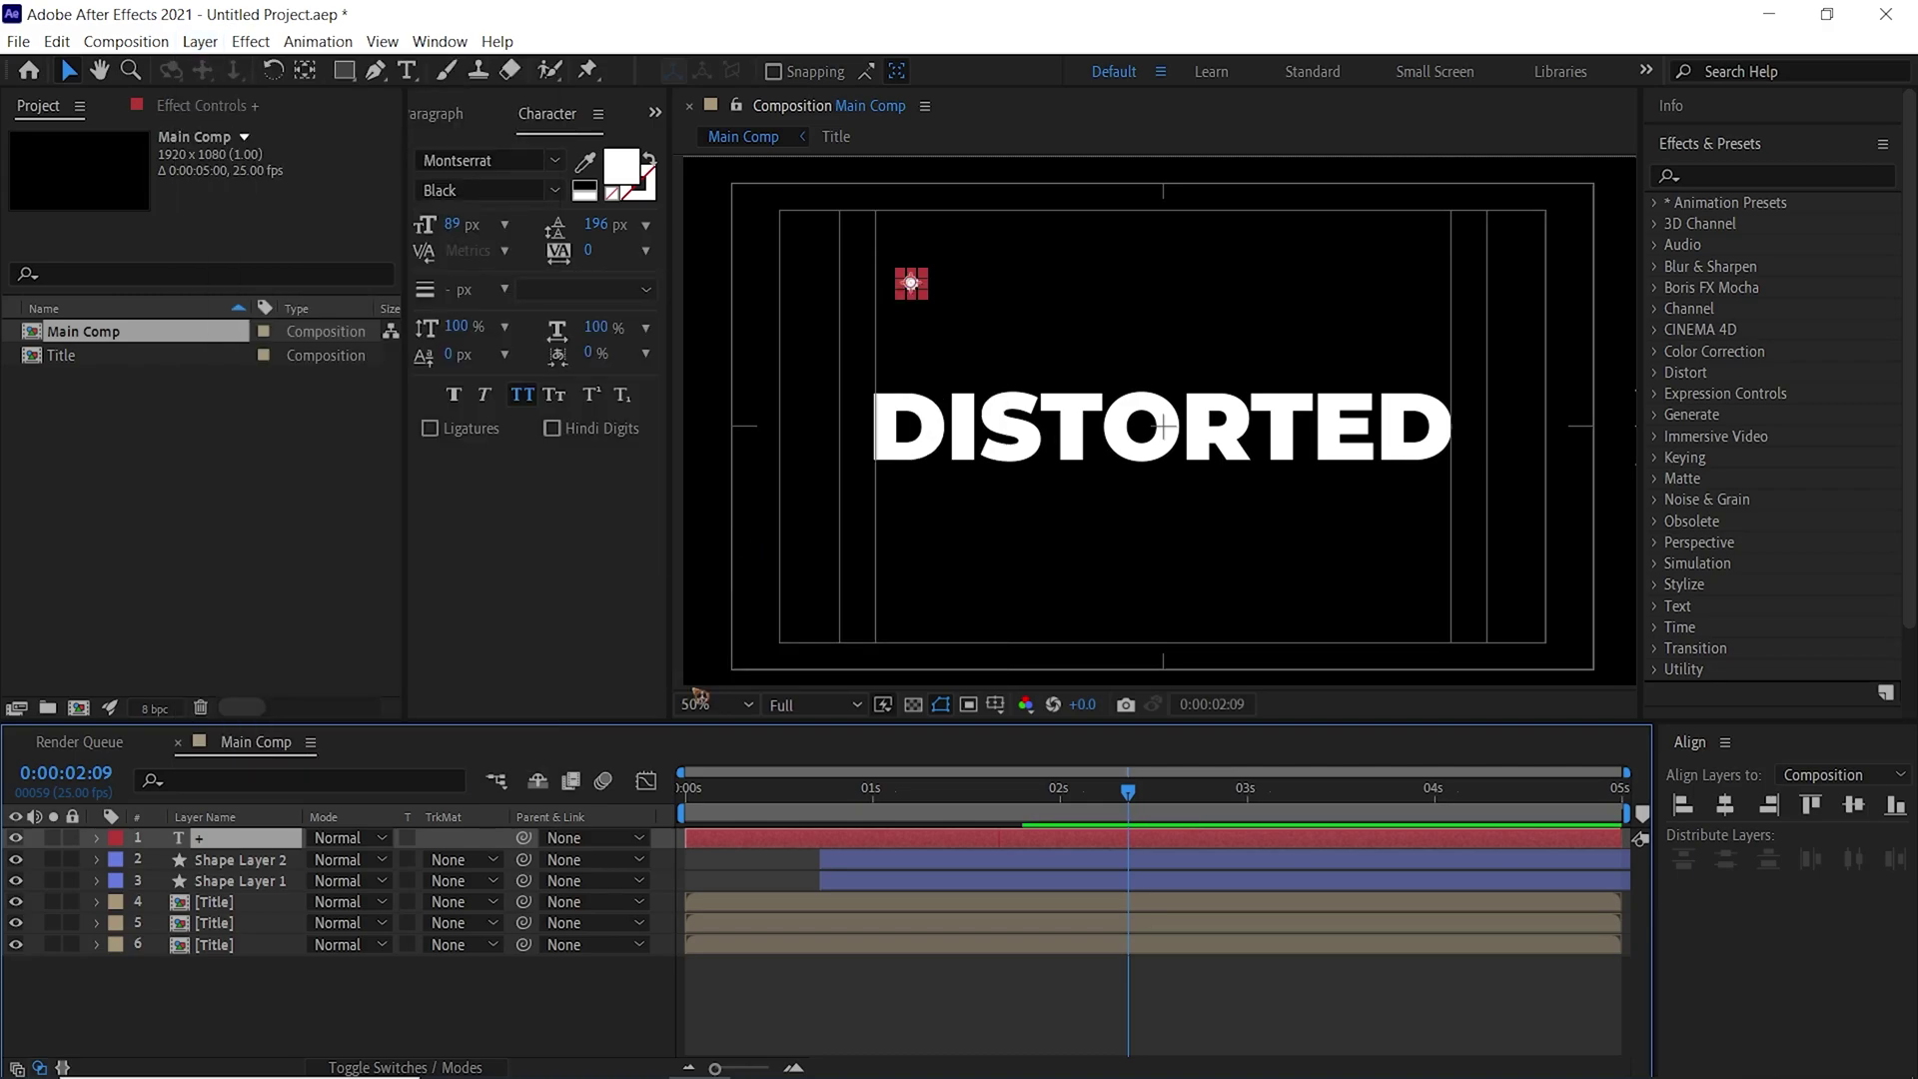
# Set the plus sign layer's rotation to 45 degrees
pyautogui.press('r')
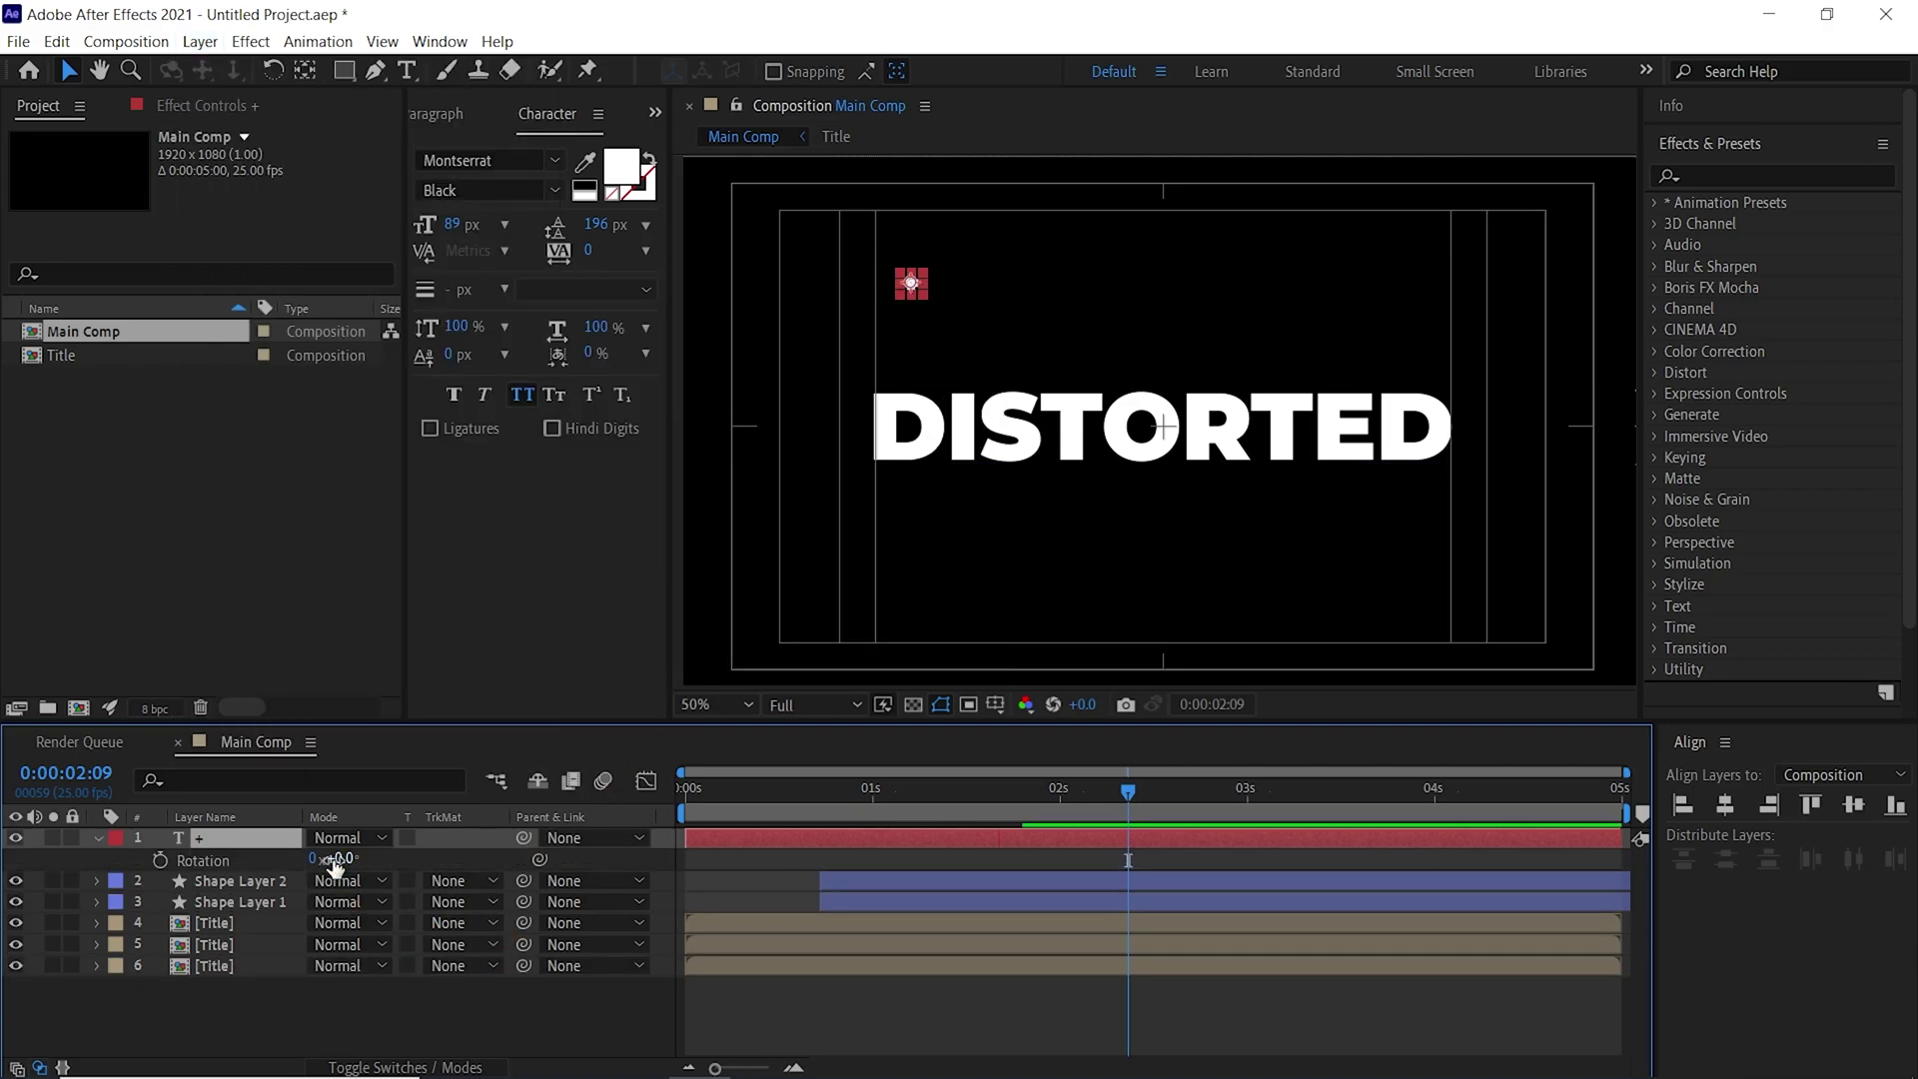
pyautogui.click(337, 859)
pyautogui.write('45')
pyautogui.press('Return')
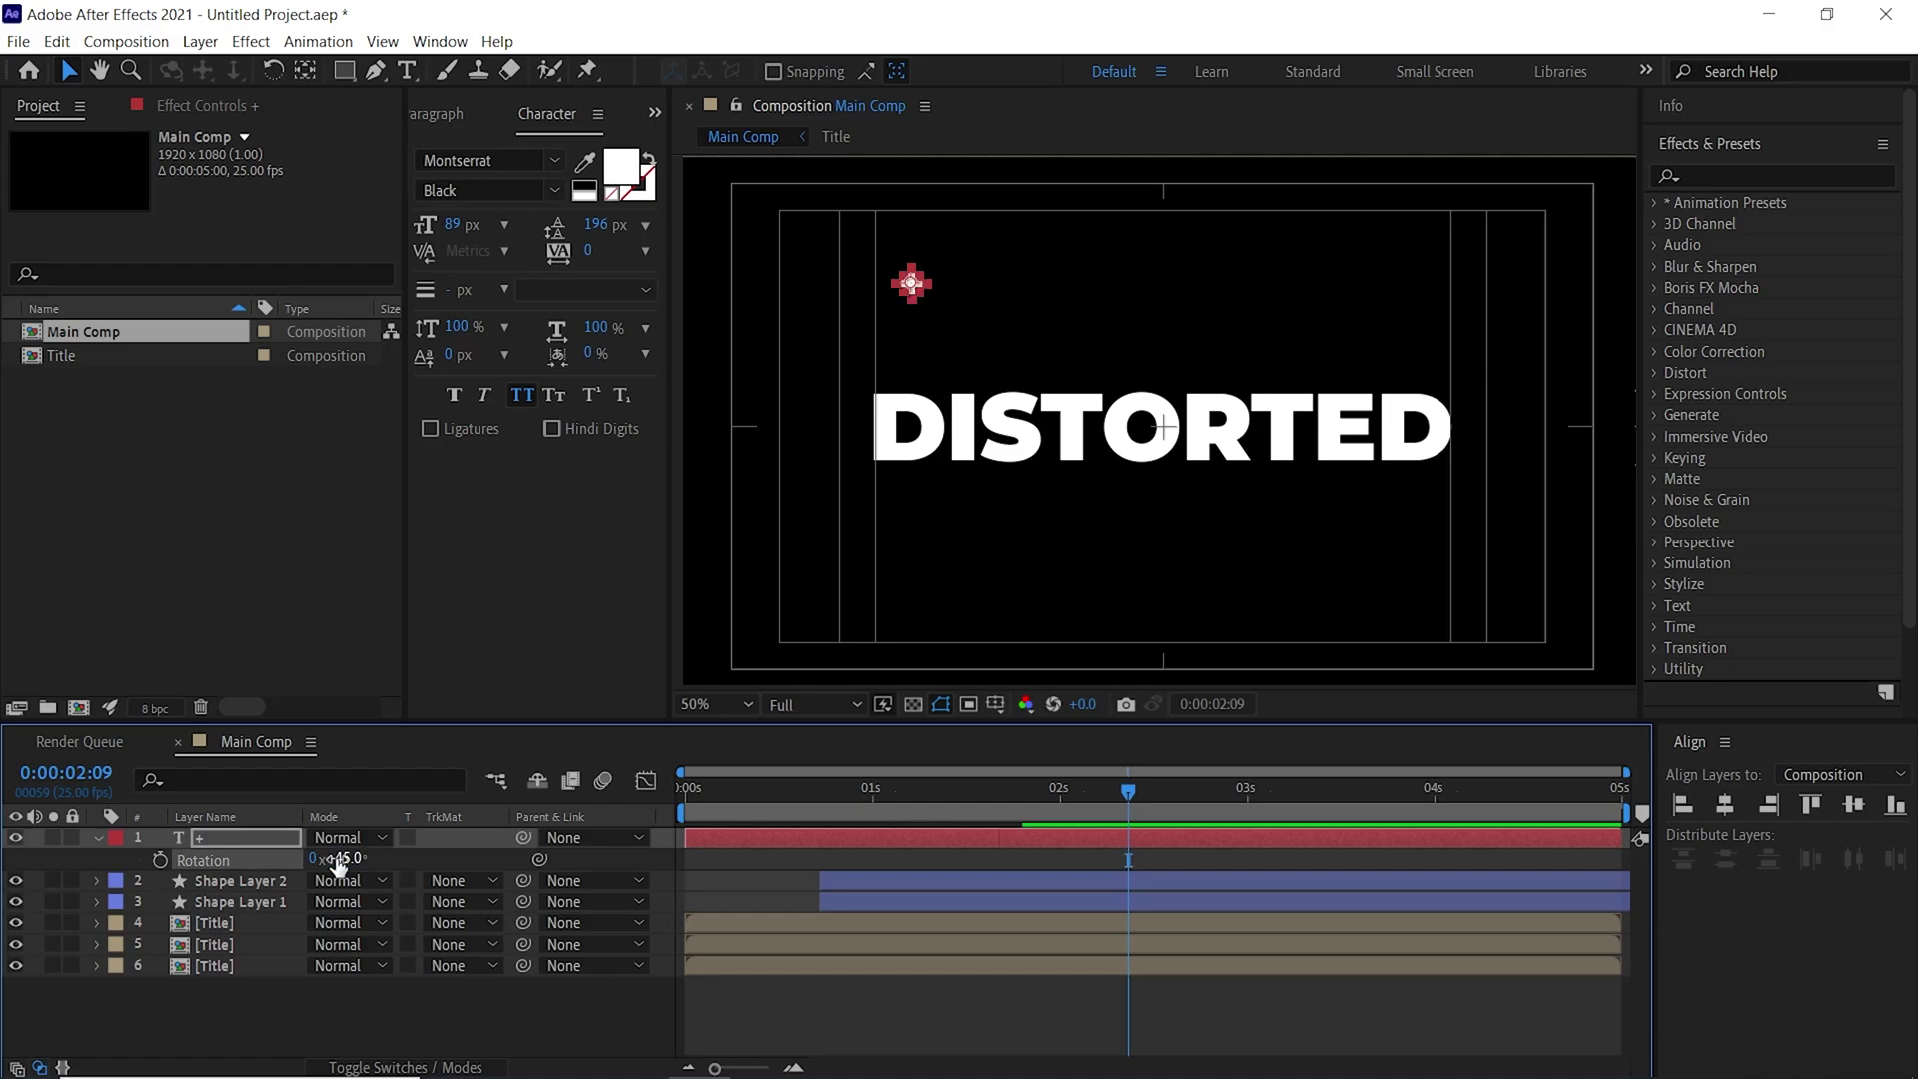
# Move the rotated plus sign down to just above the title's first letter D
pyautogui.click(399, 1013)
pyautogui.click(262, 841)
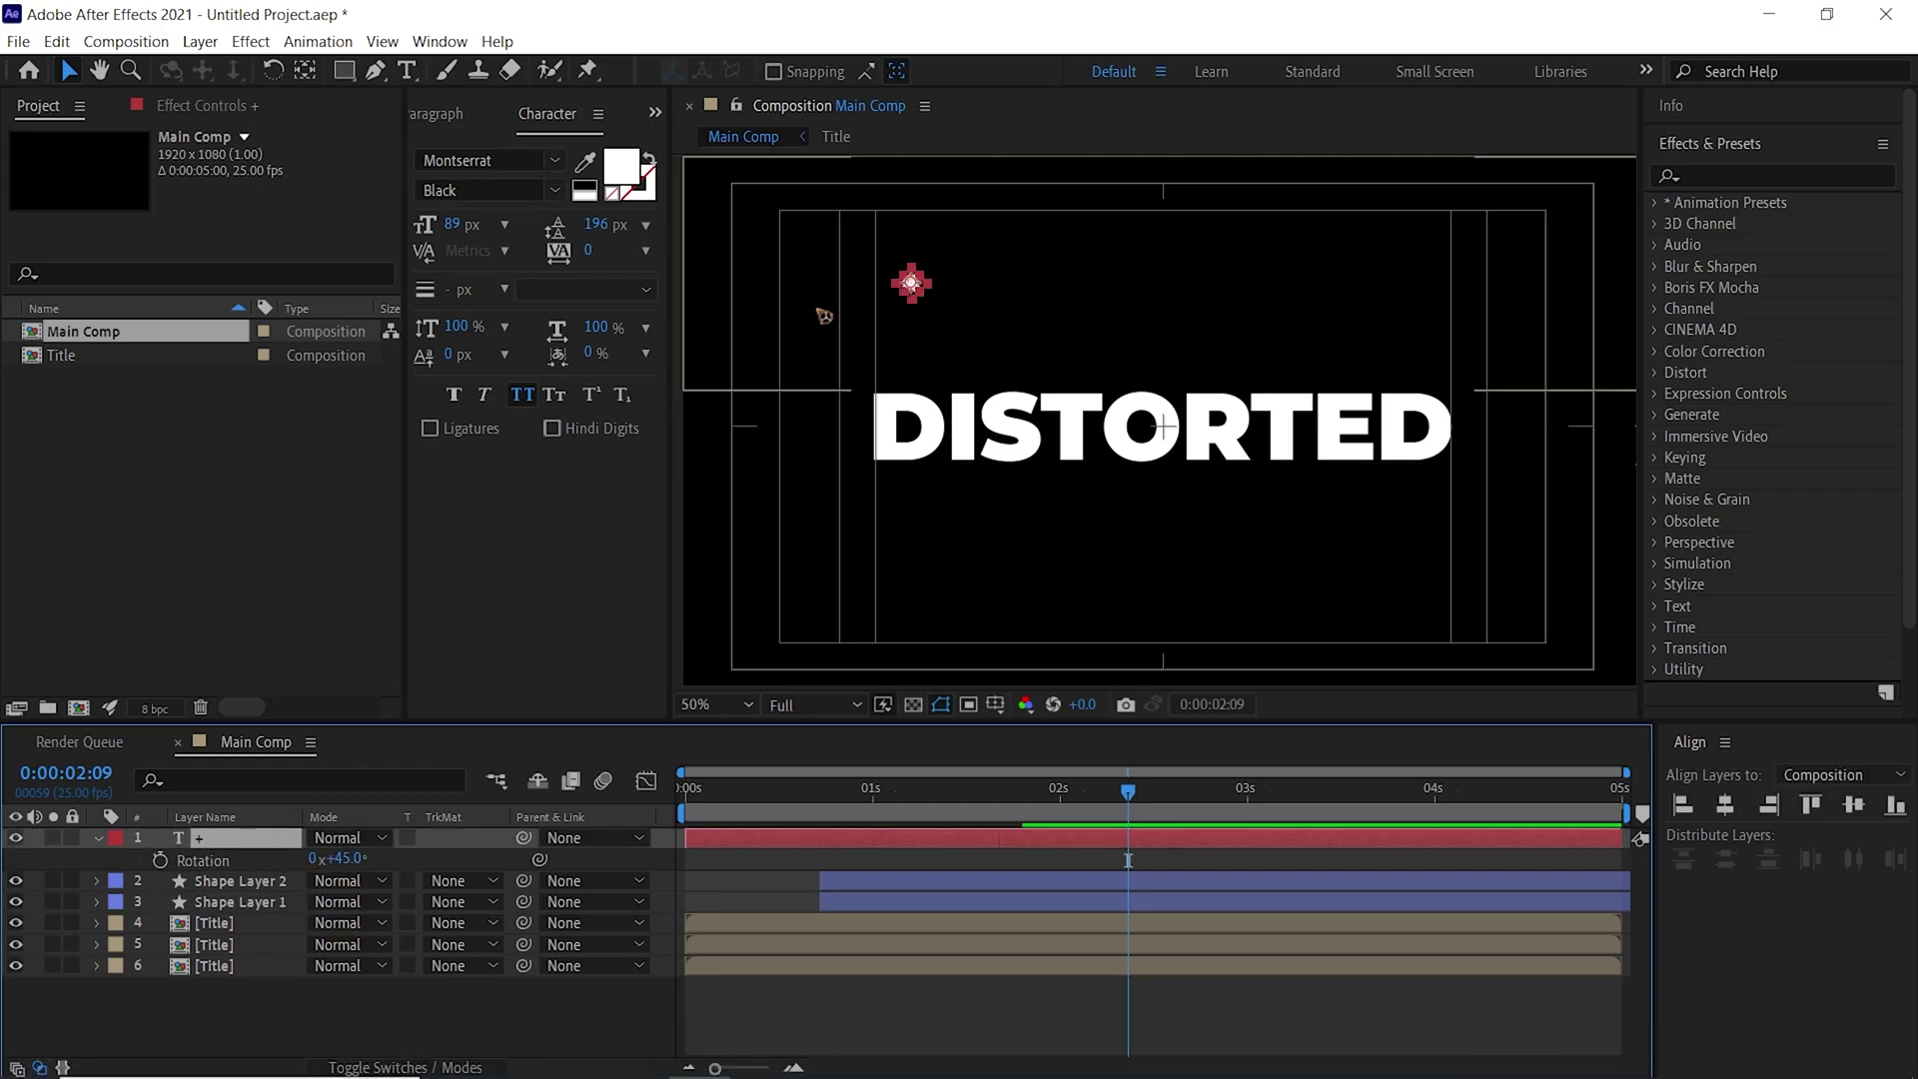
pyautogui.scroll(4, 839, 331)
pyautogui.scroll(-2, 1129, 439)
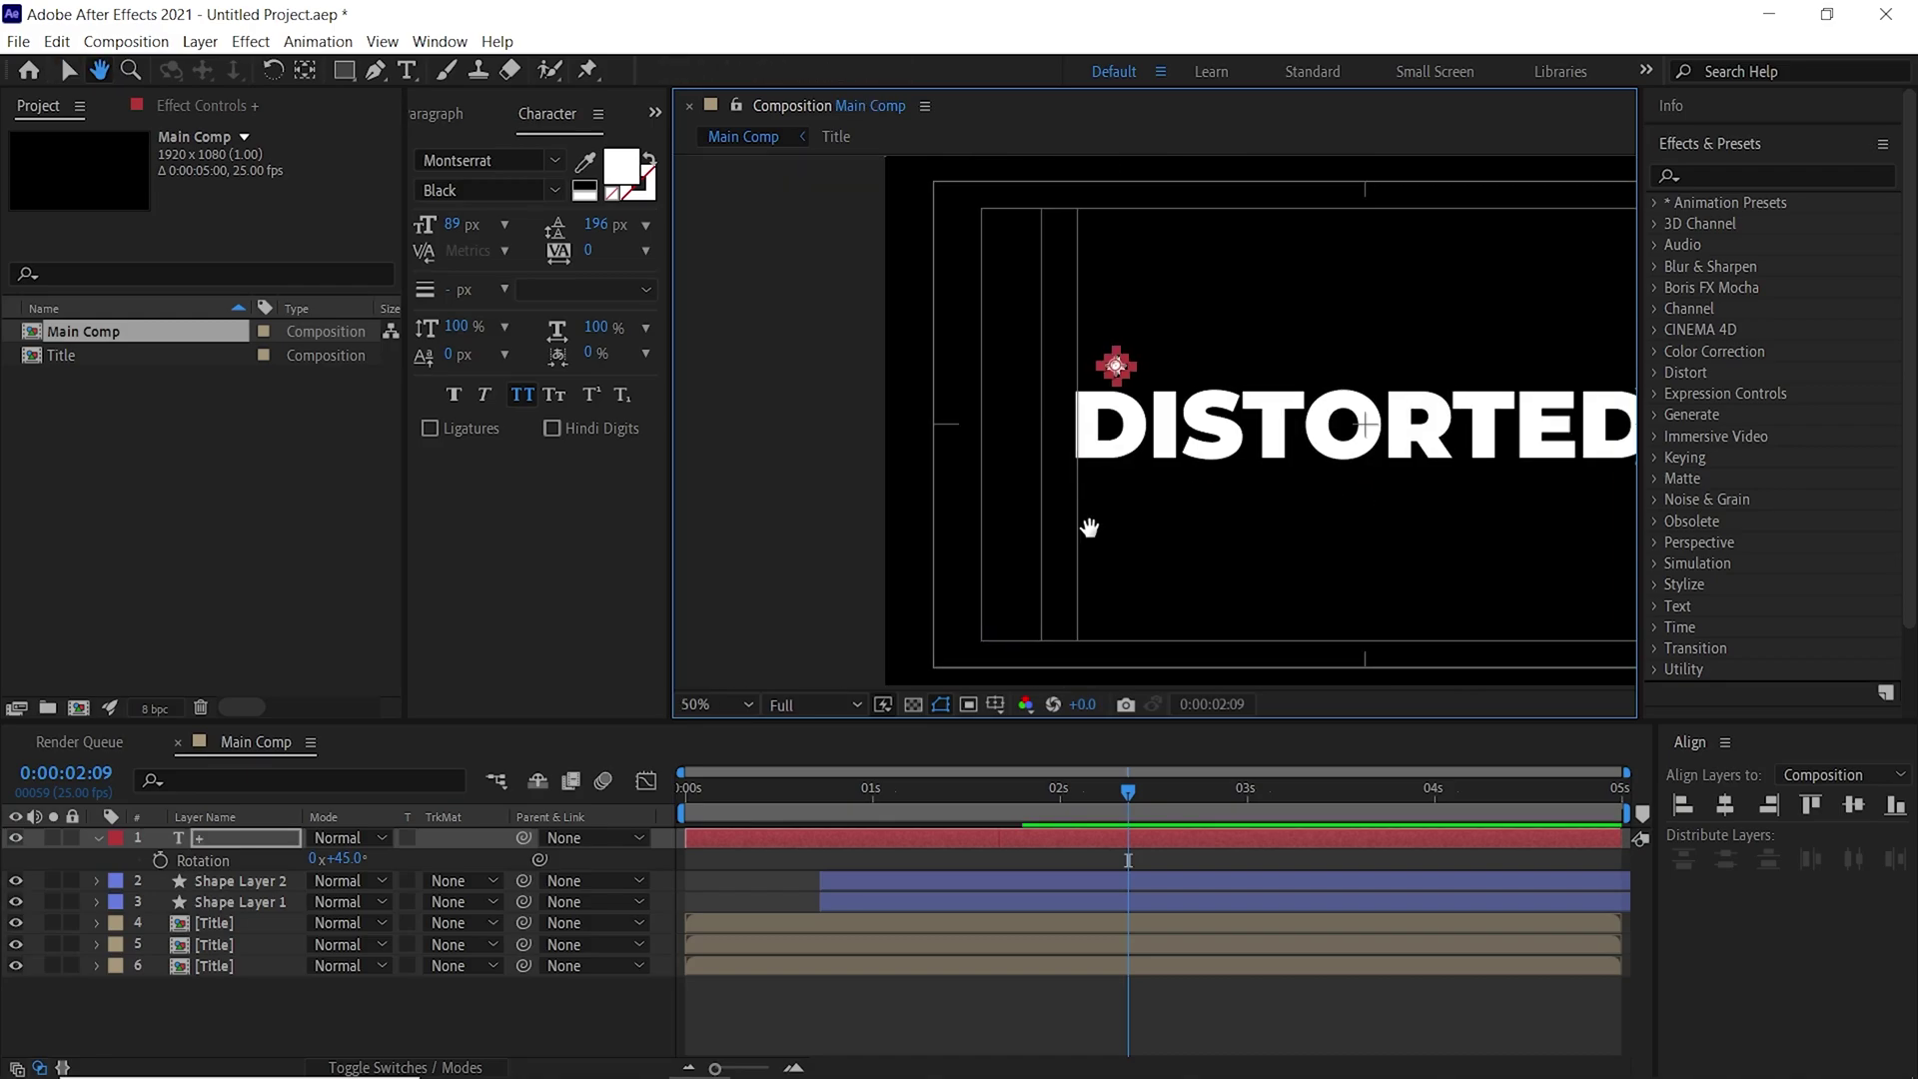
pyautogui.moveTo(1088, 526); pyautogui.dragTo(846, 525)
pyautogui.click(283, 1033)
# Add the expression wiggle(5,50) to the plus sign layer's Rotation
pyautogui.click(209, 865)
pyautogui.click(182, 883)
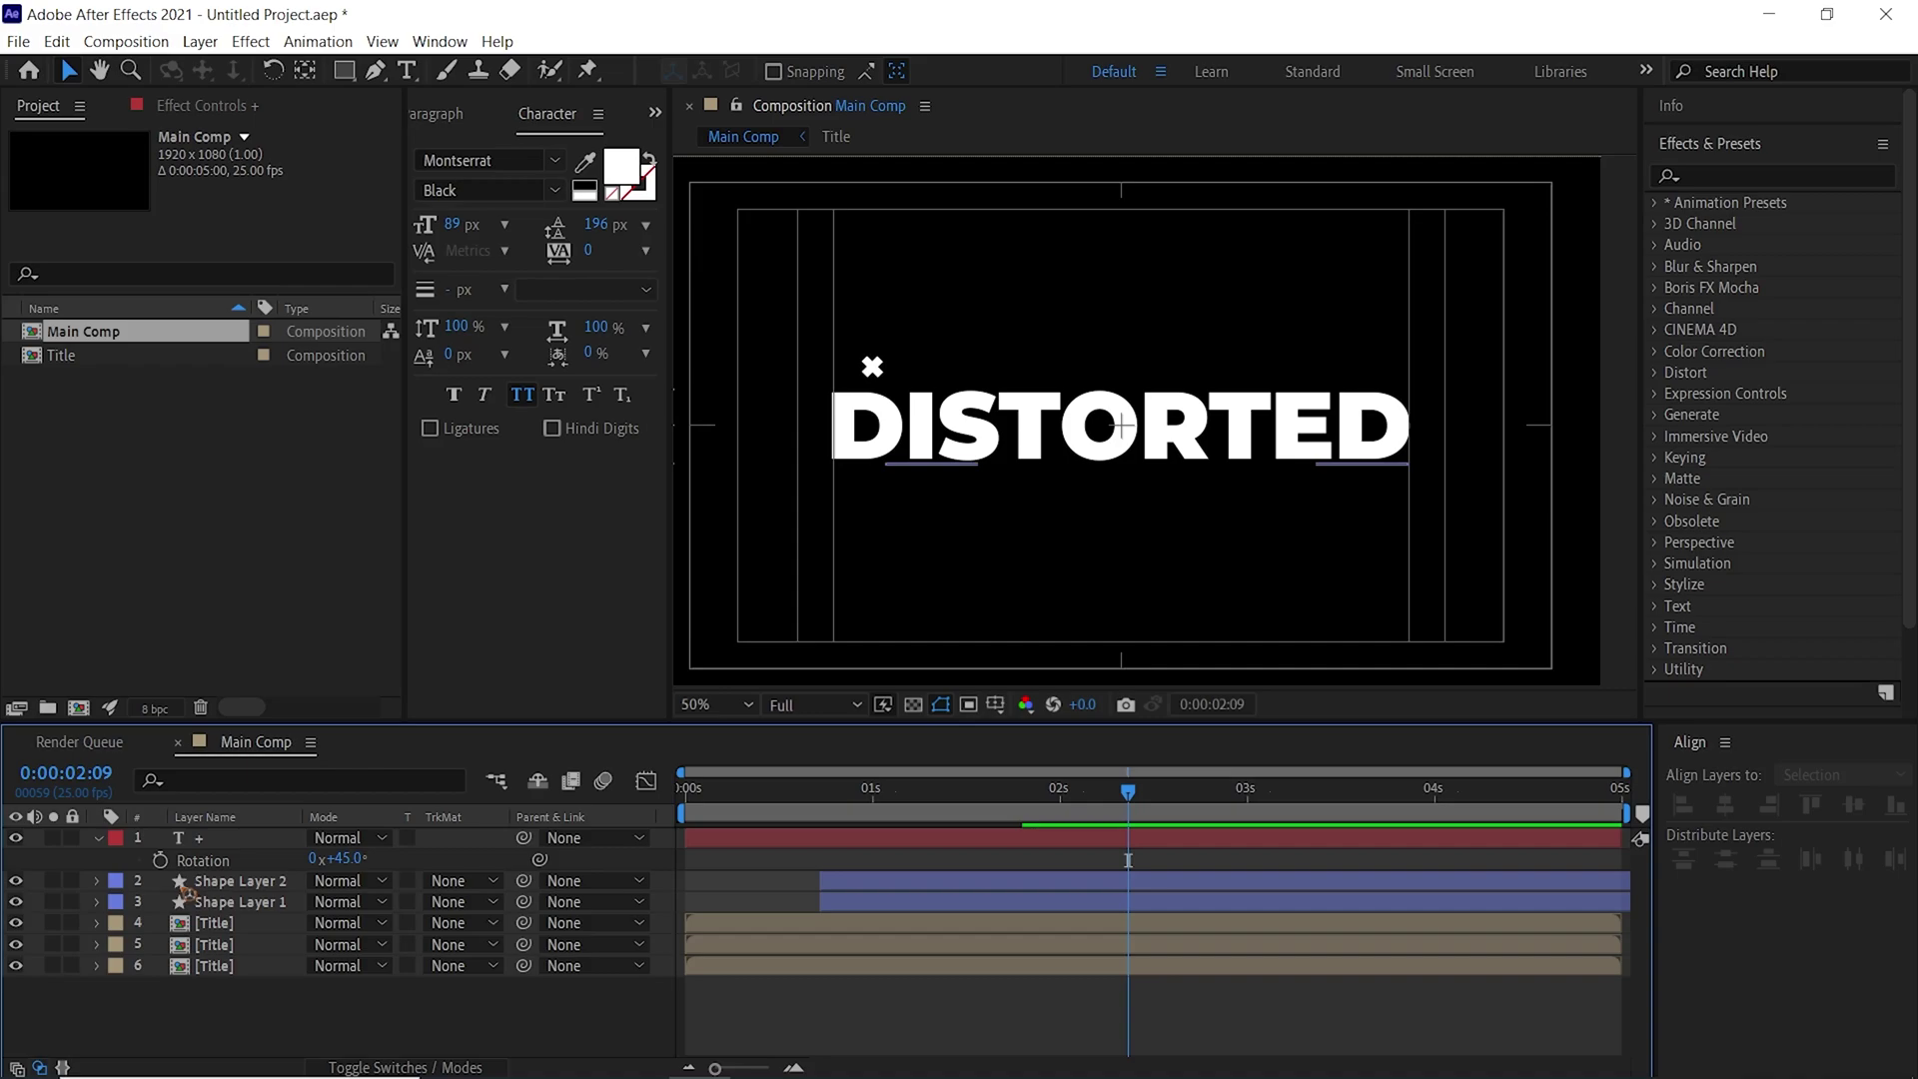
pyautogui.click(163, 868)
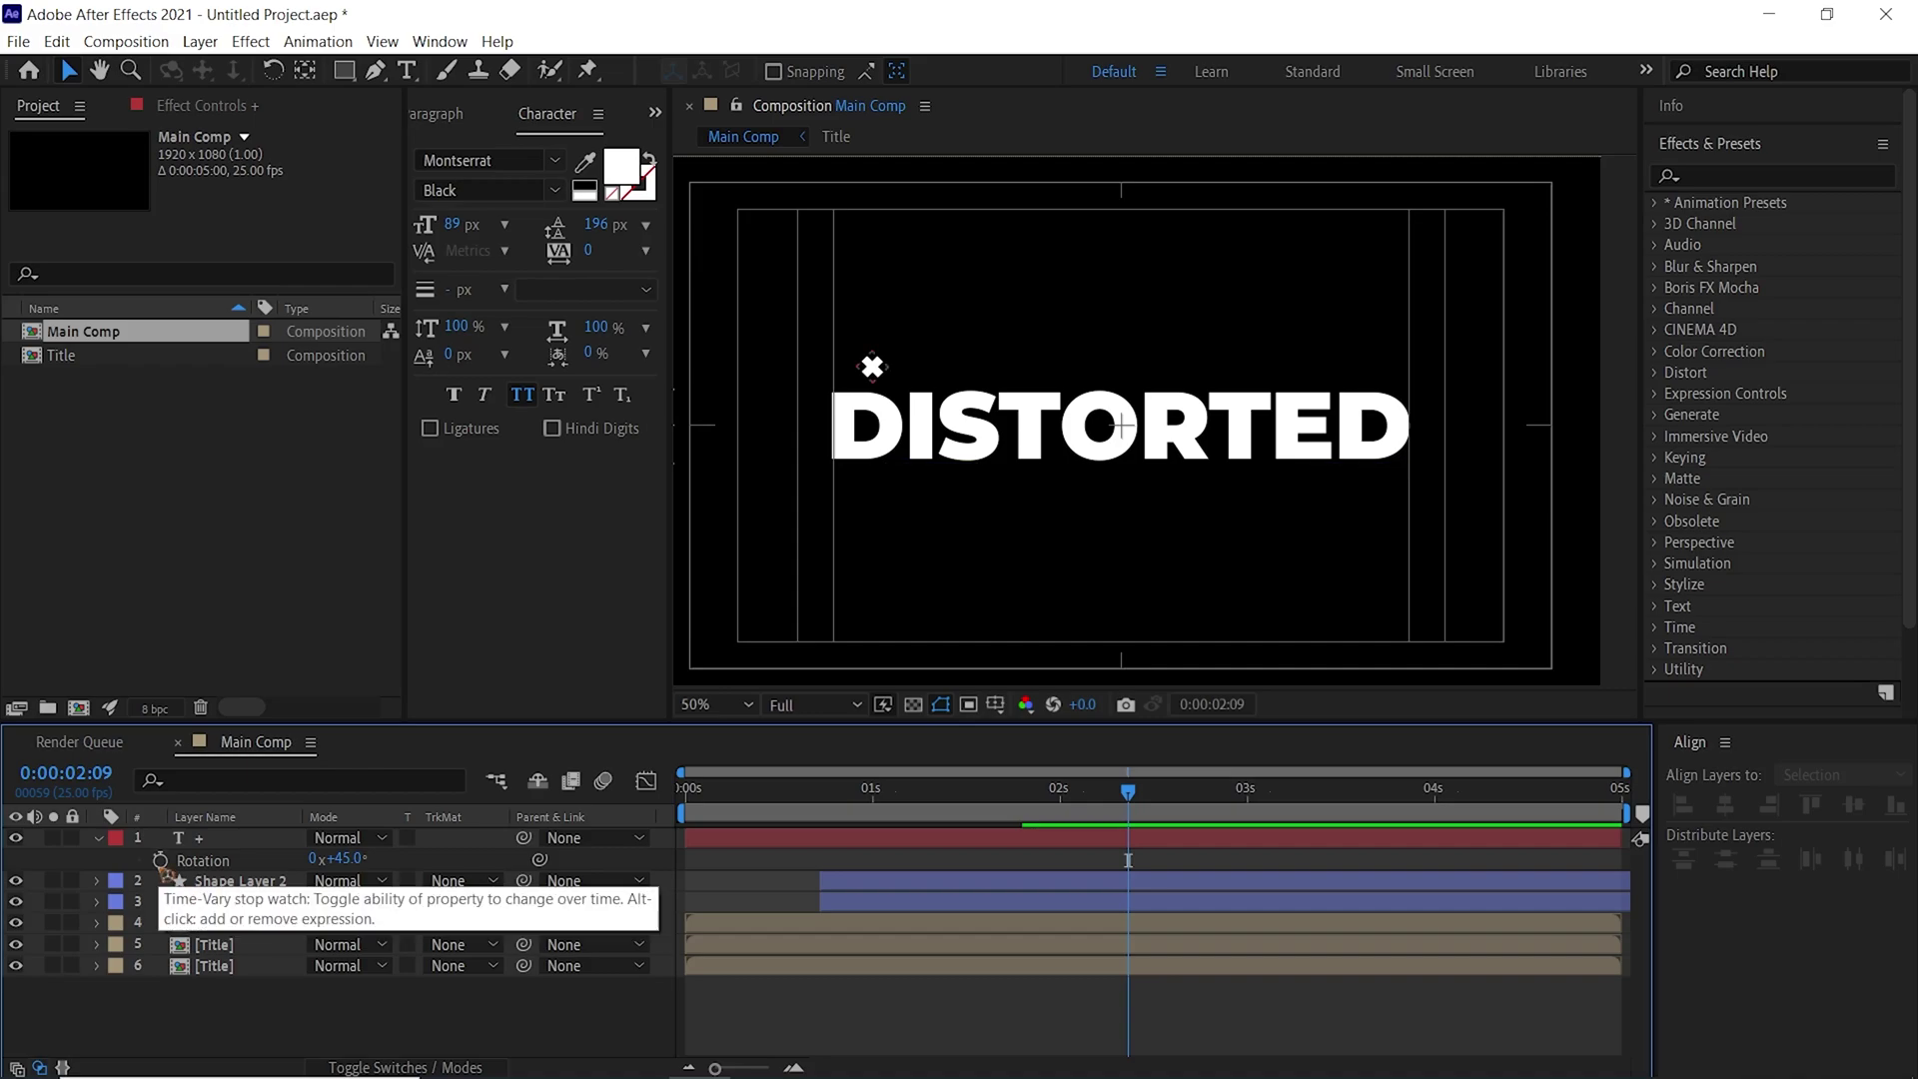
pyautogui.keyDown('alt'); pyautogui.click(161, 861); pyautogui.keyUp('alt')
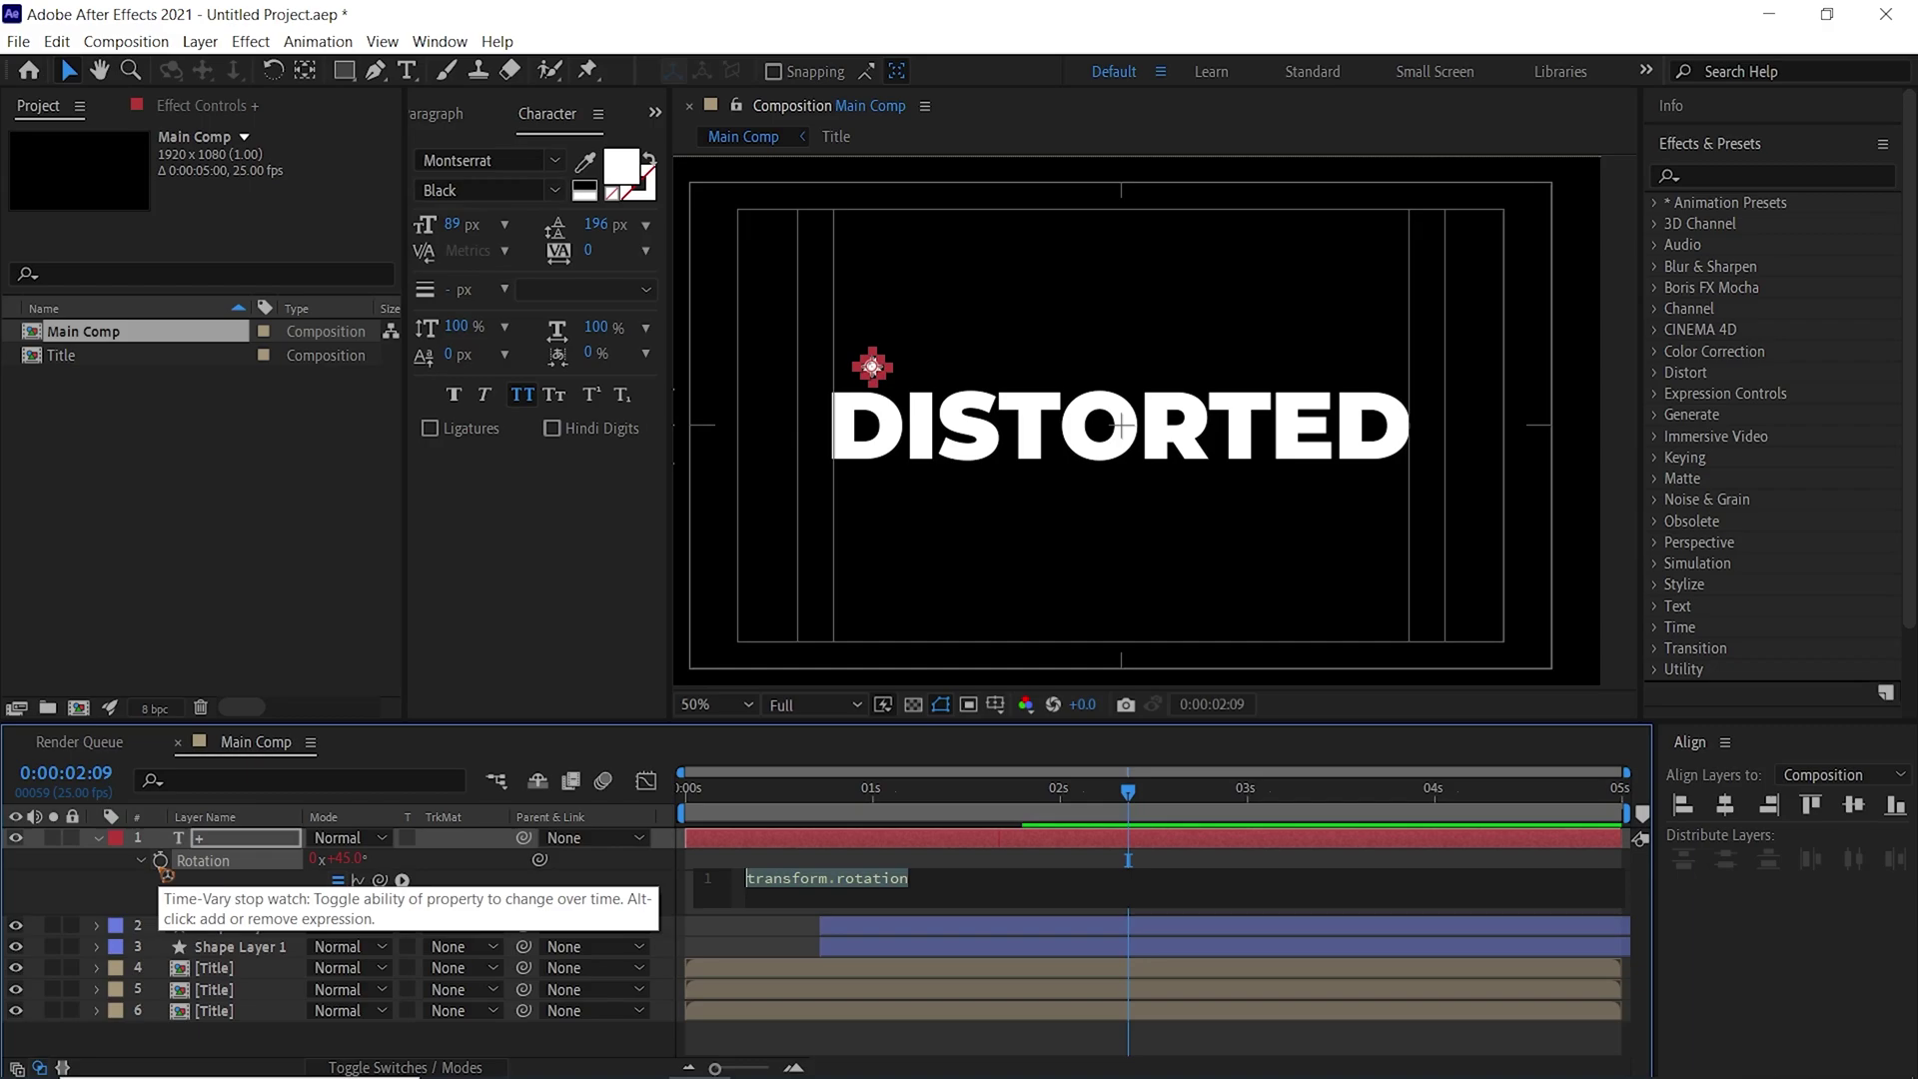
pyautogui.write('wiggle(5,50')
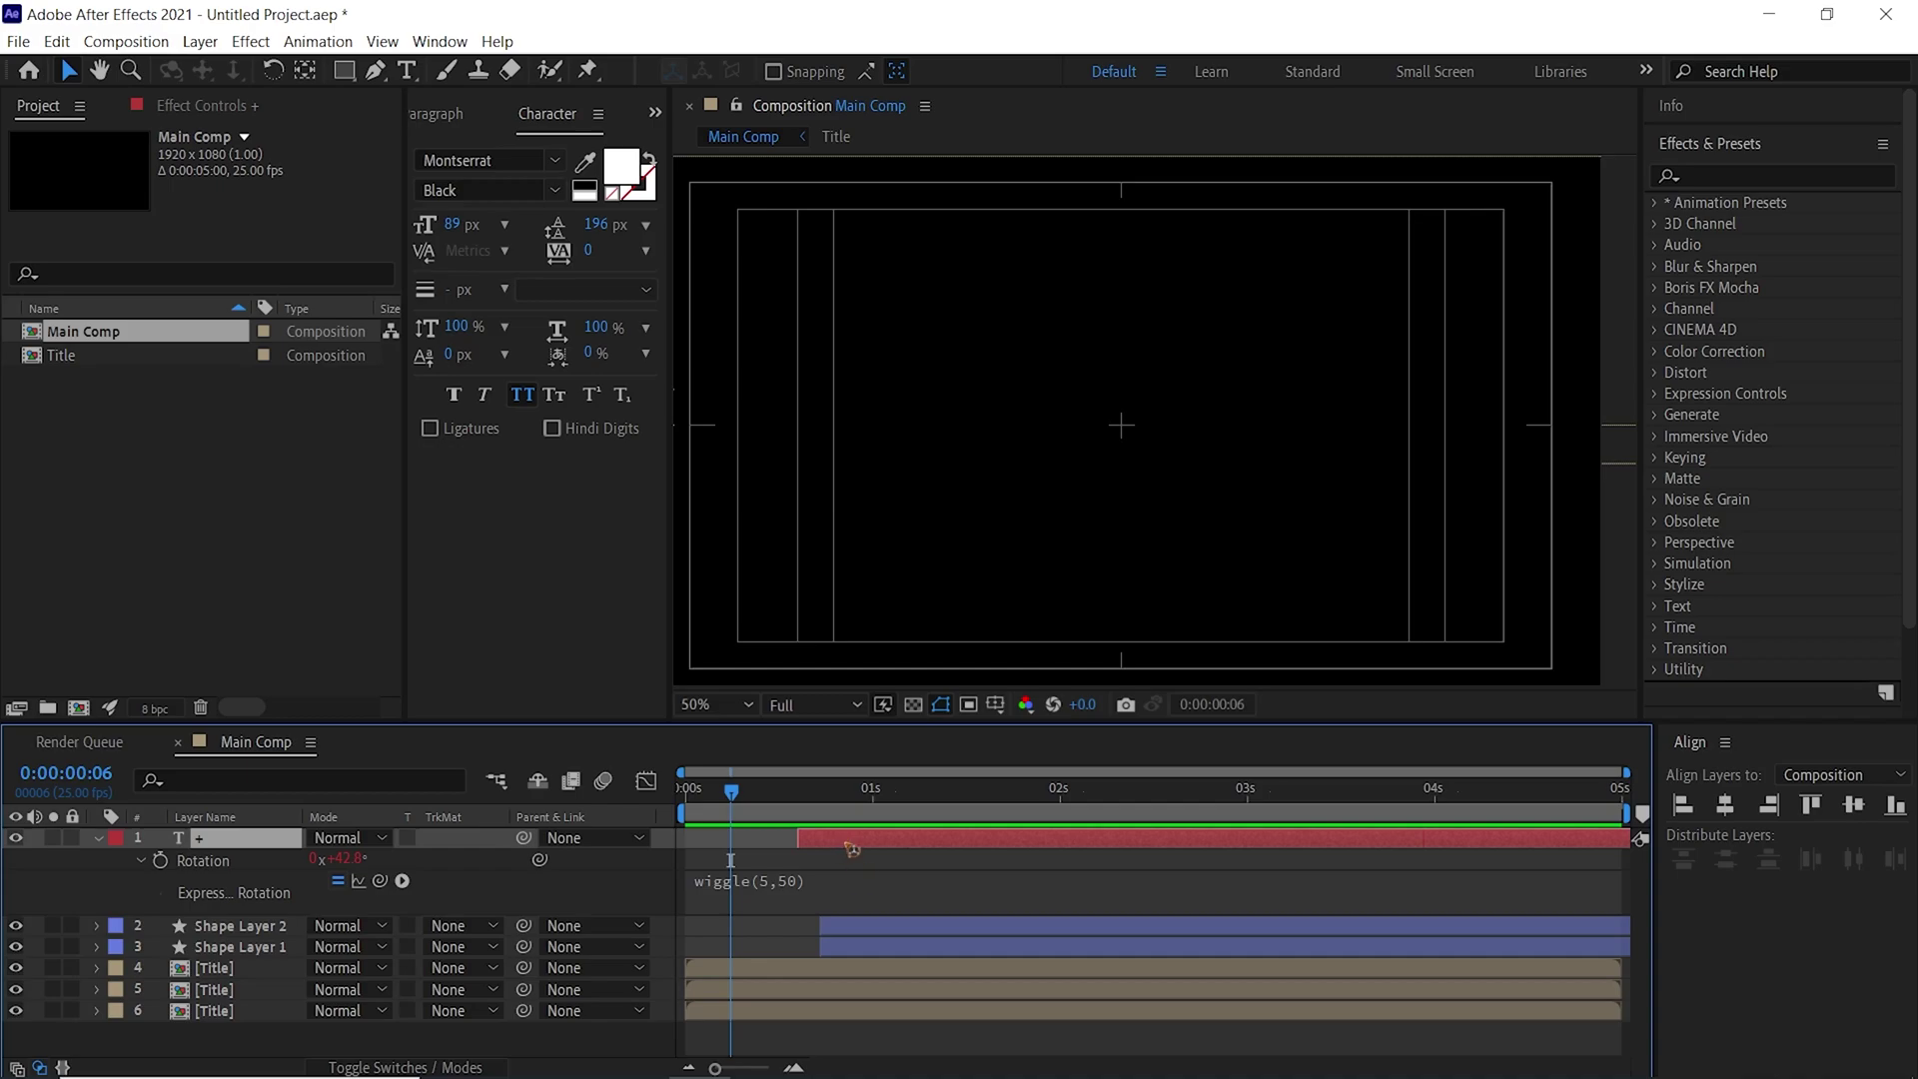
# Shift the plus sign layer to start at about 1:04 and split it at 1:10
pyautogui.moveTo(848, 845); pyautogui.dragTo(946, 844)
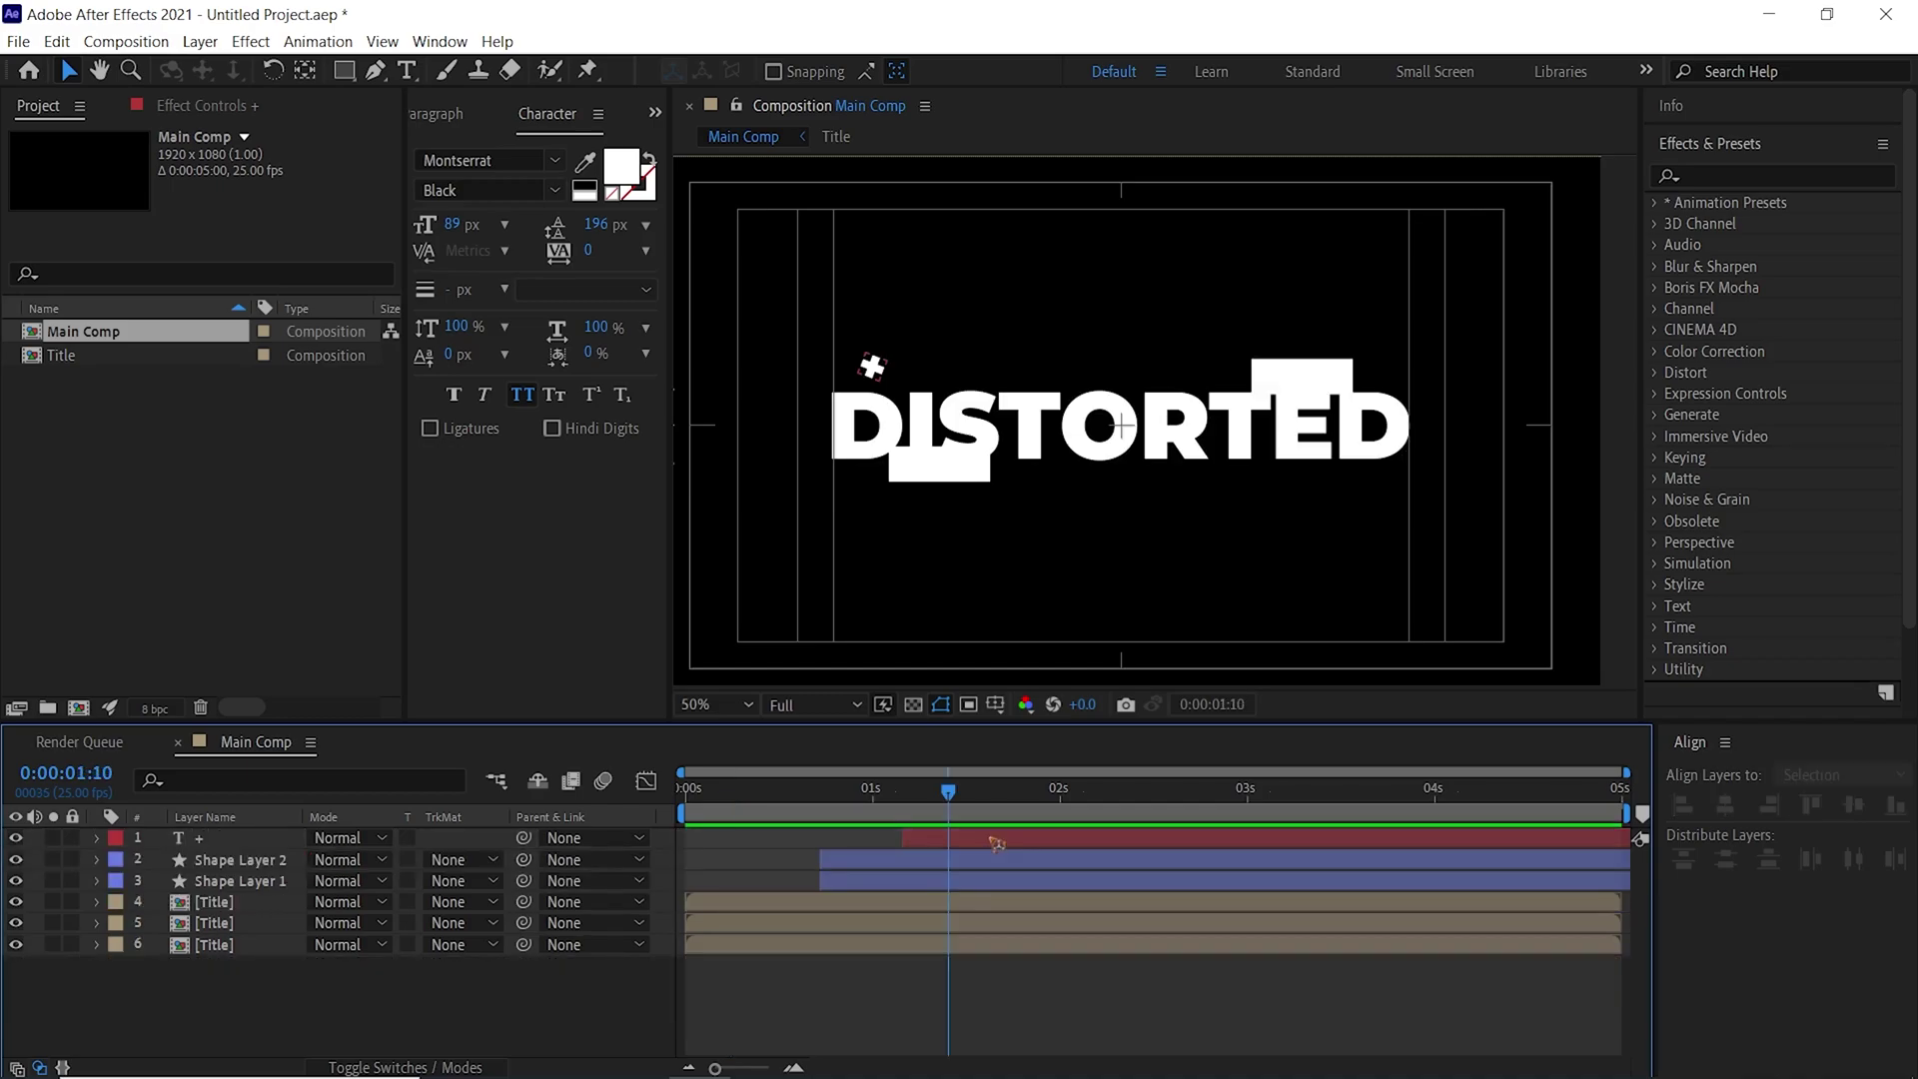
pyautogui.click(992, 839)
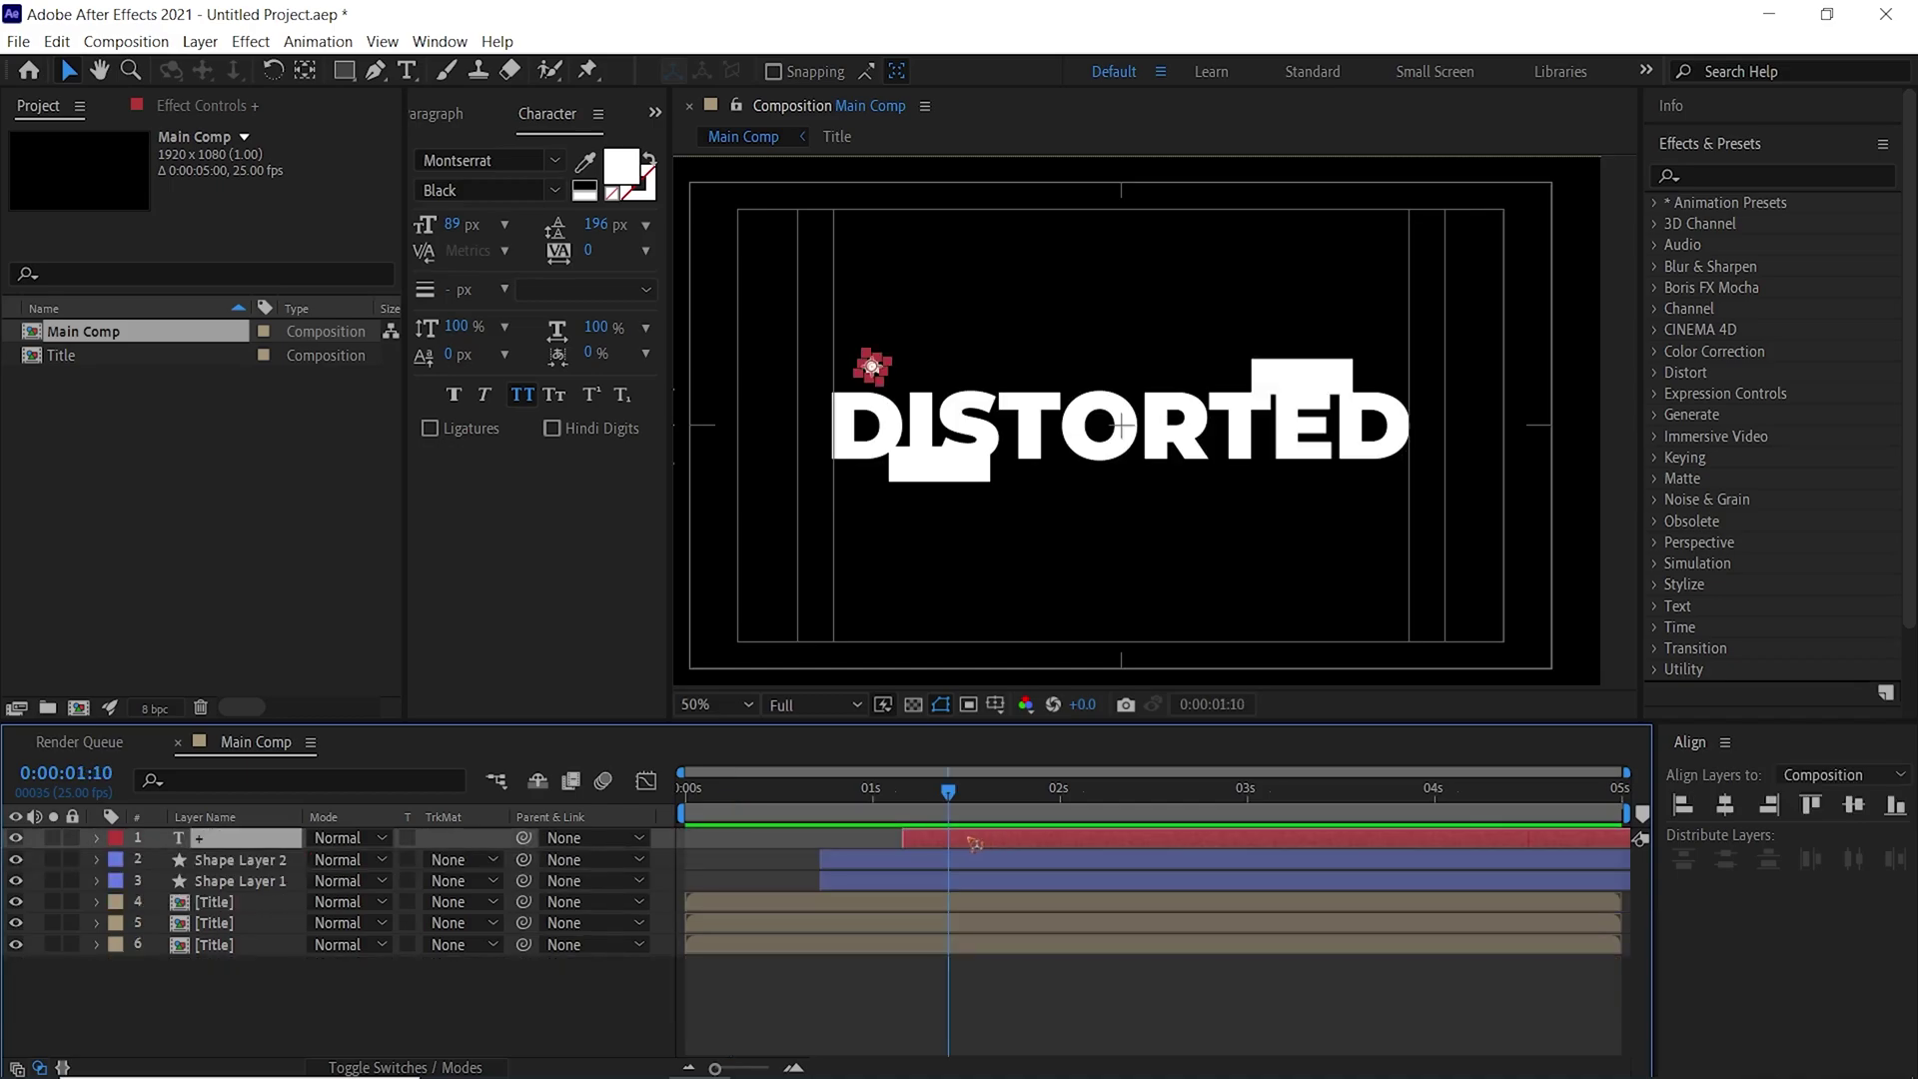
pyautogui.hotkey('ctrl', 'shift', 'd')
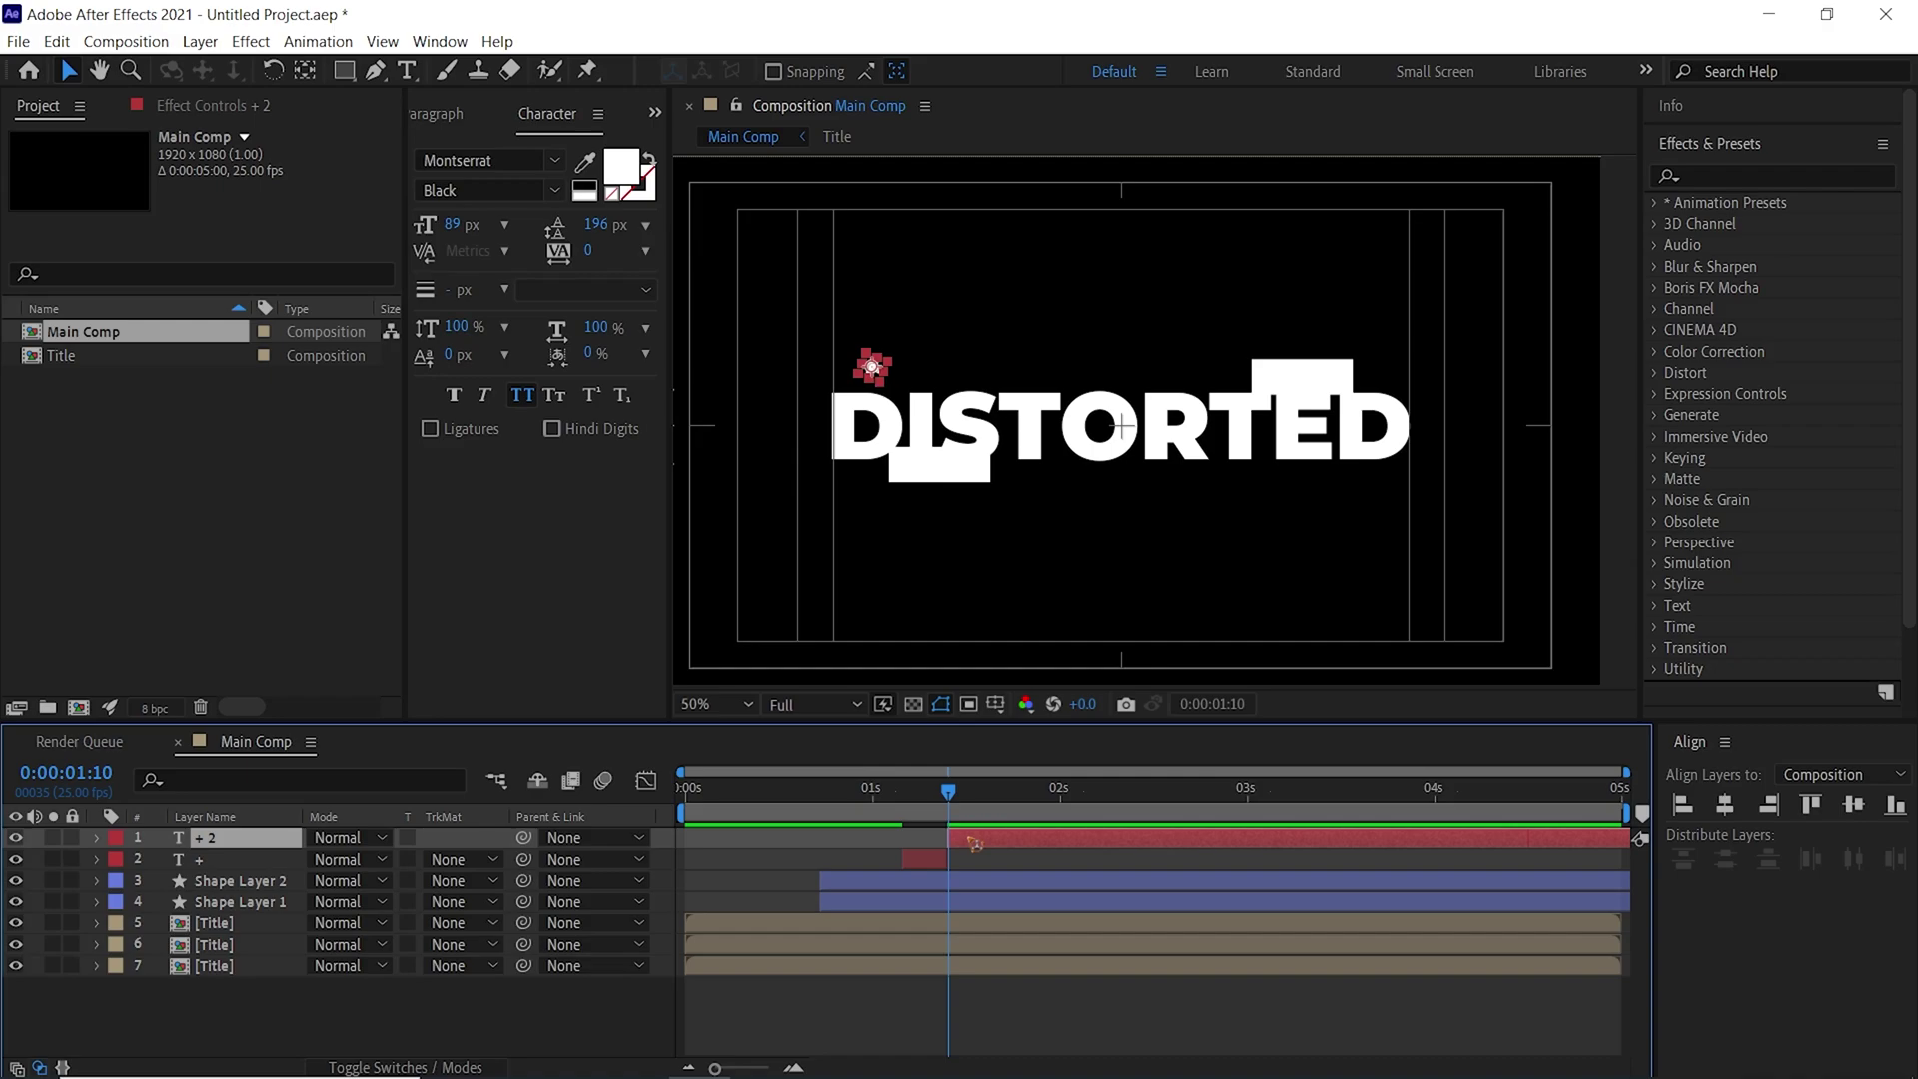
# Move the second plus sign segment below the title's E and scale it to 68%
pyautogui.scroll(1, 953, 427)
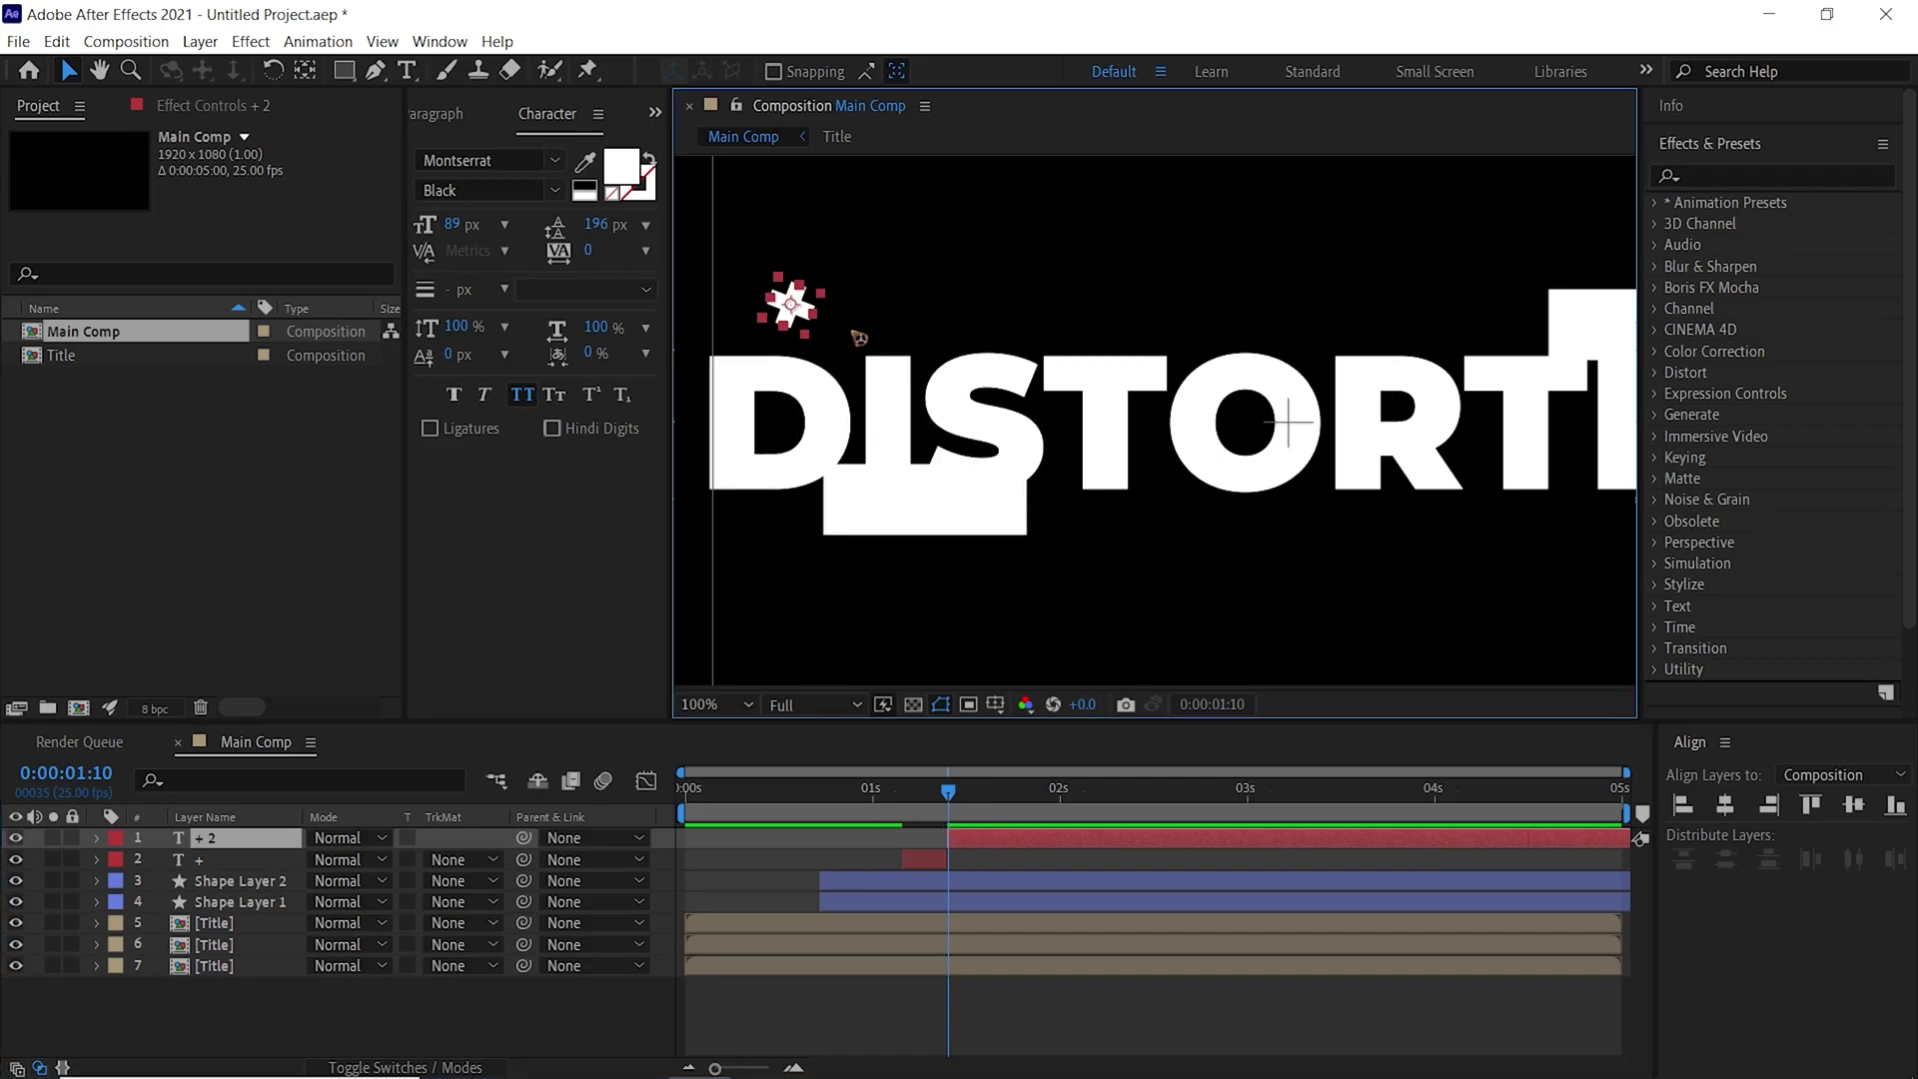
pyautogui.moveTo(790, 306); pyautogui.dragTo(1555, 545)
pyautogui.moveTo(1340, 491); pyautogui.dragTo(1011, 472)
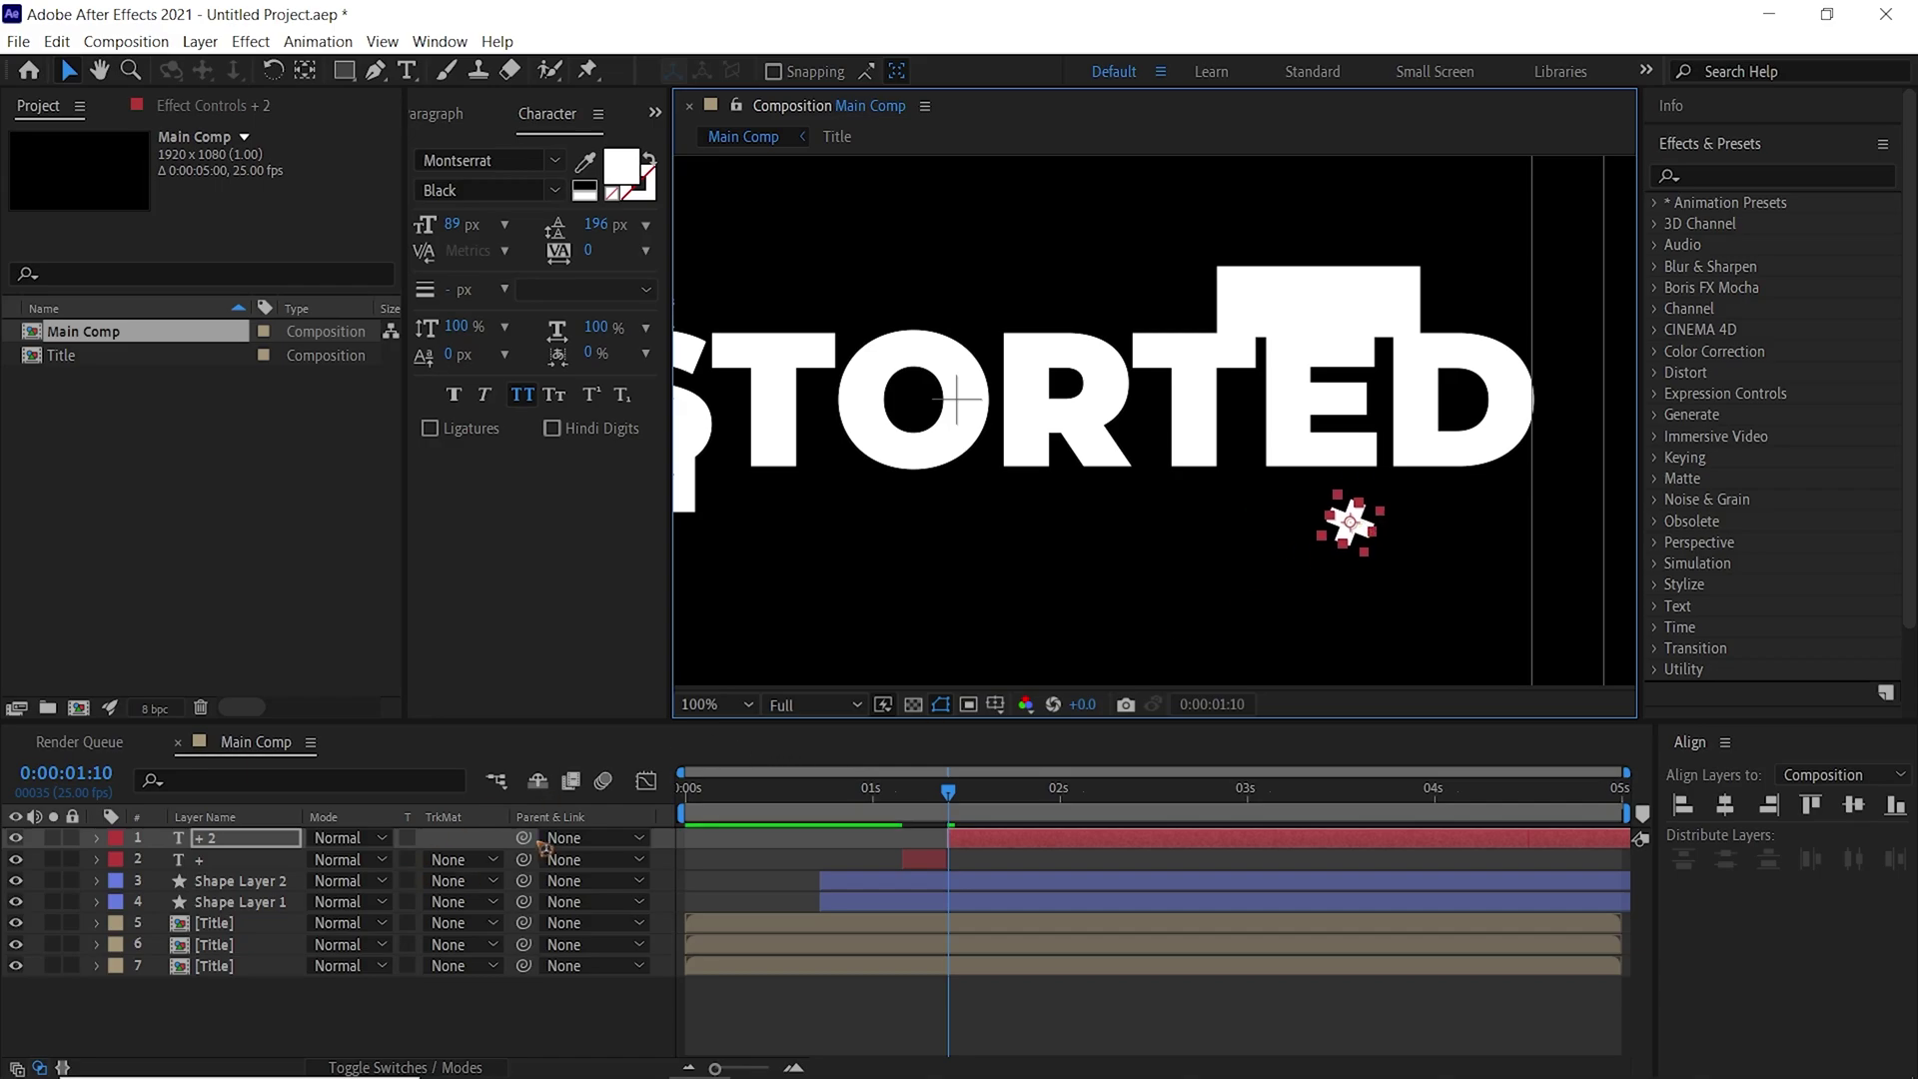
pyautogui.press('s')
pyautogui.moveTo(340, 857); pyautogui.dragTo(307, 857)
# Split the second plus sign layer at 1:15
pyautogui.moveTo(951, 793); pyautogui.dragTo(987, 799)
pyautogui.click(1002, 843)
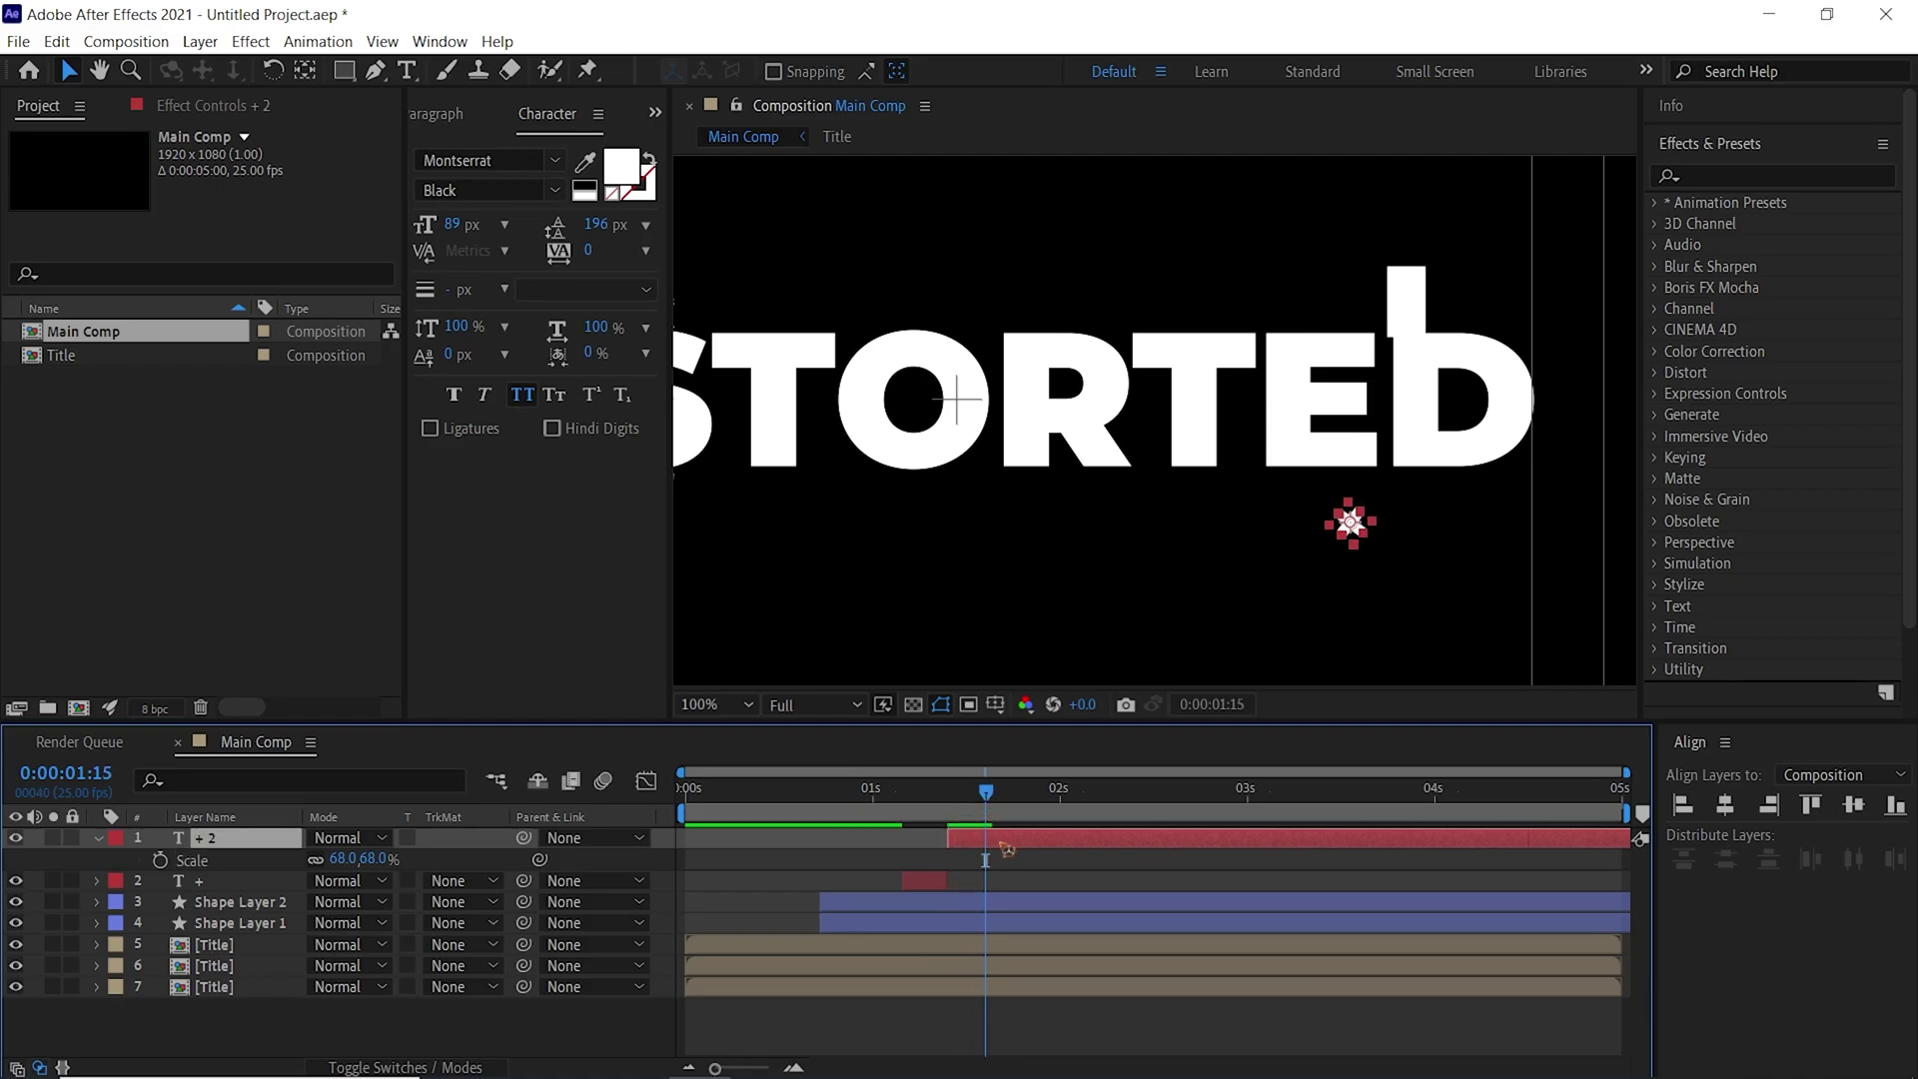
pyautogui.hotkey('ctrl', 'shift', 'd')
# Place the third plus sign segment above the title's R and scale it to 80%
pyautogui.scroll(1, 1037, 208)
pyautogui.press('s')
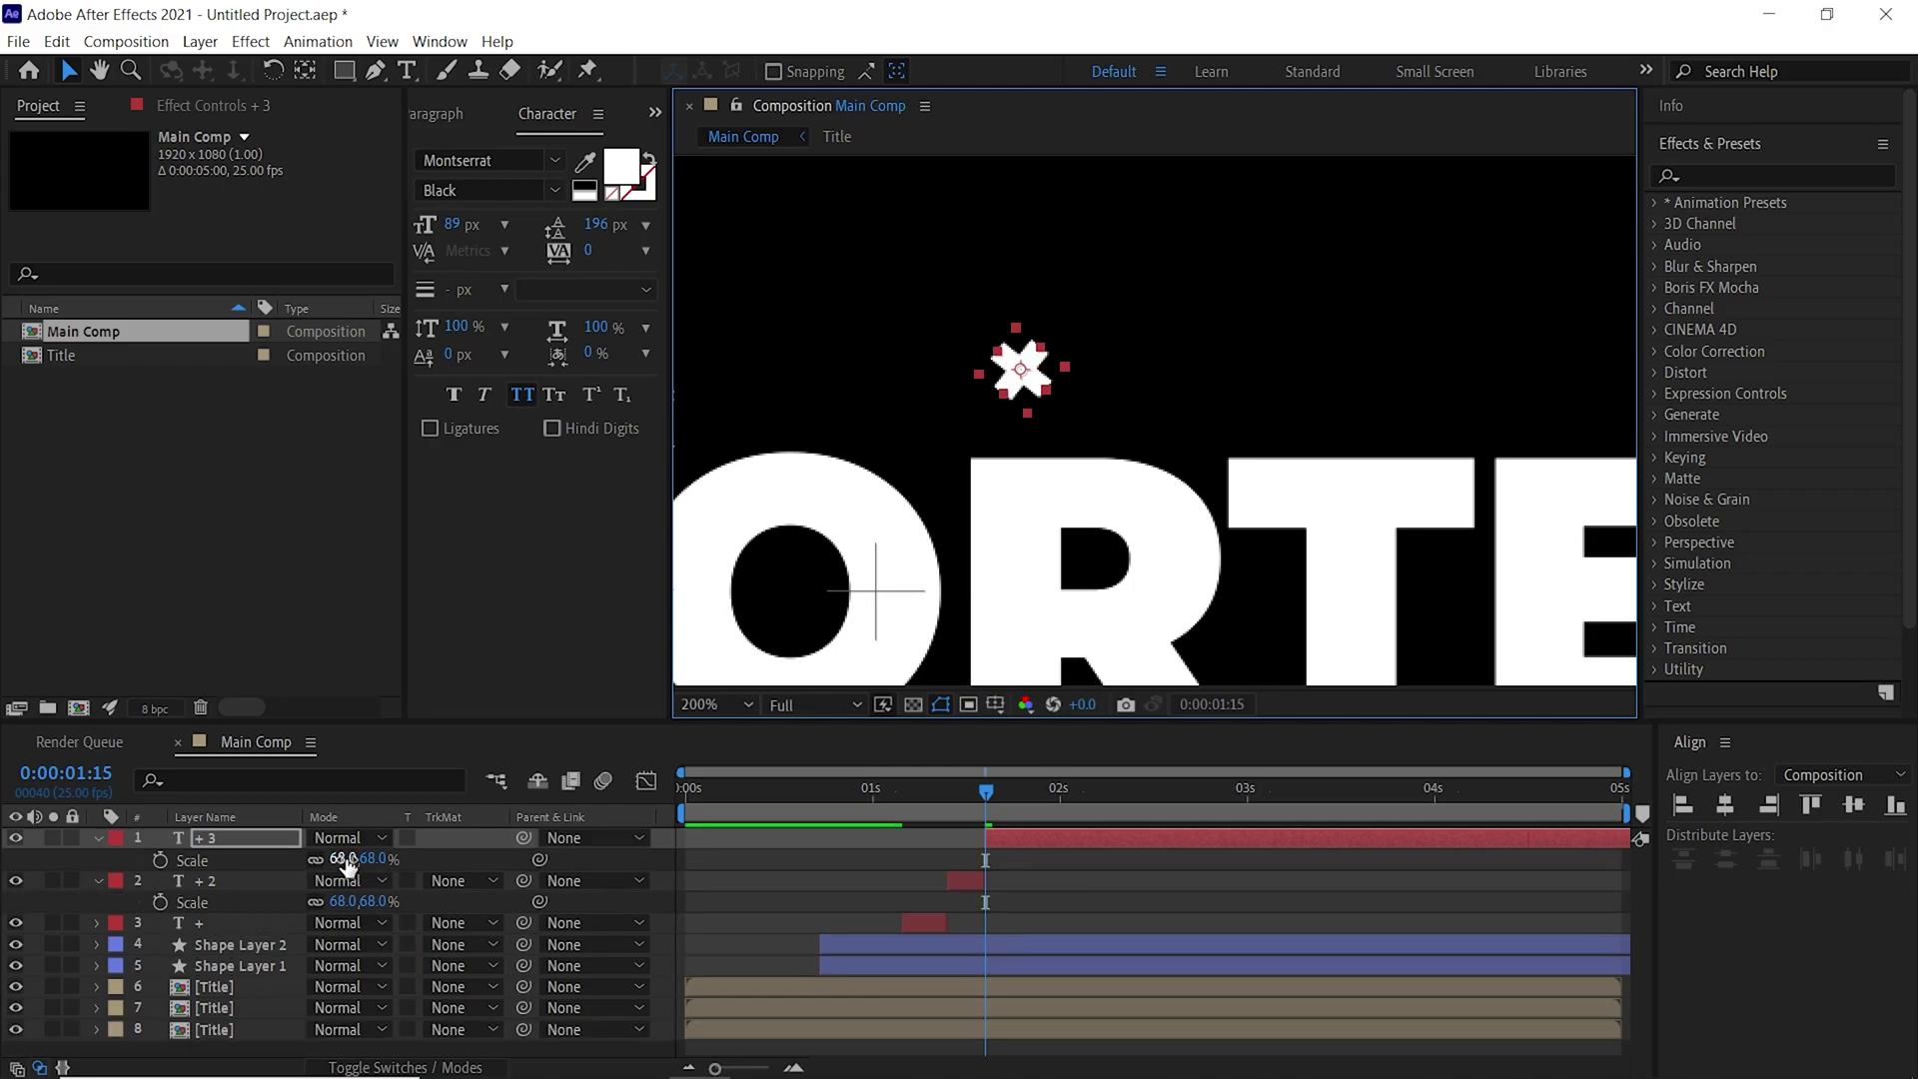
pyautogui.moveTo(336, 860); pyautogui.dragTo(540, 868)
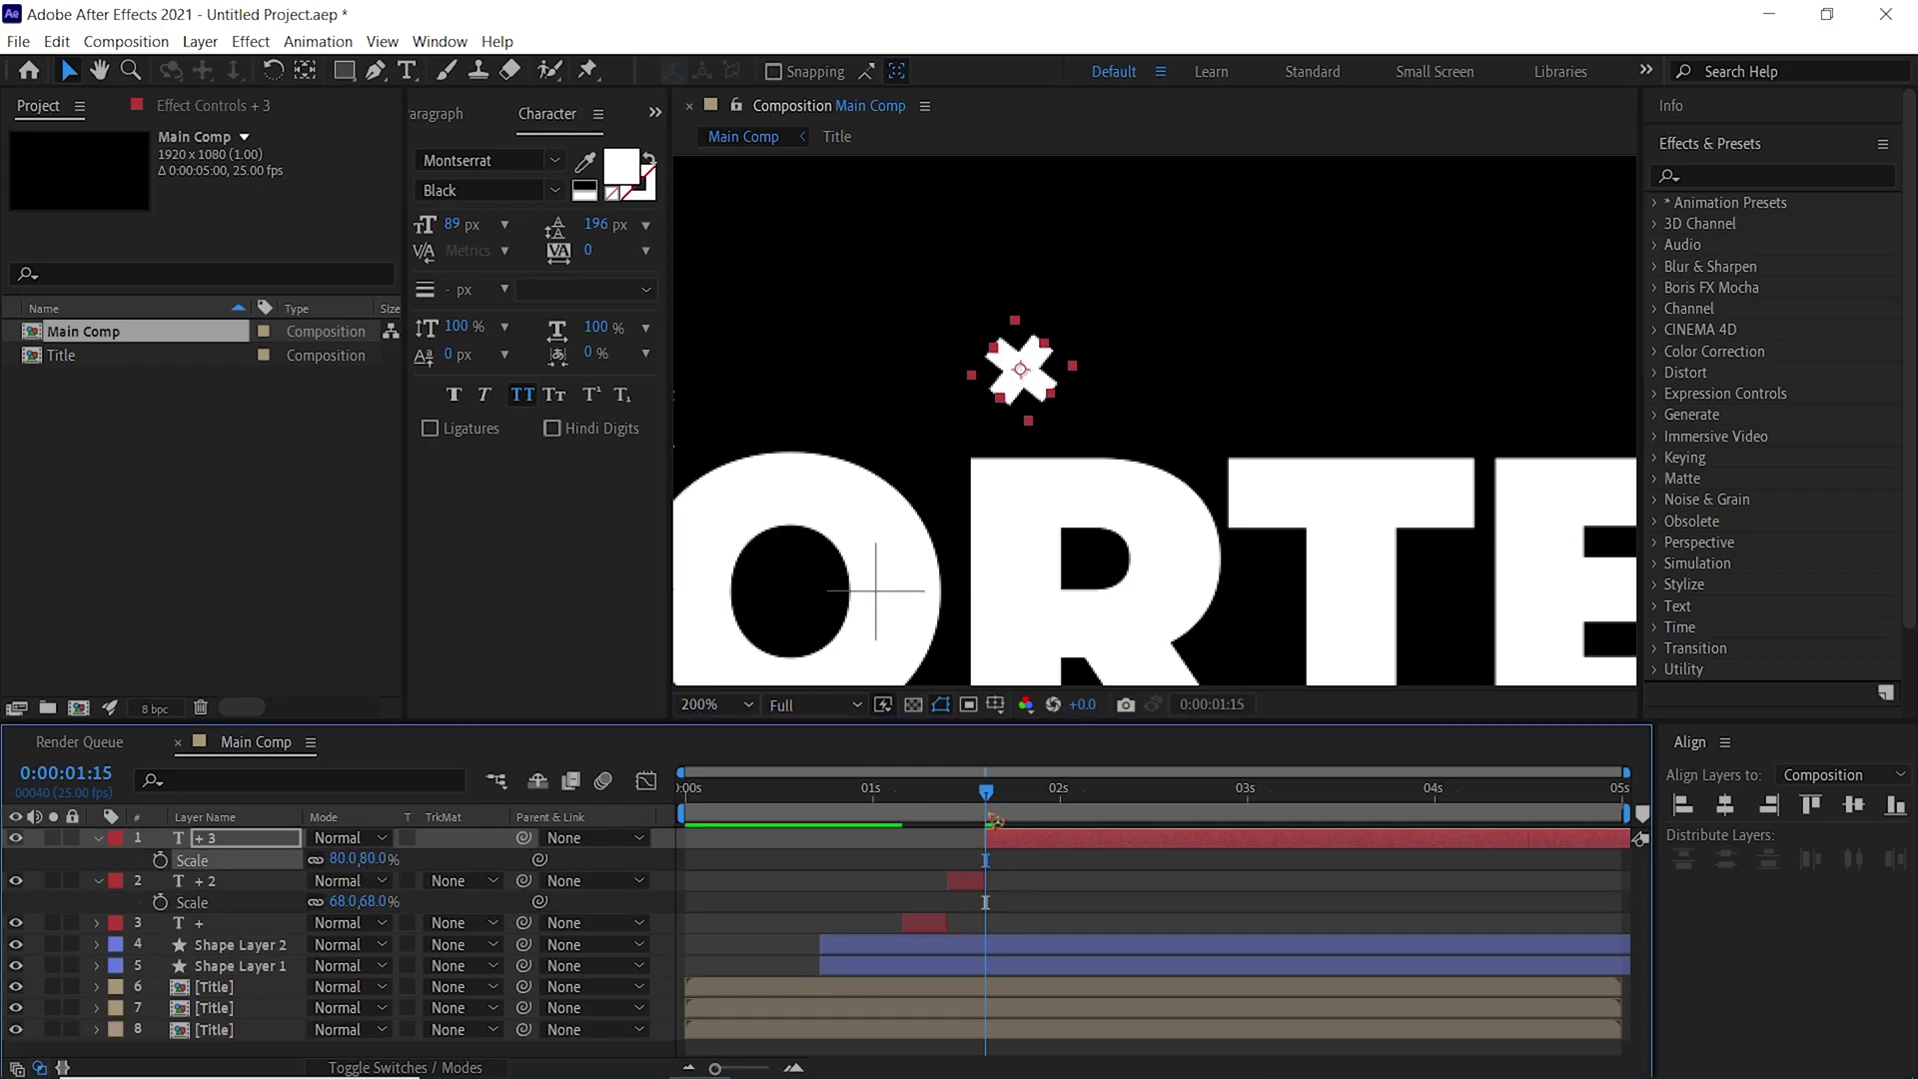
# Split the third plus sign layer at 1:19 and move the new segment below the title's first T
pyautogui.click(1016, 797)
pyautogui.click(1033, 839)
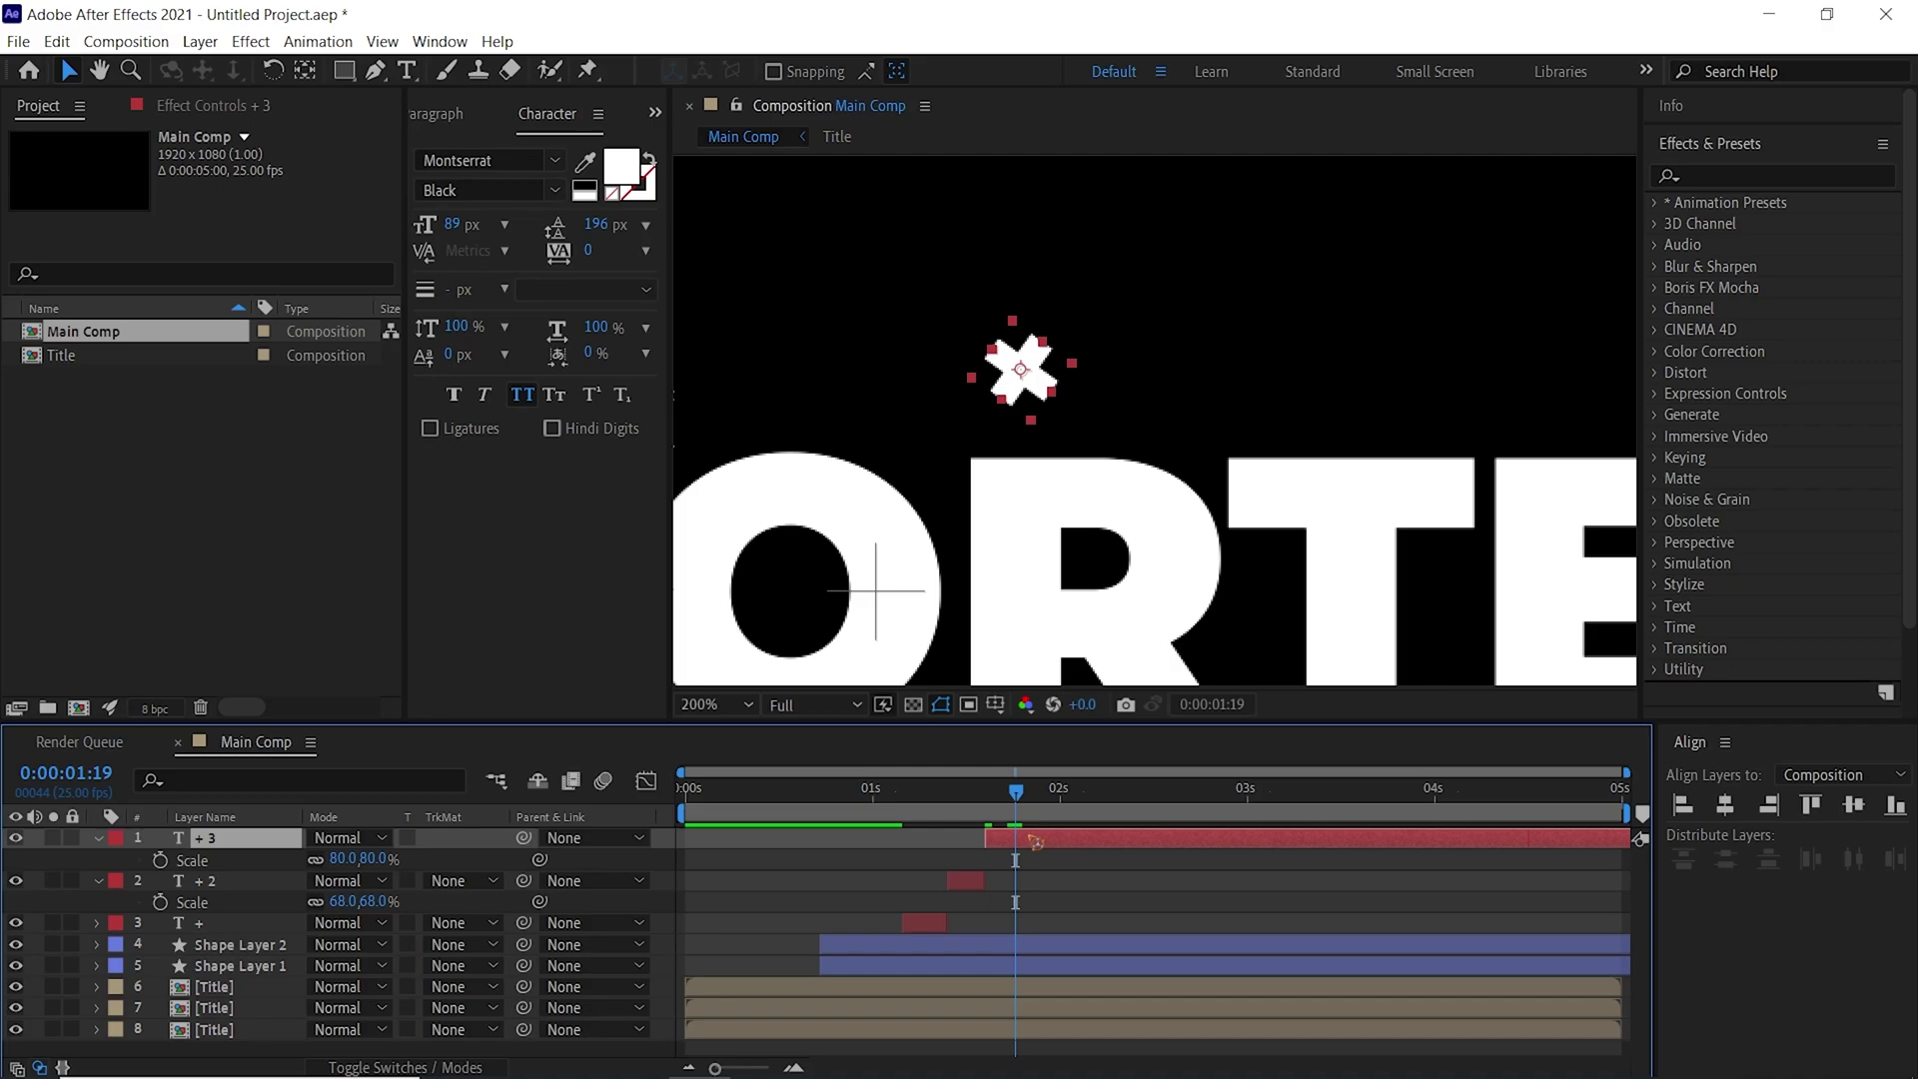
pyautogui.hotkey('ctrl', 'shift', 'd')
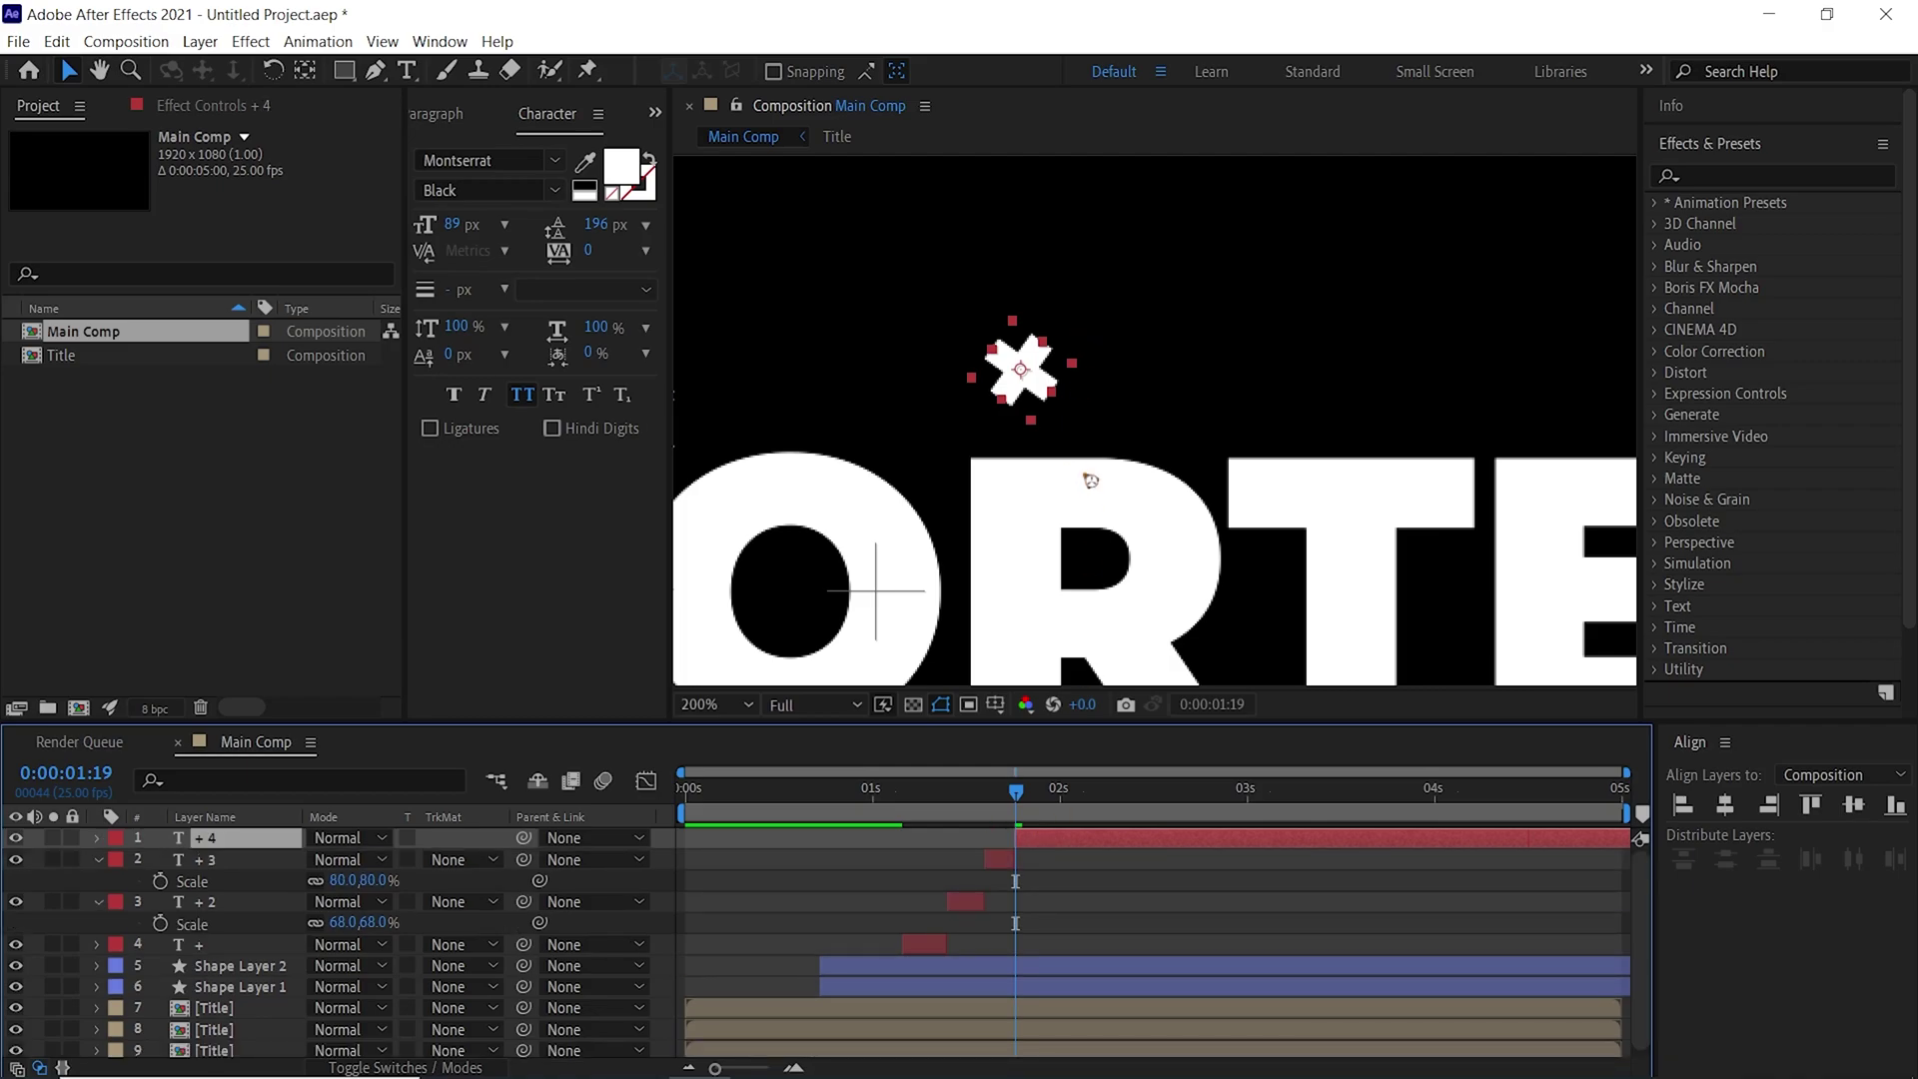
pyautogui.press(',')
pyautogui.moveTo(1109, 396); pyautogui.dragTo(859, 641)
# Split the fourth plus sign layer at 1:23
pyautogui.moveTo(1024, 791); pyautogui.dragTo(1055, 801)
pyautogui.press('pagedown')
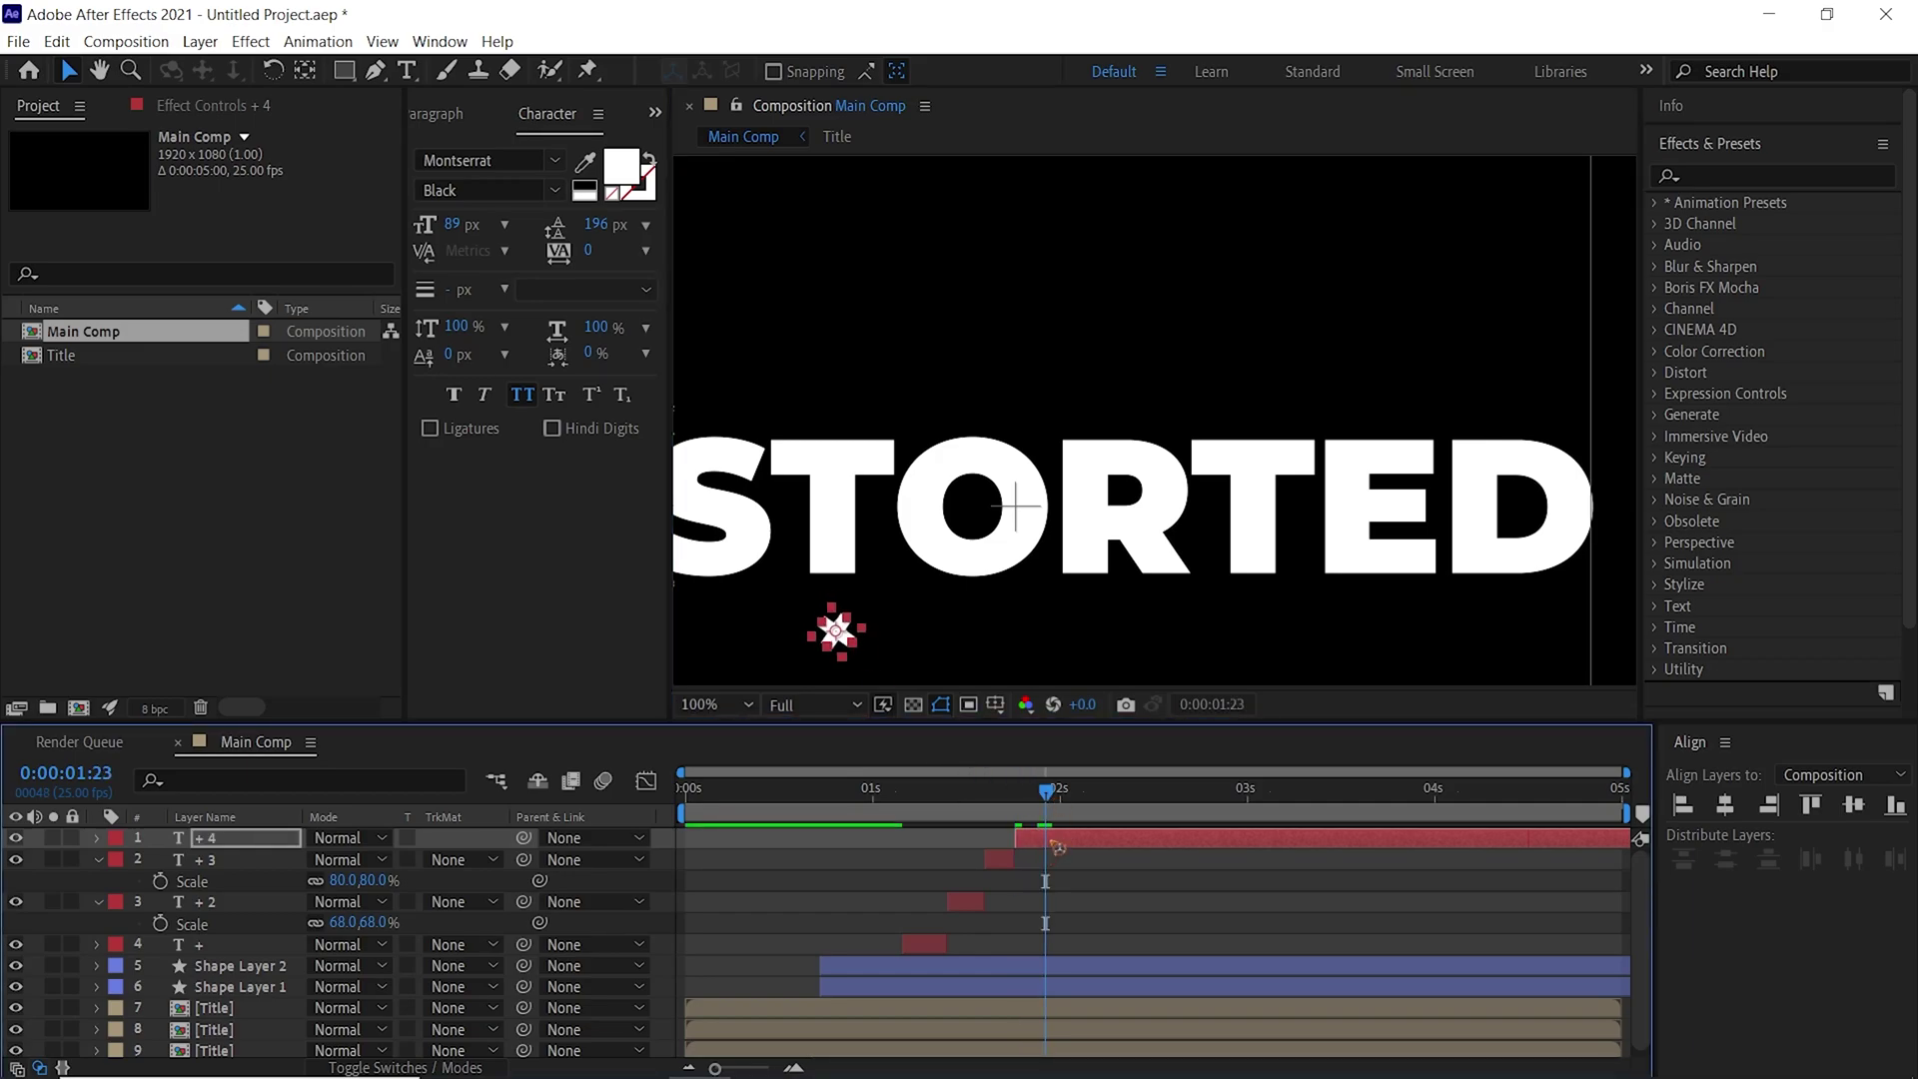
pyautogui.click(1050, 840)
pyautogui.hotkey('ctrl', 'd')
pyautogui.press('[')
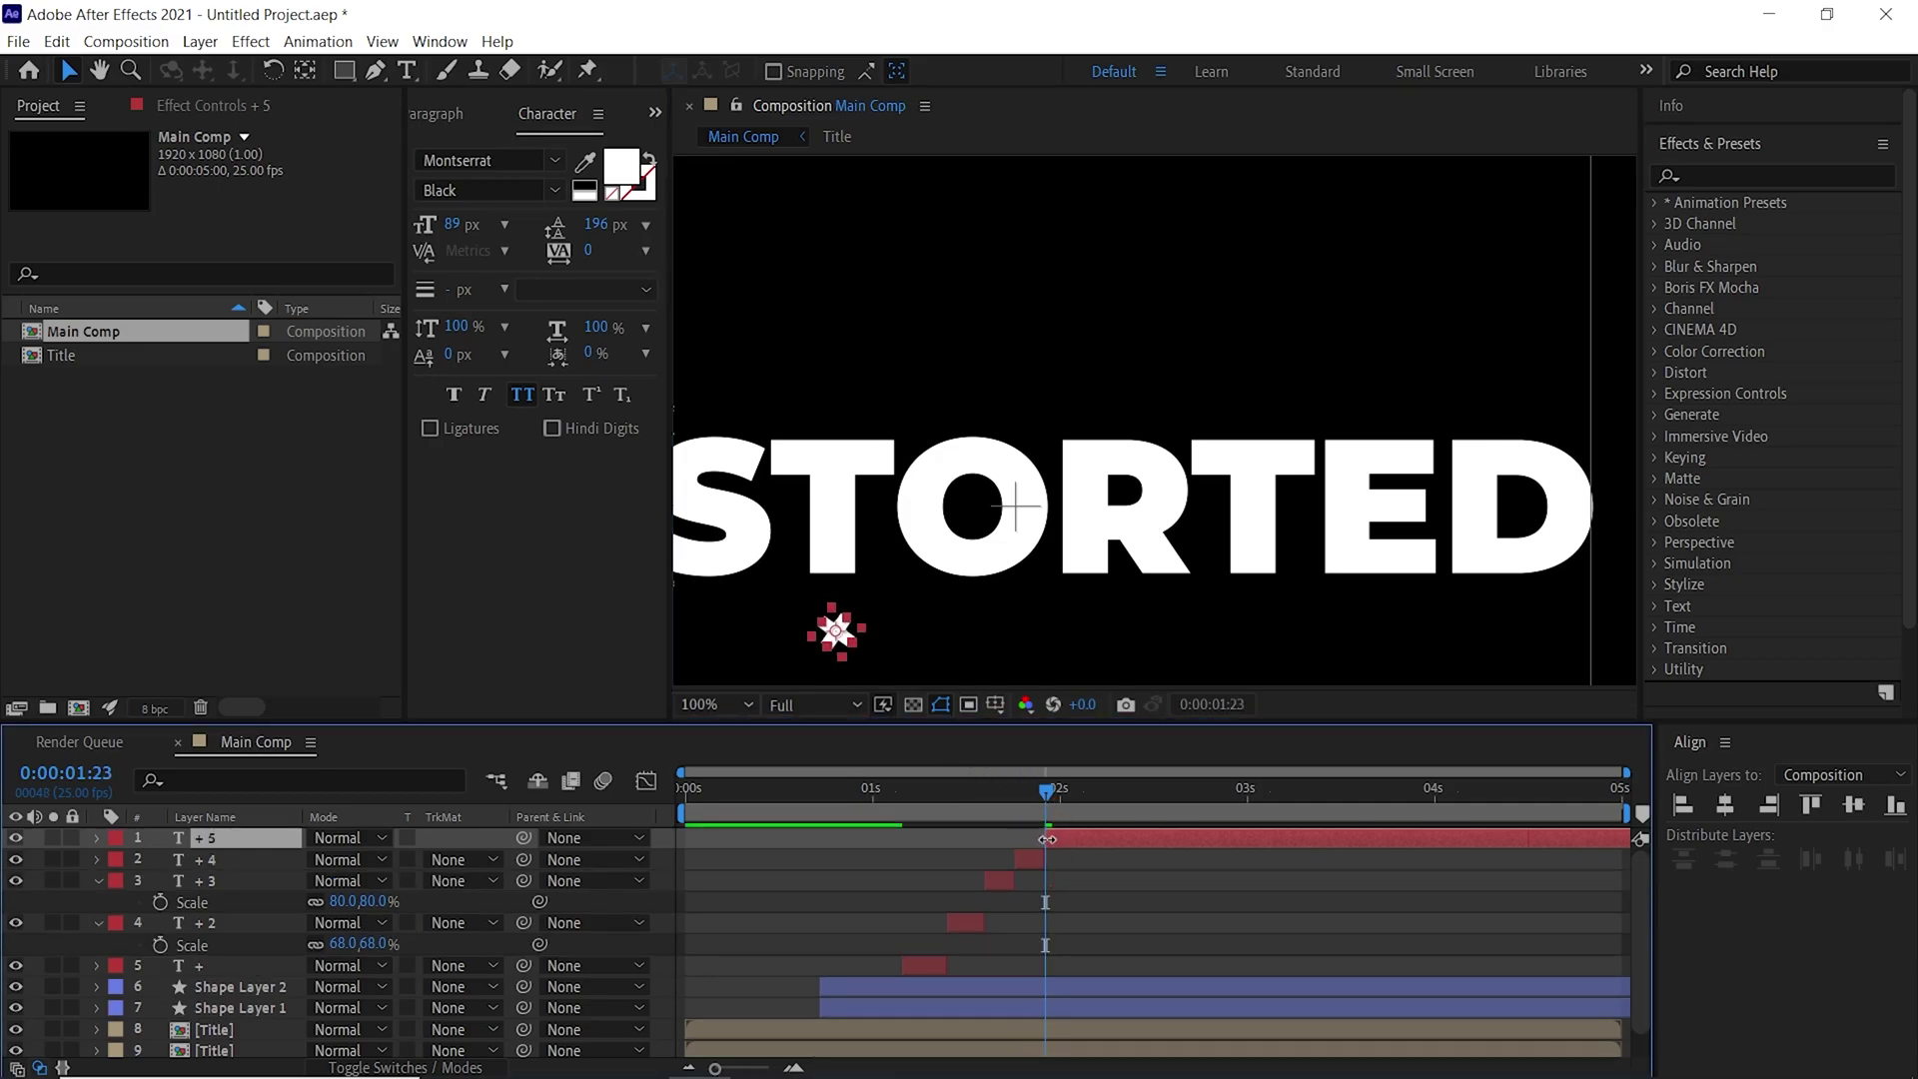
# Move the fifth plus sign segment above the title's E and scale it to 56%
pyautogui.moveTo(856, 635); pyautogui.dragTo(1433, 380)
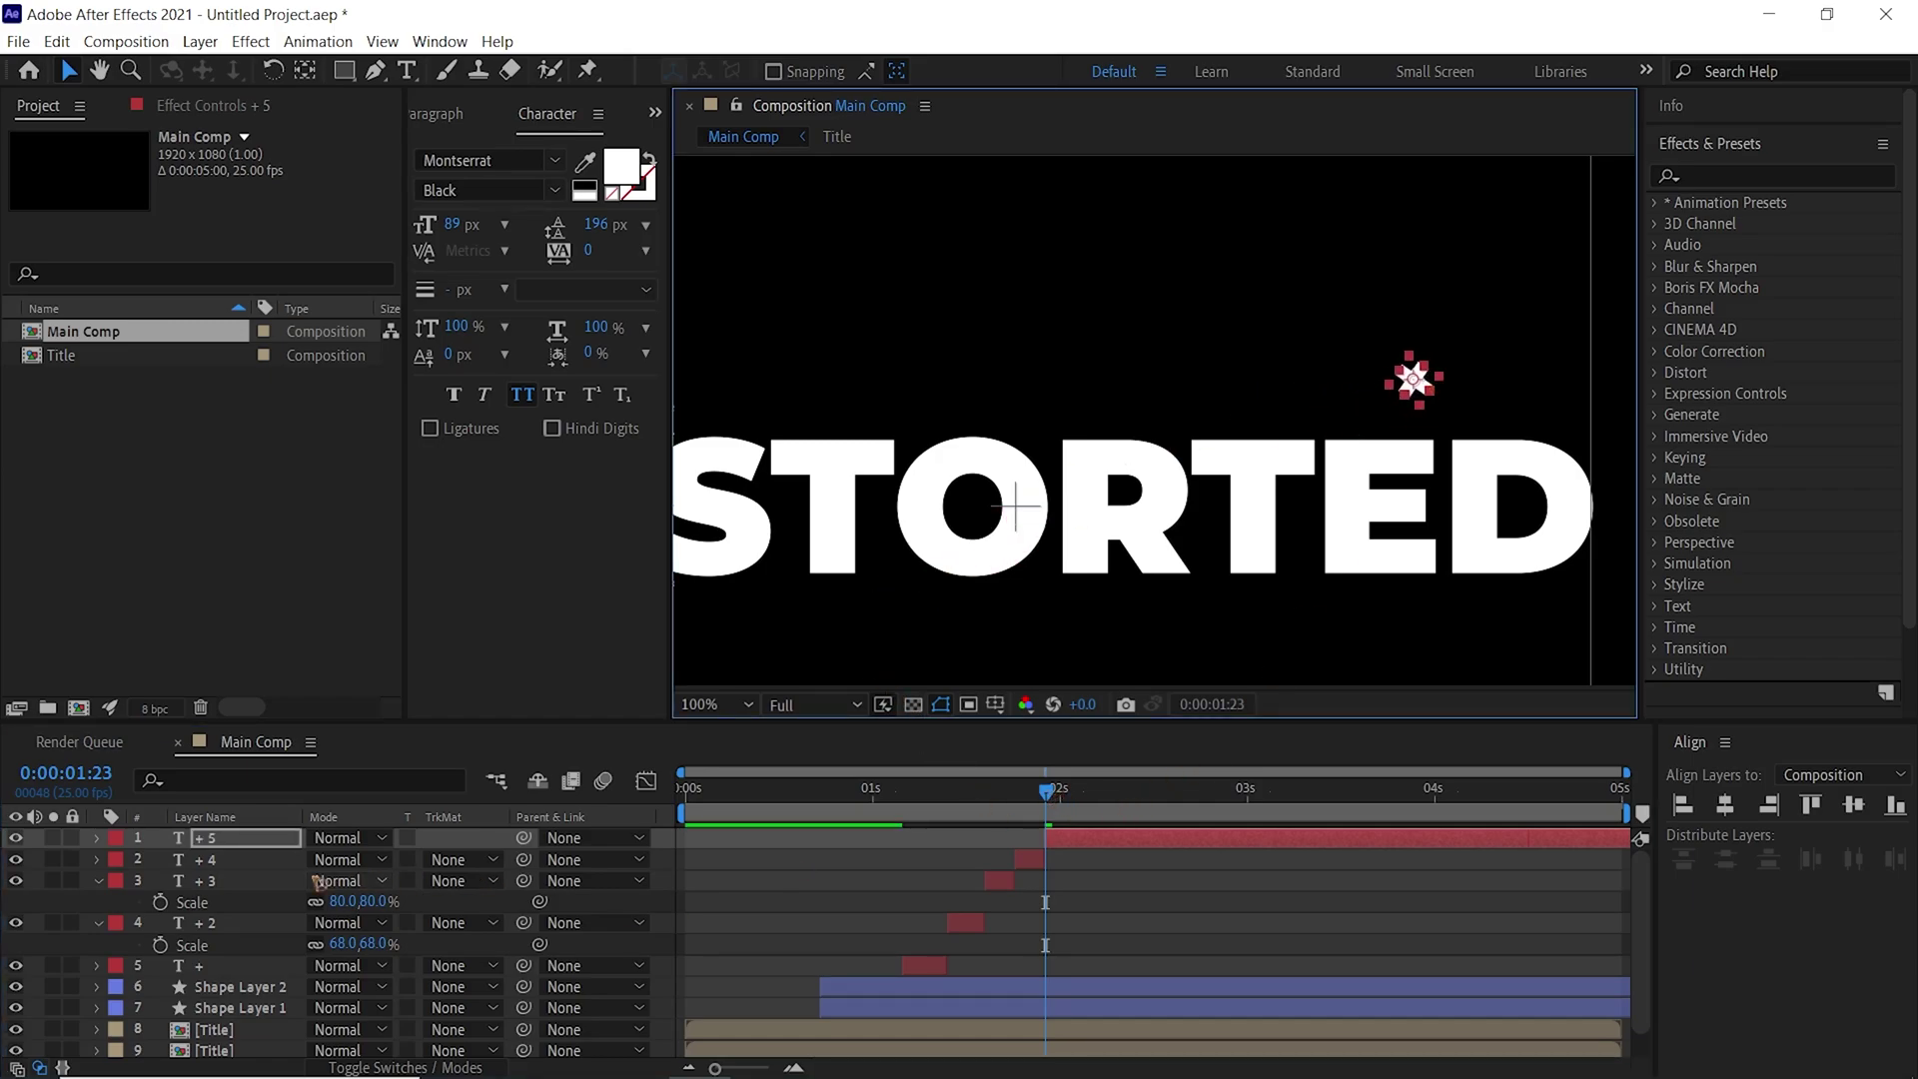
pyautogui.press('s')
pyautogui.moveTo(340, 858); pyautogui.dragTo(319, 861)
# Split the fifth plus sign layer at 2:02 and delete the remaining part
pyautogui.press('pagedown')
pyautogui.press('pagedown')
pyautogui.press('pagedown')
pyautogui.press('pagedown')
pyautogui.click(1098, 839)
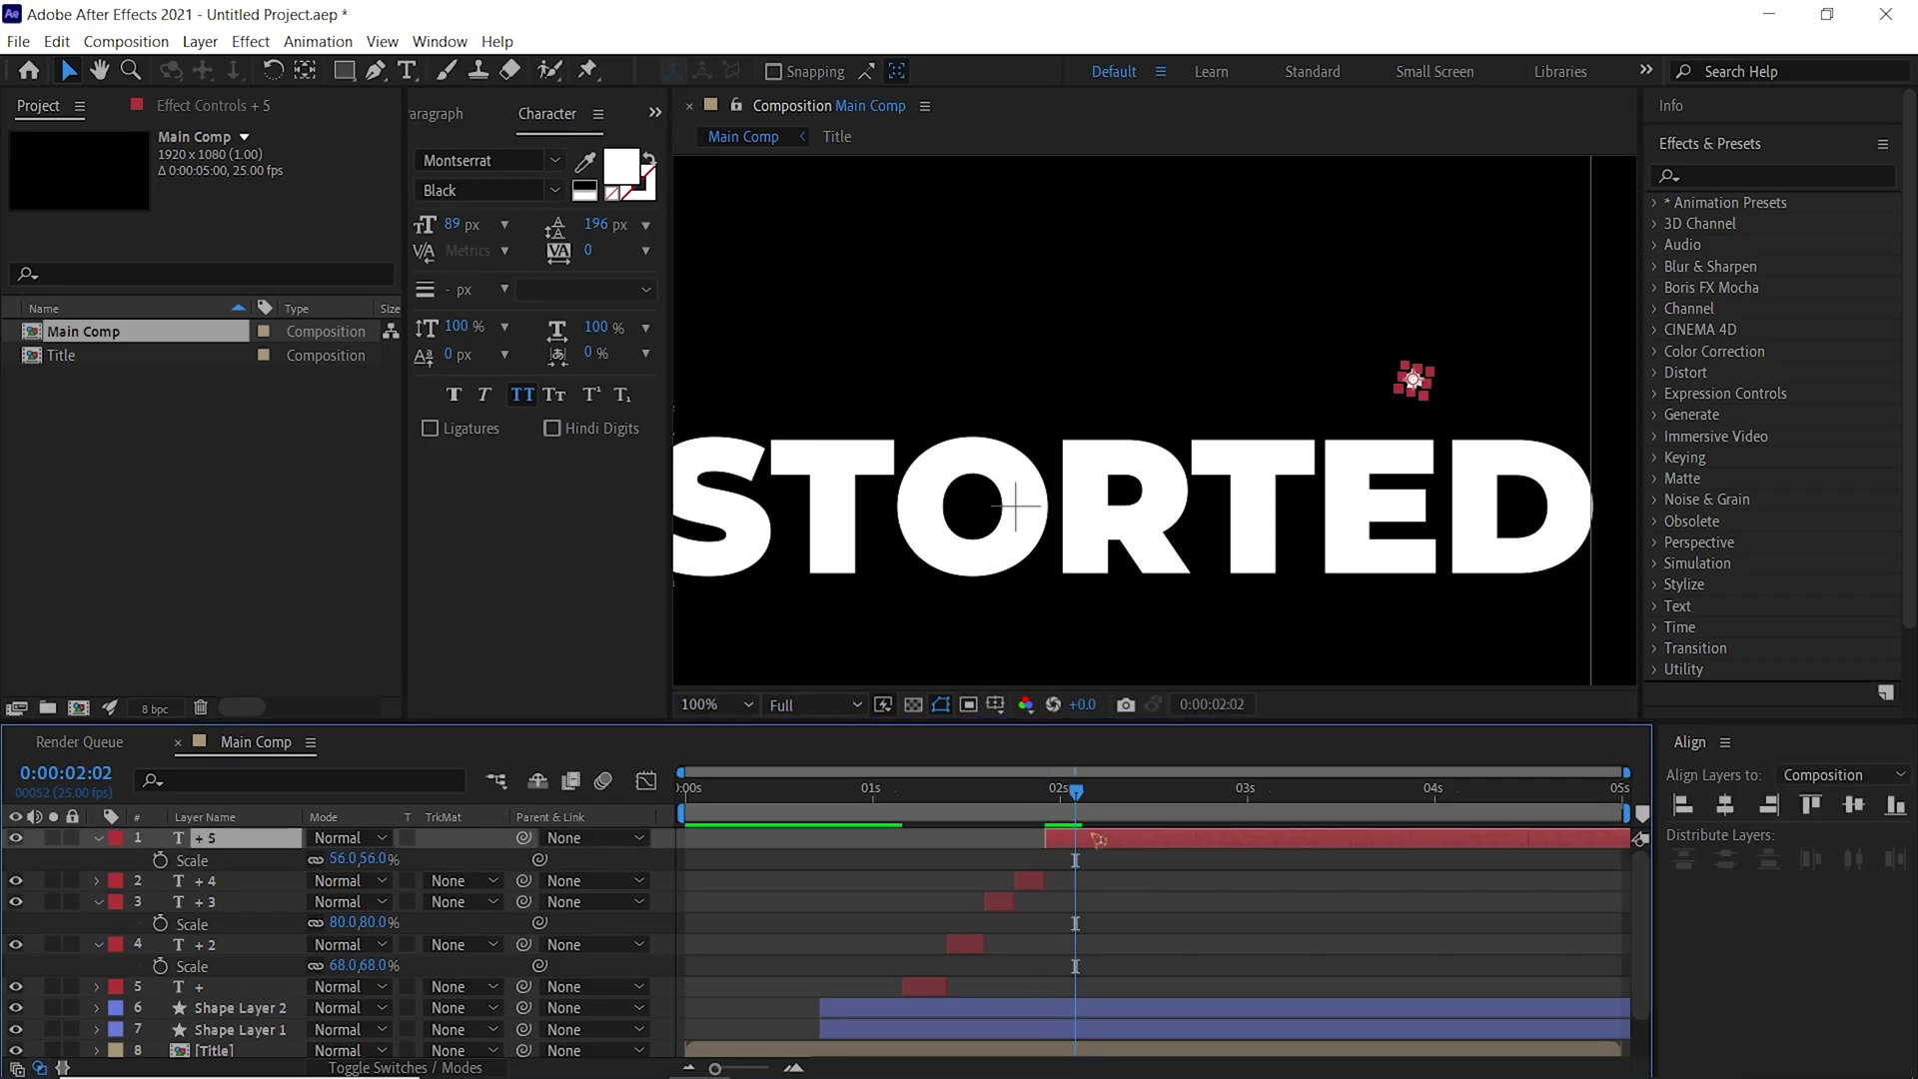
pyautogui.hotkey('ctrl', 'shift', 'd')
pyautogui.press('Delete')
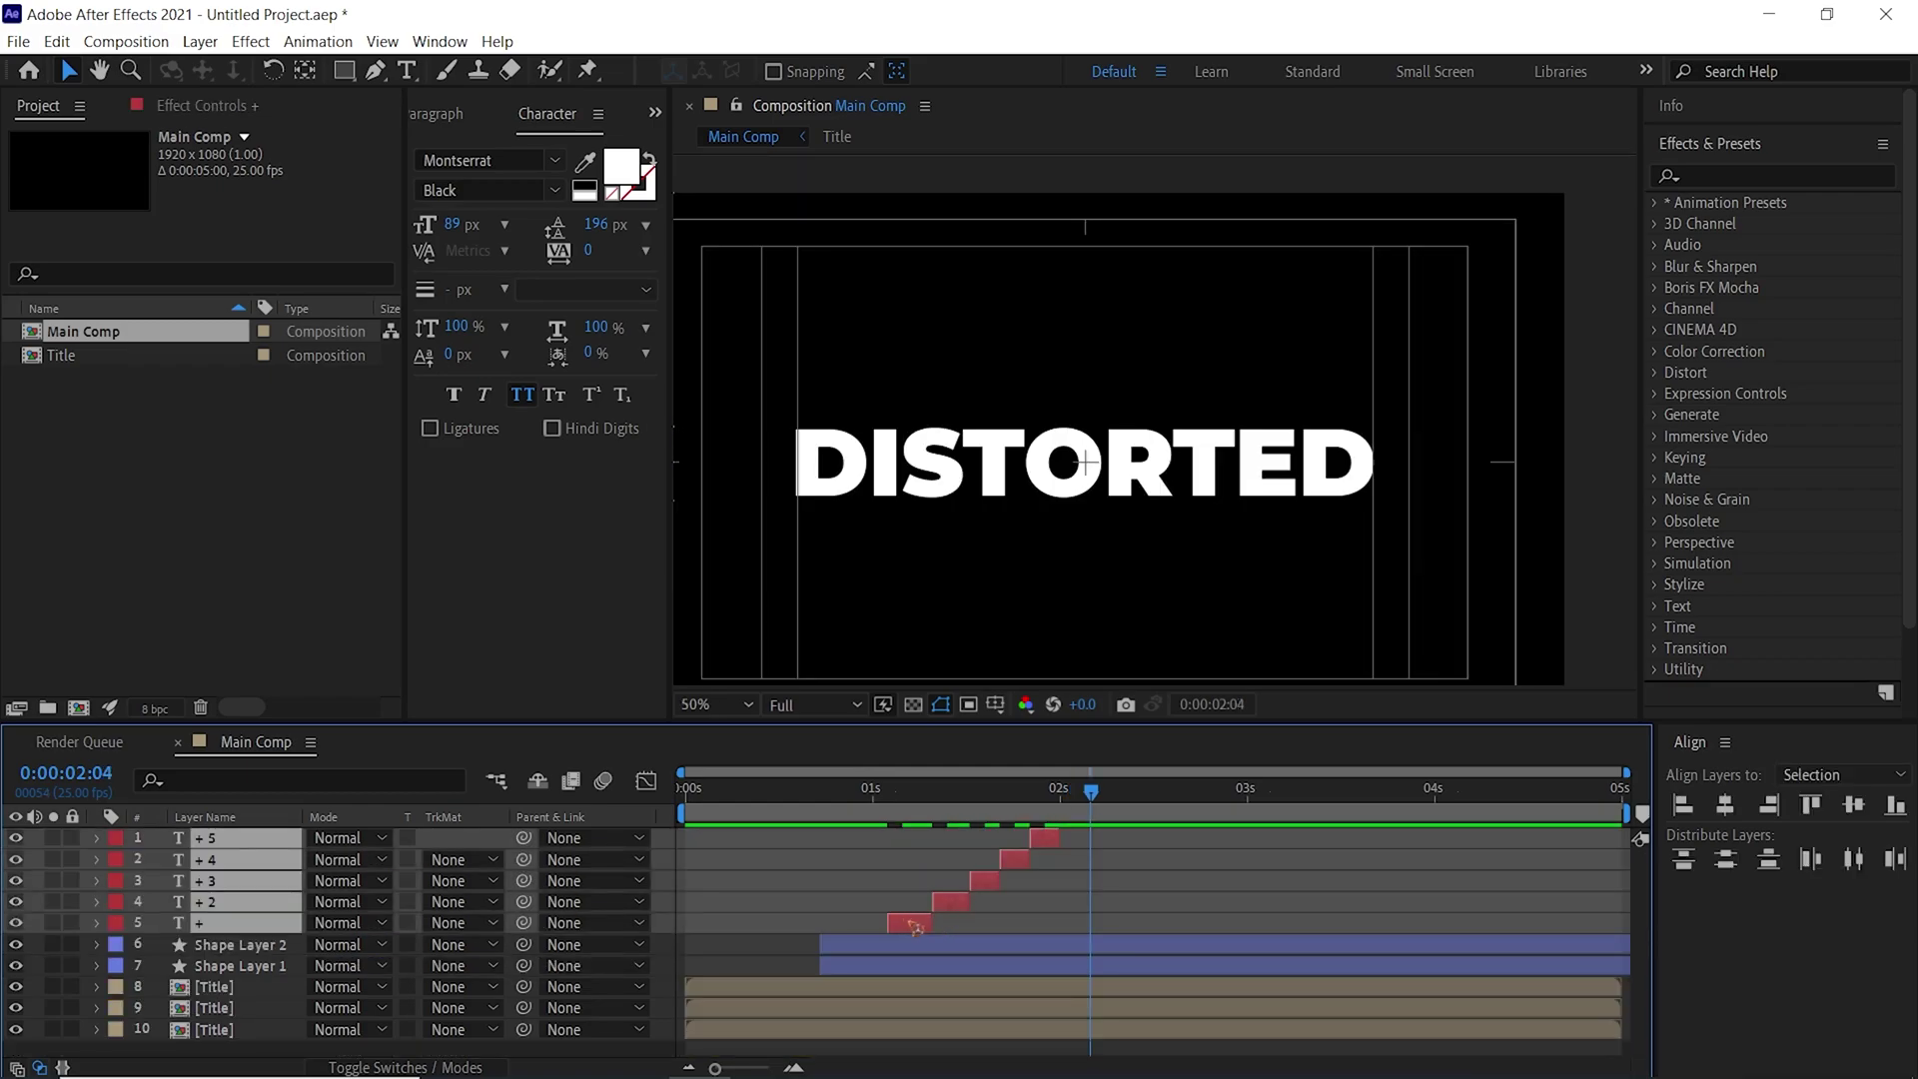
# Shift all five plus sign layers earlier so the first starts at about 22 frames, and preview the animation
pyautogui.moveTo(917, 926); pyautogui.dragTo(857, 926)
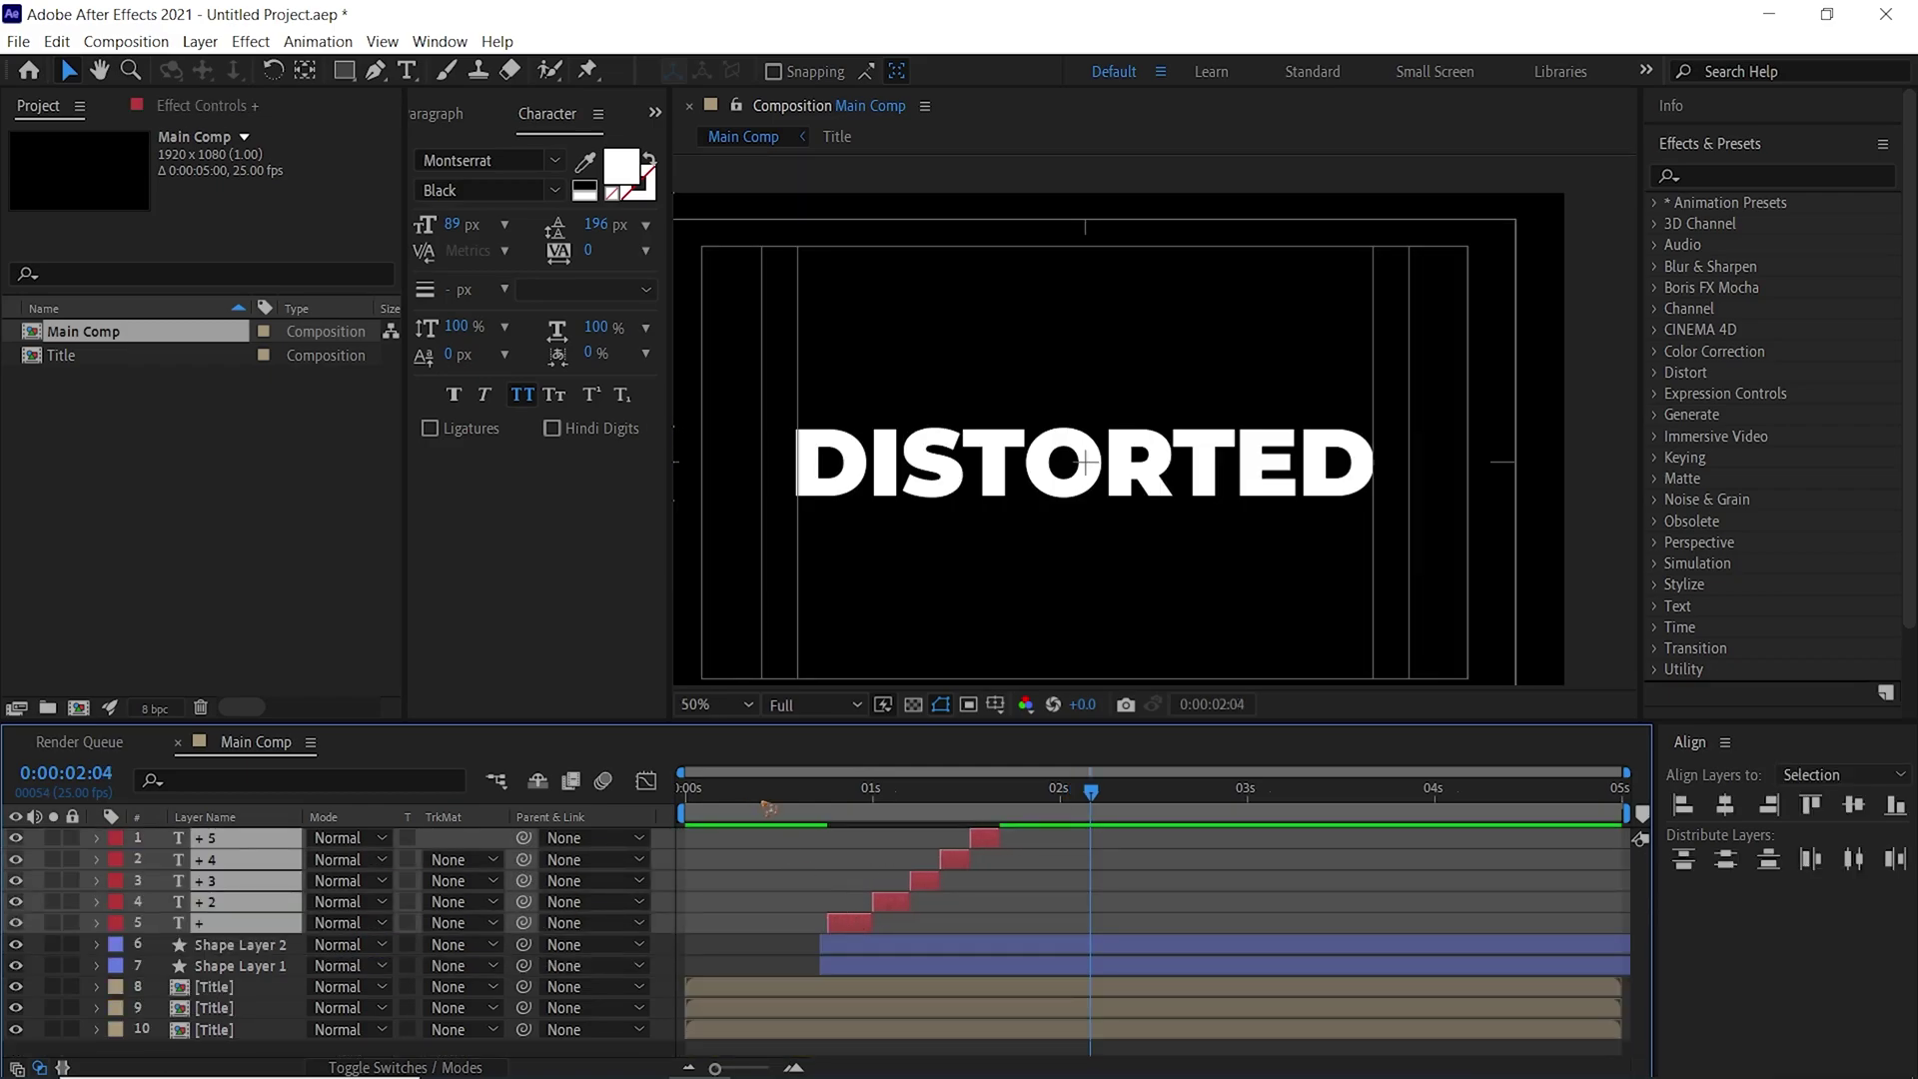
pyautogui.moveTo(763, 799); pyautogui.dragTo(629, 833)
pyautogui.press('space')
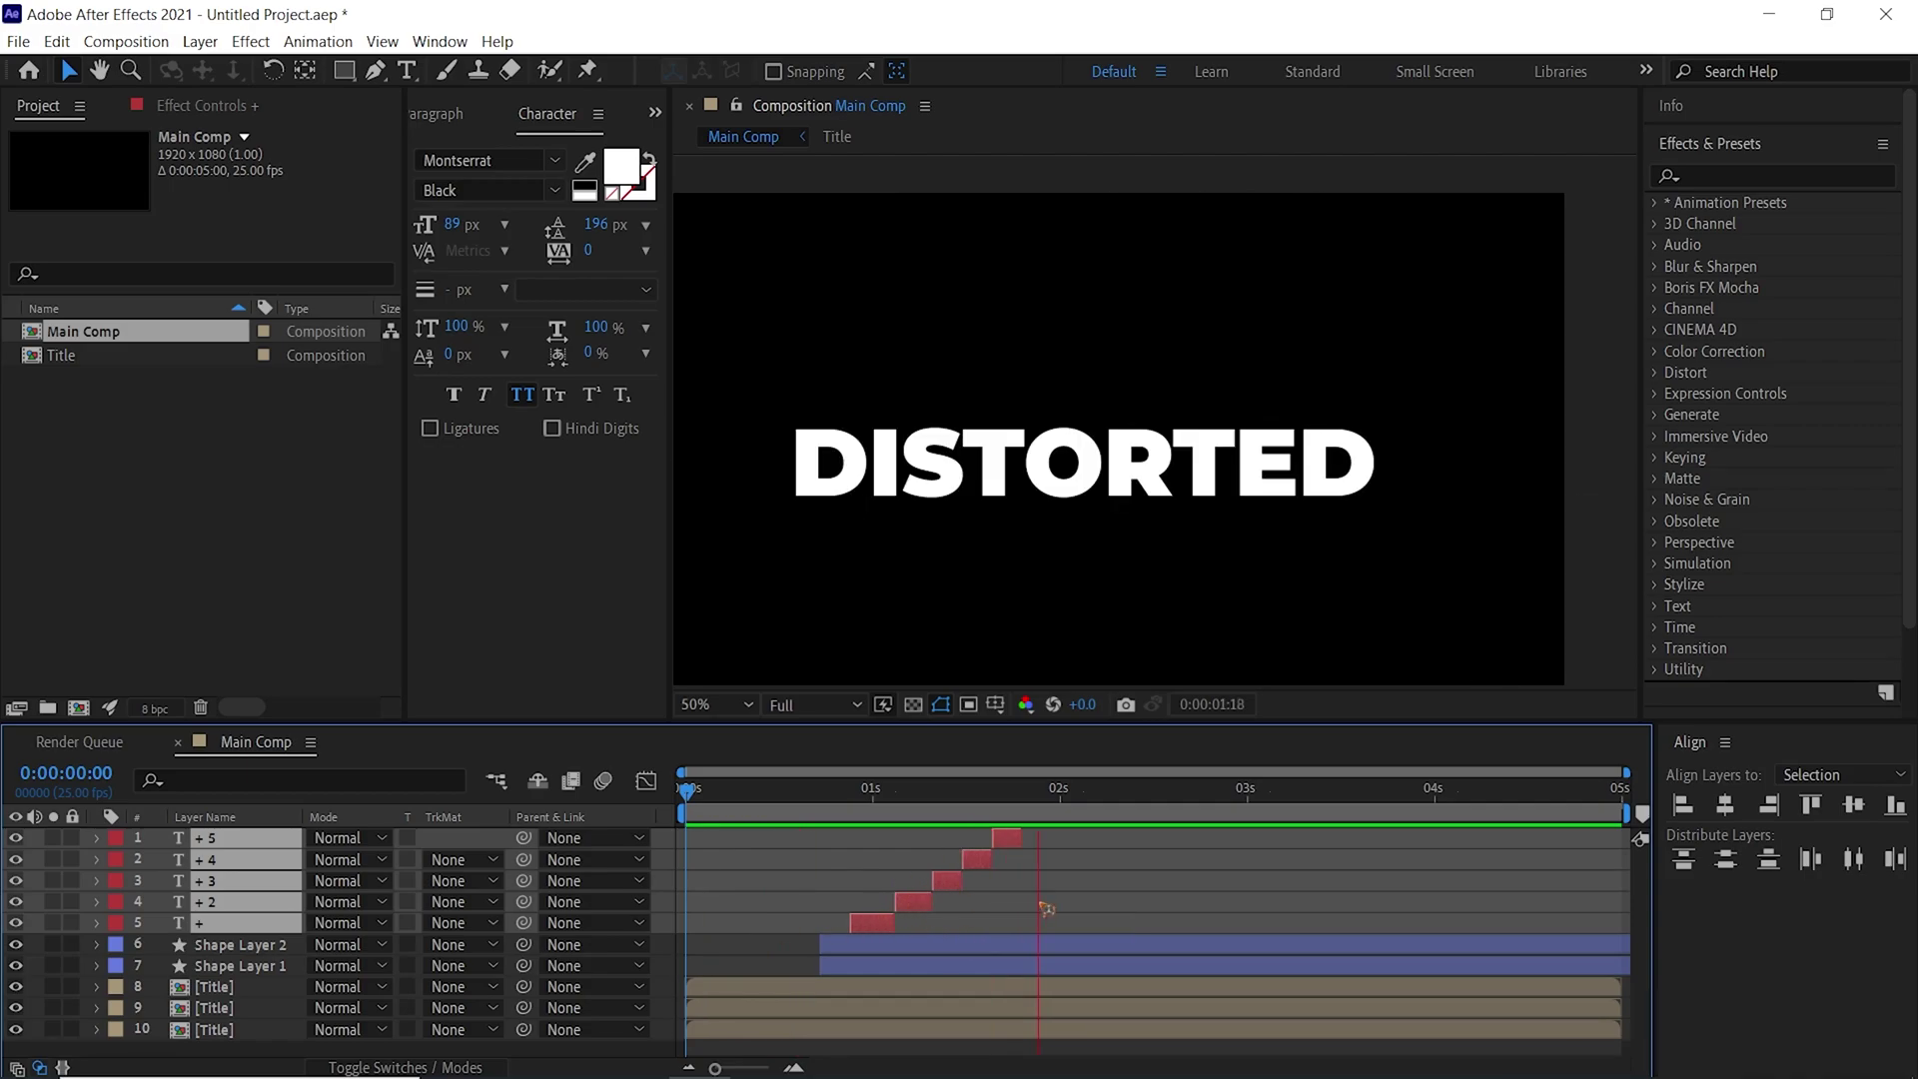
pyautogui.press('space')
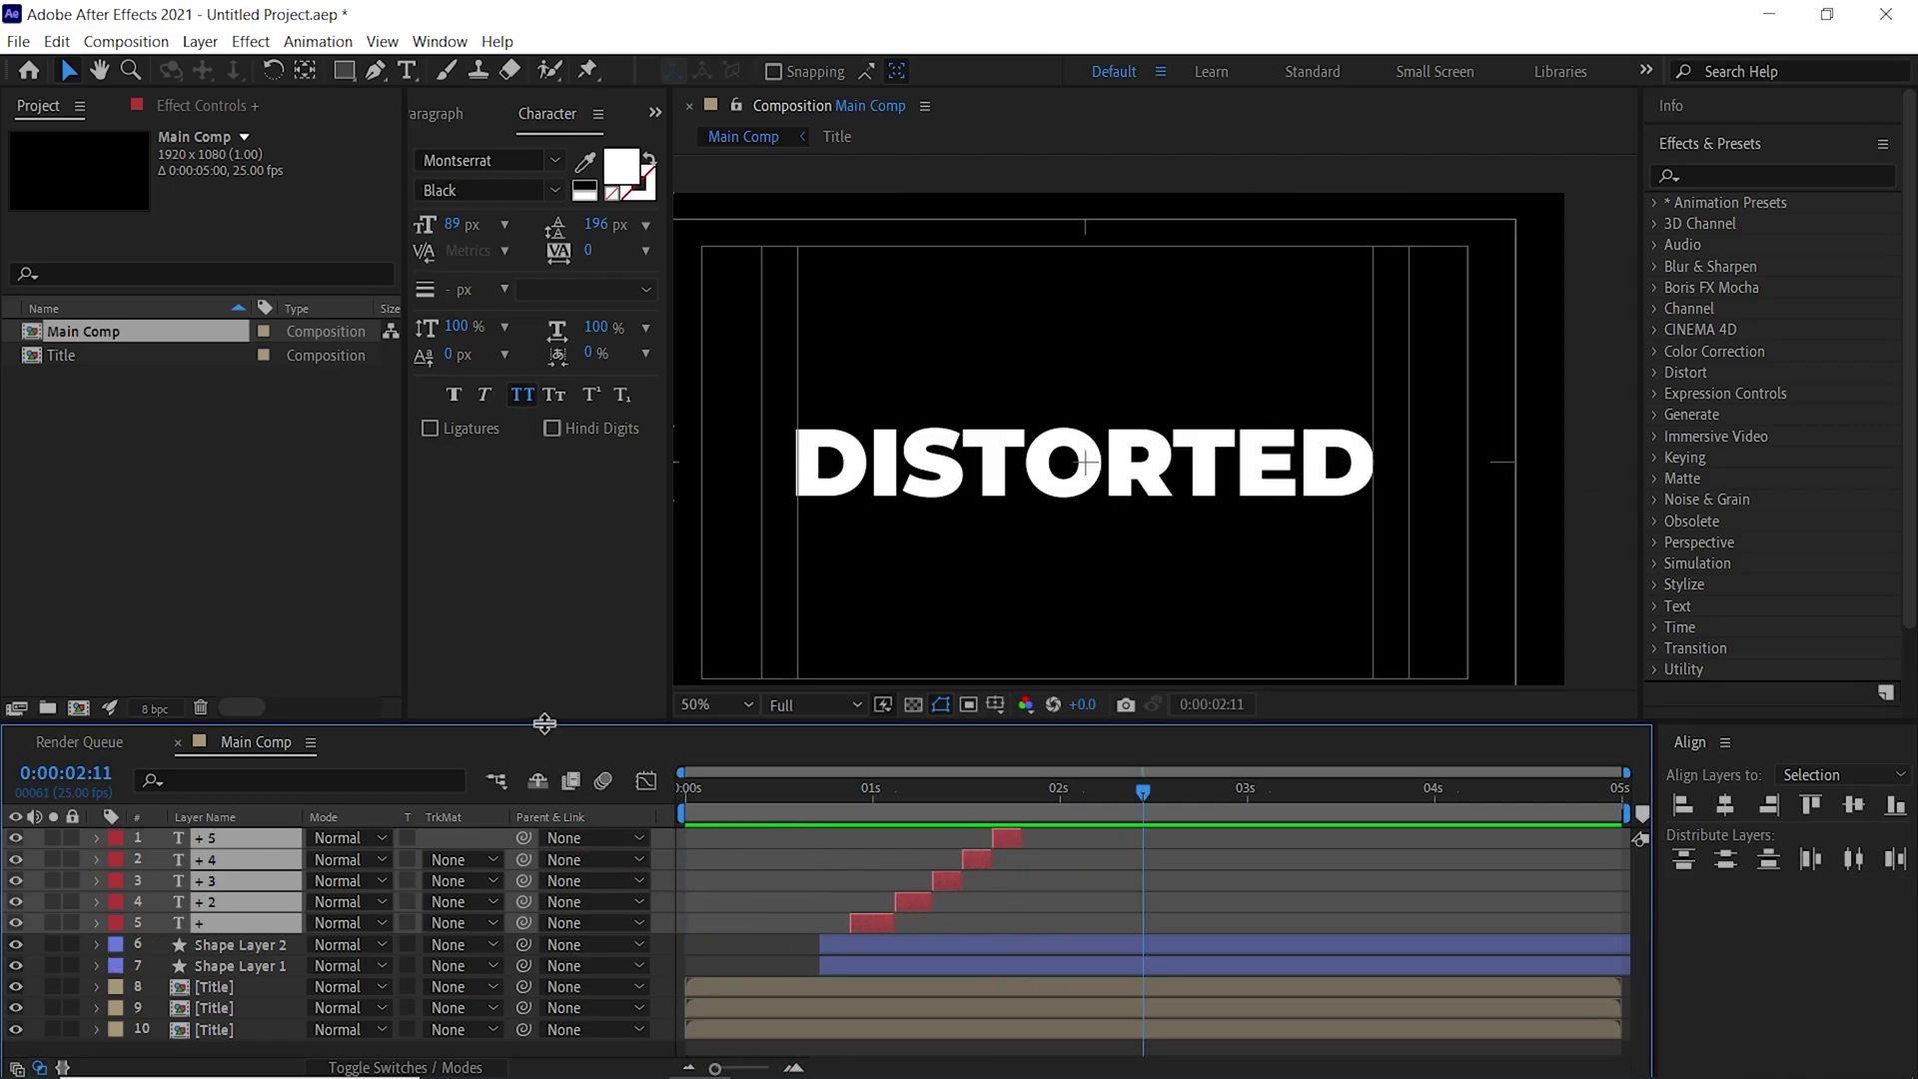
# Pre-compose all ten layers of Main Comp into a new composition named Title Design
pyautogui.moveTo(544, 722); pyautogui.dragTo(543, 621)
pyautogui.moveTo(333, 974); pyautogui.dragTo(228, 737)
pyautogui.rightClick(228, 738)
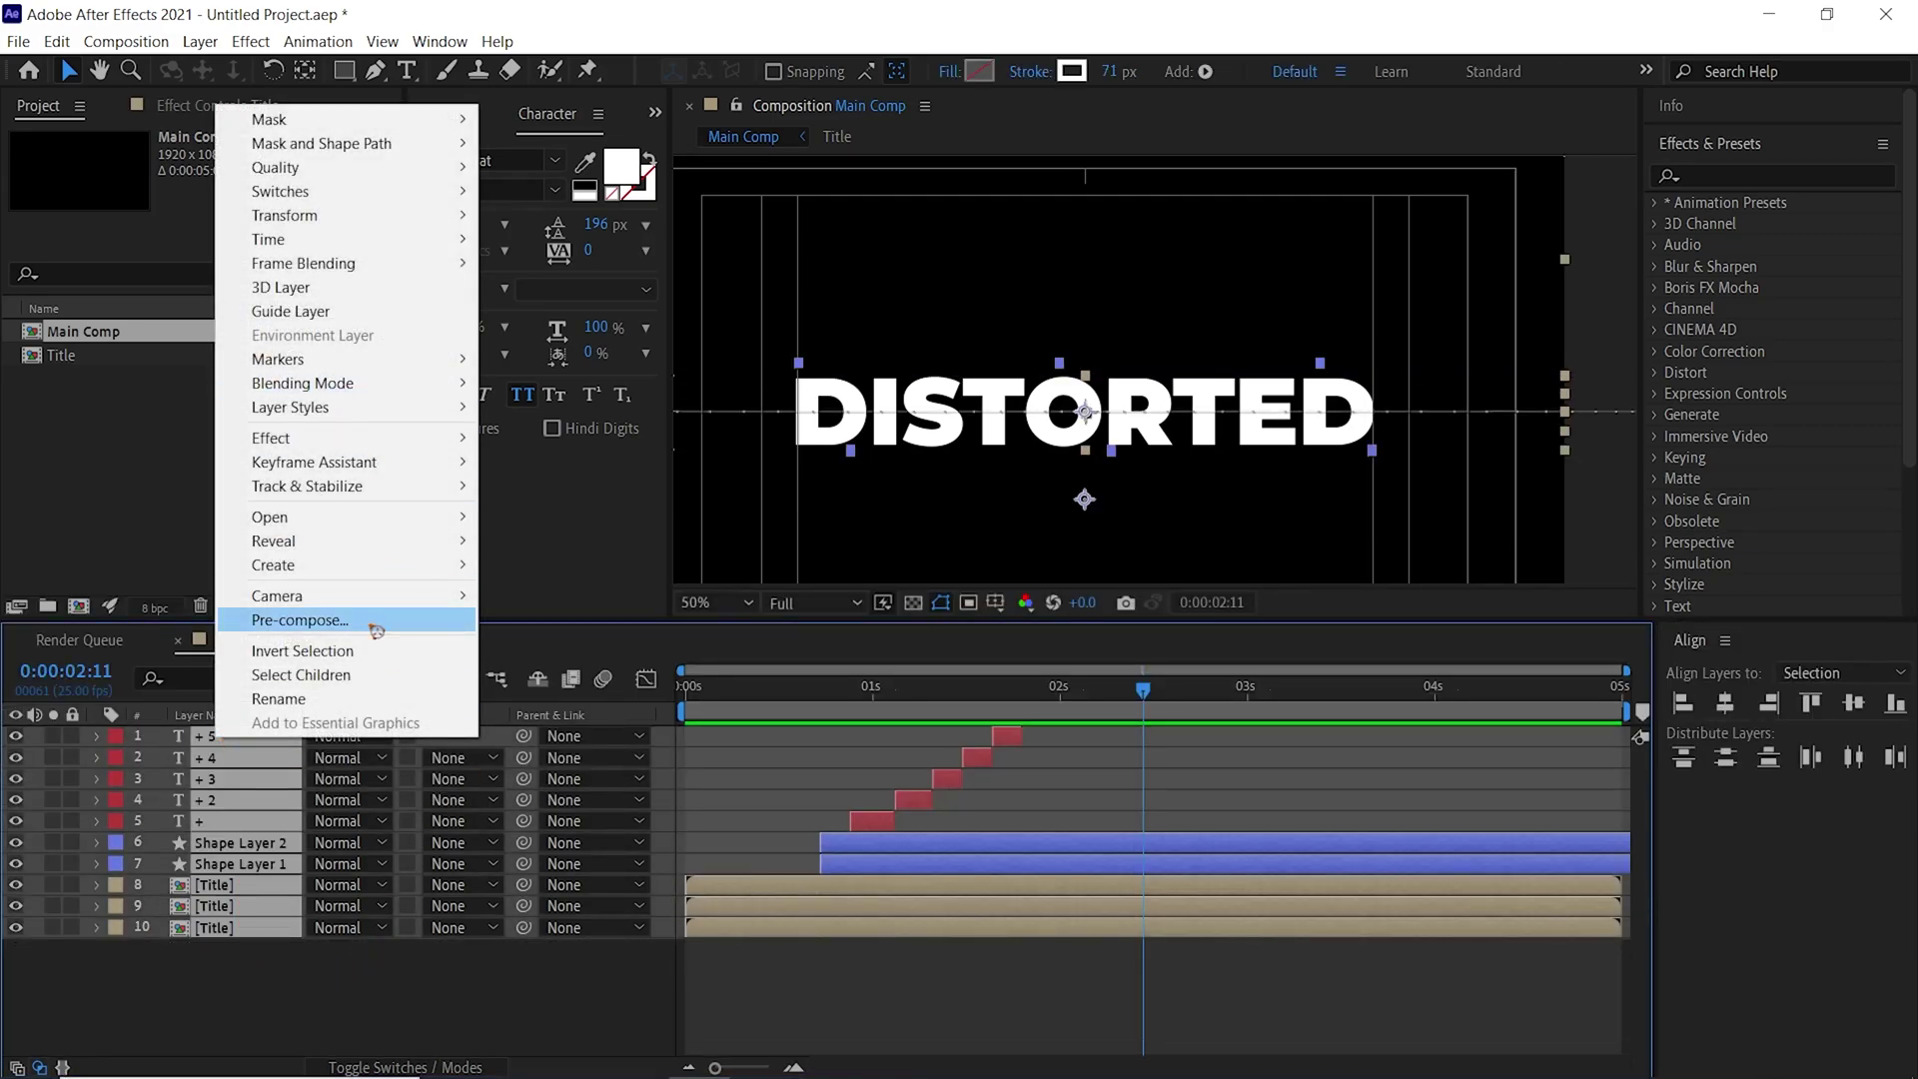
pyautogui.click(376, 630)
pyautogui.write('Titl')
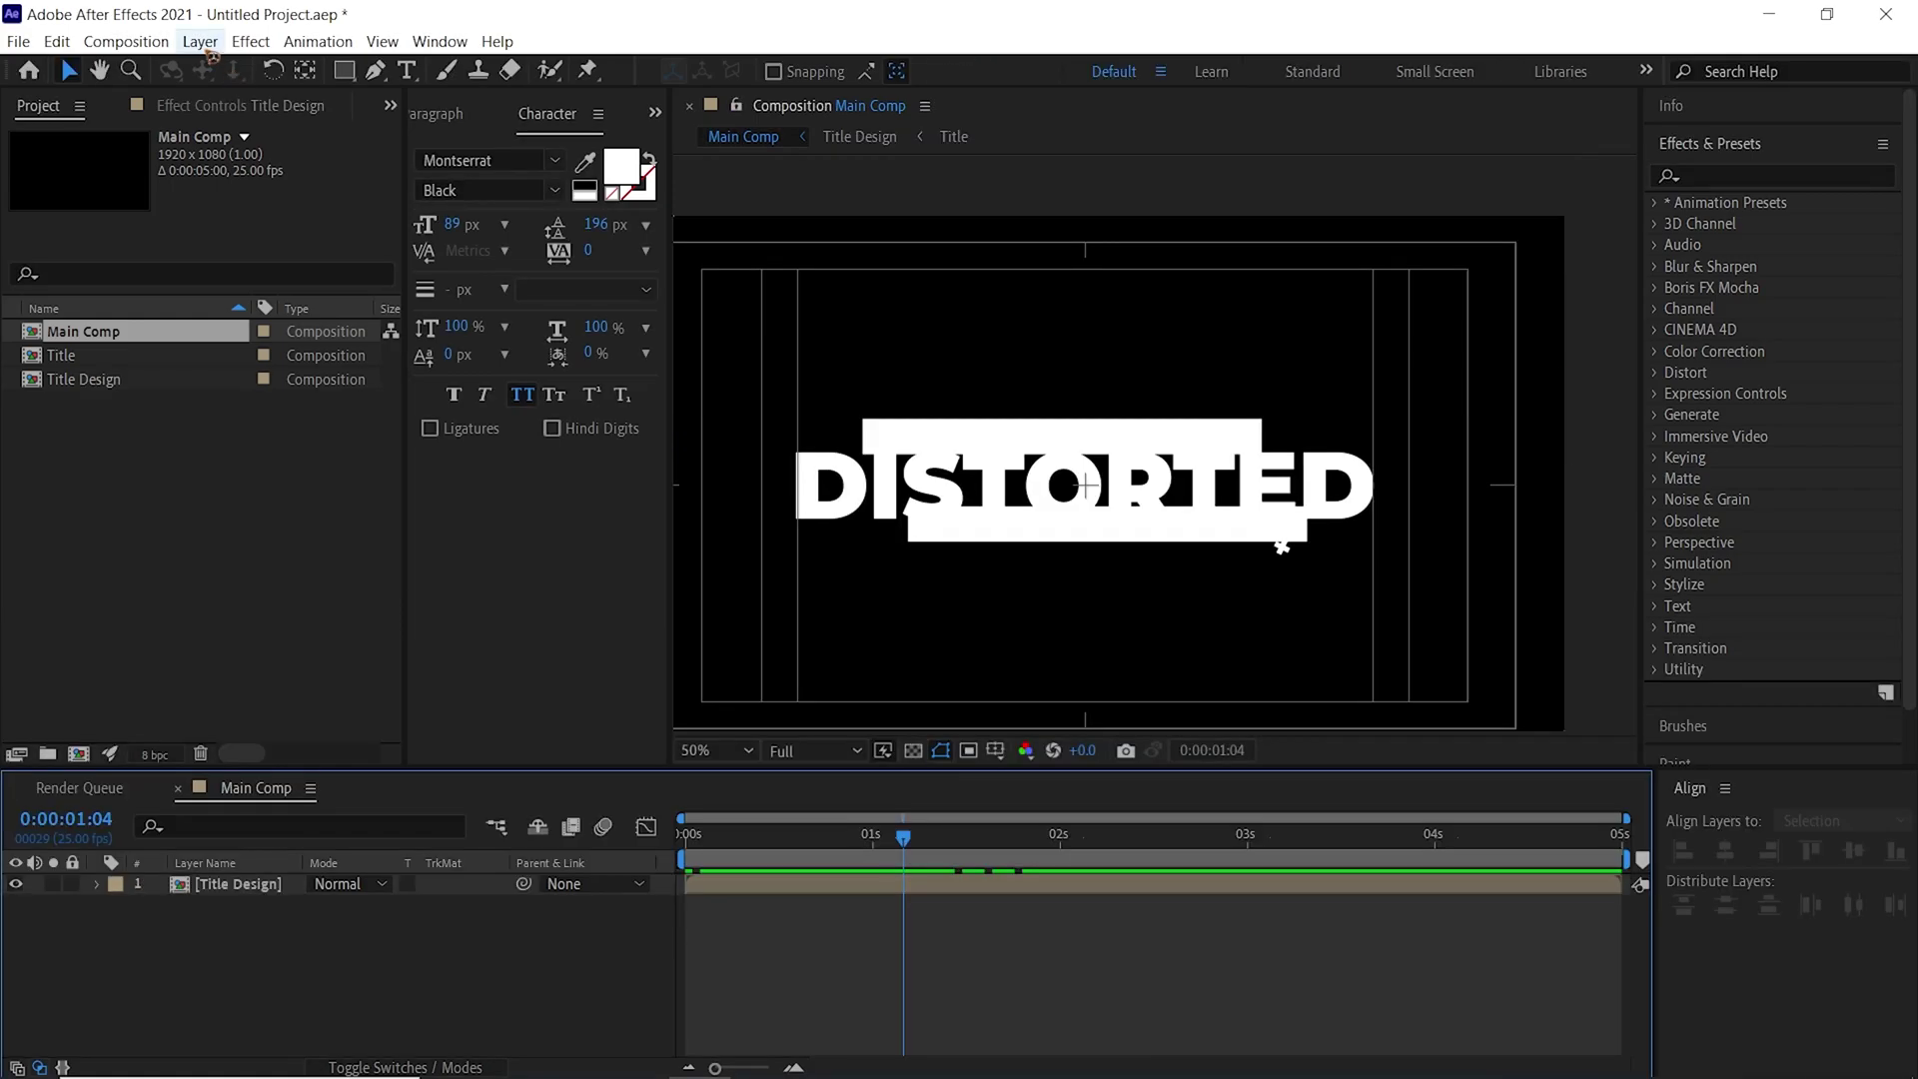
# Create a black 1920 × 1080 px solid layer named noise above Title Design
pyautogui.click(200, 40)
pyautogui.moveTo(230, 60)
pyautogui.click(610, 92)
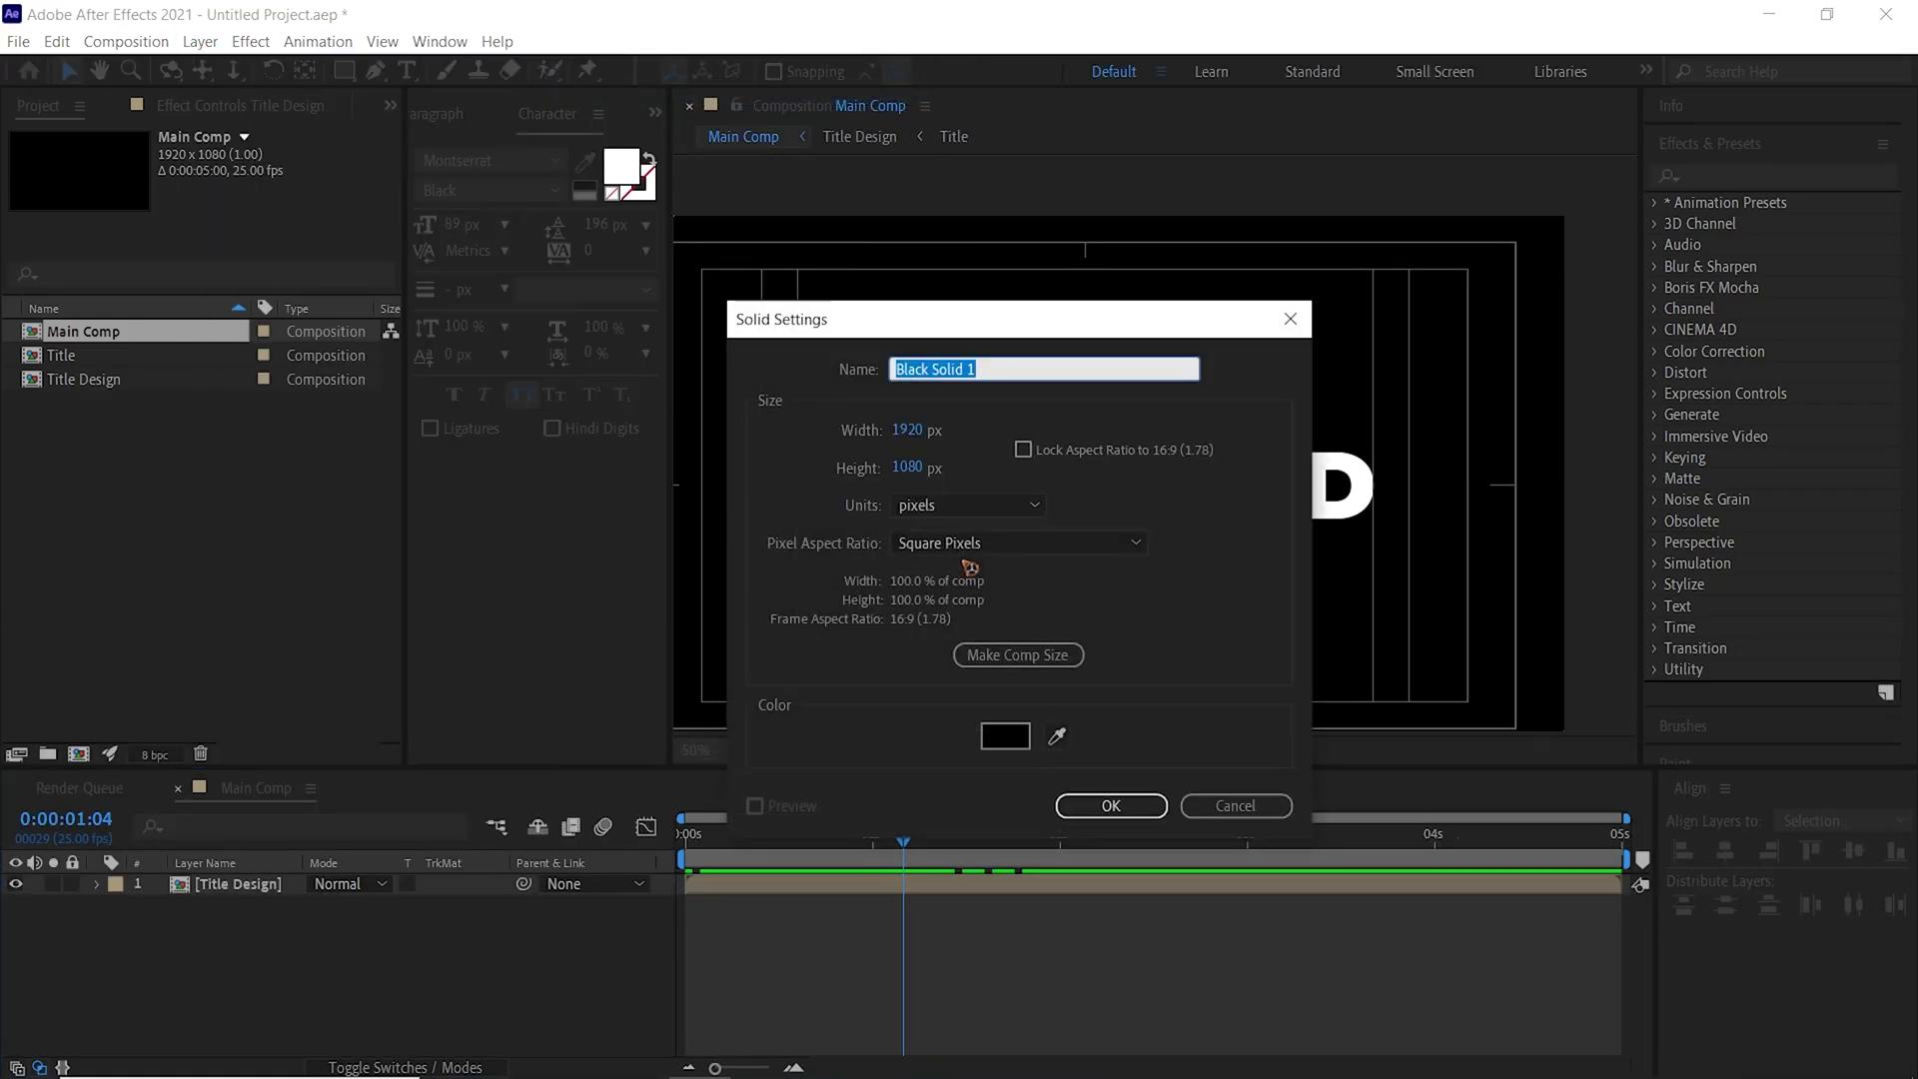
pyautogui.write('noise')
pyautogui.press('Return')
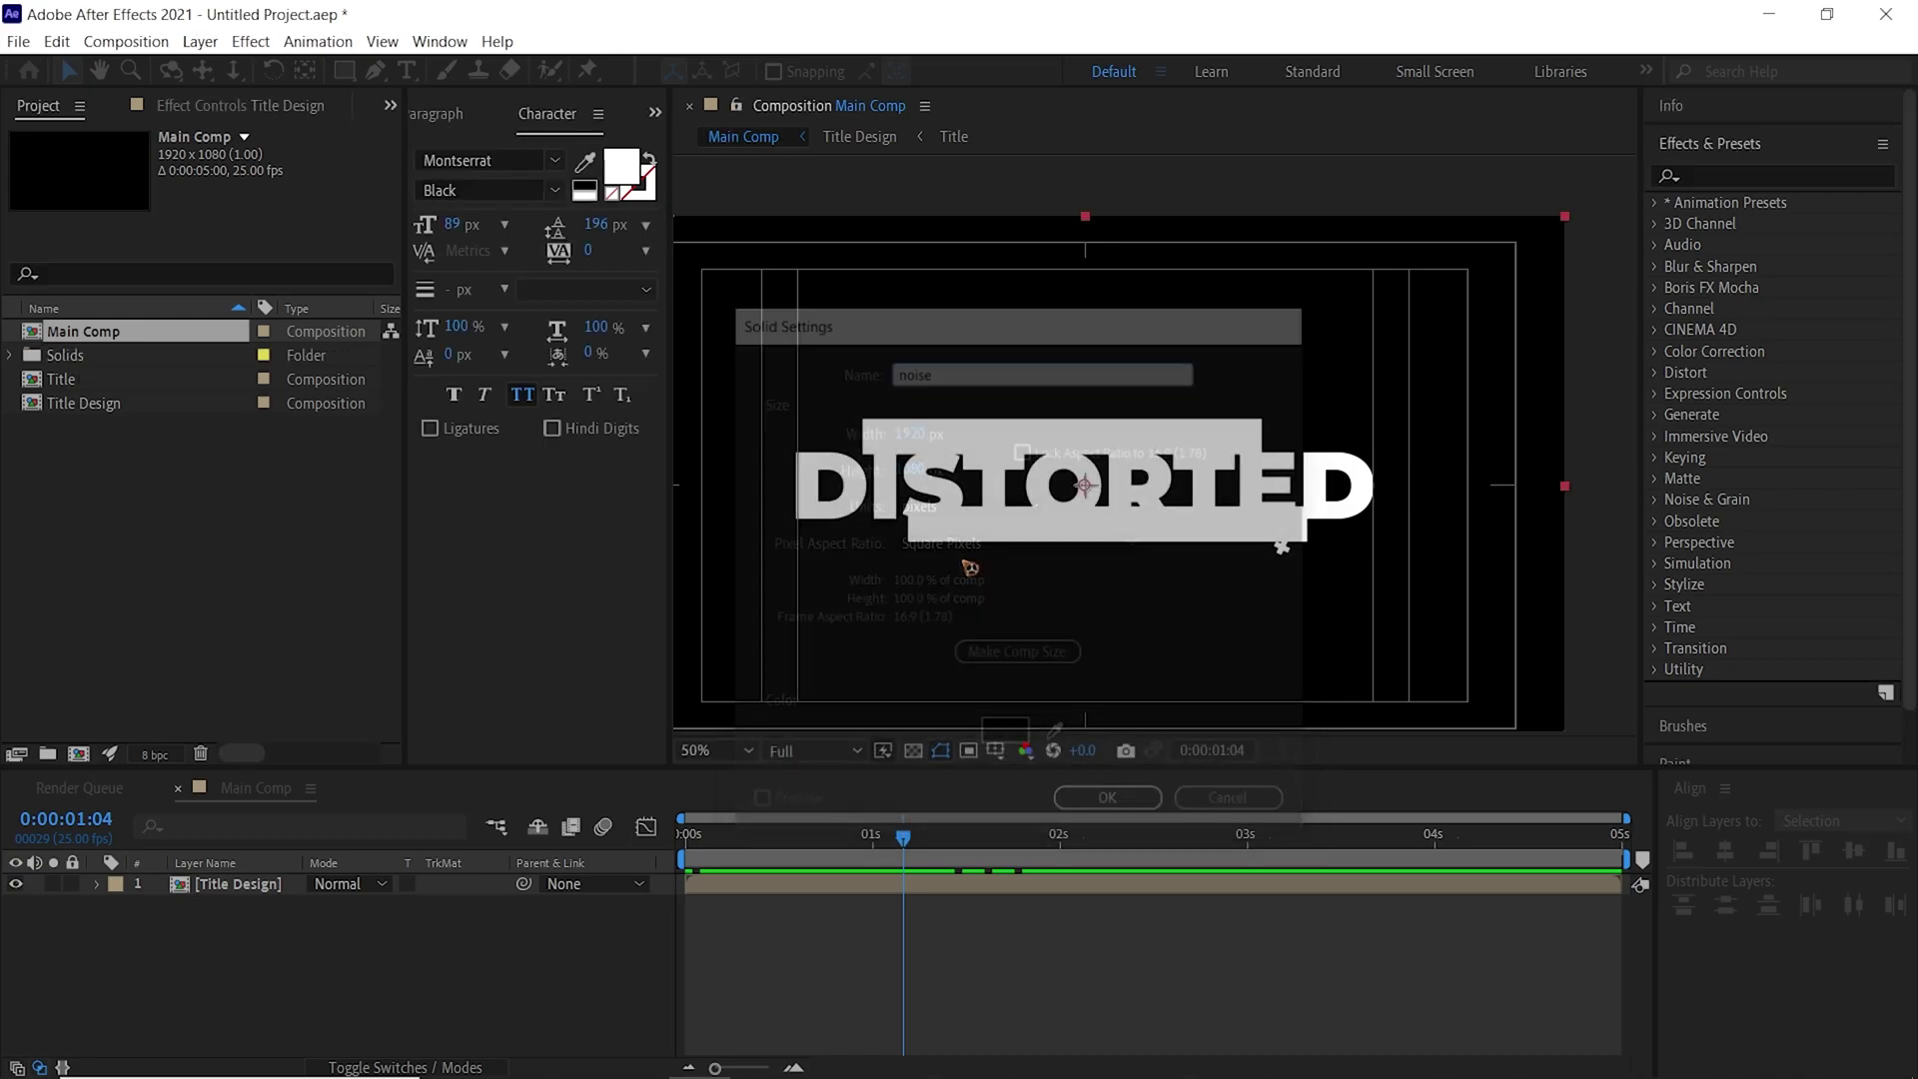
# Find the Fractal Noise effect and apply it to the noise solid
pyautogui.click(1755, 174)
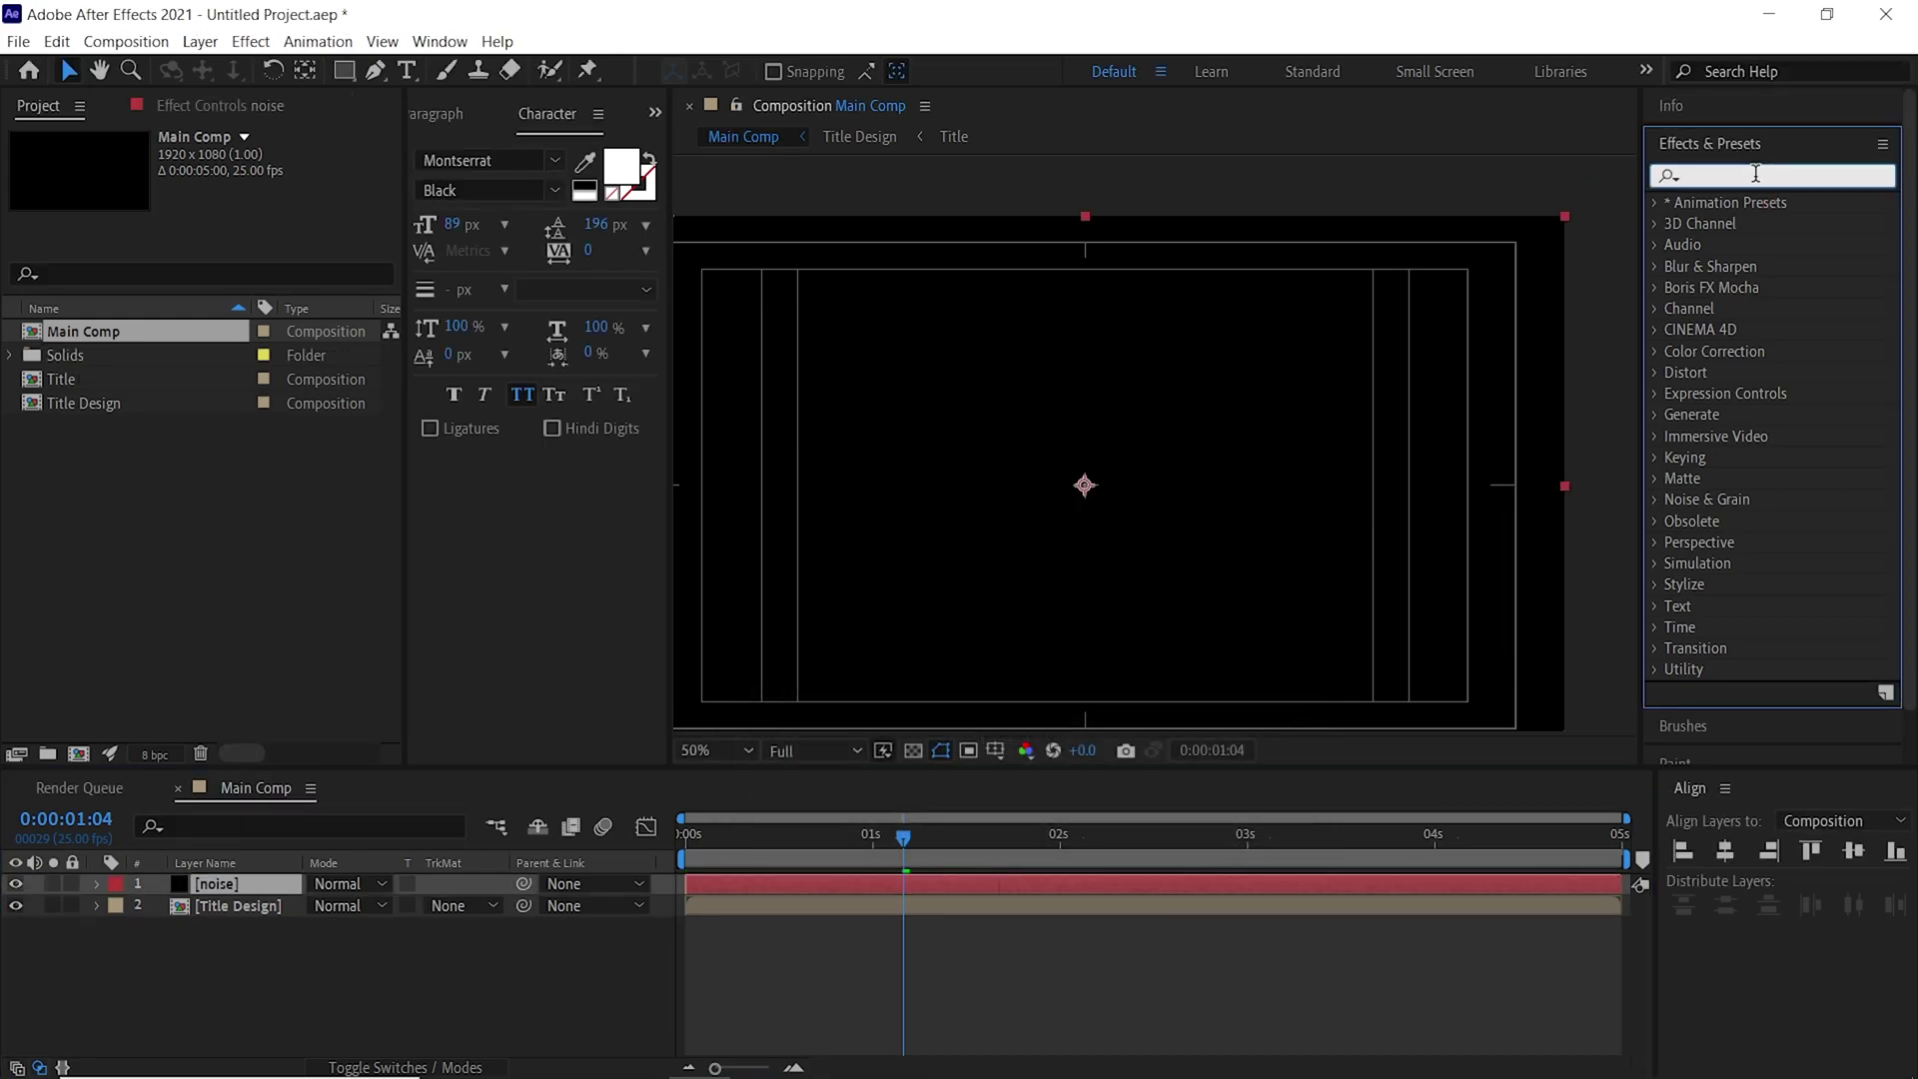
pyautogui.write('fract')
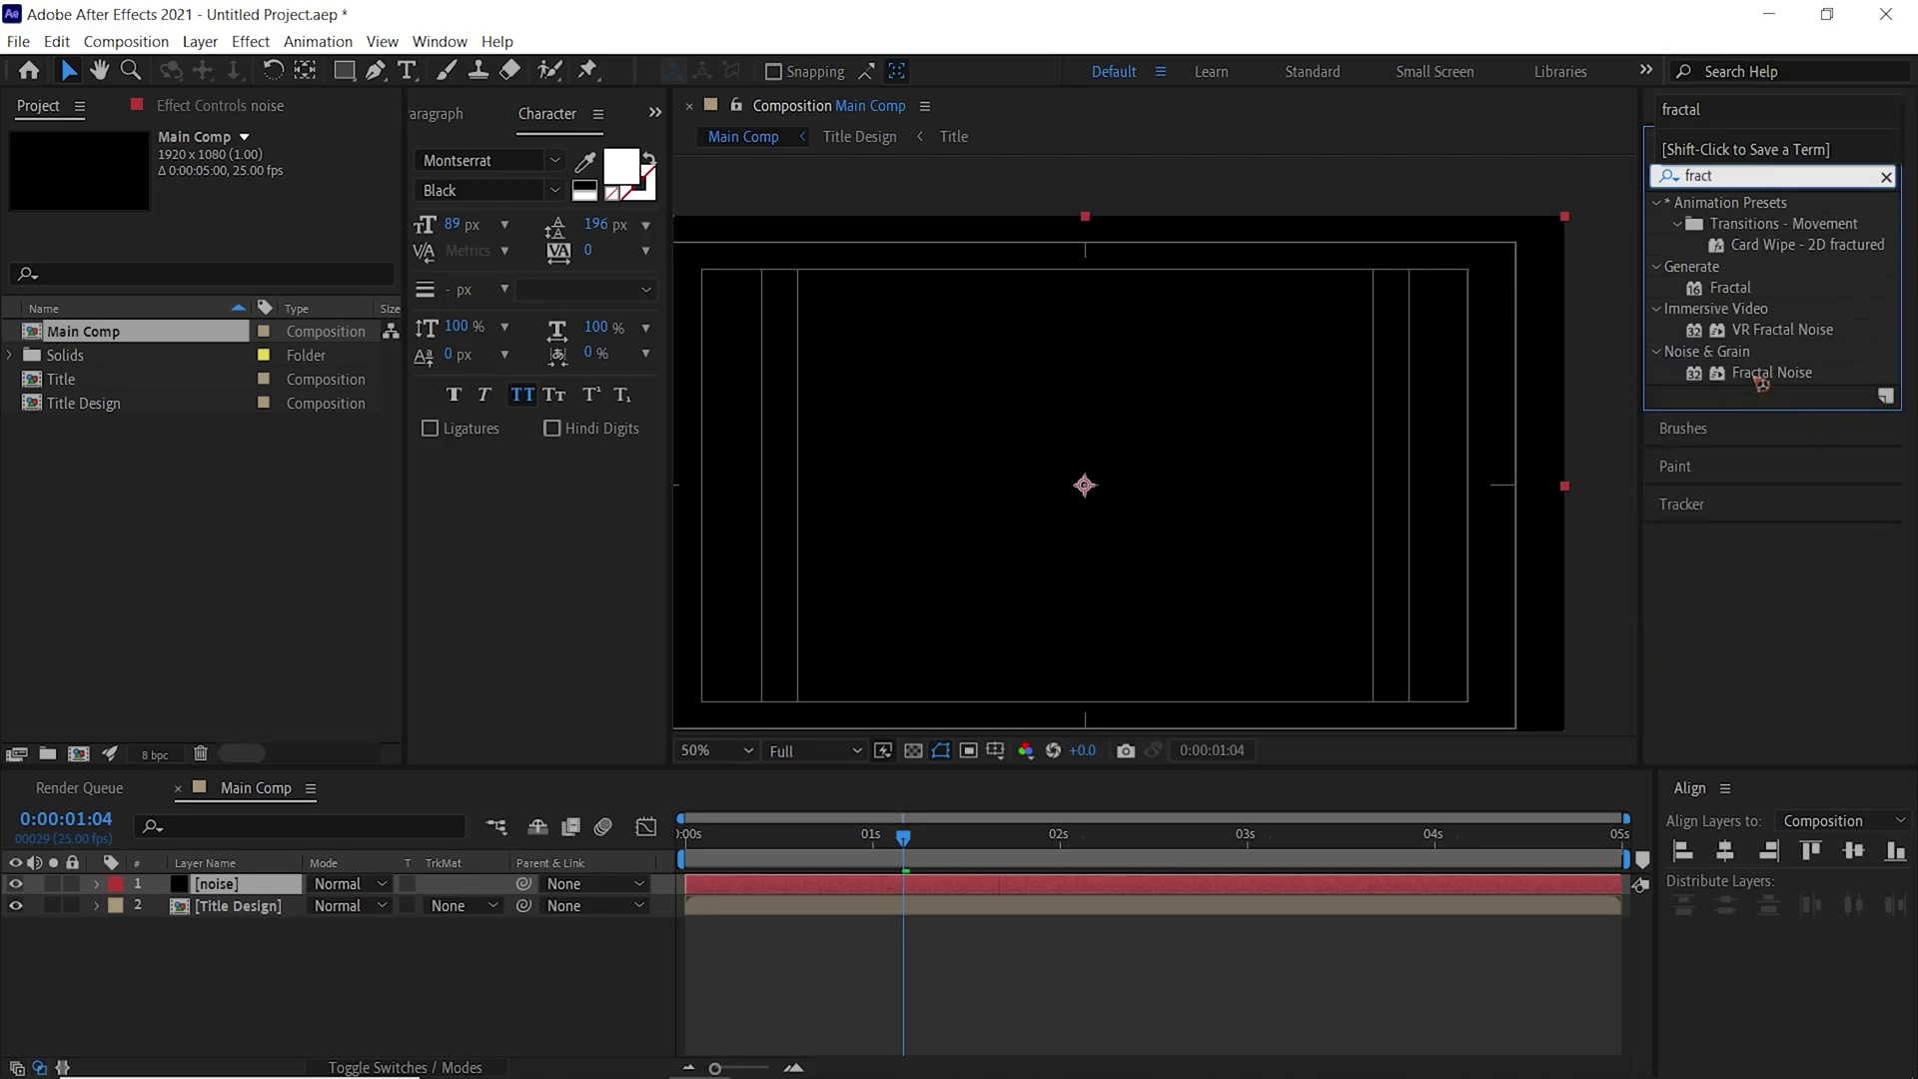
pyautogui.moveTo(1771, 371); pyautogui.dragTo(287, 891)
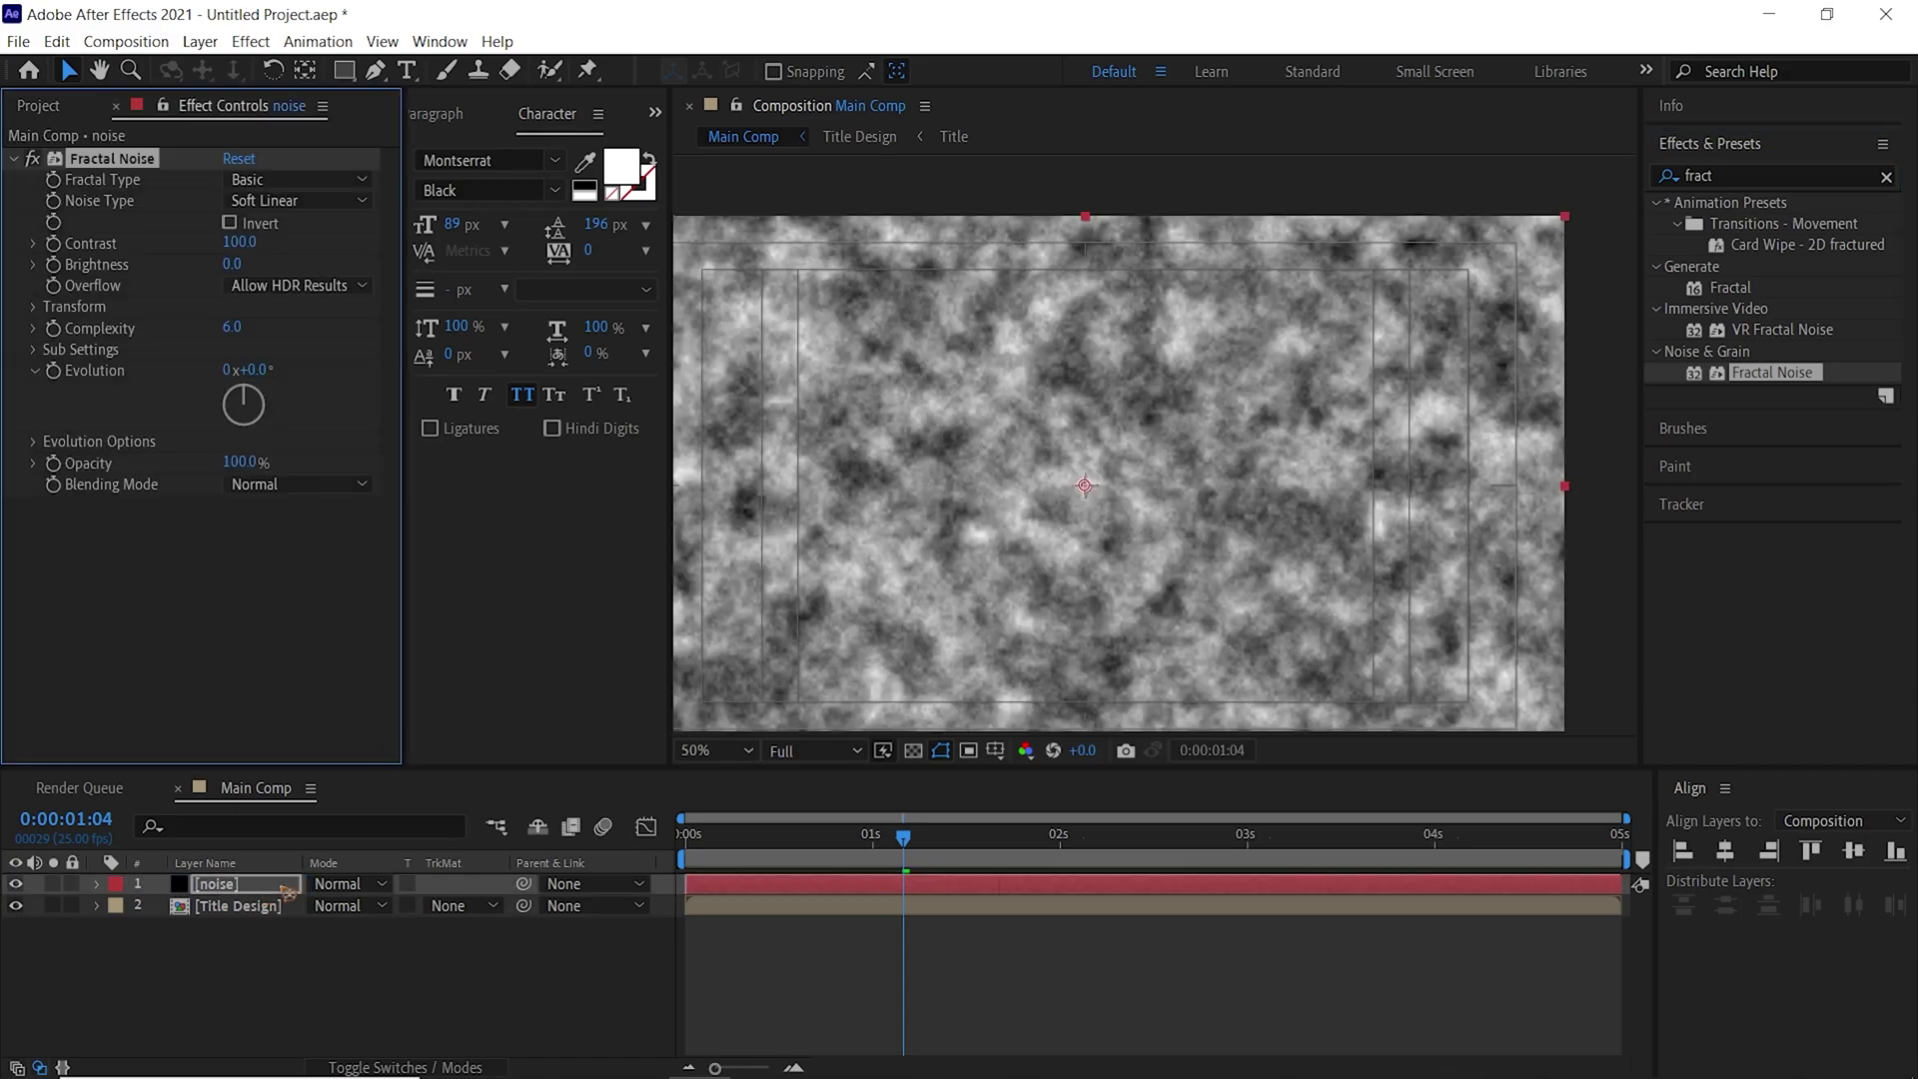
# Set the Fractal Noise noise type to Block, contrast to 234 and brightness to -10
pyautogui.click(295, 199)
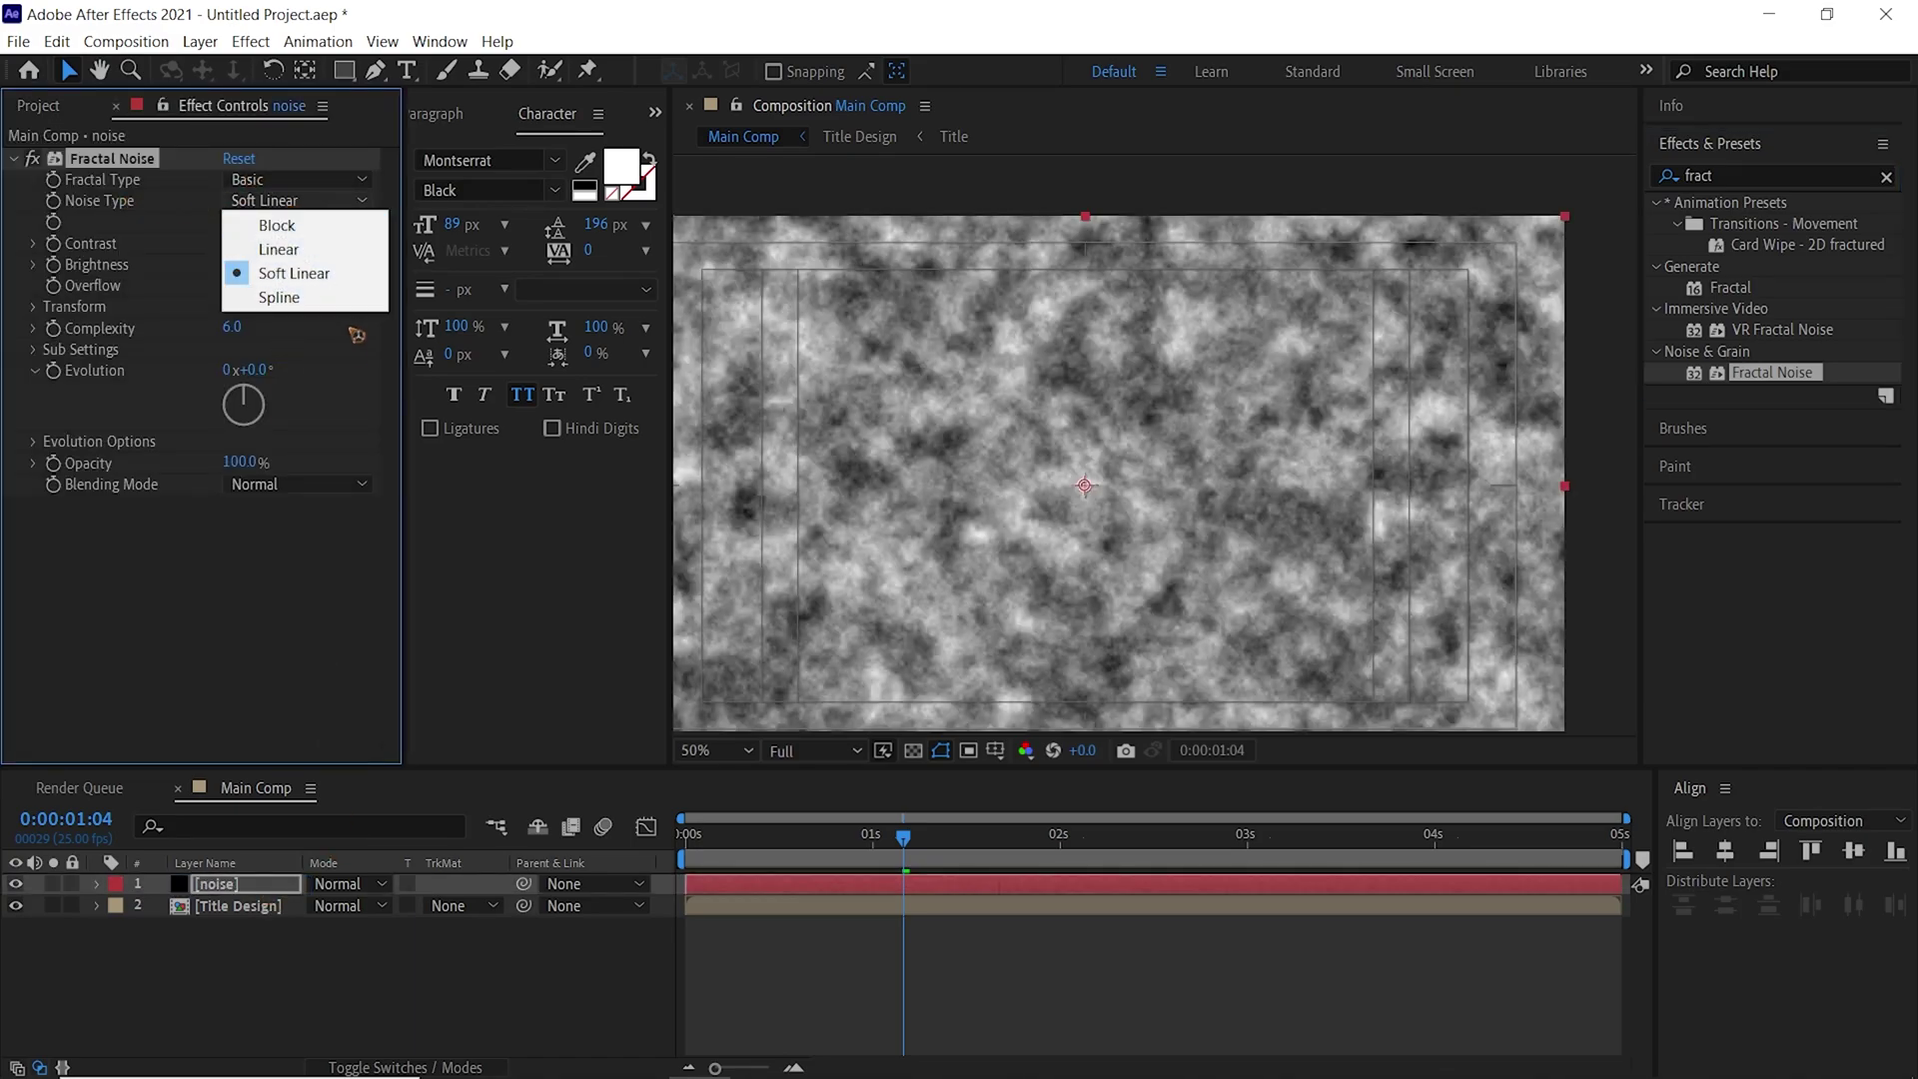
pyautogui.click(276, 225)
pyautogui.click(34, 264)
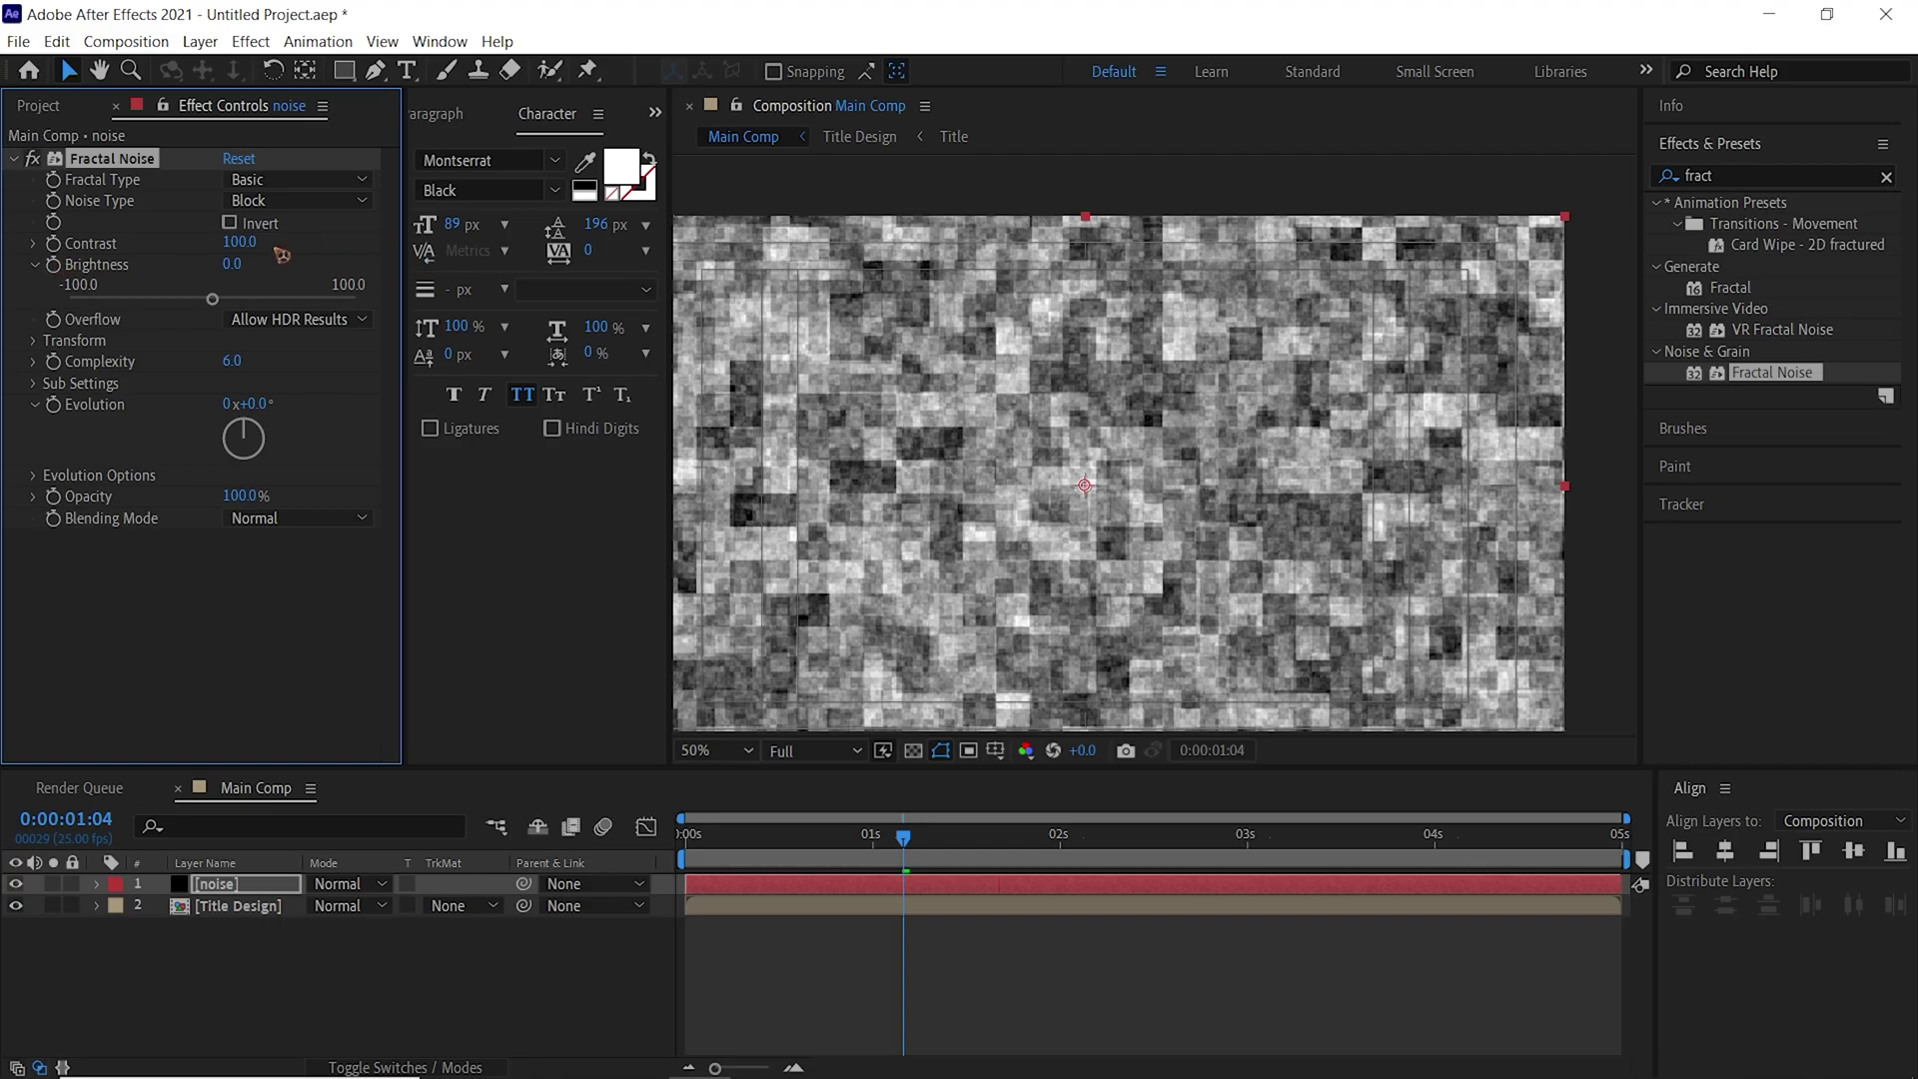
pyautogui.moveTo(292, 247); pyautogui.dragTo(354, 254)
pyautogui.moveTo(238, 267); pyautogui.dragTo(321, 253)
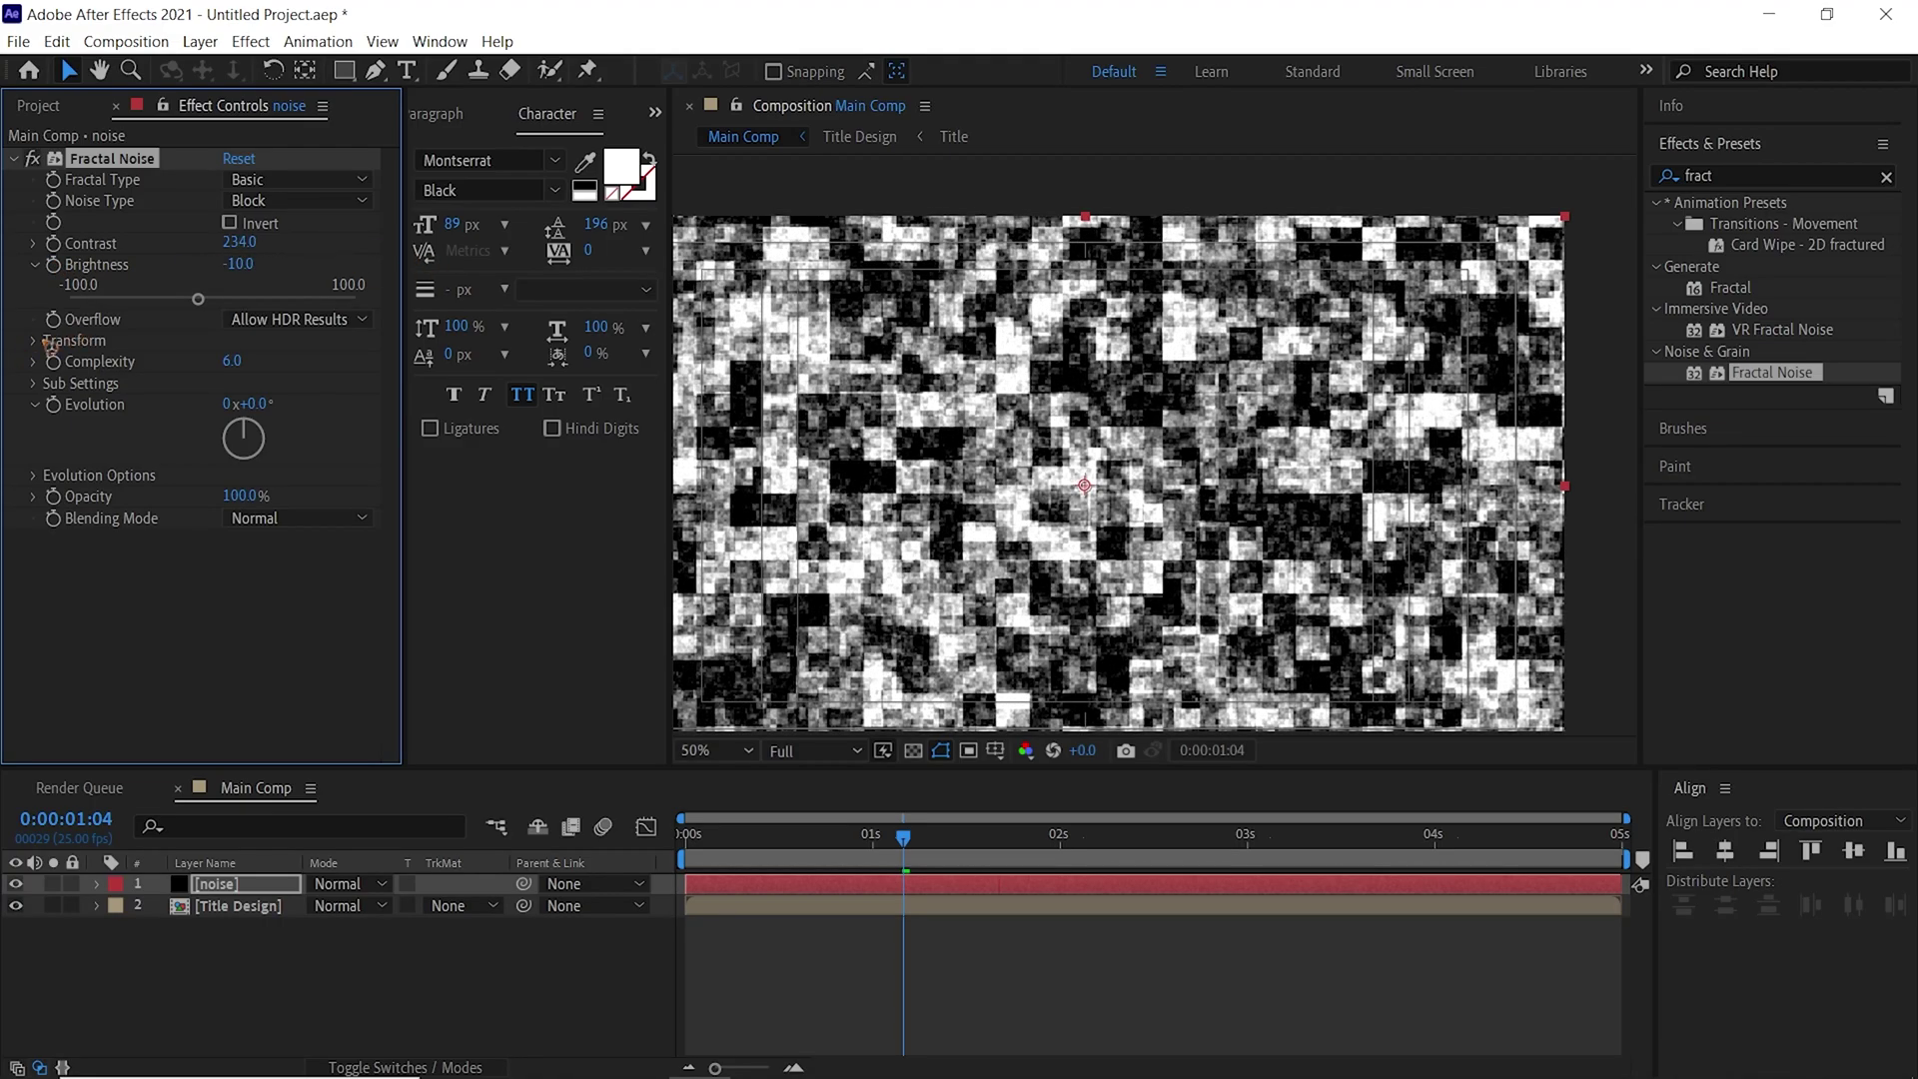
# Turn off uniform scaling in the noise transform and set scale width to 2255 and scale height to 466
pyautogui.click(36, 265)
pyautogui.click(35, 306)
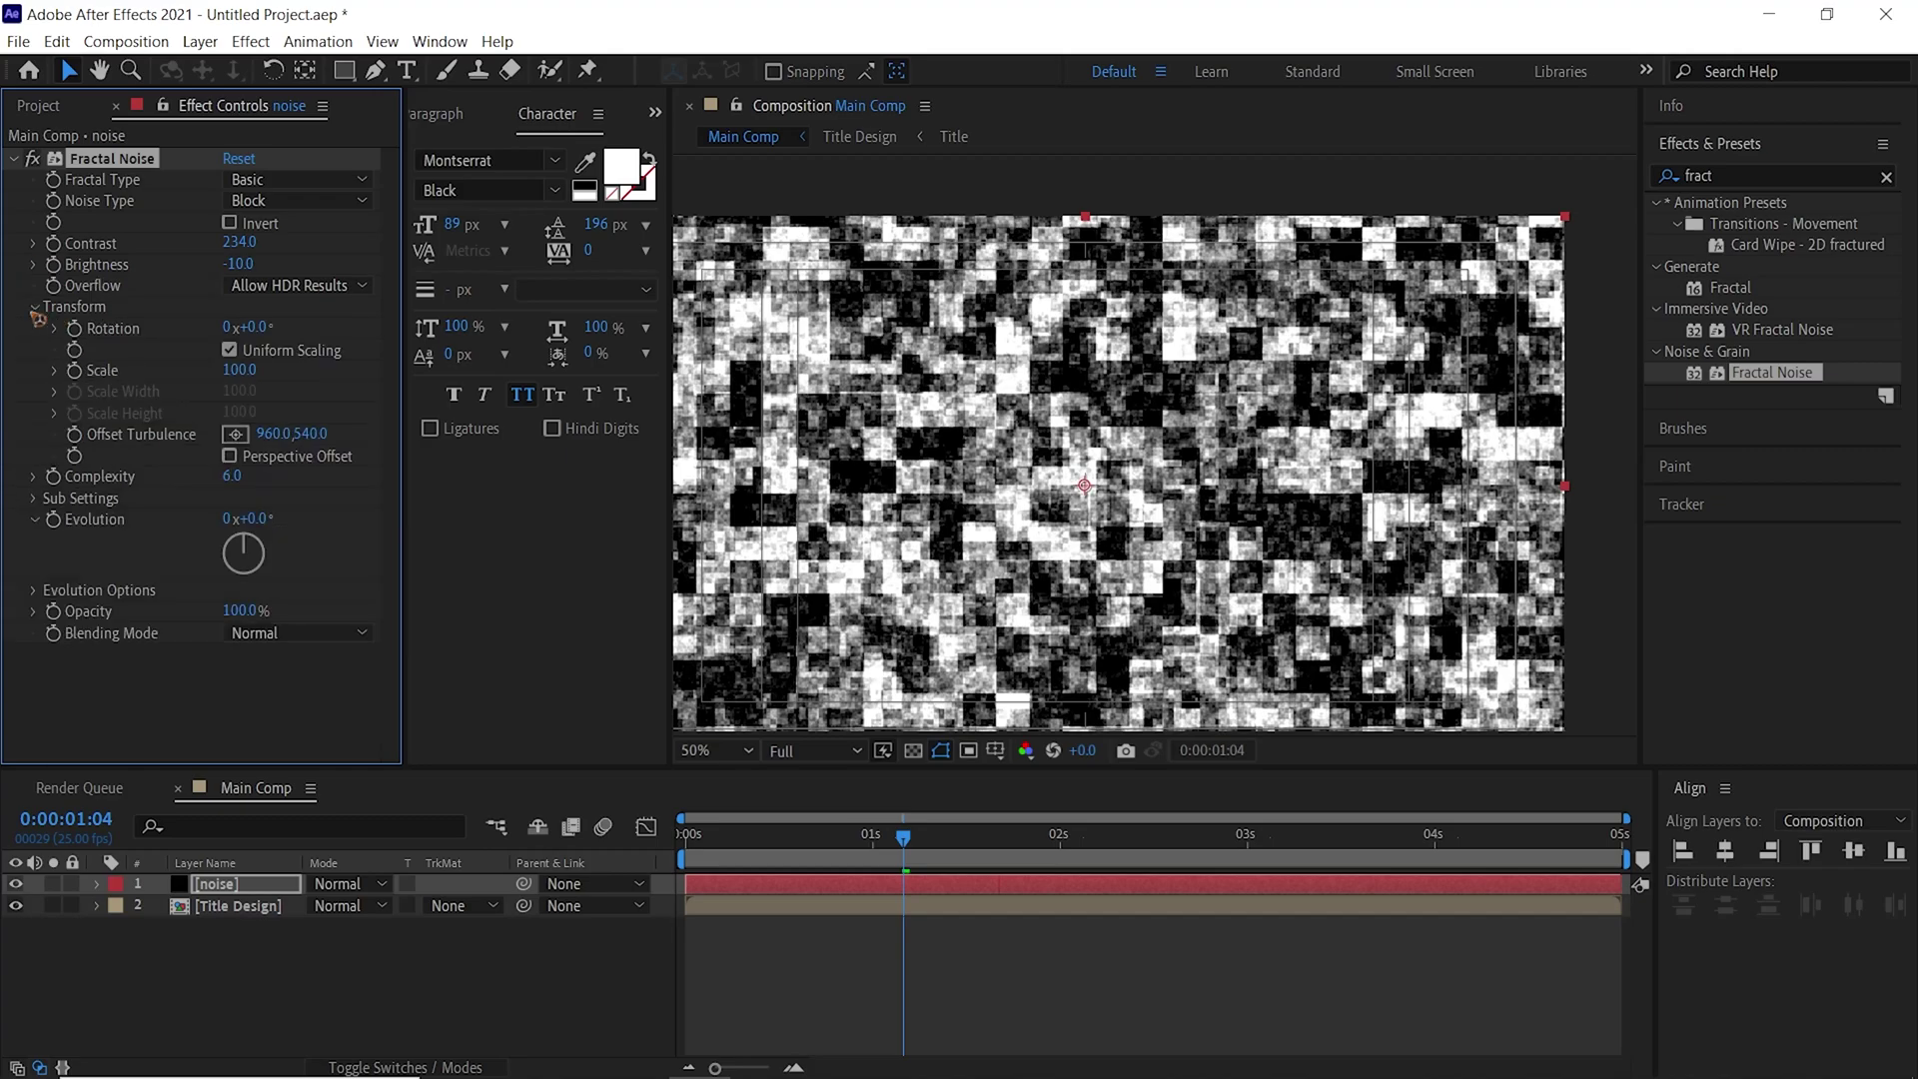
pyautogui.click(230, 349)
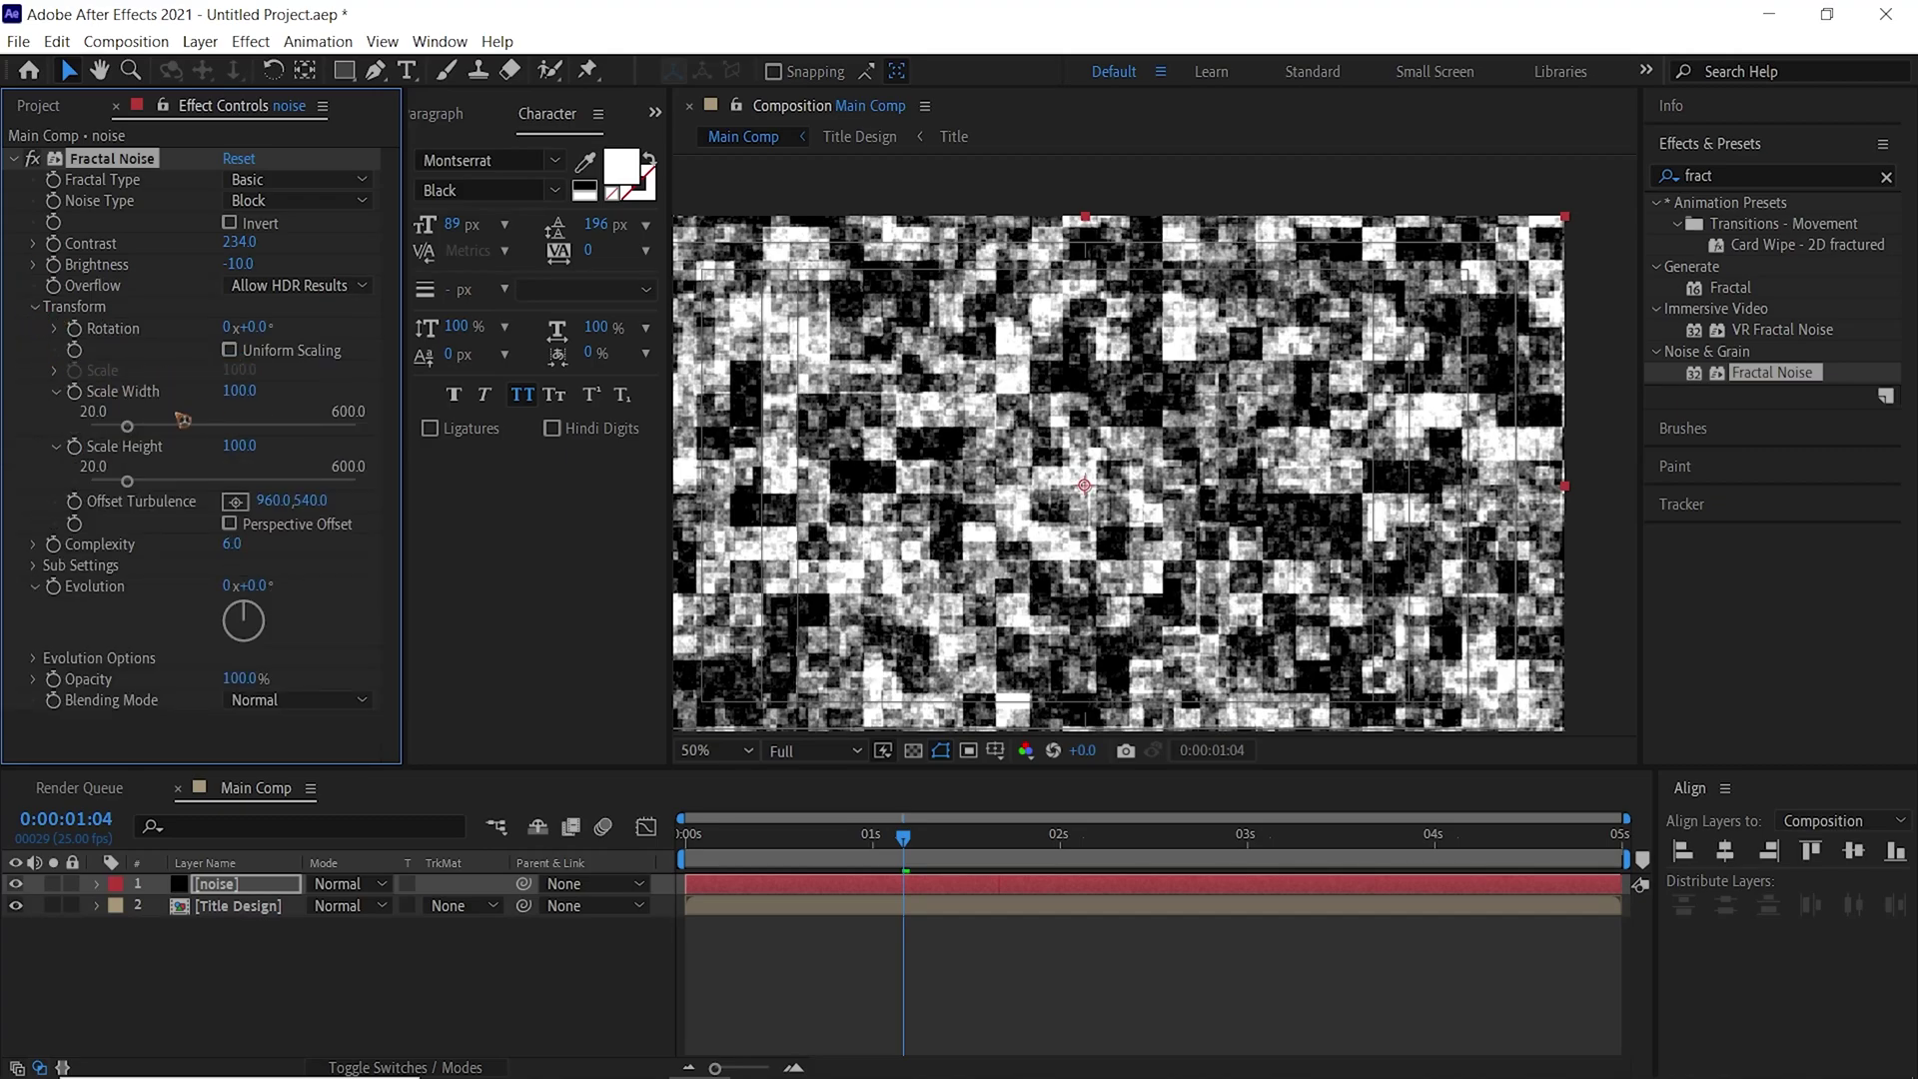
pyautogui.moveTo(150, 427); pyautogui.dragTo(356, 427)
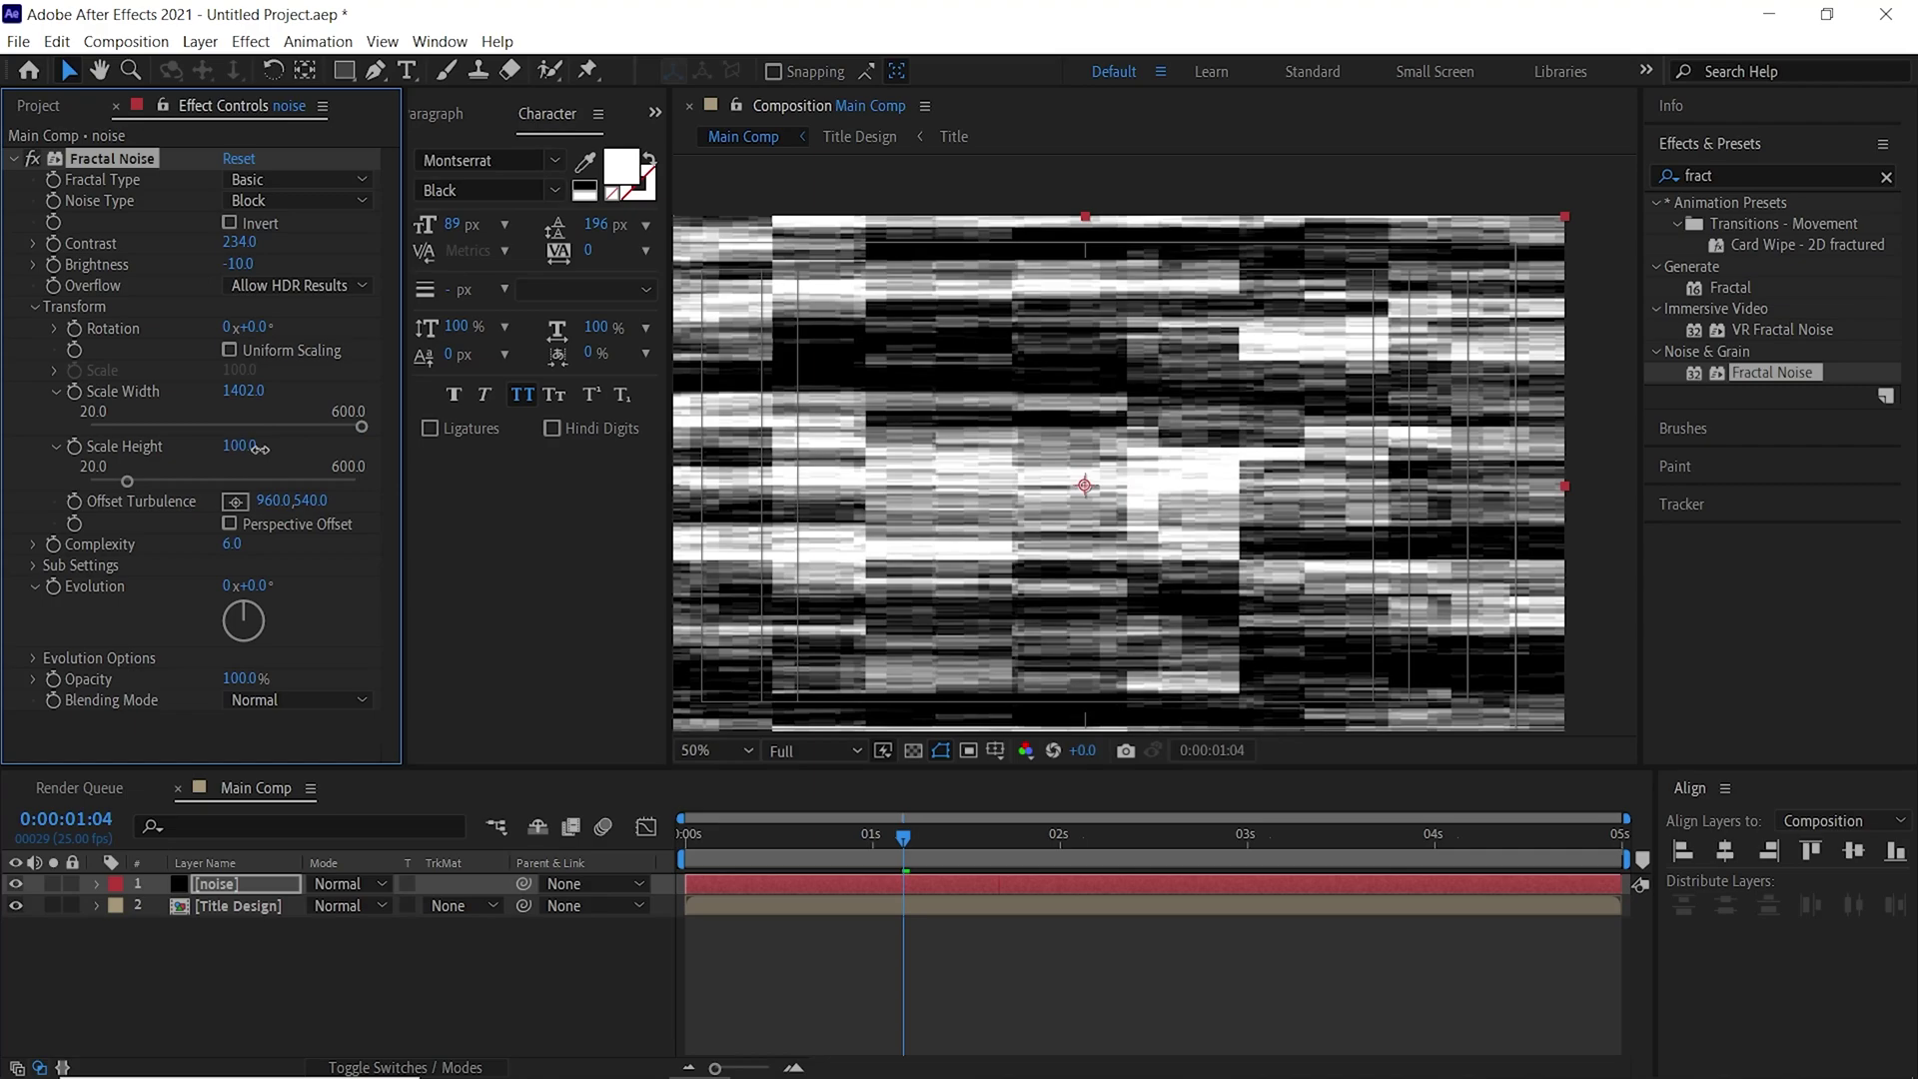
pyautogui.moveTo(270, 449); pyautogui.dragTo(455, 448)
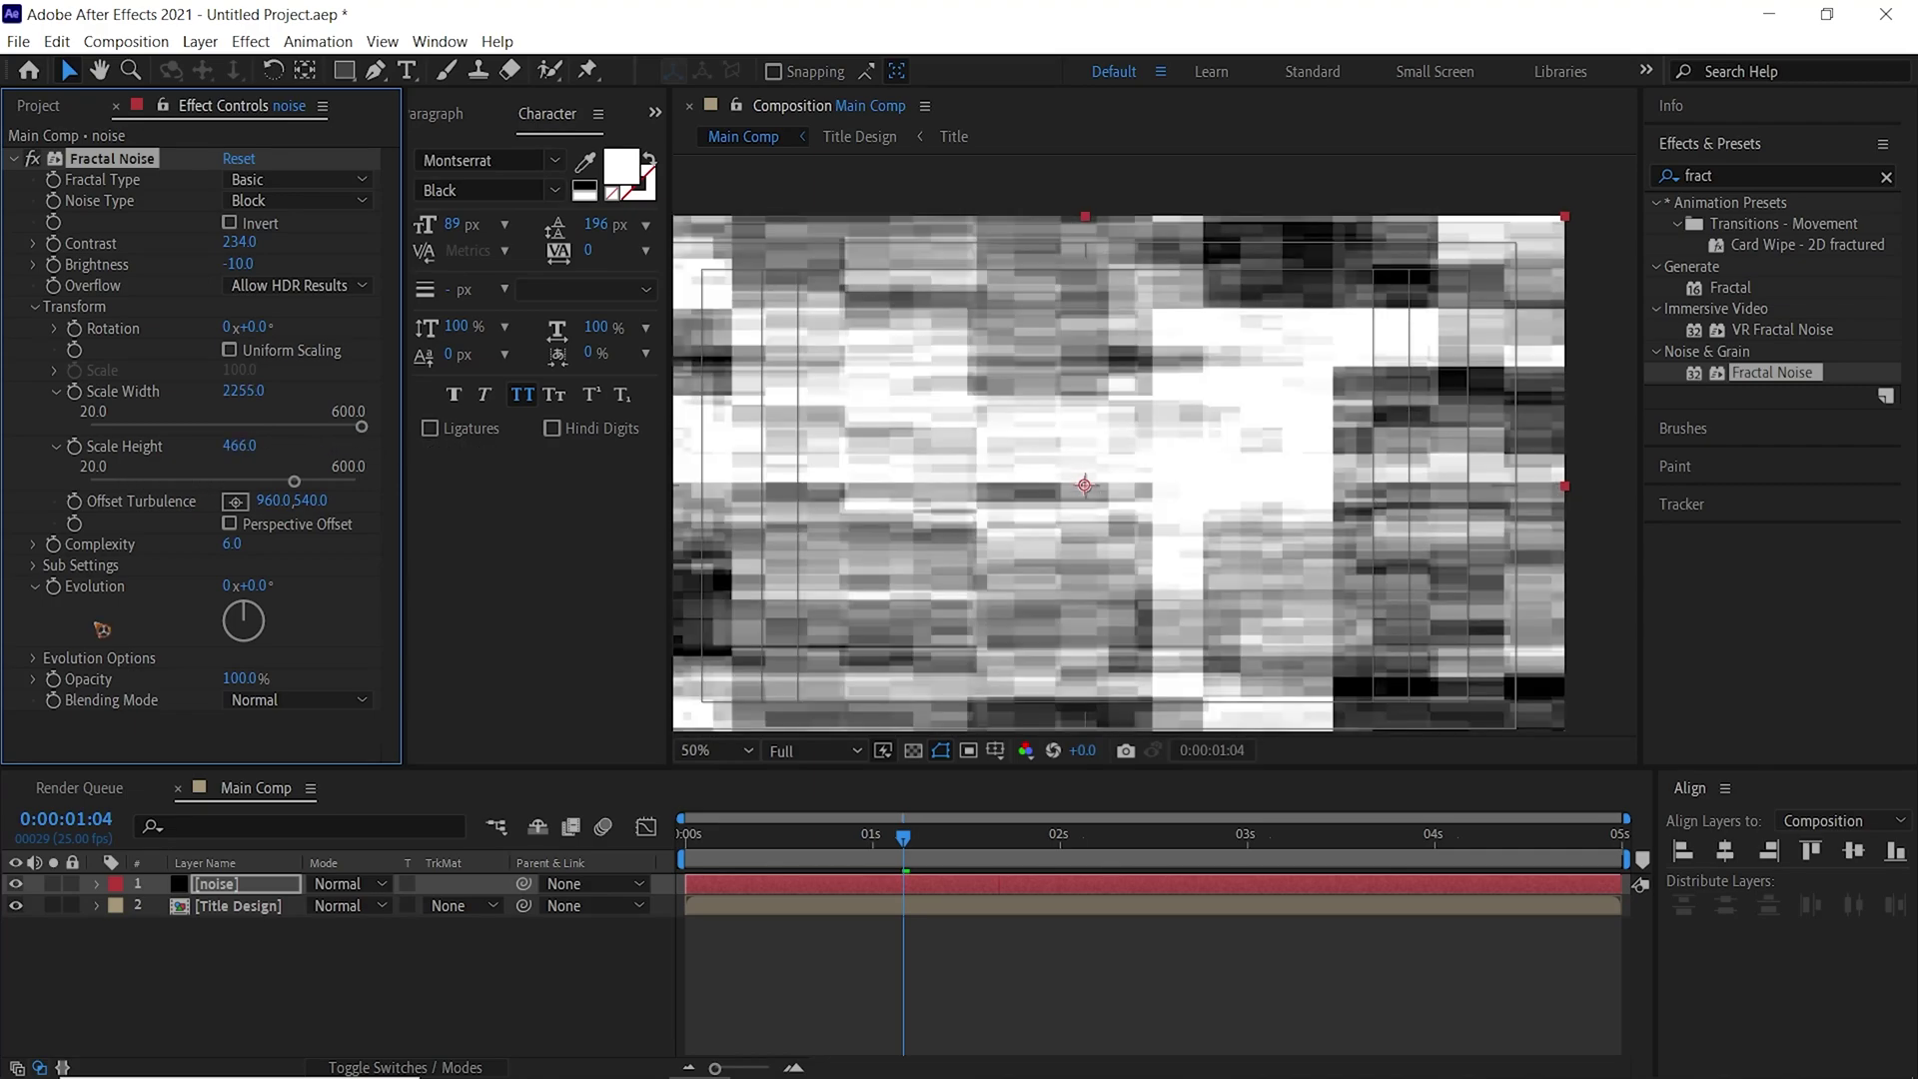
# Add the expression time*200 to the Fractal Noise Evolution and preview the noise from the start
pyautogui.click(98, 623)
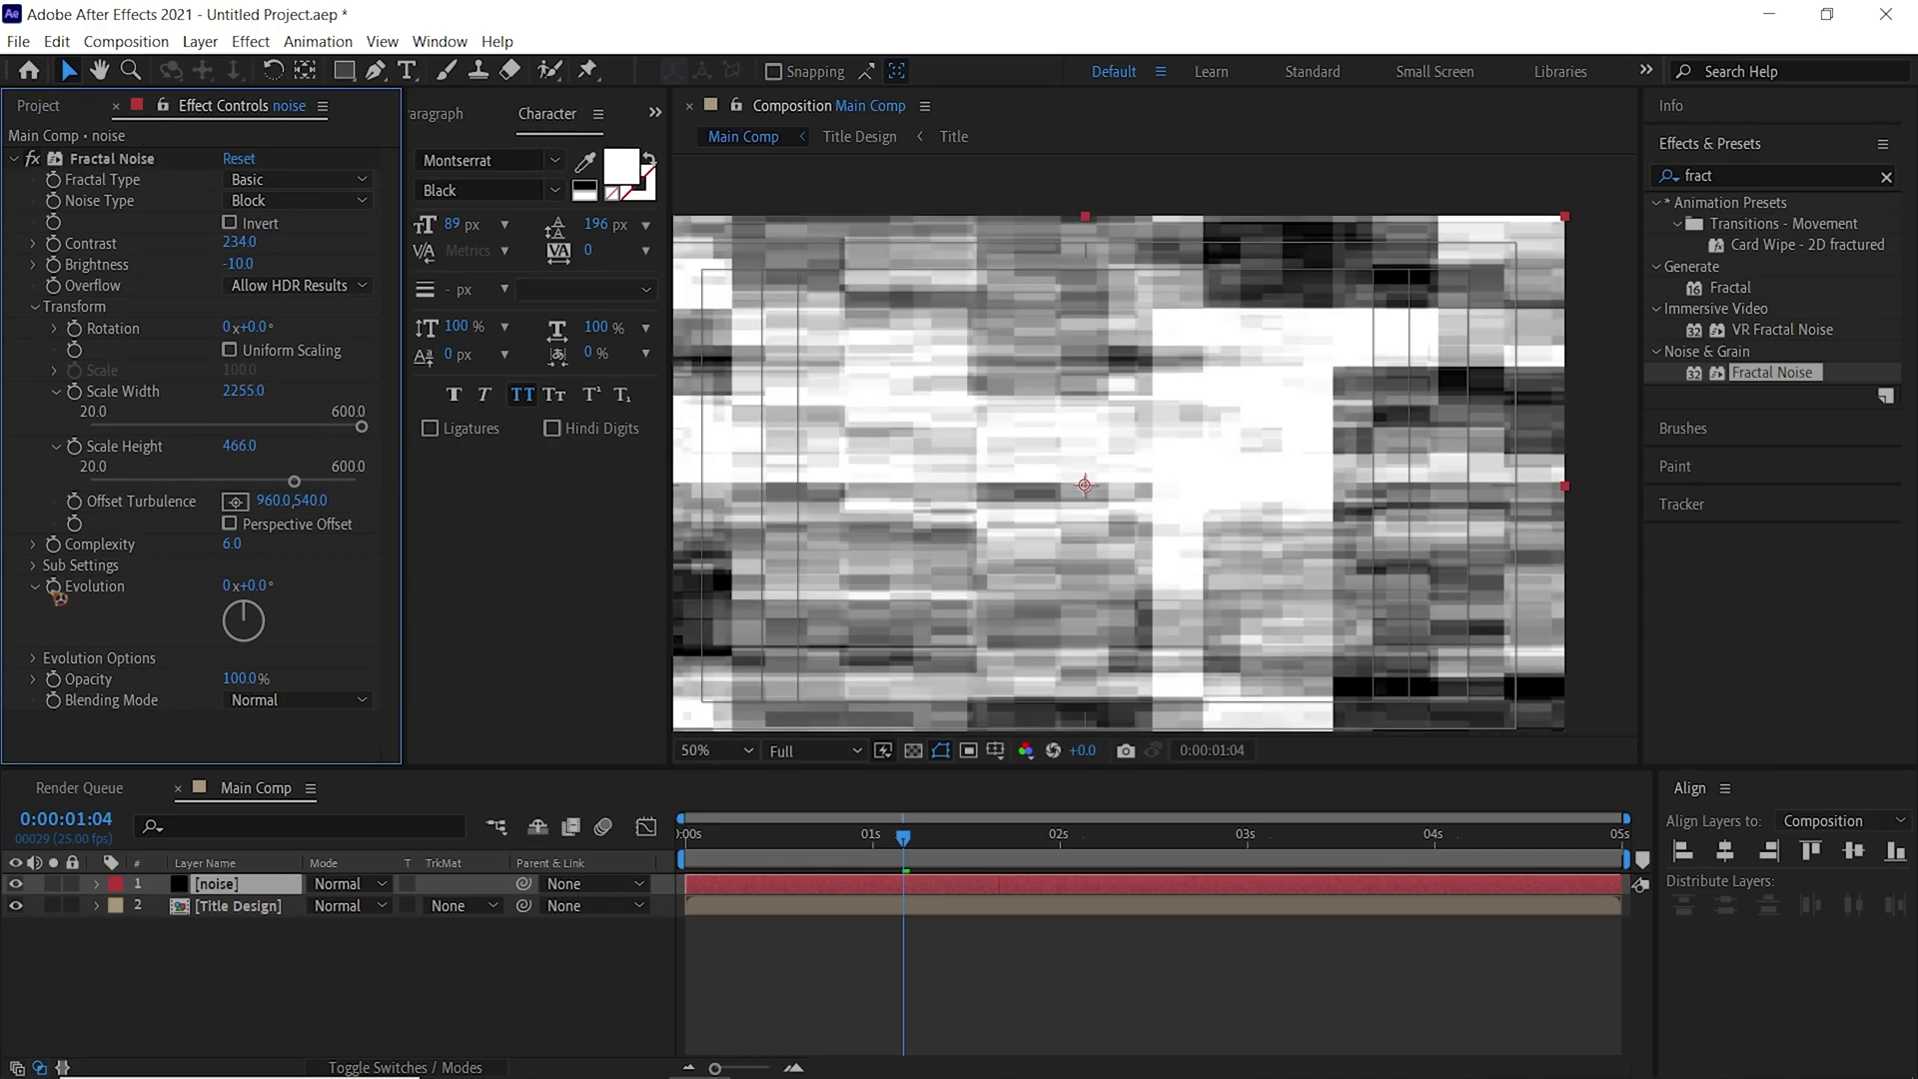
pyautogui.hotkey('alt', 'shift', '=')
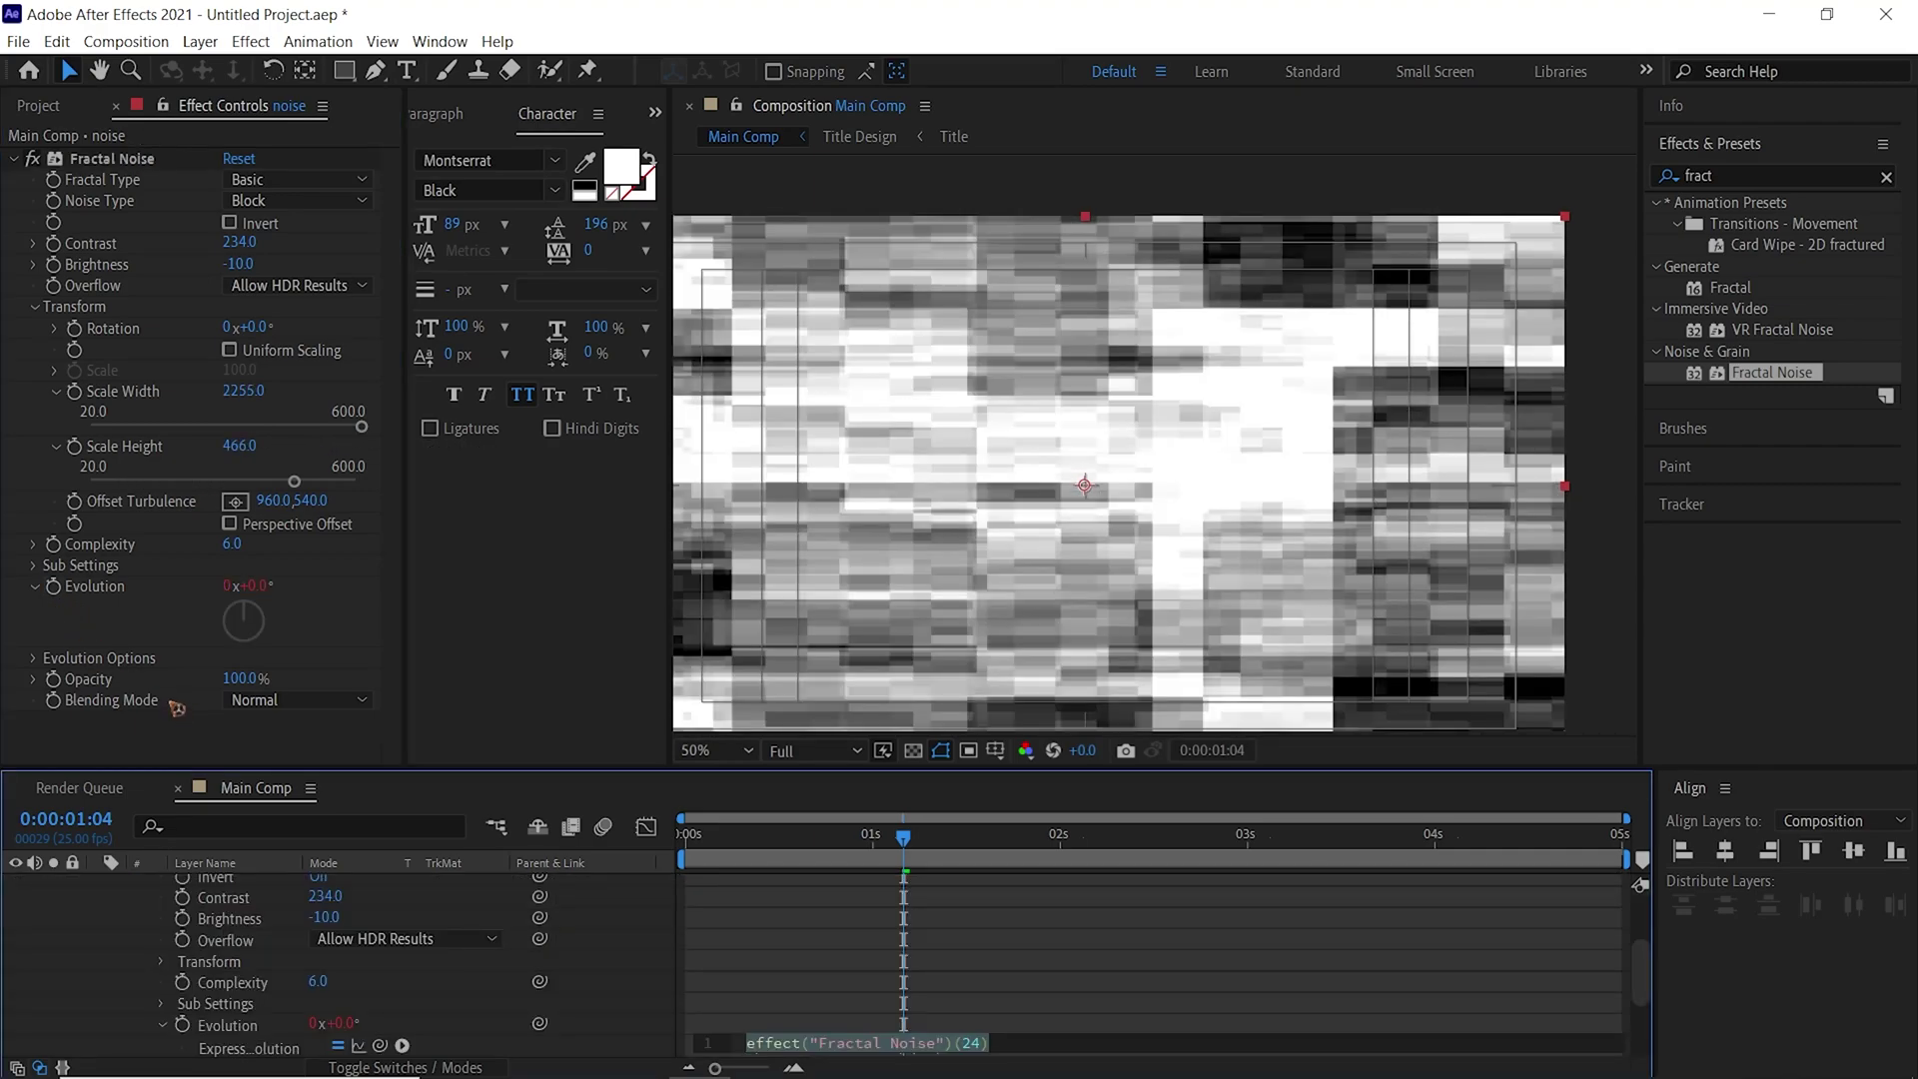
pyautogui.write('time*200')
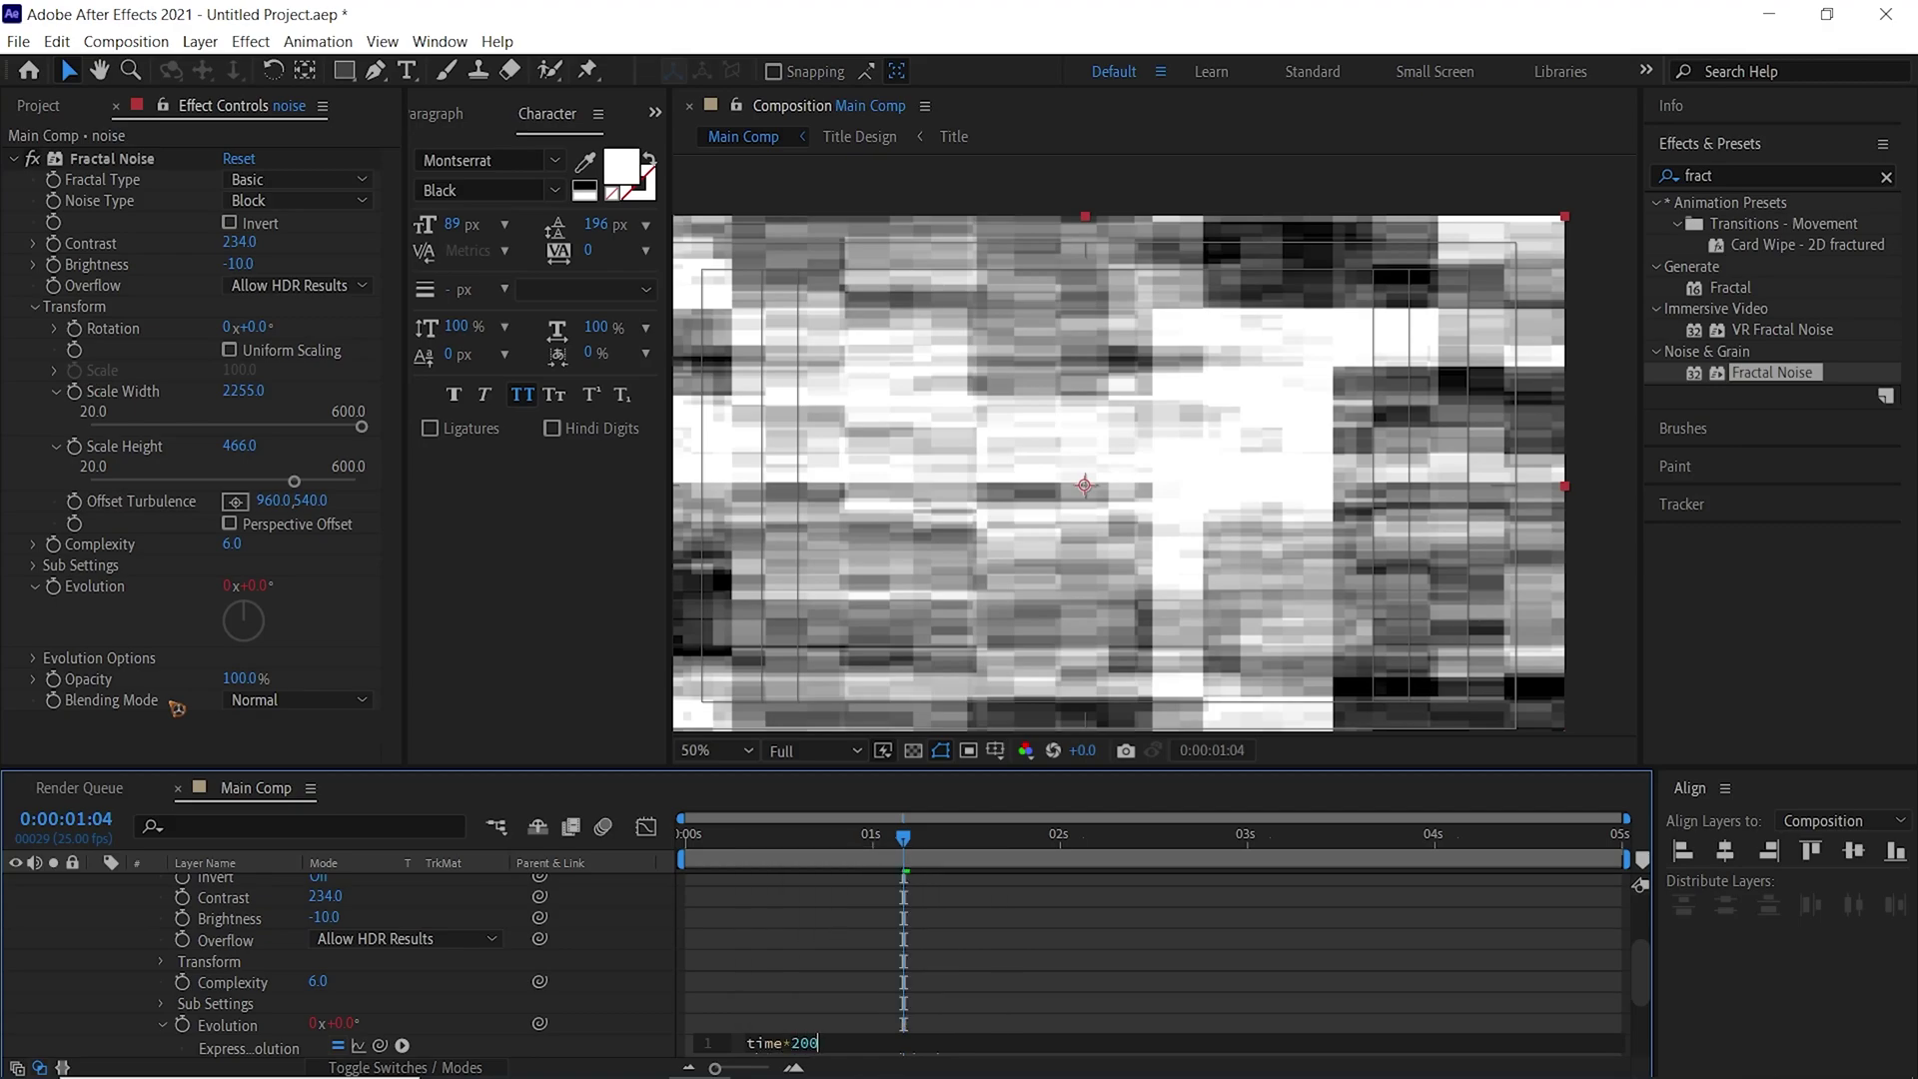
pyautogui.moveTo(903, 837); pyautogui.dragTo(484, 882)
pyautogui.press('space')
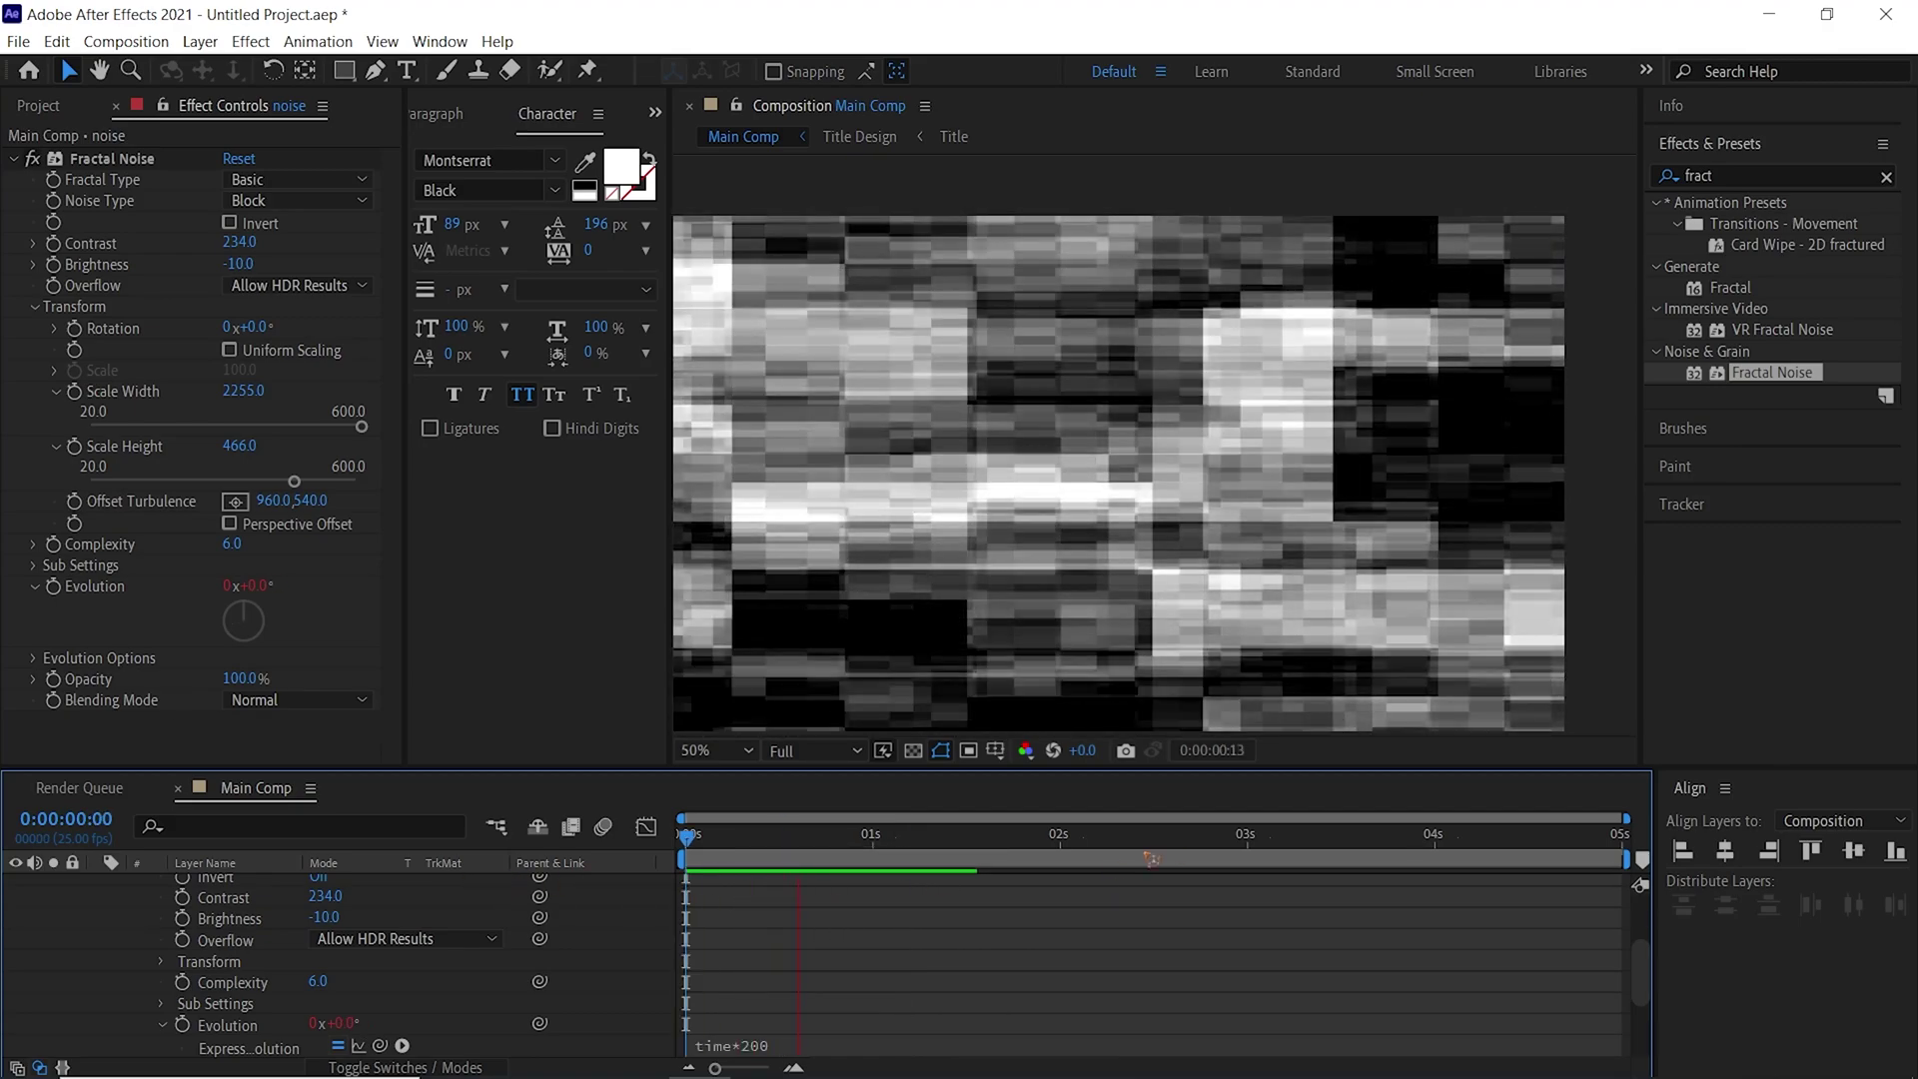
pyautogui.press('space')
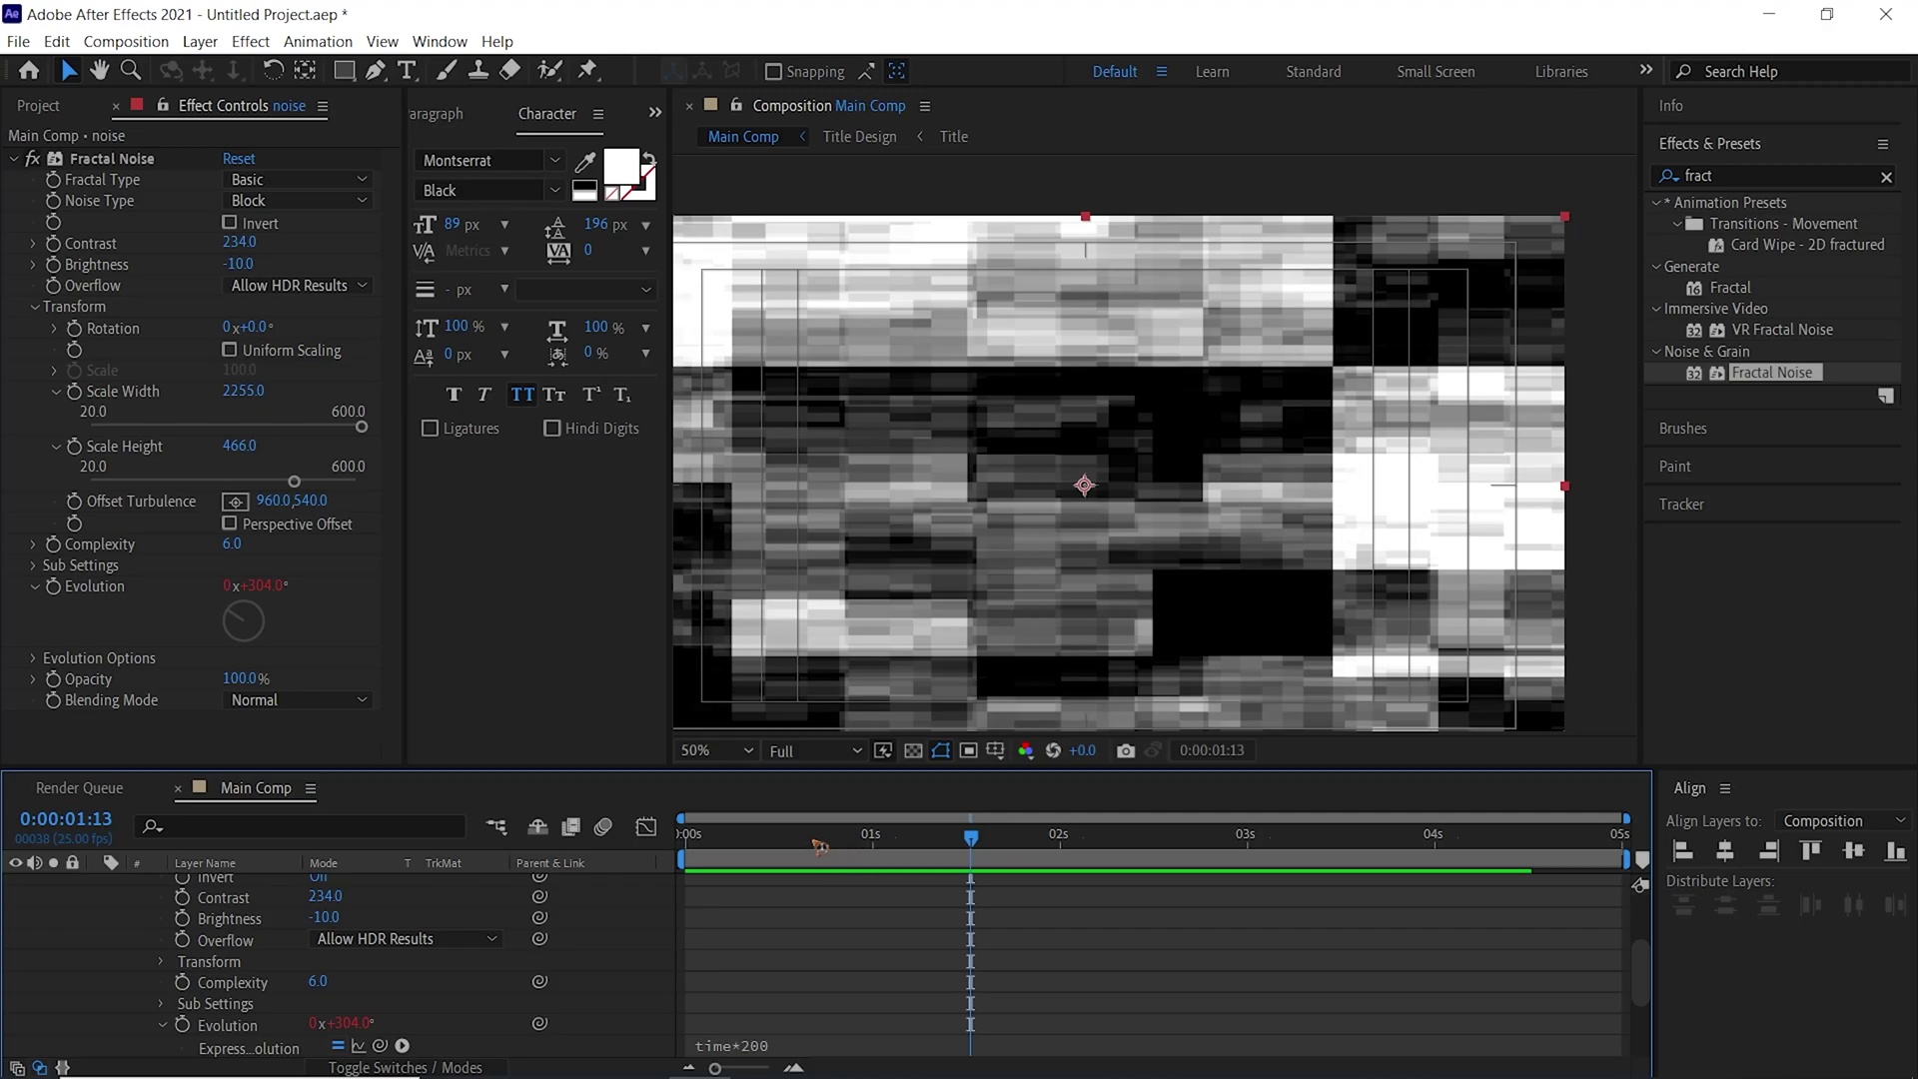
# Keyframe Offset Turbulence at the composition's start and end, and set contrast to 318, scale width to 5388 and scale height to 498
pyautogui.press('Home')
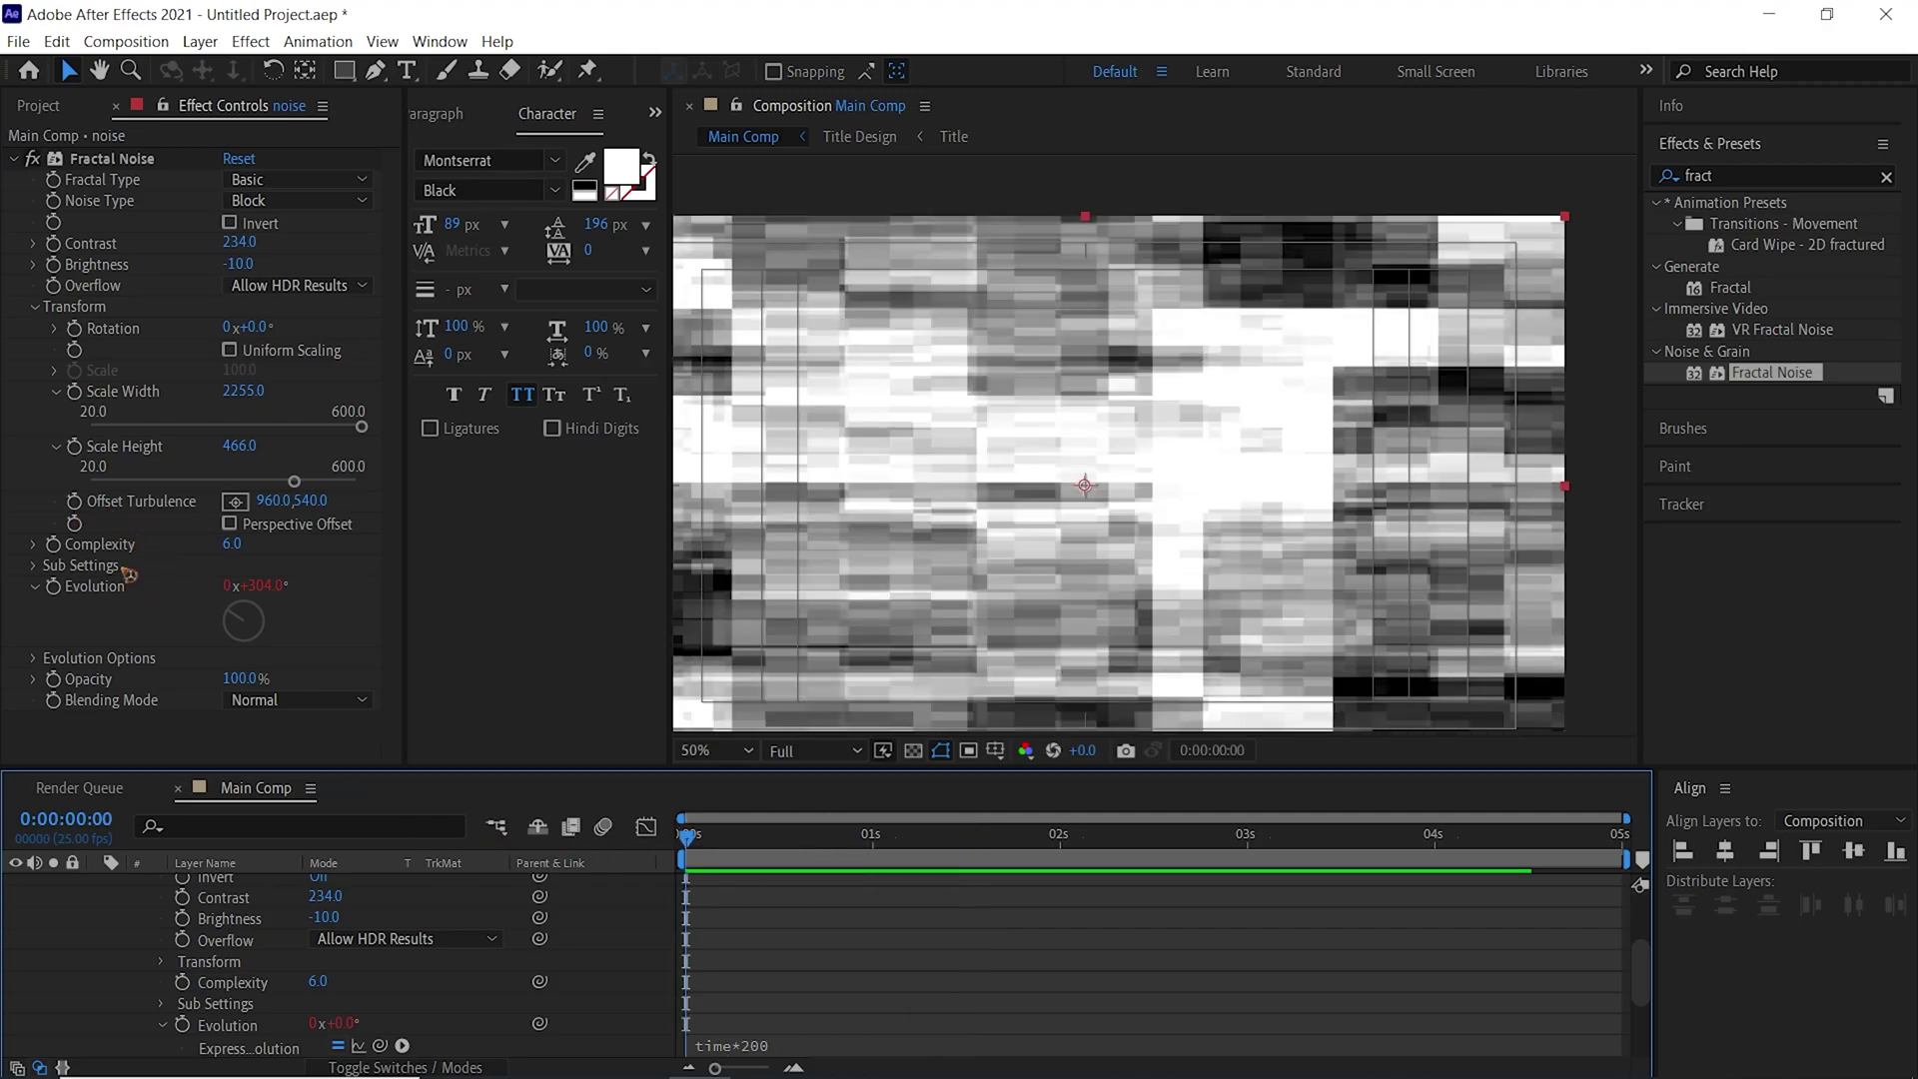
pyautogui.click(76, 502)
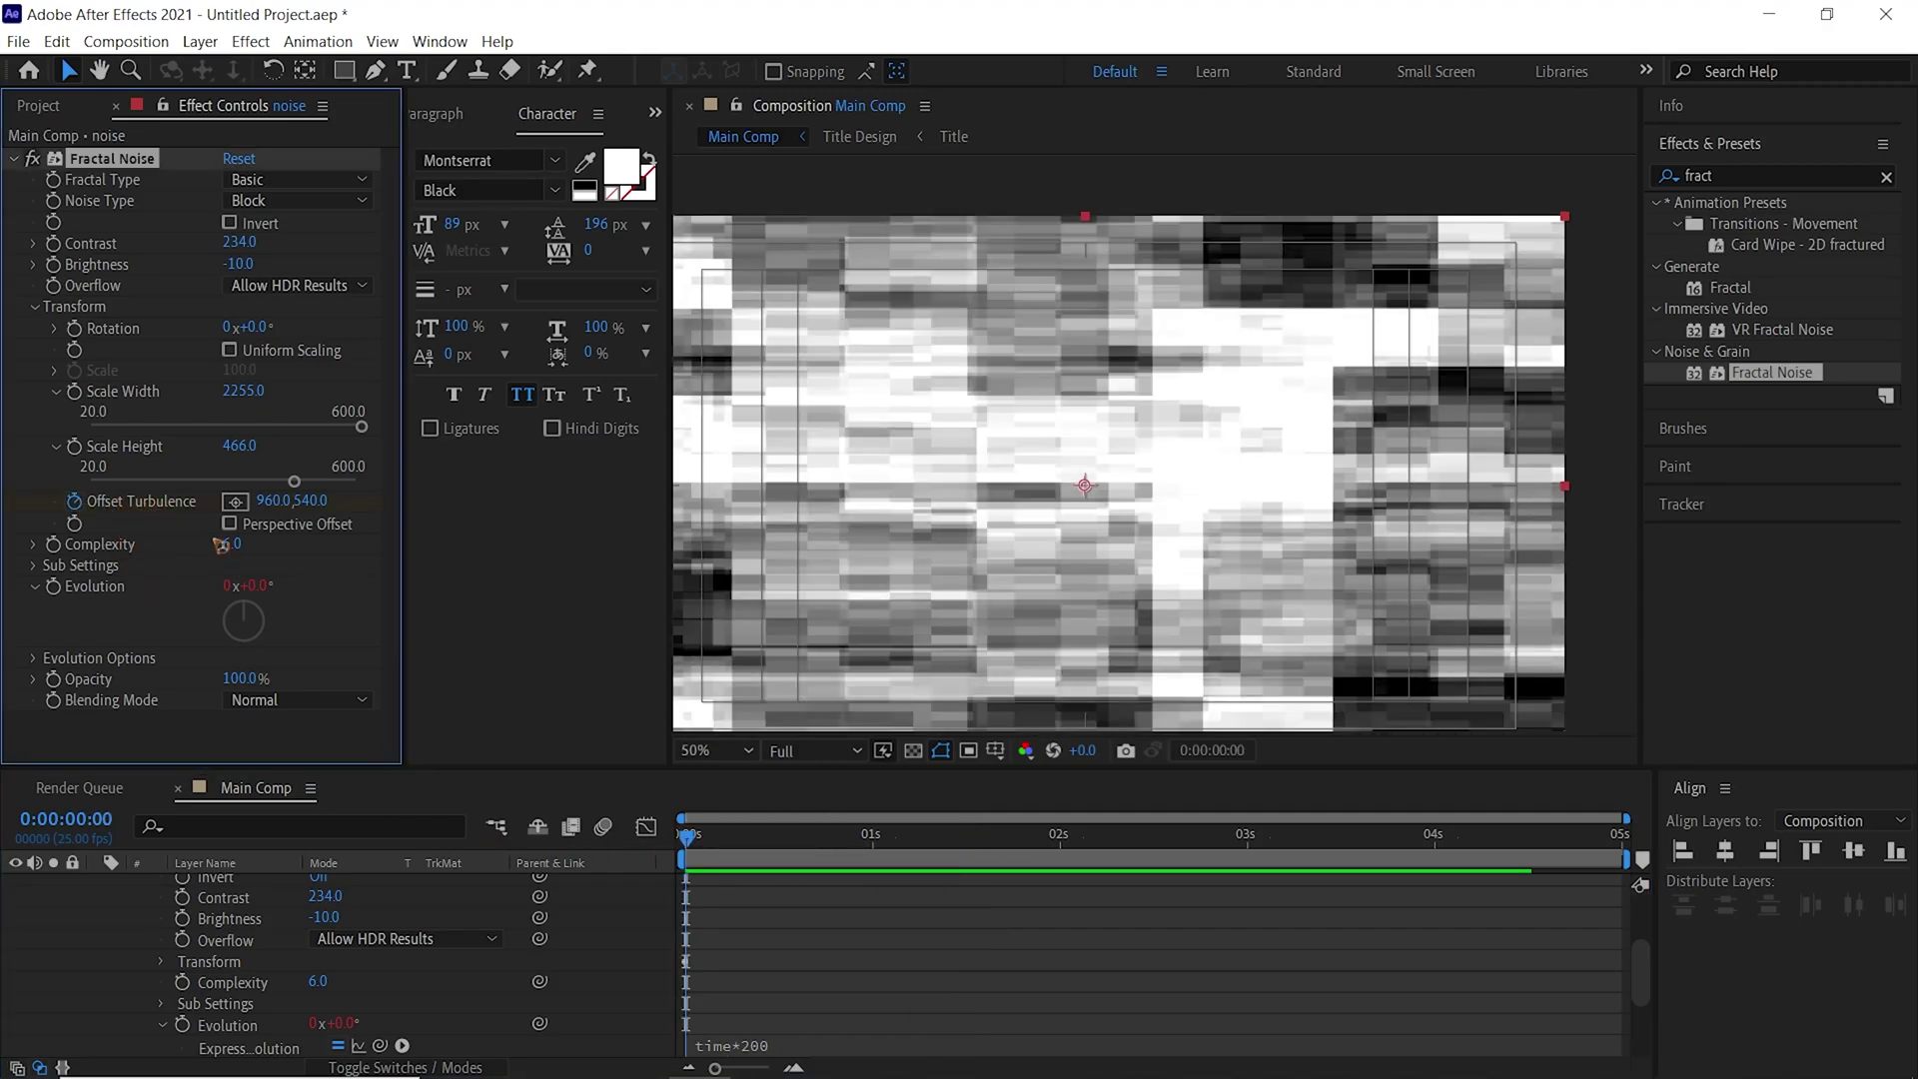
pyautogui.click(676, 883)
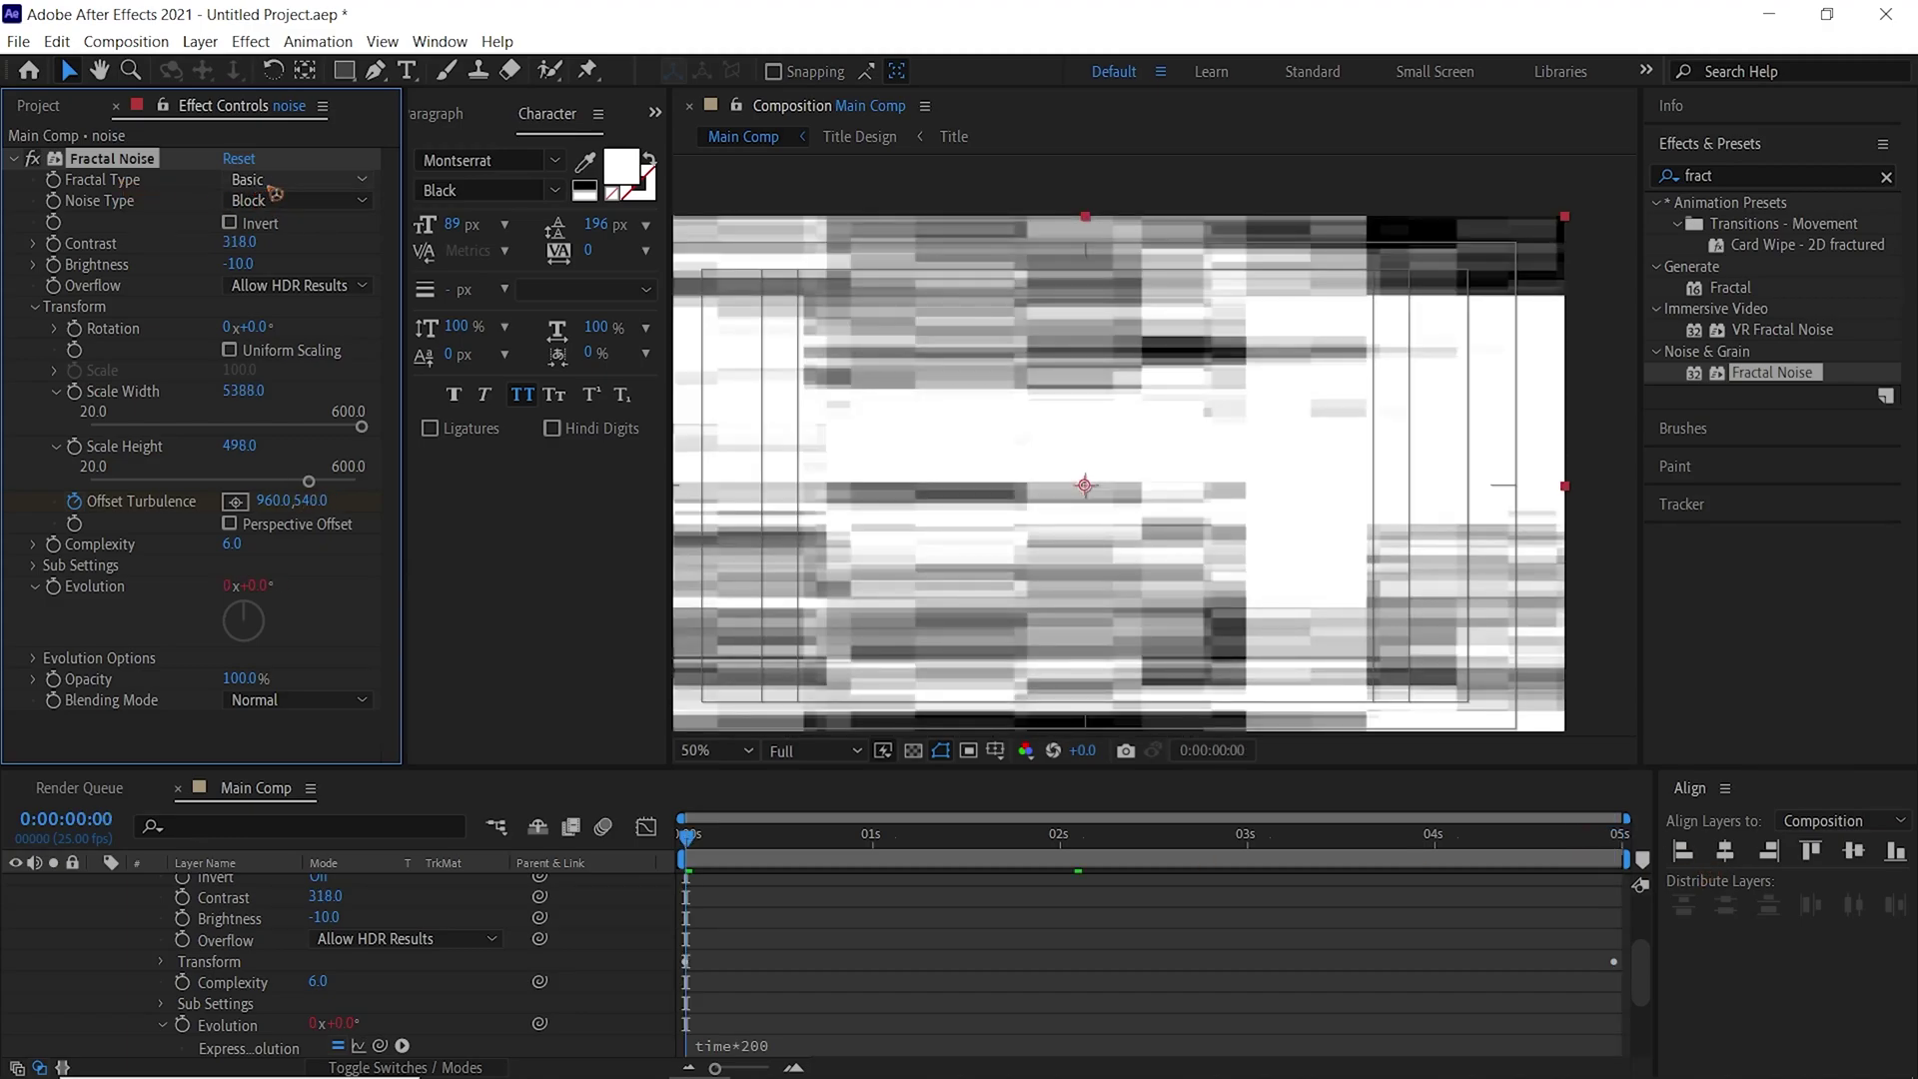
# Set the fractal type to Dynamic and pre-compose the noise layer as map, moving all its attributes into the new composition
pyautogui.click(300, 180)
pyautogui.click(380, 313)
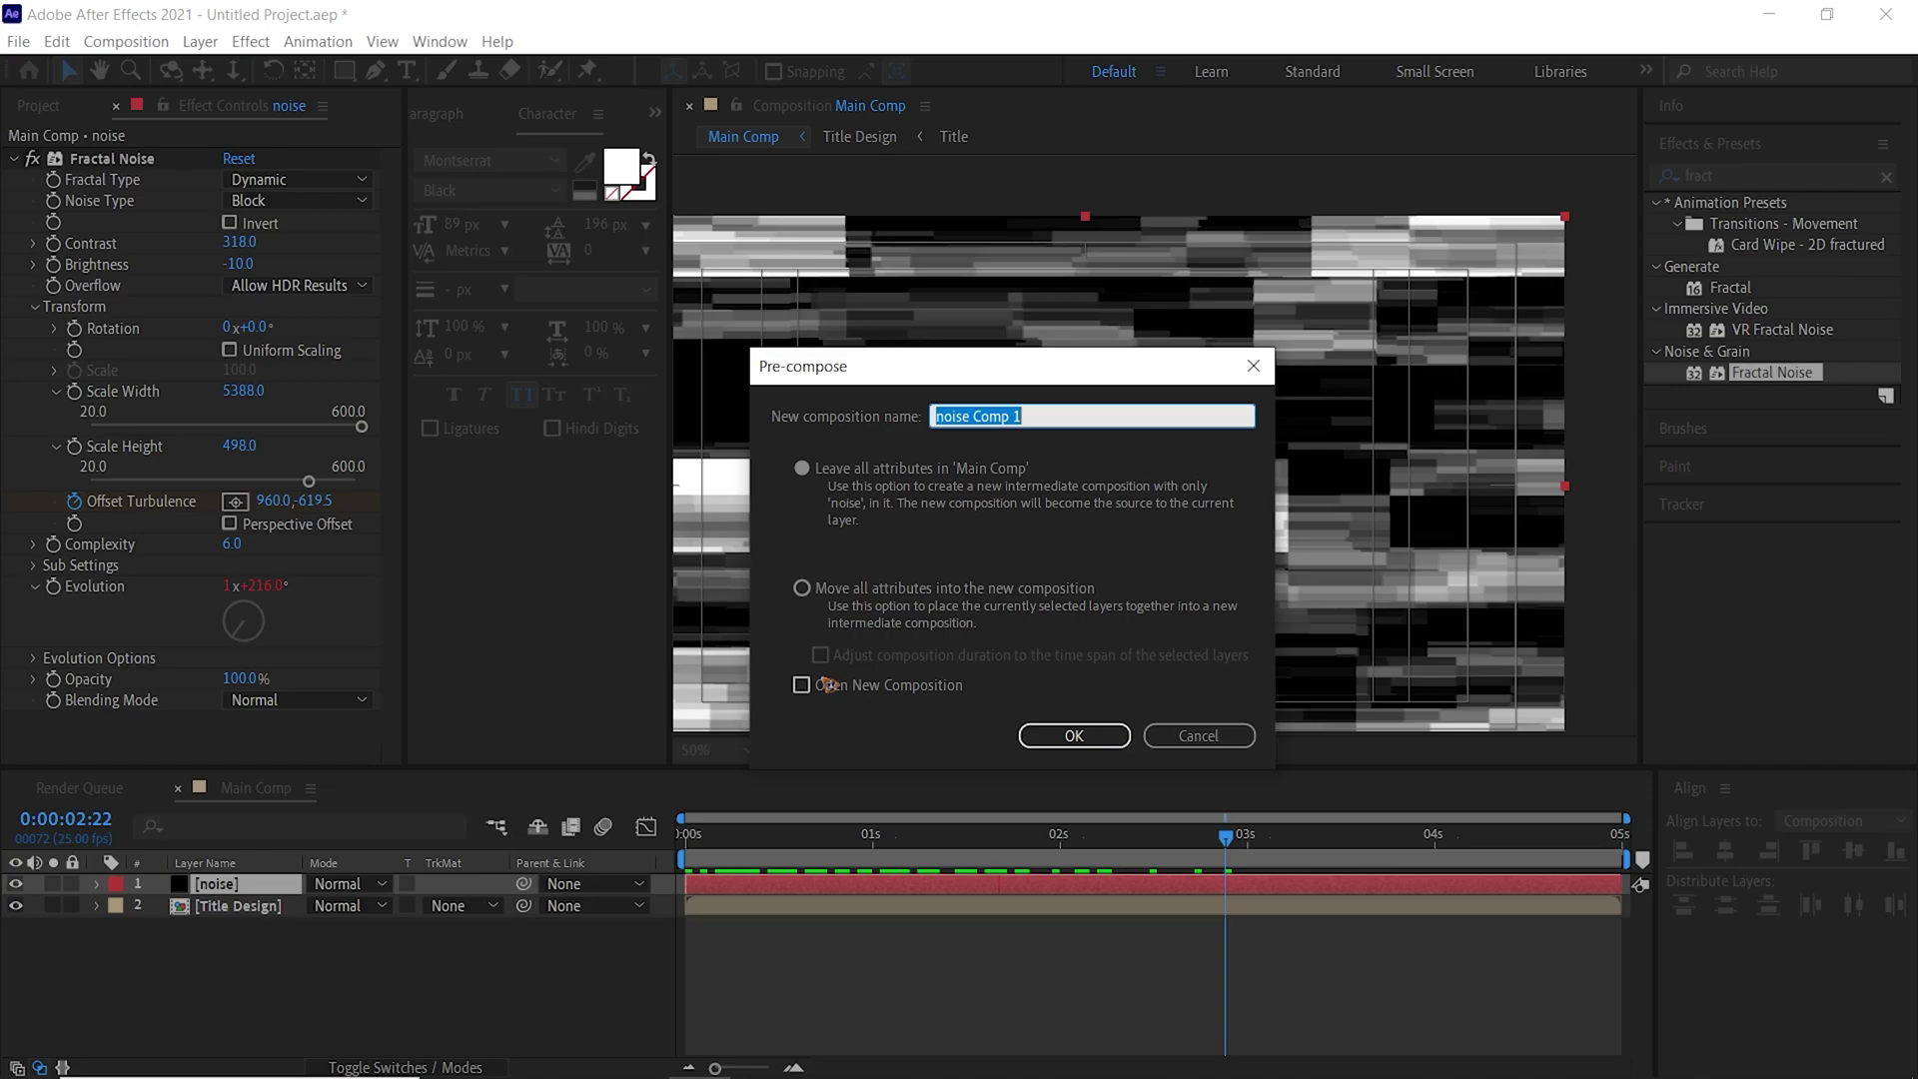
pyautogui.write('map')
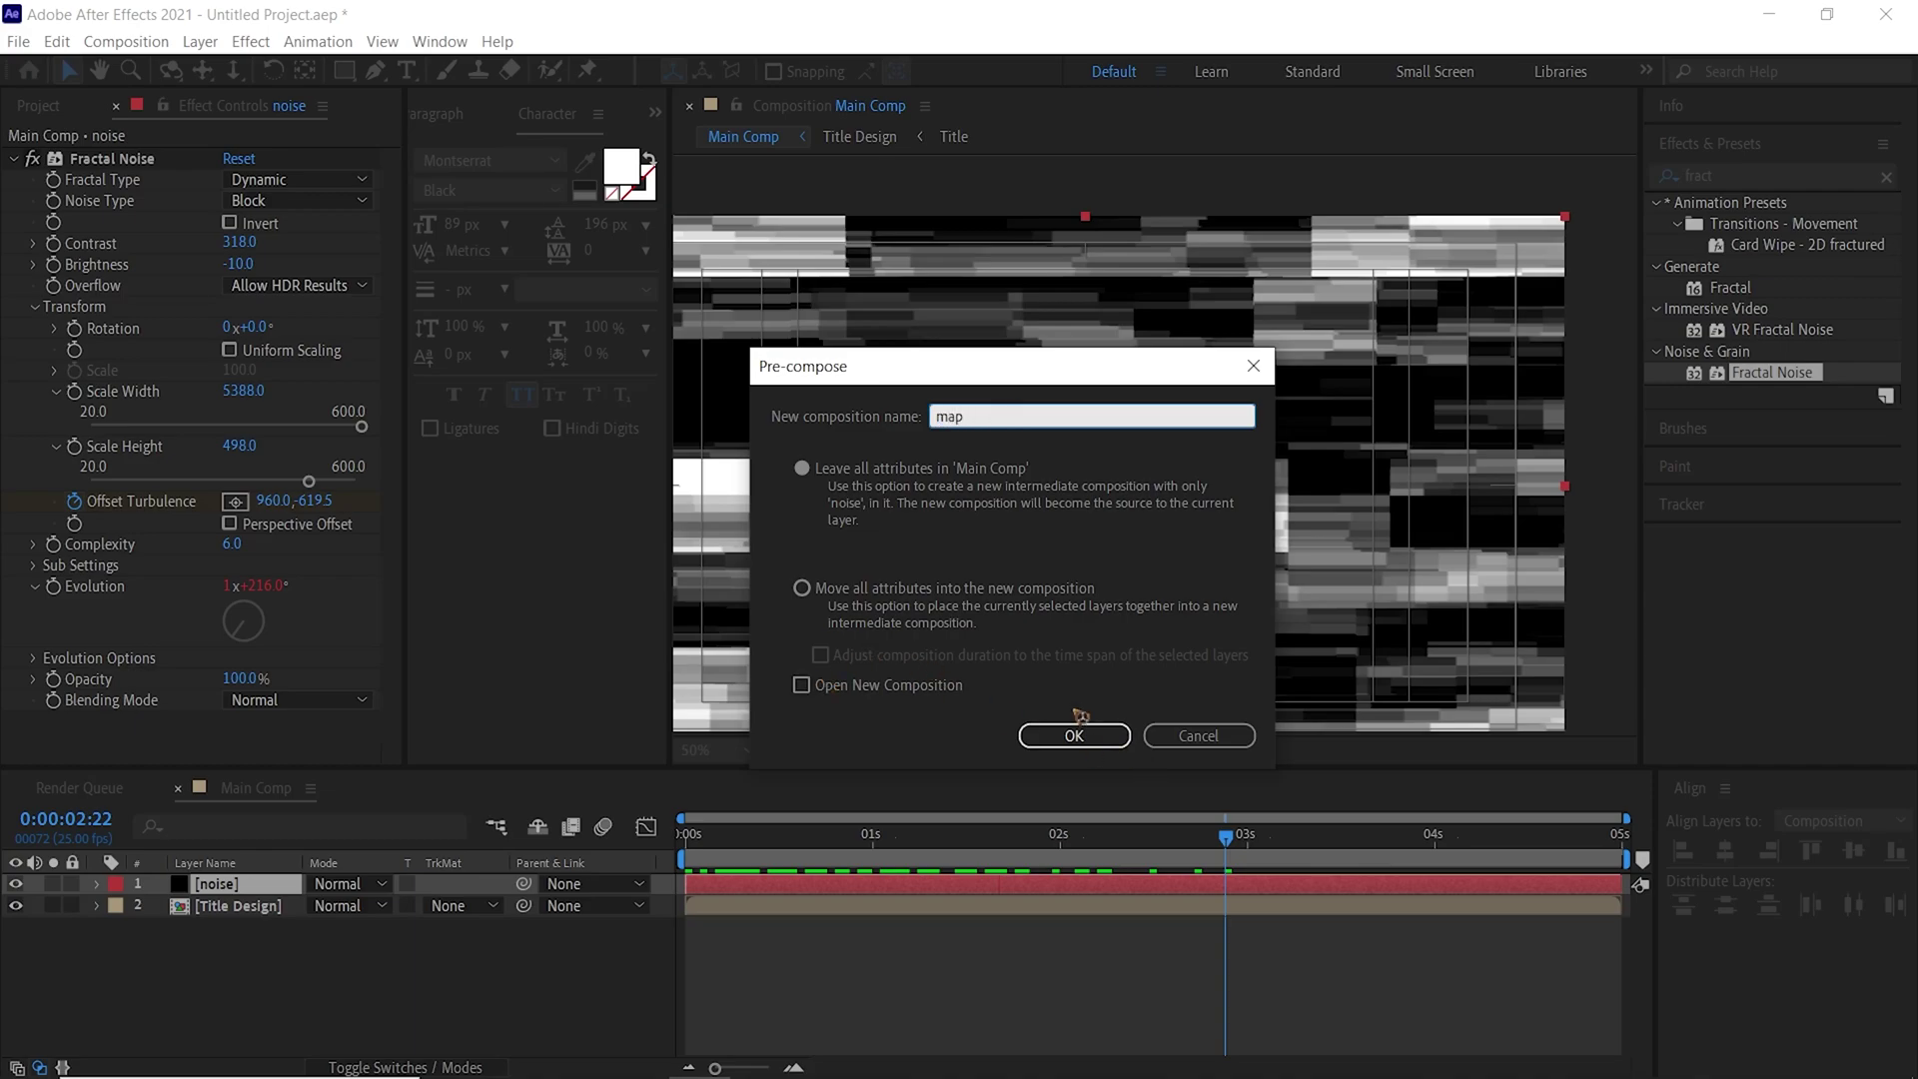
pyautogui.click(1074, 735)
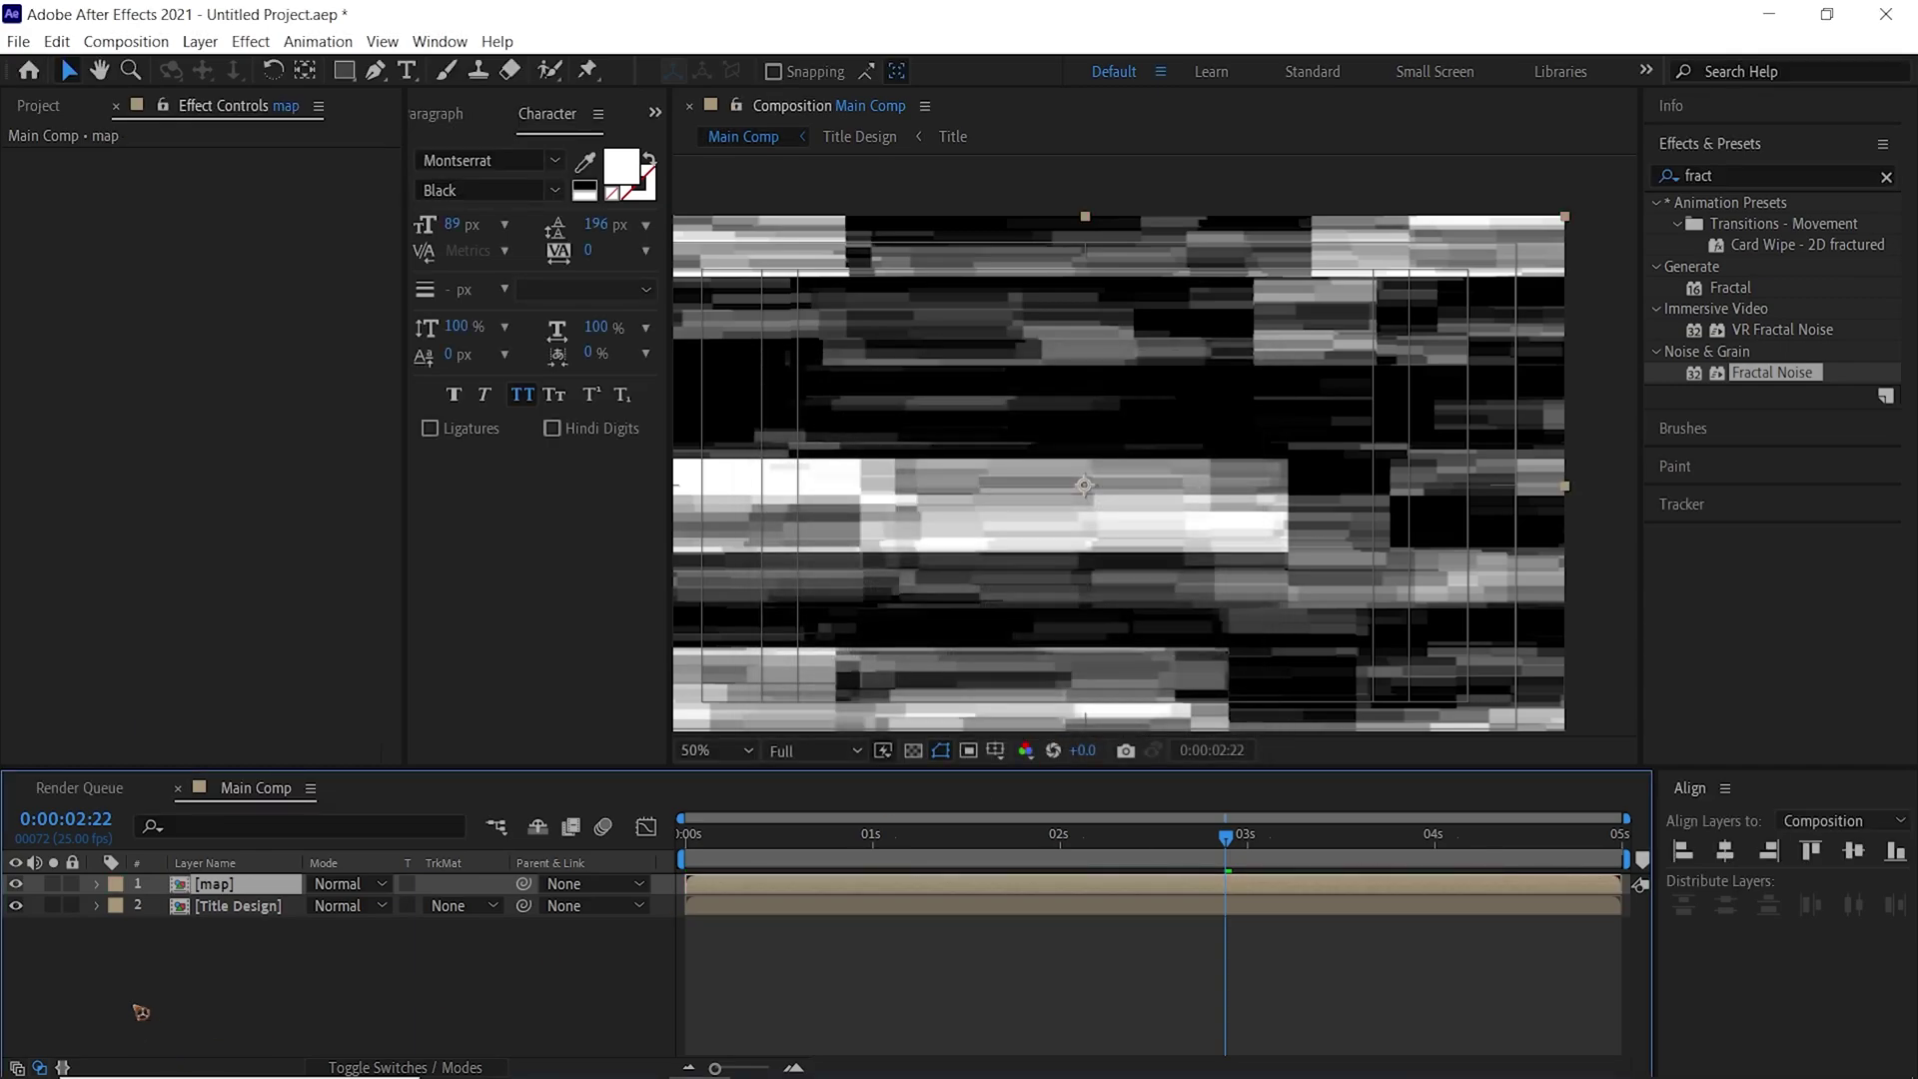
# Hide the map layer and move it below the Title Design layer
pyautogui.click(16, 885)
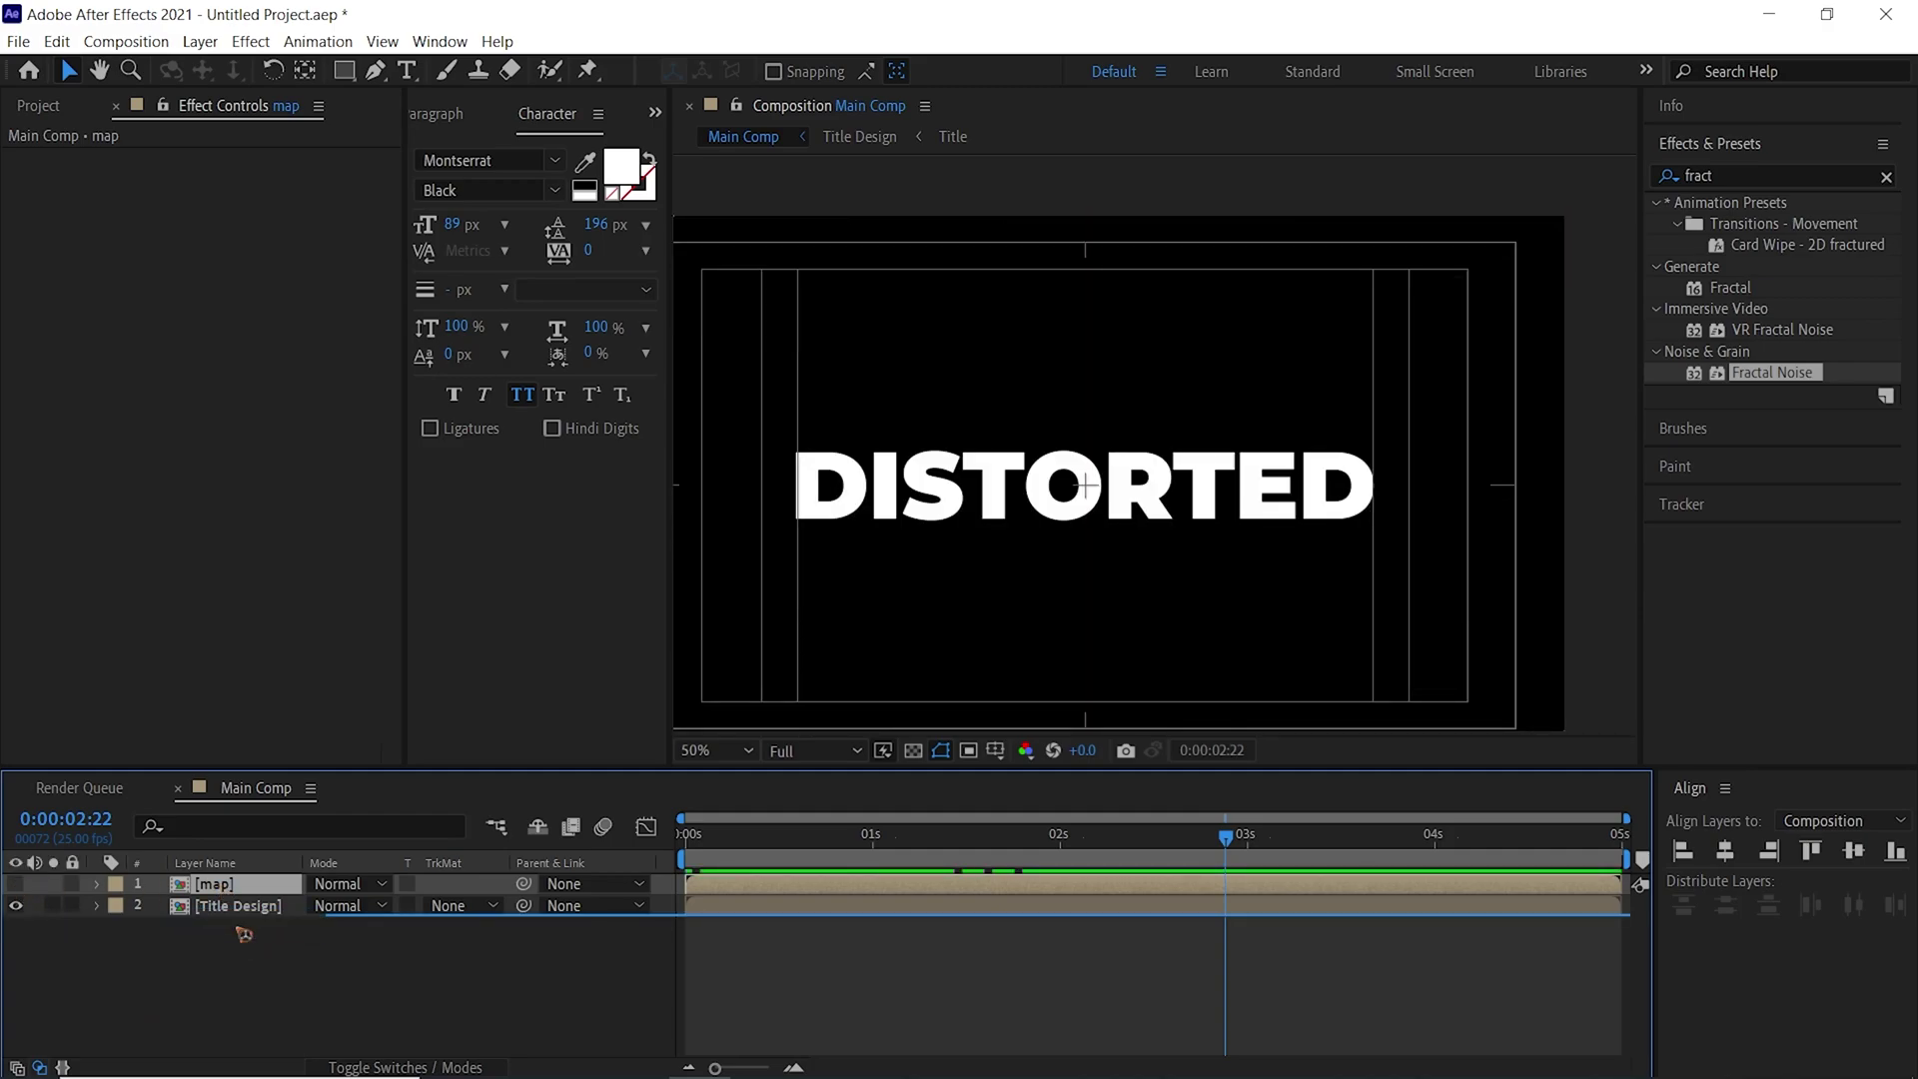
pyautogui.moveTo(225, 884); pyautogui.dragTo(244, 934)
pyautogui.click(362, 1007)
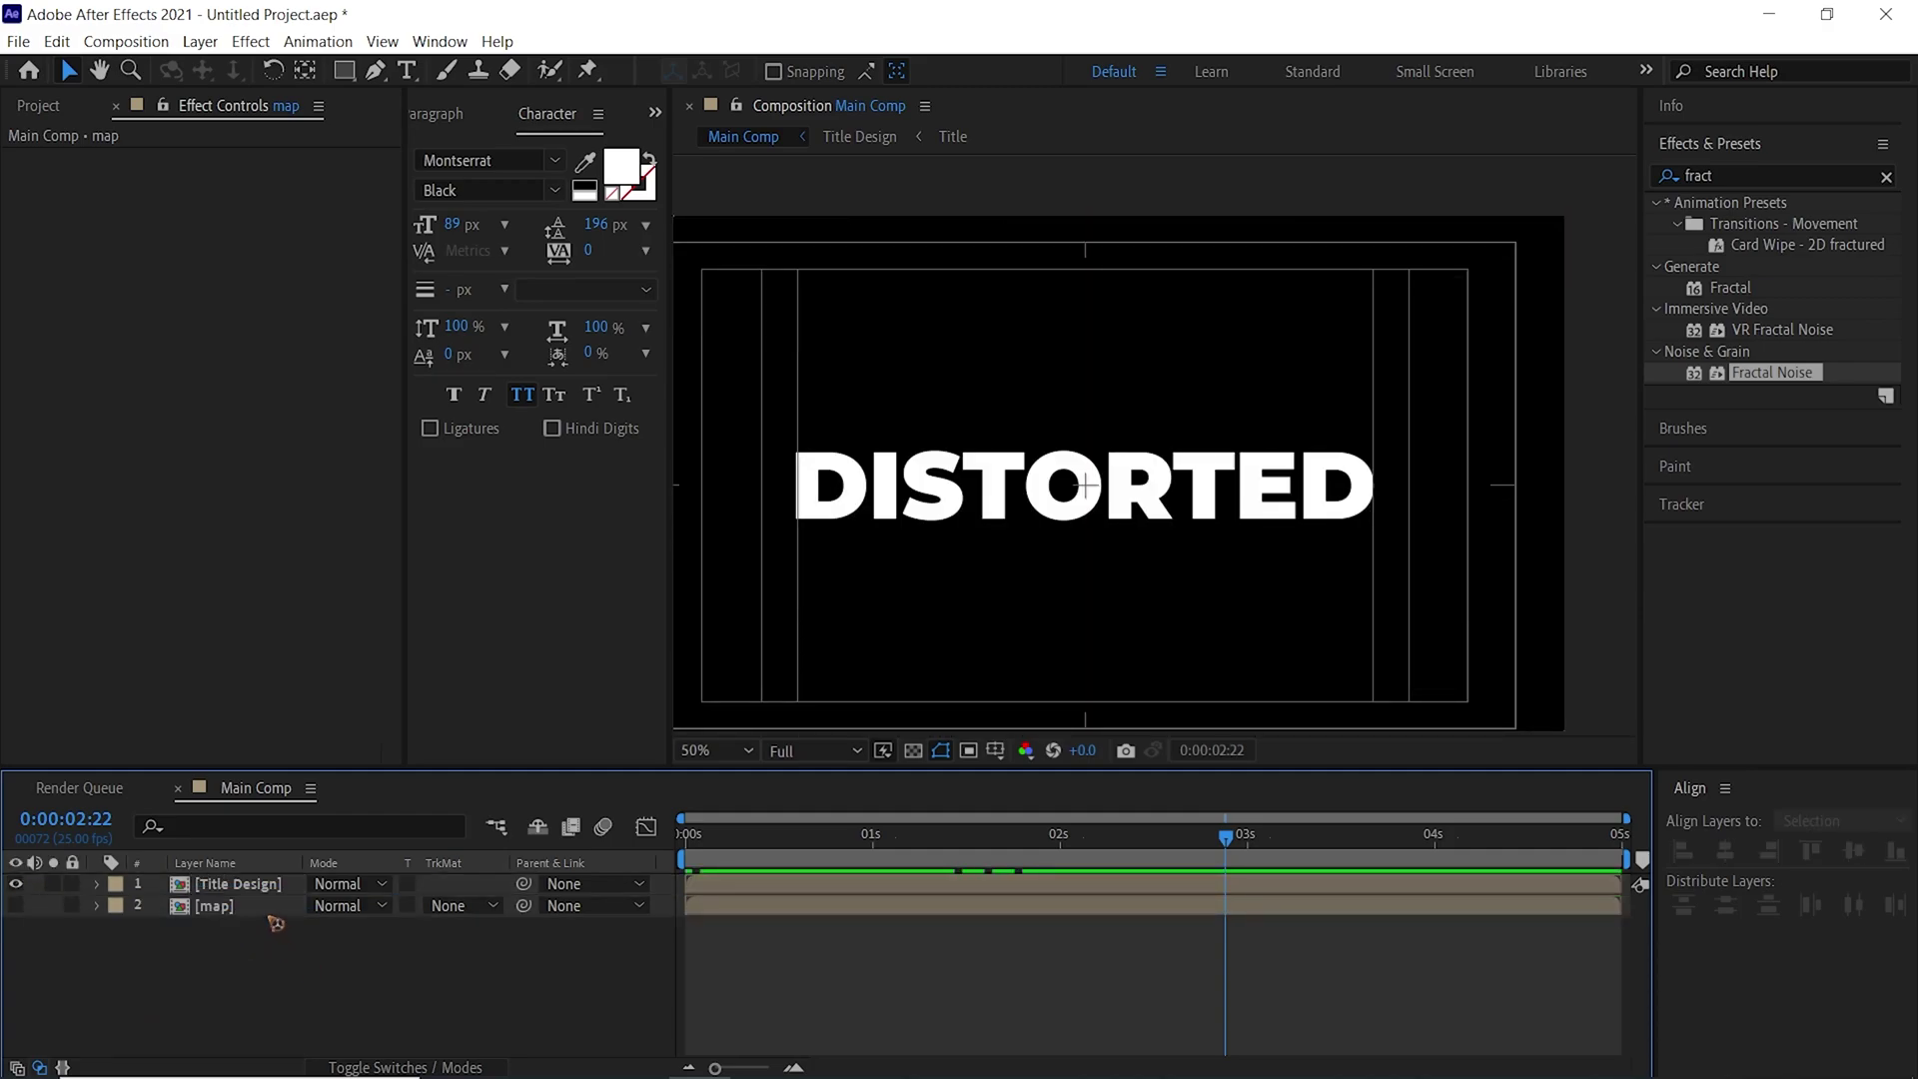
# Set the Title Design layer's blending mode to Add
pyautogui.click(288, 888)
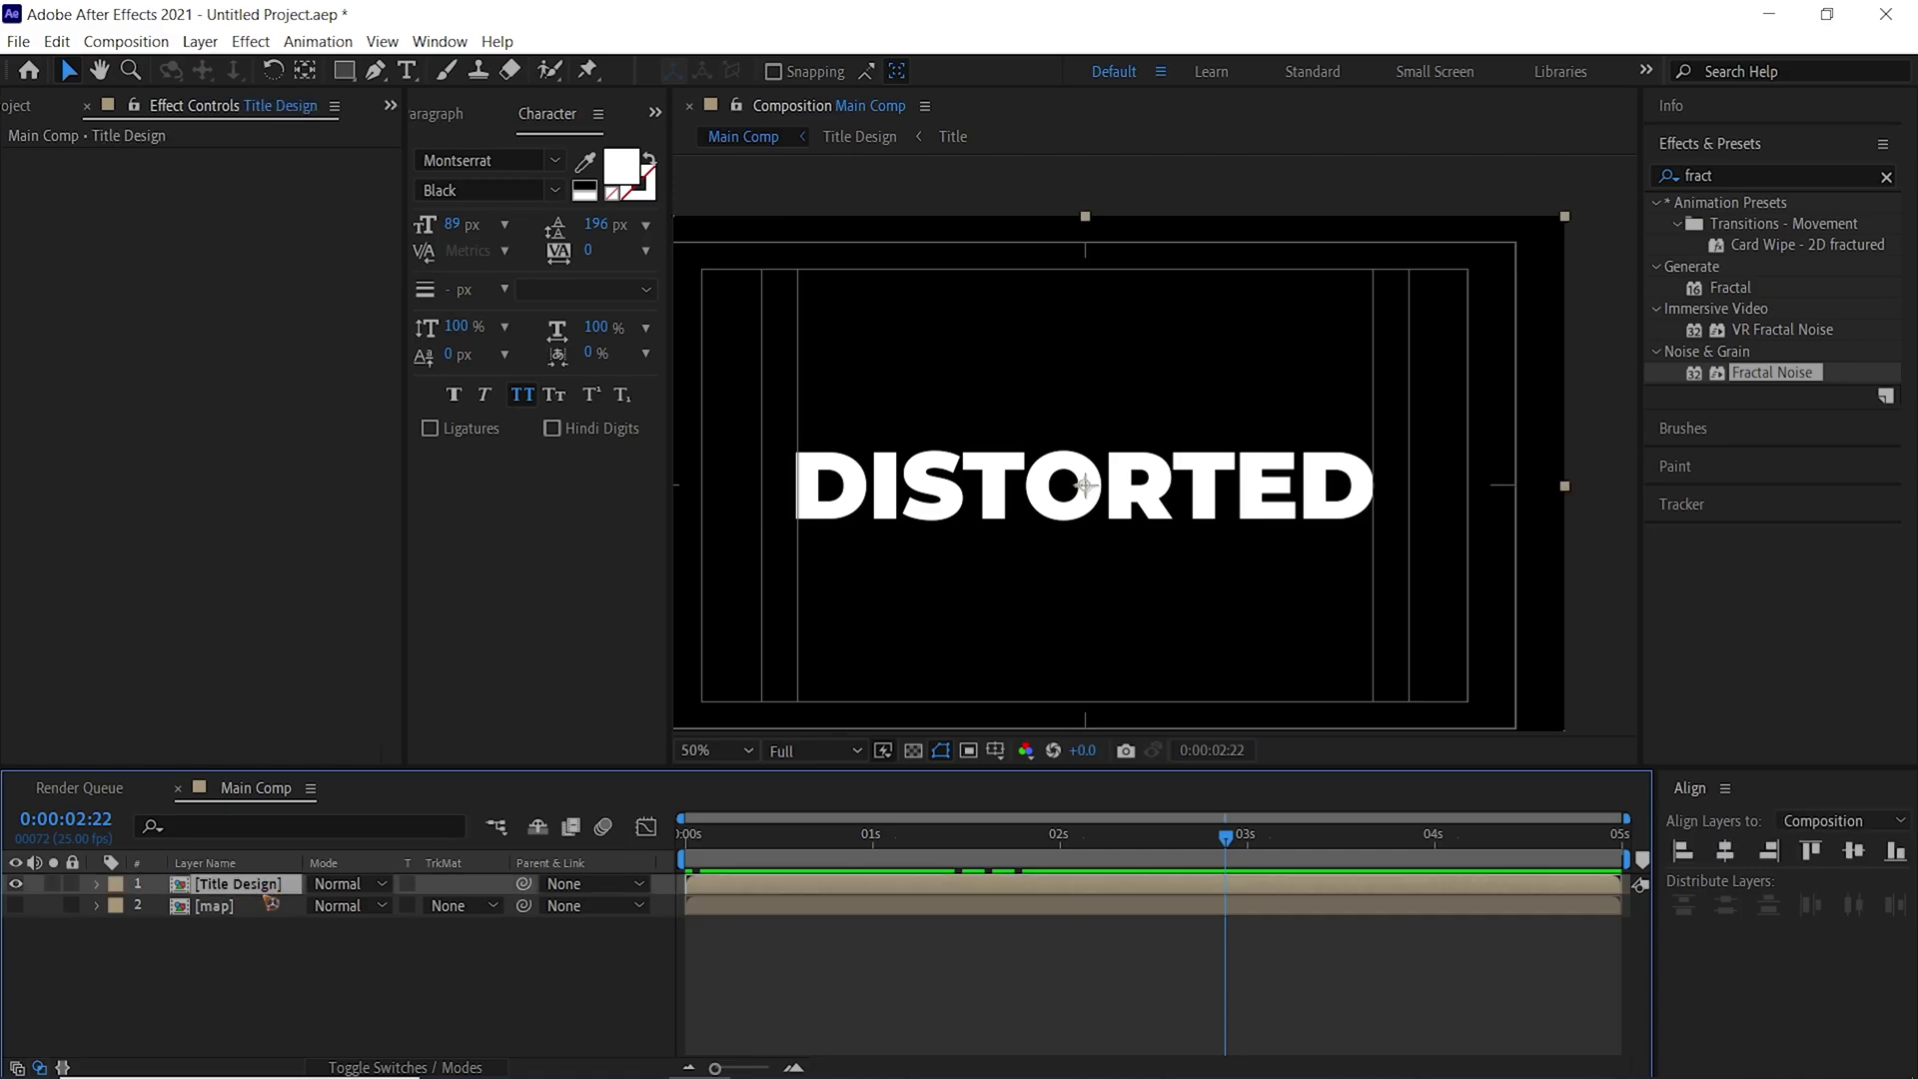
pyautogui.click(359, 885)
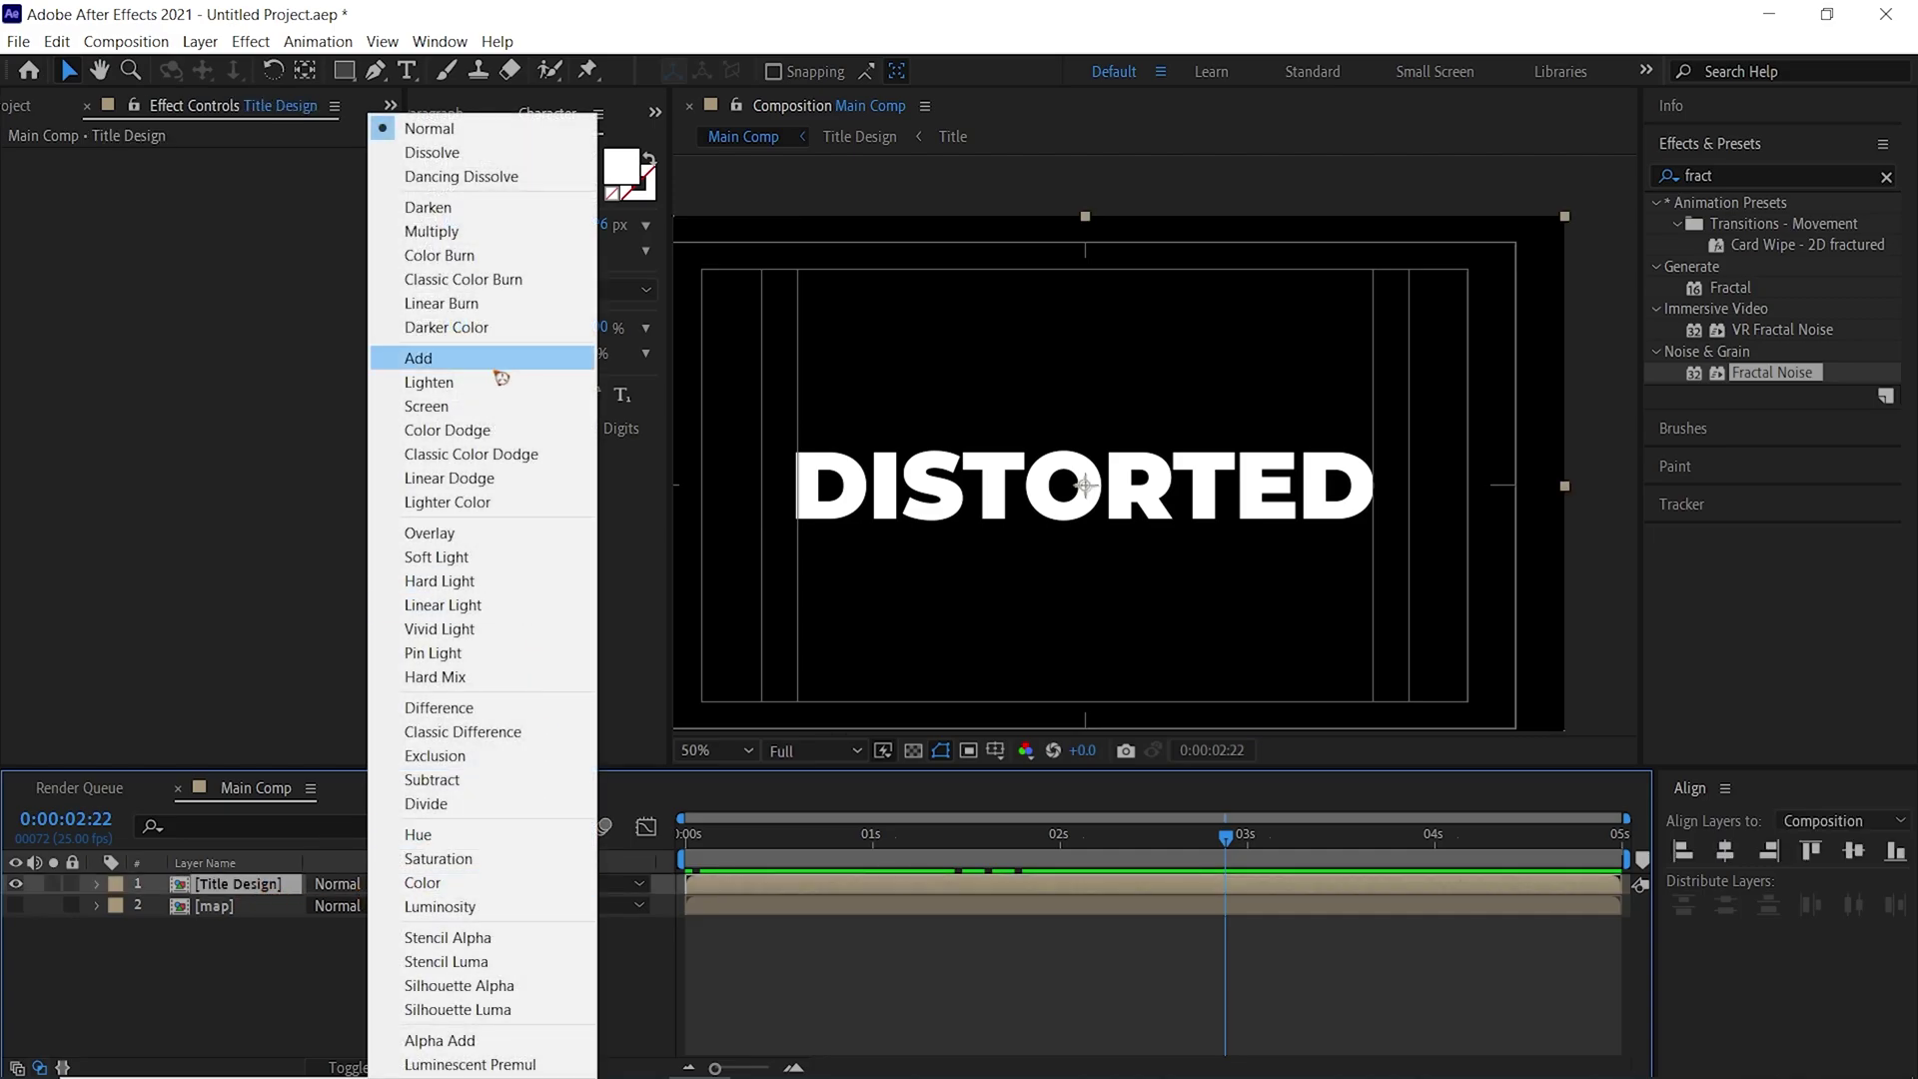
pyautogui.click(425, 360)
# Search the effects for channel and apply Shift Channels to the Title Design layer
pyautogui.click(1765, 176)
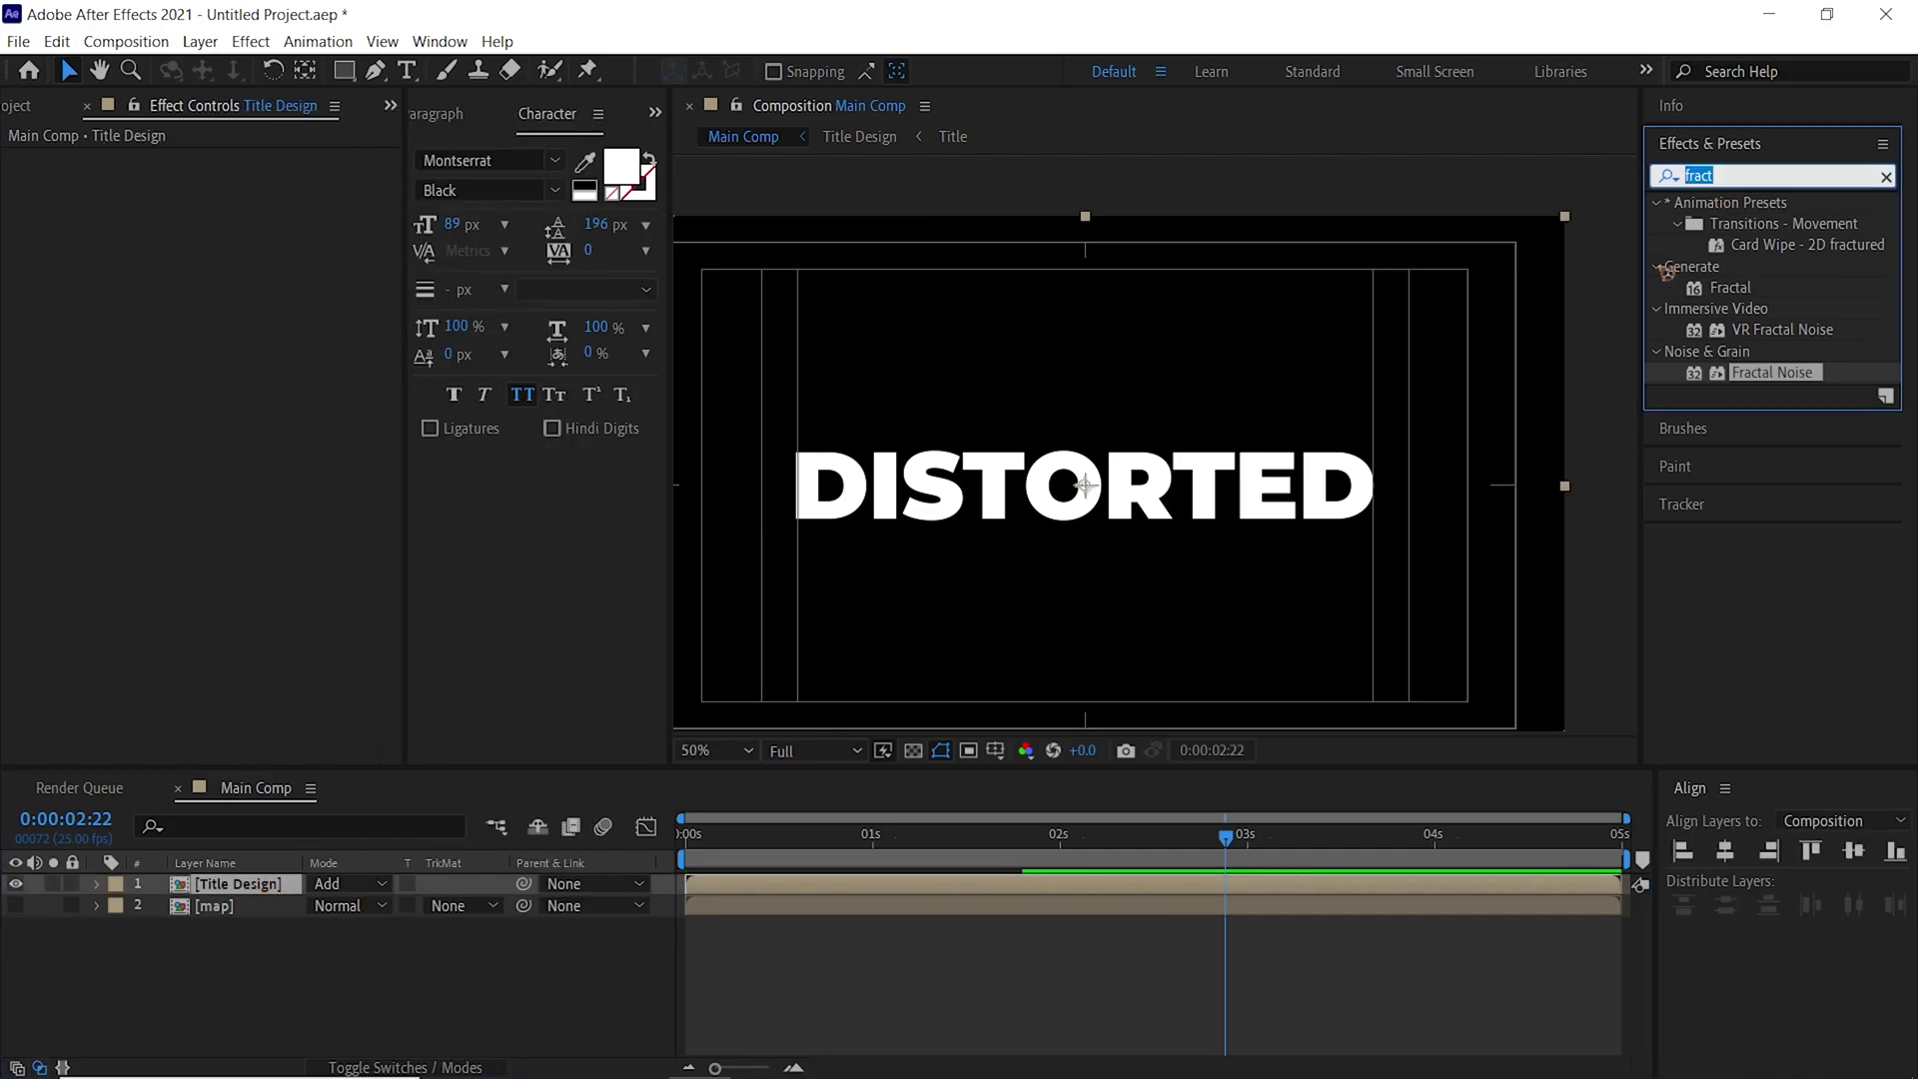
pyautogui.write('channel')
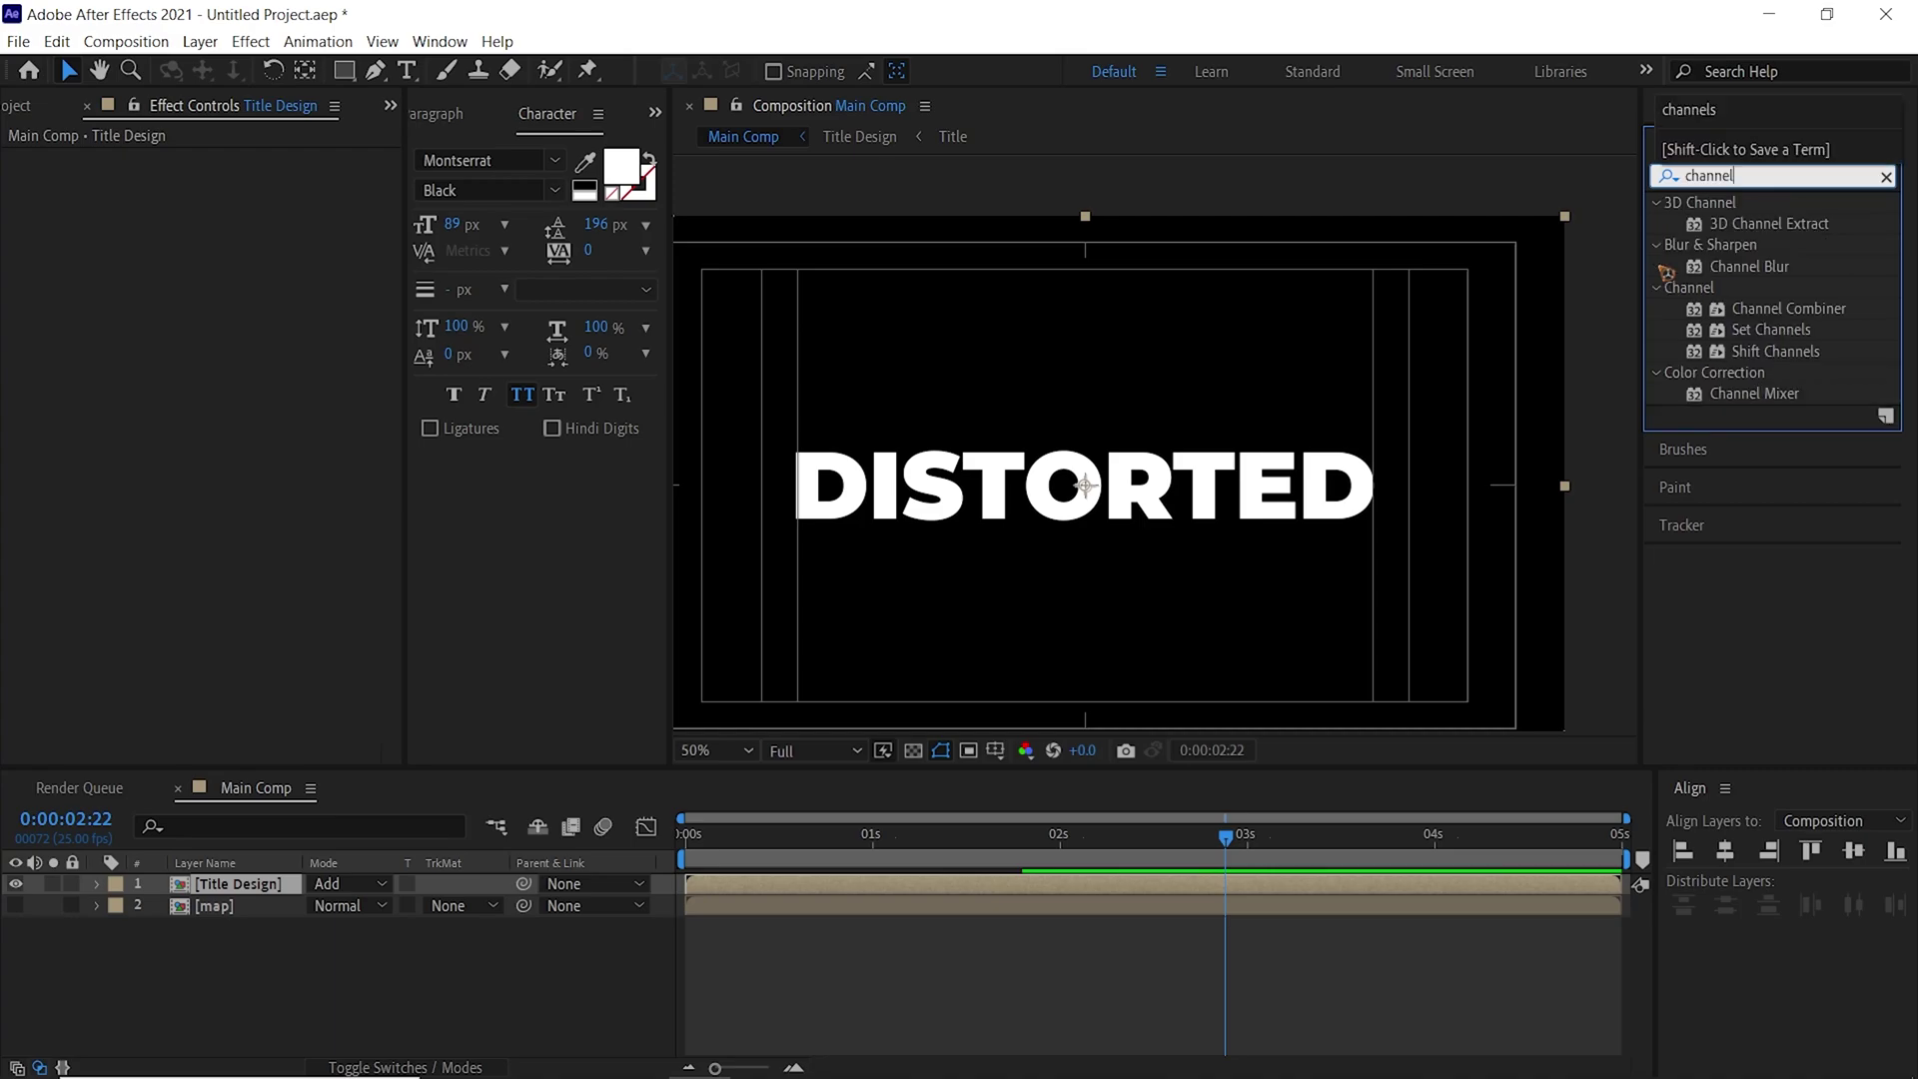
pyautogui.click(1809, 359)
pyautogui.moveTo(1788, 352); pyautogui.dragTo(265, 886)
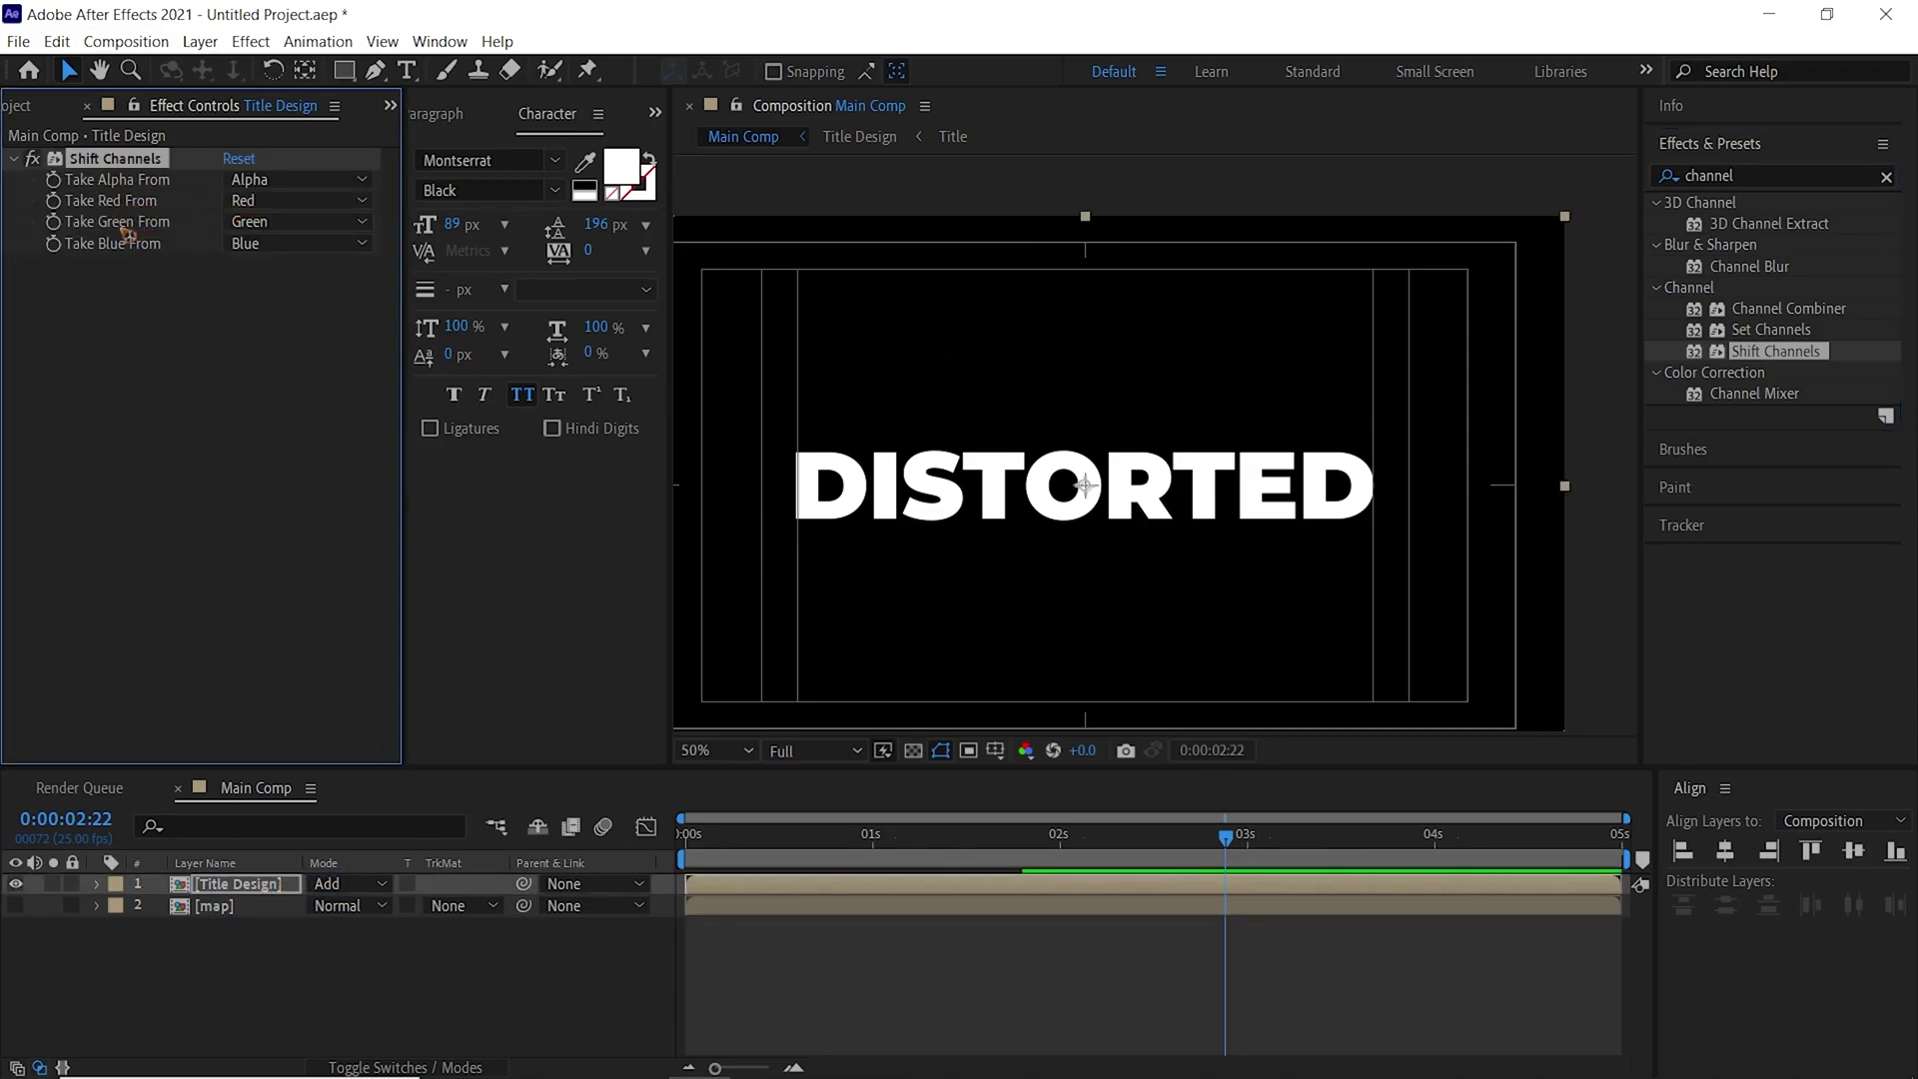
# Set Take Green From and Take Blue From to Full Off in Shift Channels, leaving only the title's red channel
pyautogui.click(300, 221)
pyautogui.click(284, 462)
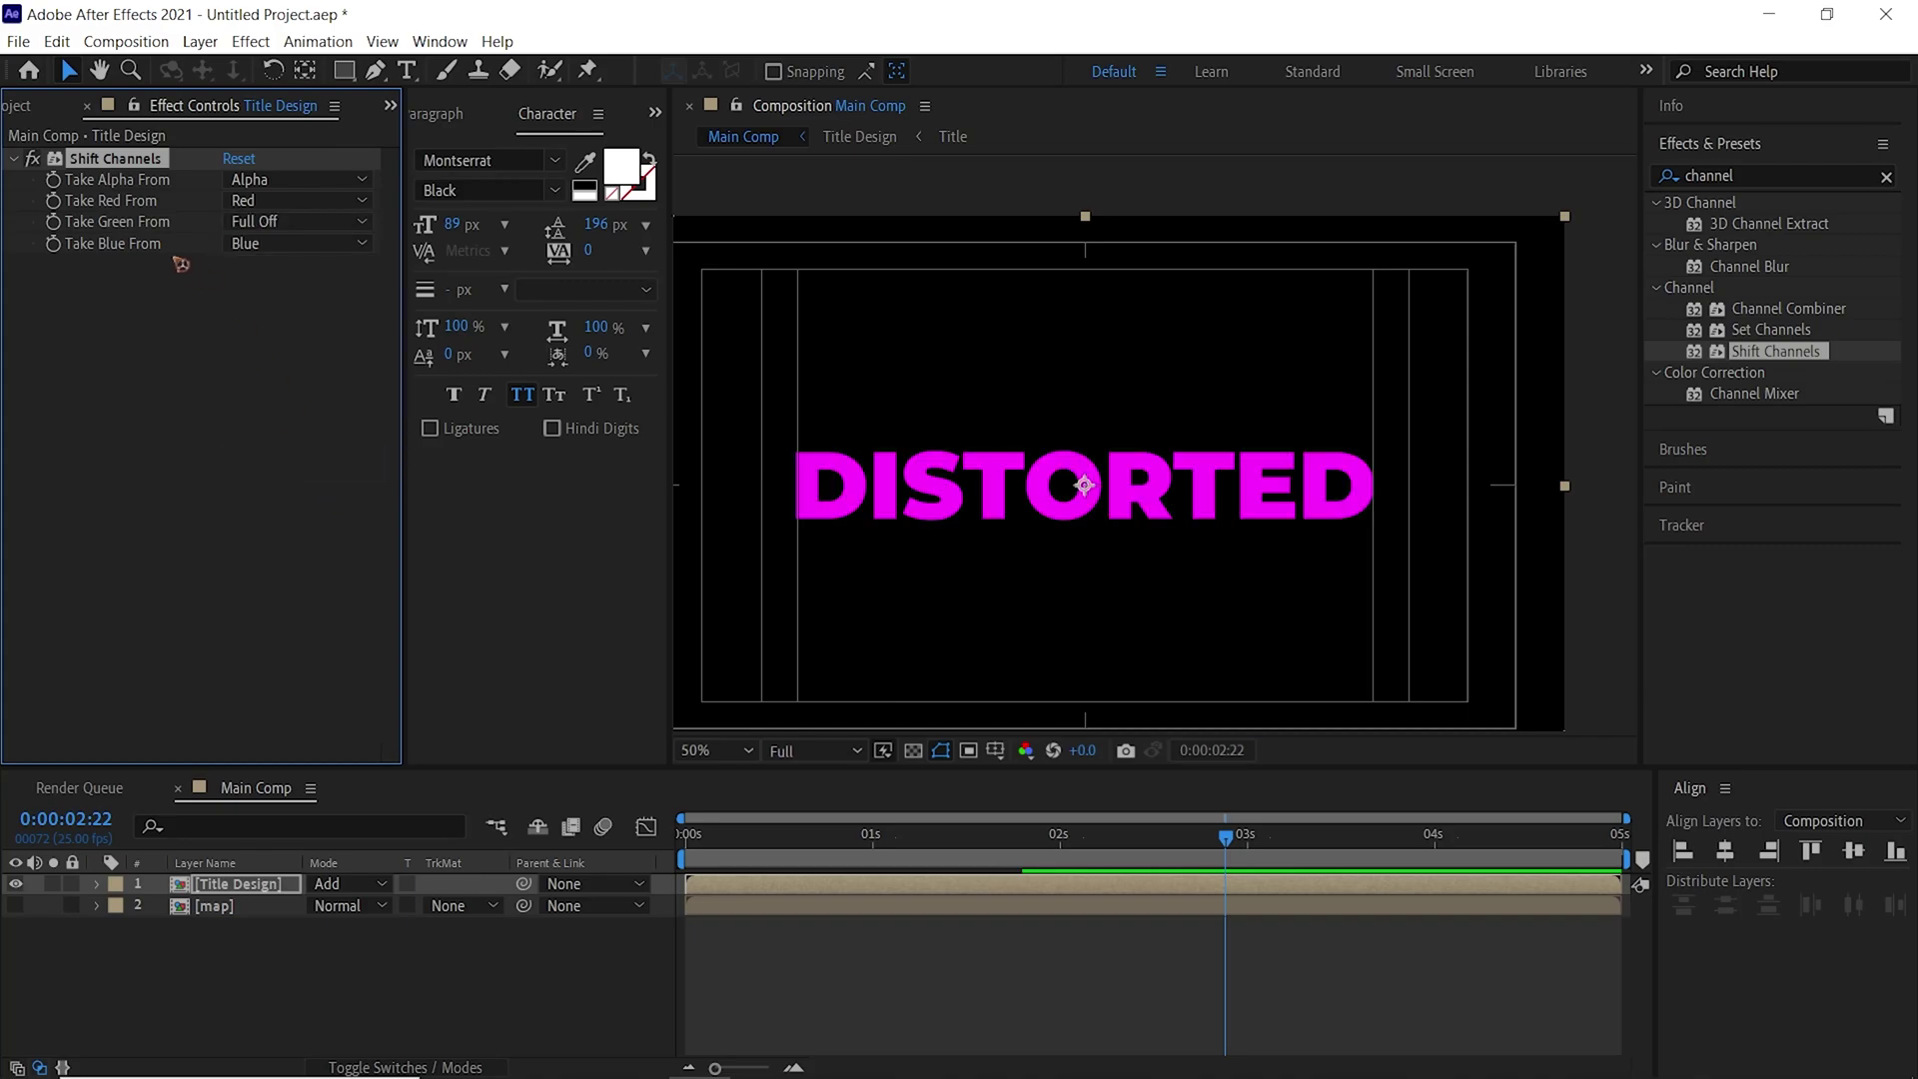
pyautogui.click(299, 249)
pyautogui.click(308, 485)
pyautogui.click(303, 989)
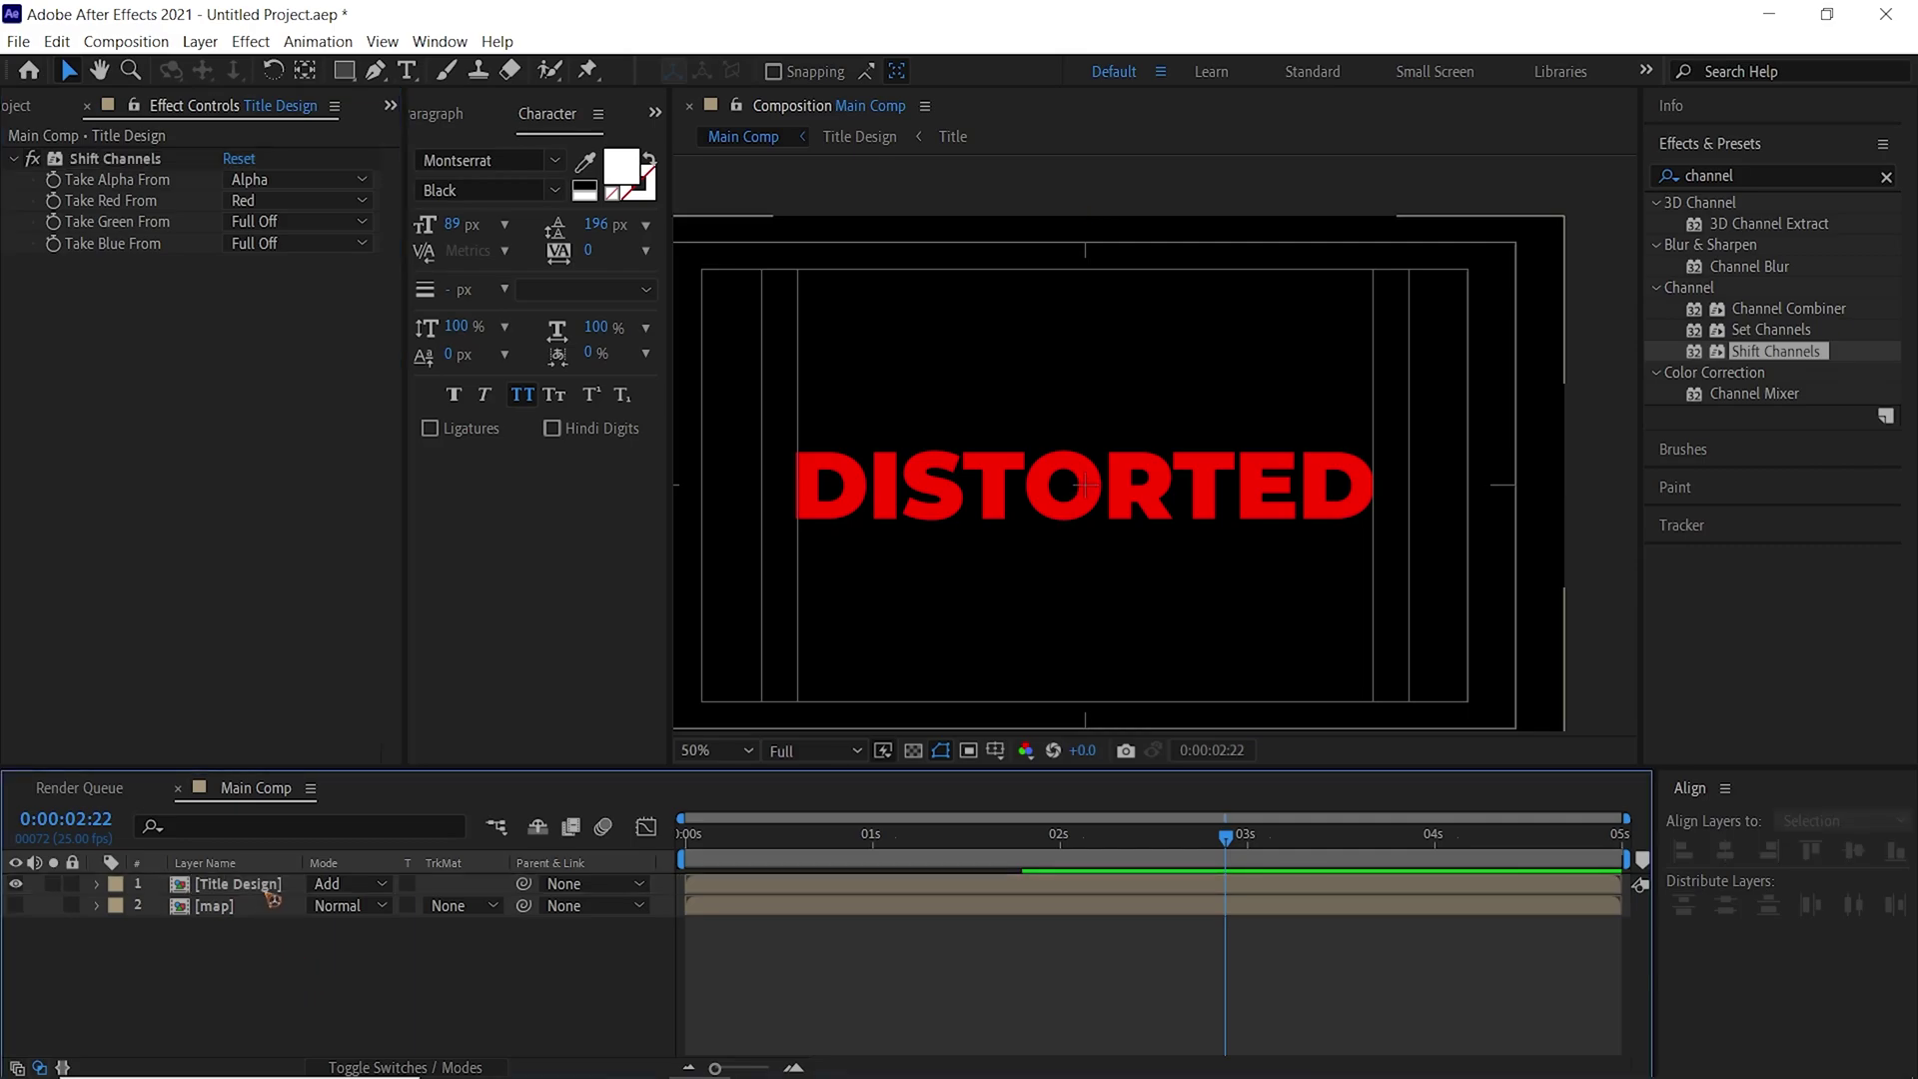
# Duplicate the red Title Design layer
pyautogui.click(270, 887)
pyautogui.hotkey('ctrl', 'd')
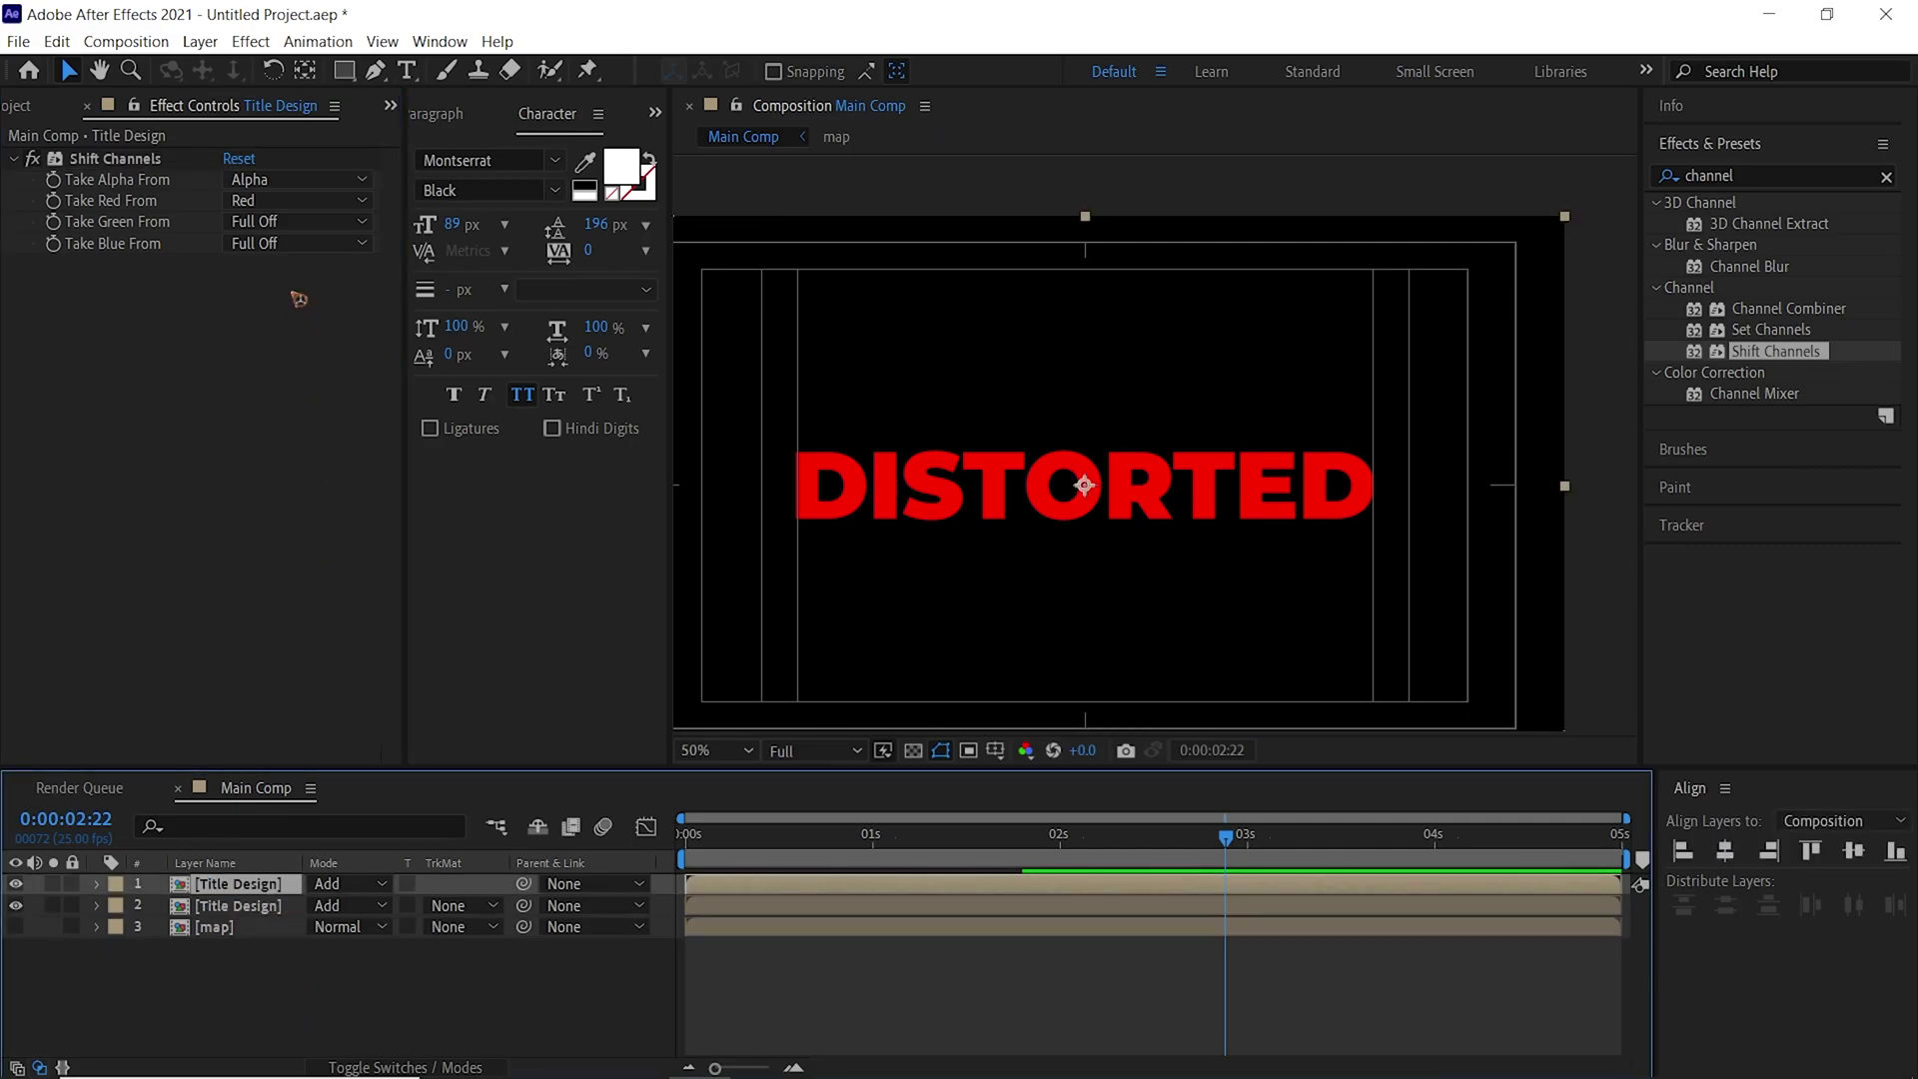
# On the duplicated Title Design layer's Shift Channels, set Take Red From to Full Off and Take Green From to Green
pyautogui.click(153, 208)
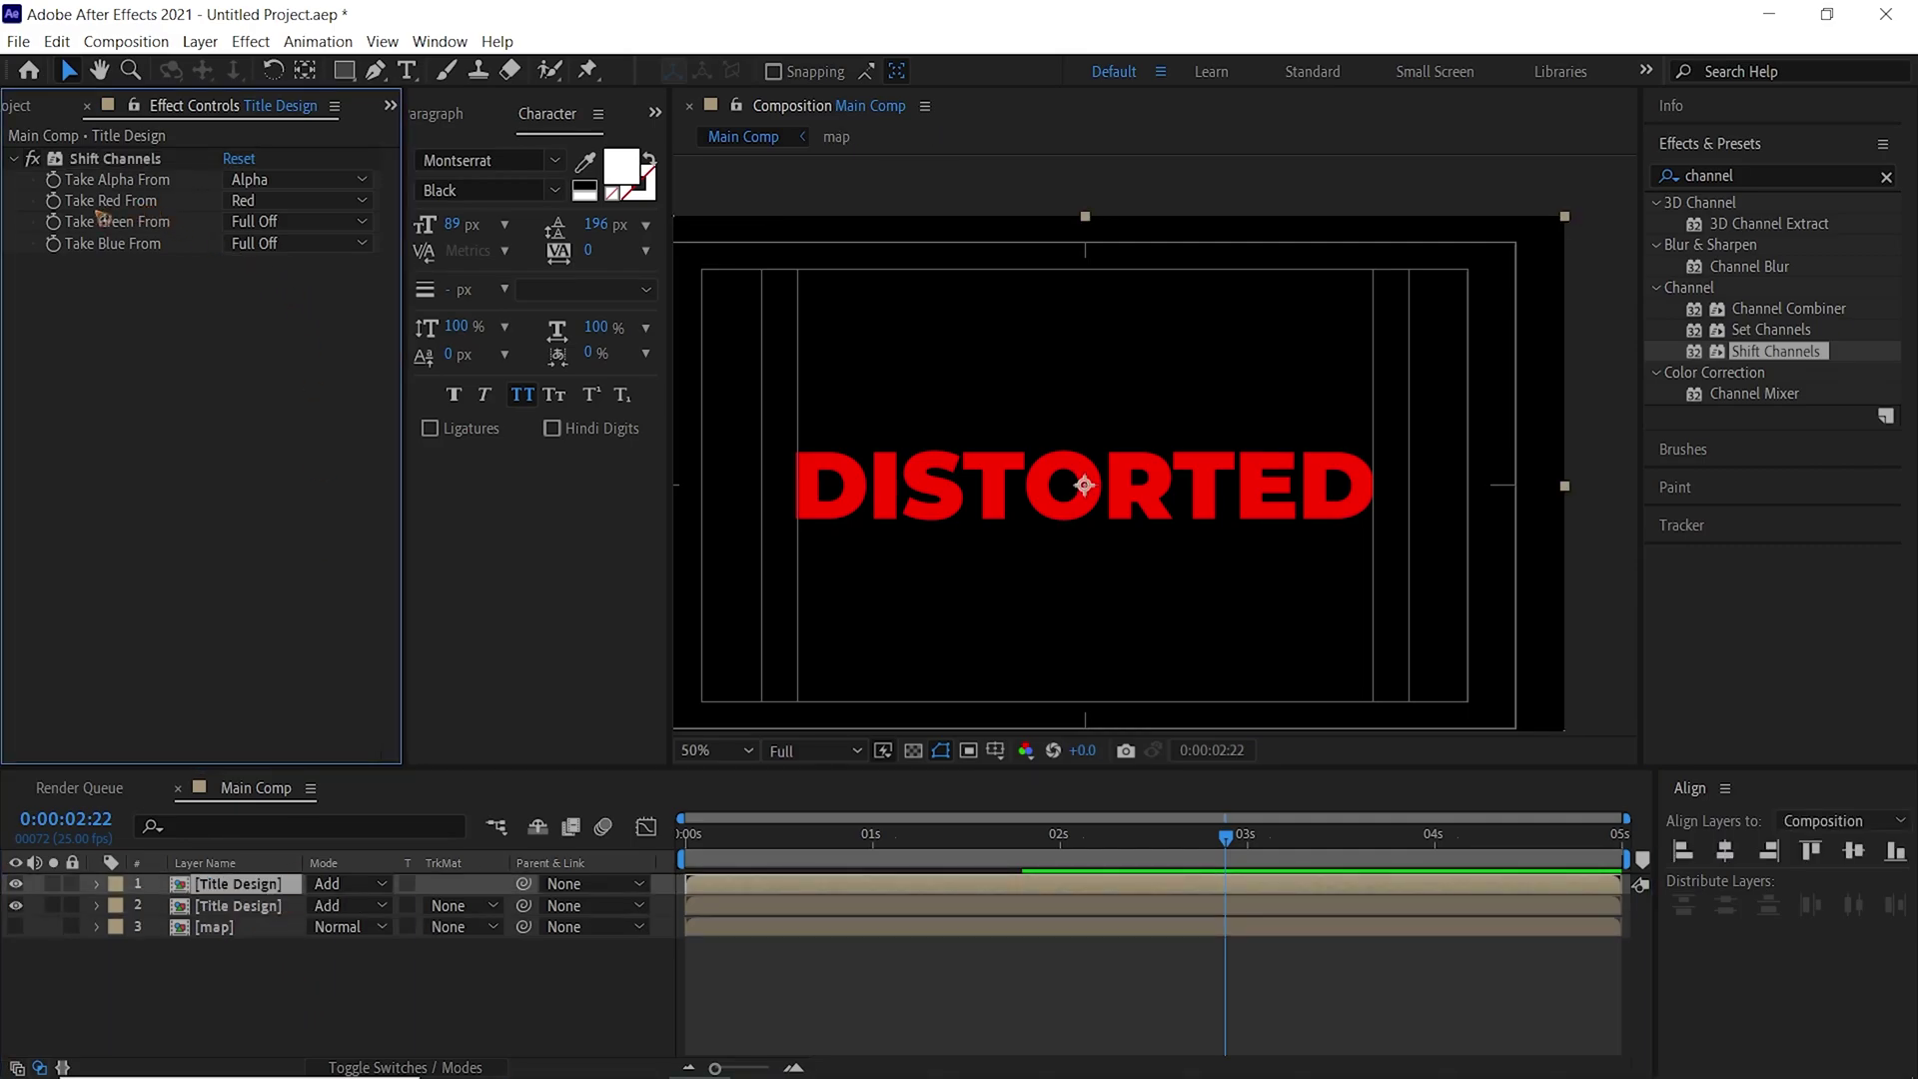
pyautogui.click(290, 200)
pyautogui.click(282, 441)
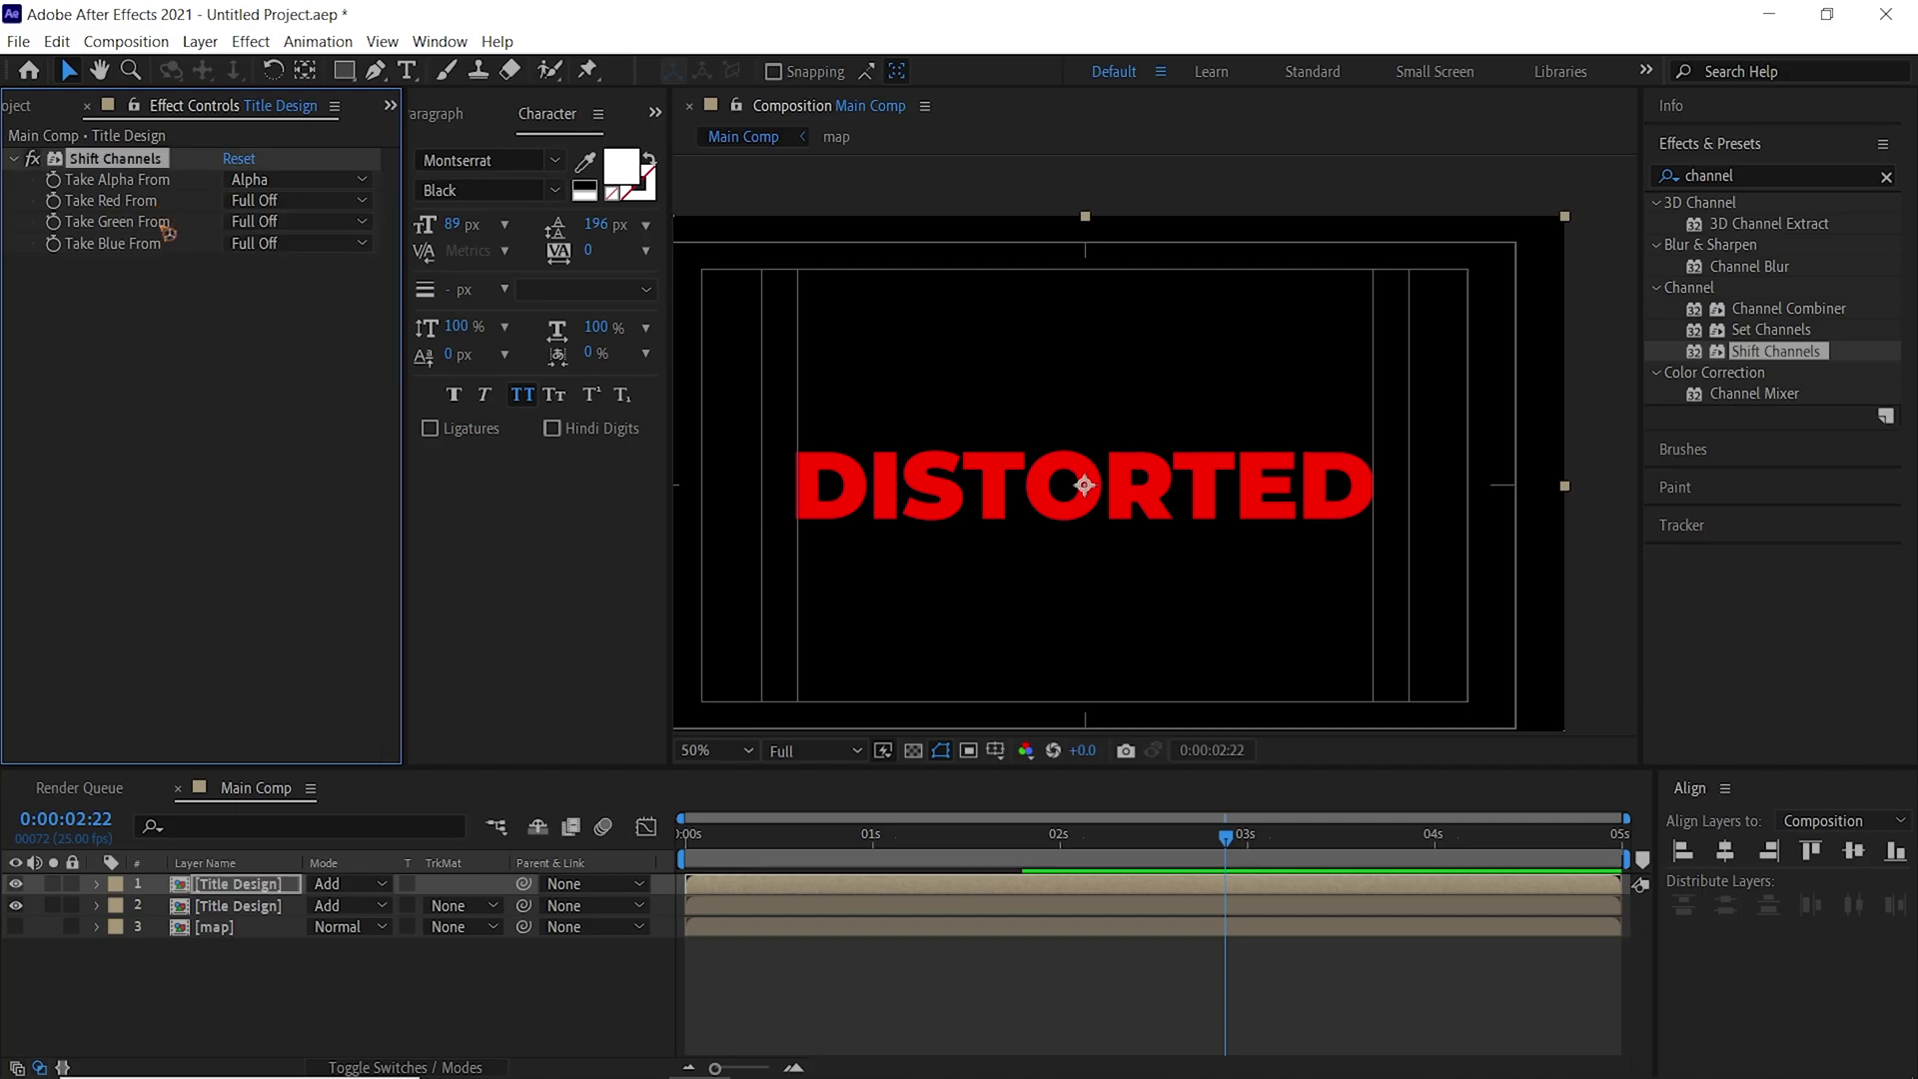
pyautogui.click(290, 221)
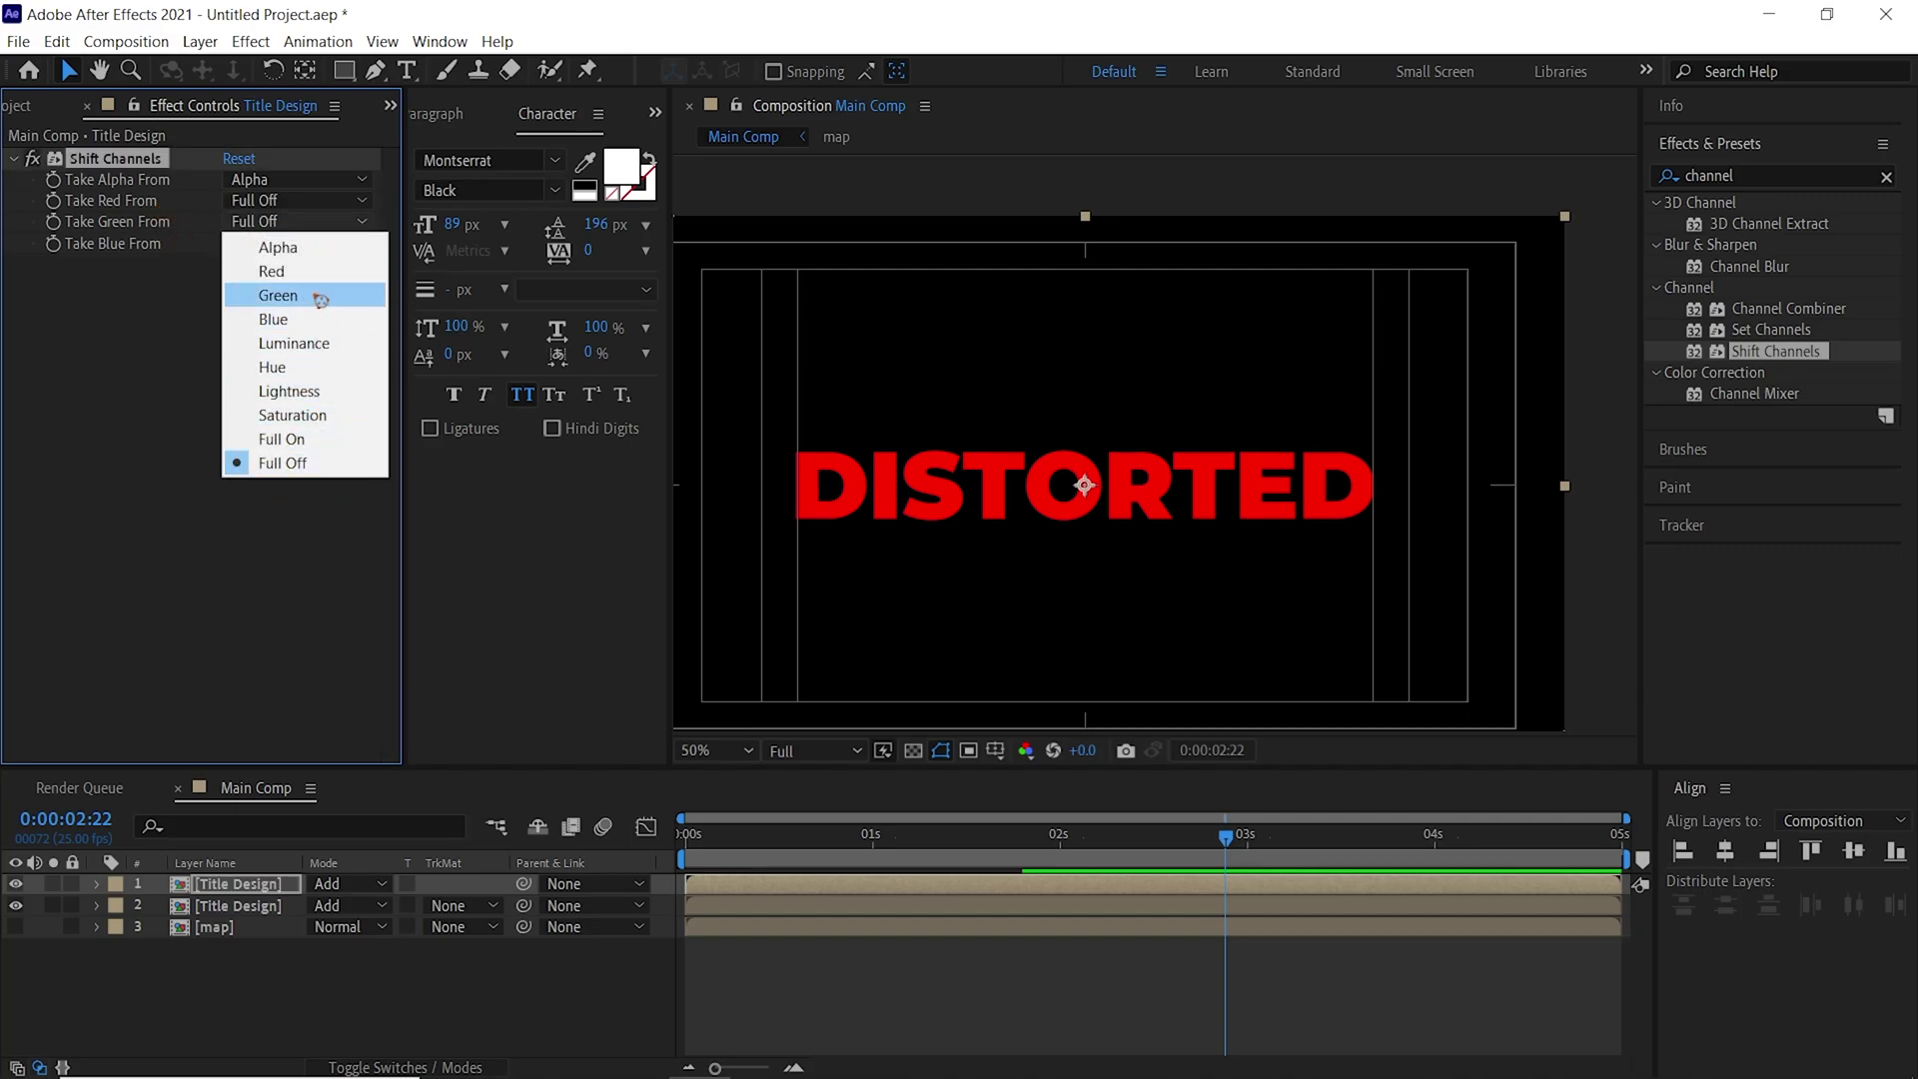
pyautogui.click(295, 294)
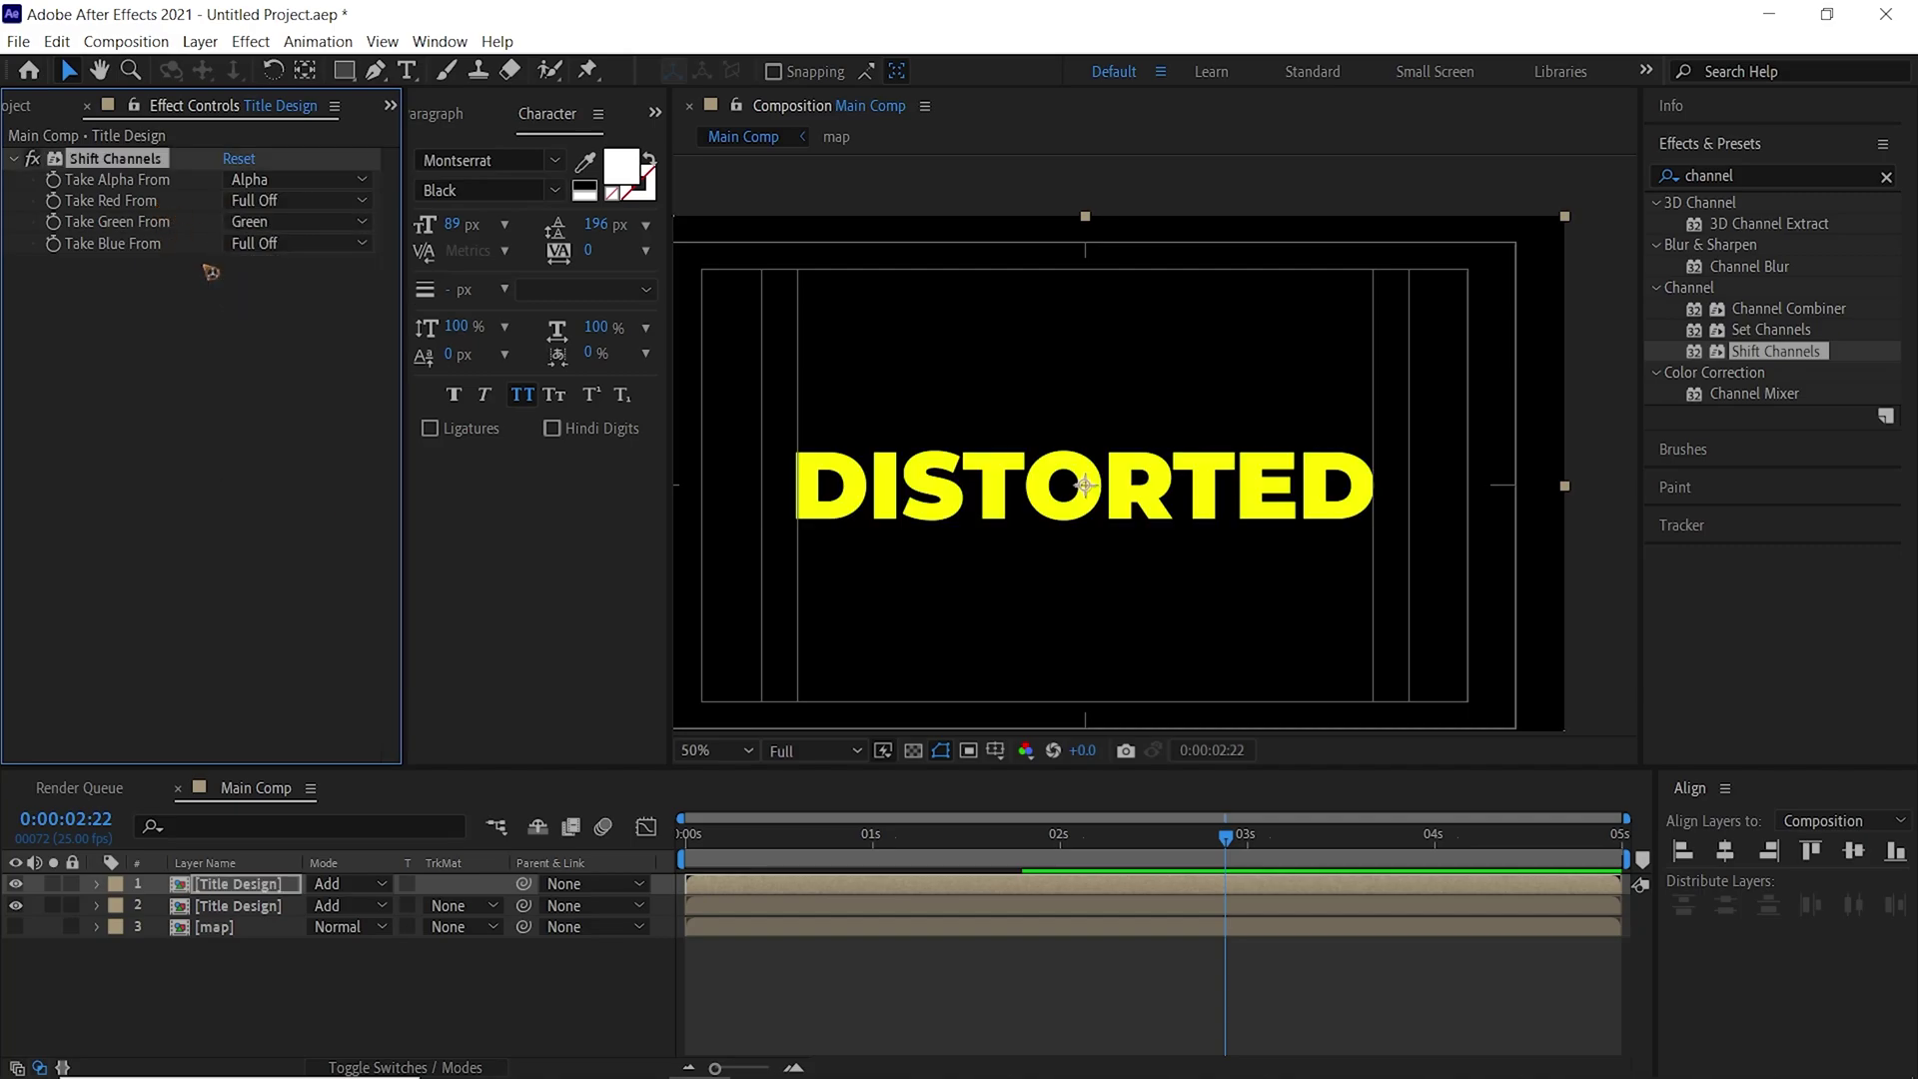
# Duplicate the green Title Design layer and set its Take Green From to Full Off and Take Blue From to Blue
pyautogui.click(275, 1005)
pyautogui.click(258, 885)
pyautogui.hotkey('ctrl', 'd')
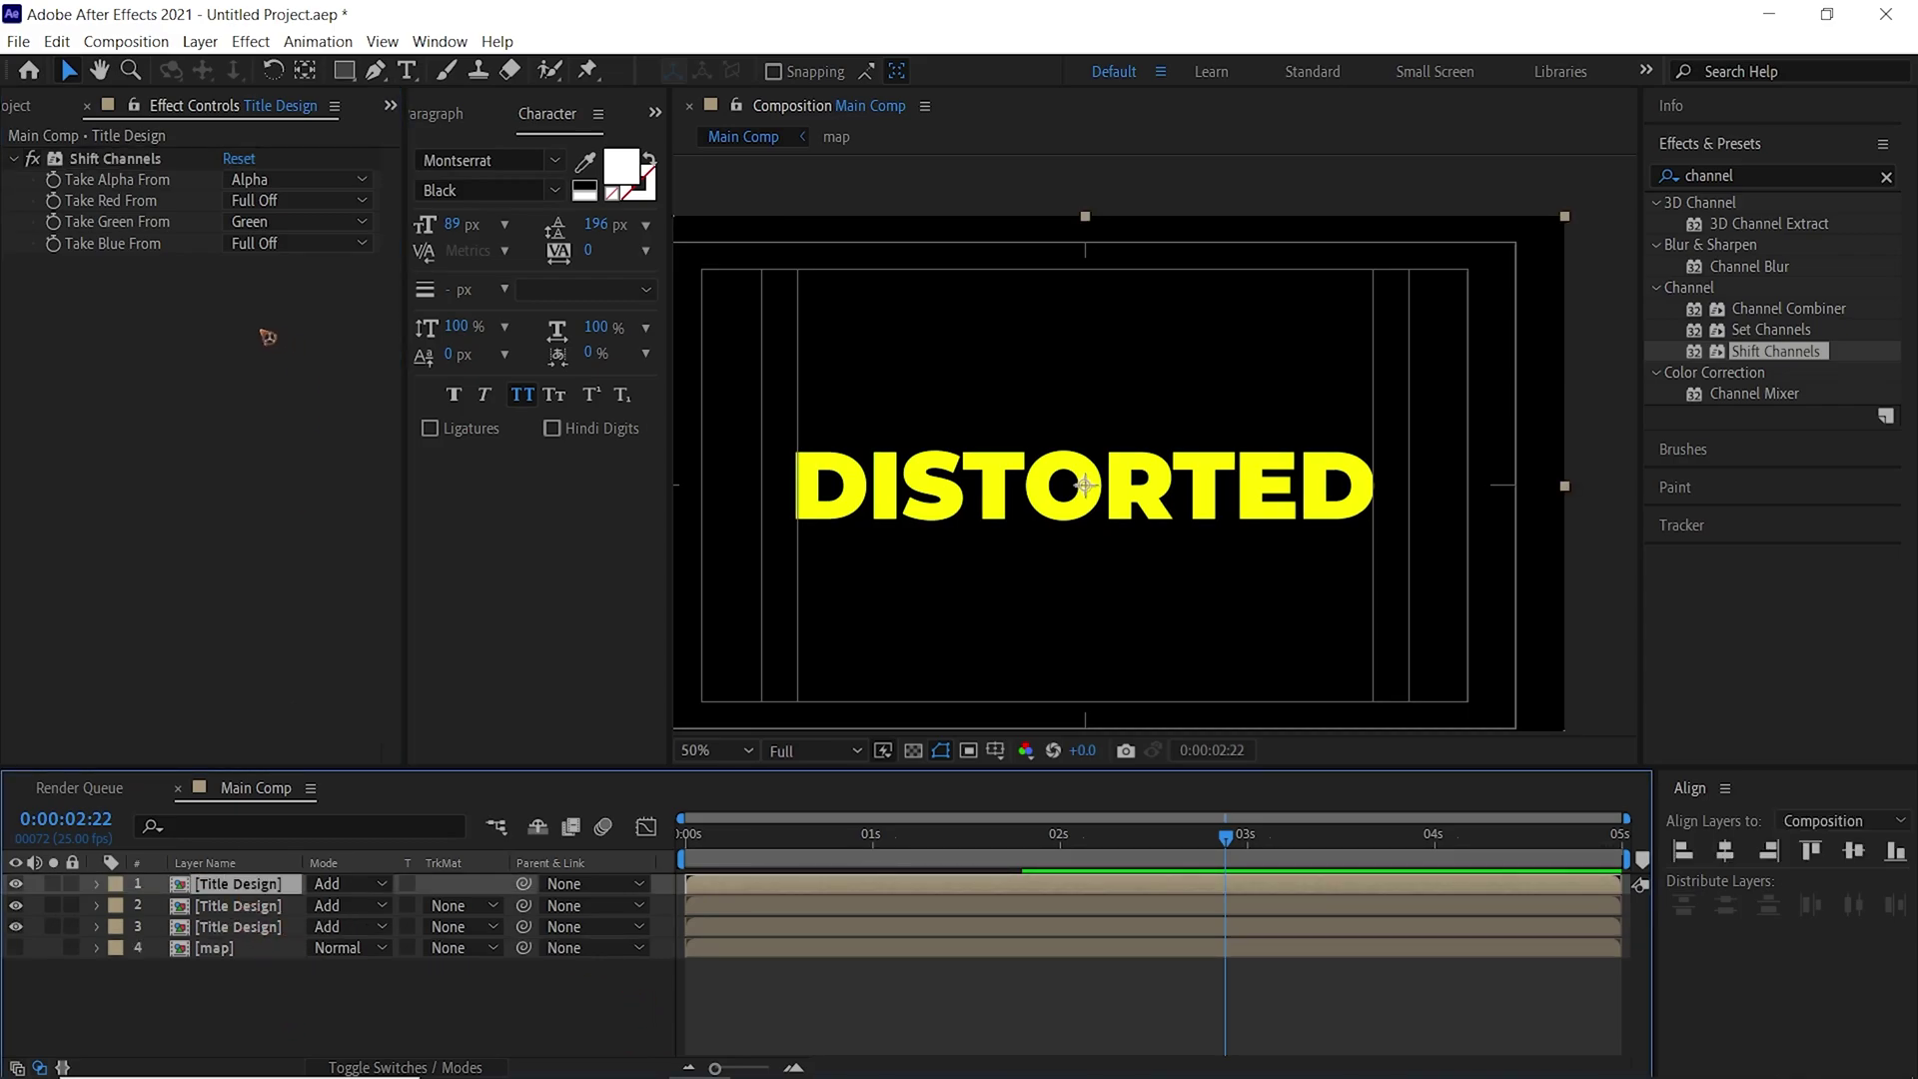
pyautogui.click(279, 223)
pyautogui.click(279, 469)
pyautogui.click(290, 244)
pyautogui.click(279, 342)
# Offset the green Title Design layer by one frame and the blue one by two frames, and preview the channel split
pyautogui.moveTo(713, 852); pyautogui.dragTo(888, 873)
pyautogui.click(796, 1069)
pyautogui.click(718, 907)
pyautogui.click(740, 886)
pyautogui.press('space')
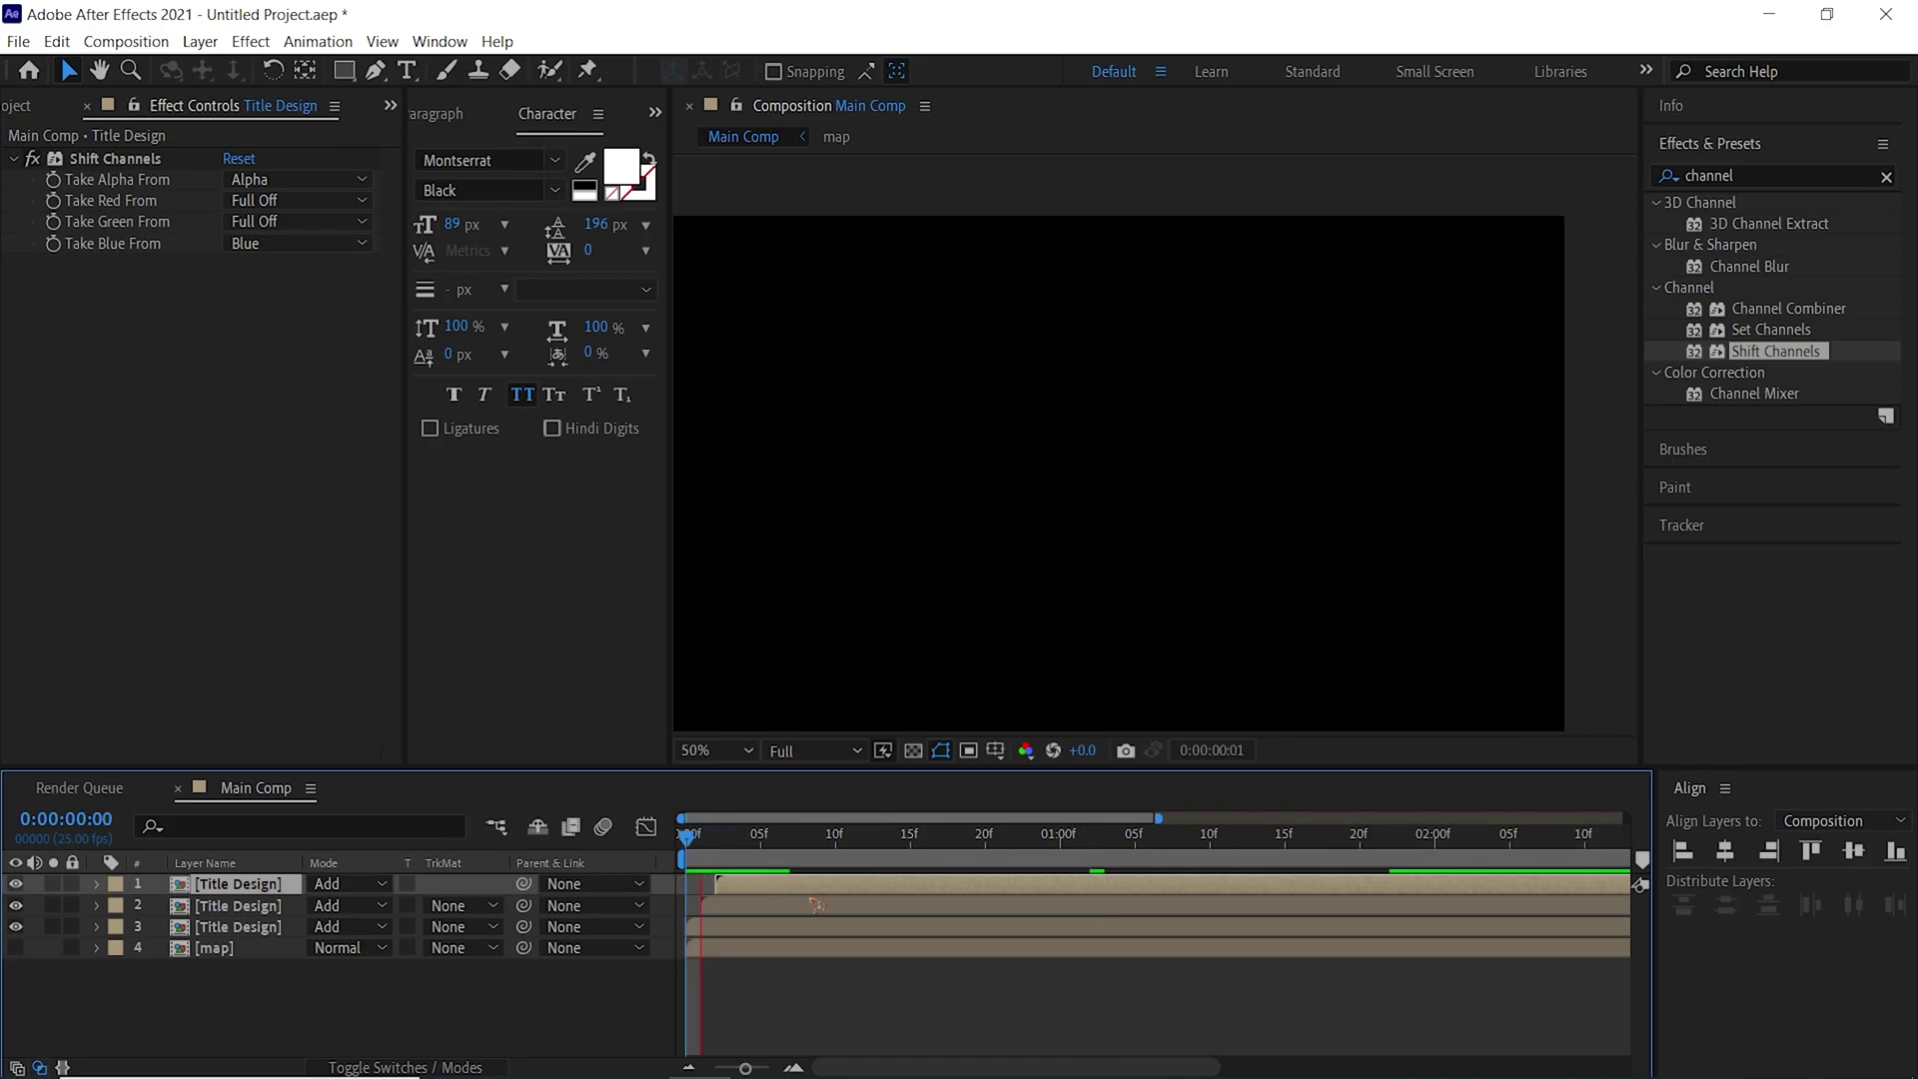
pyautogui.press("'")
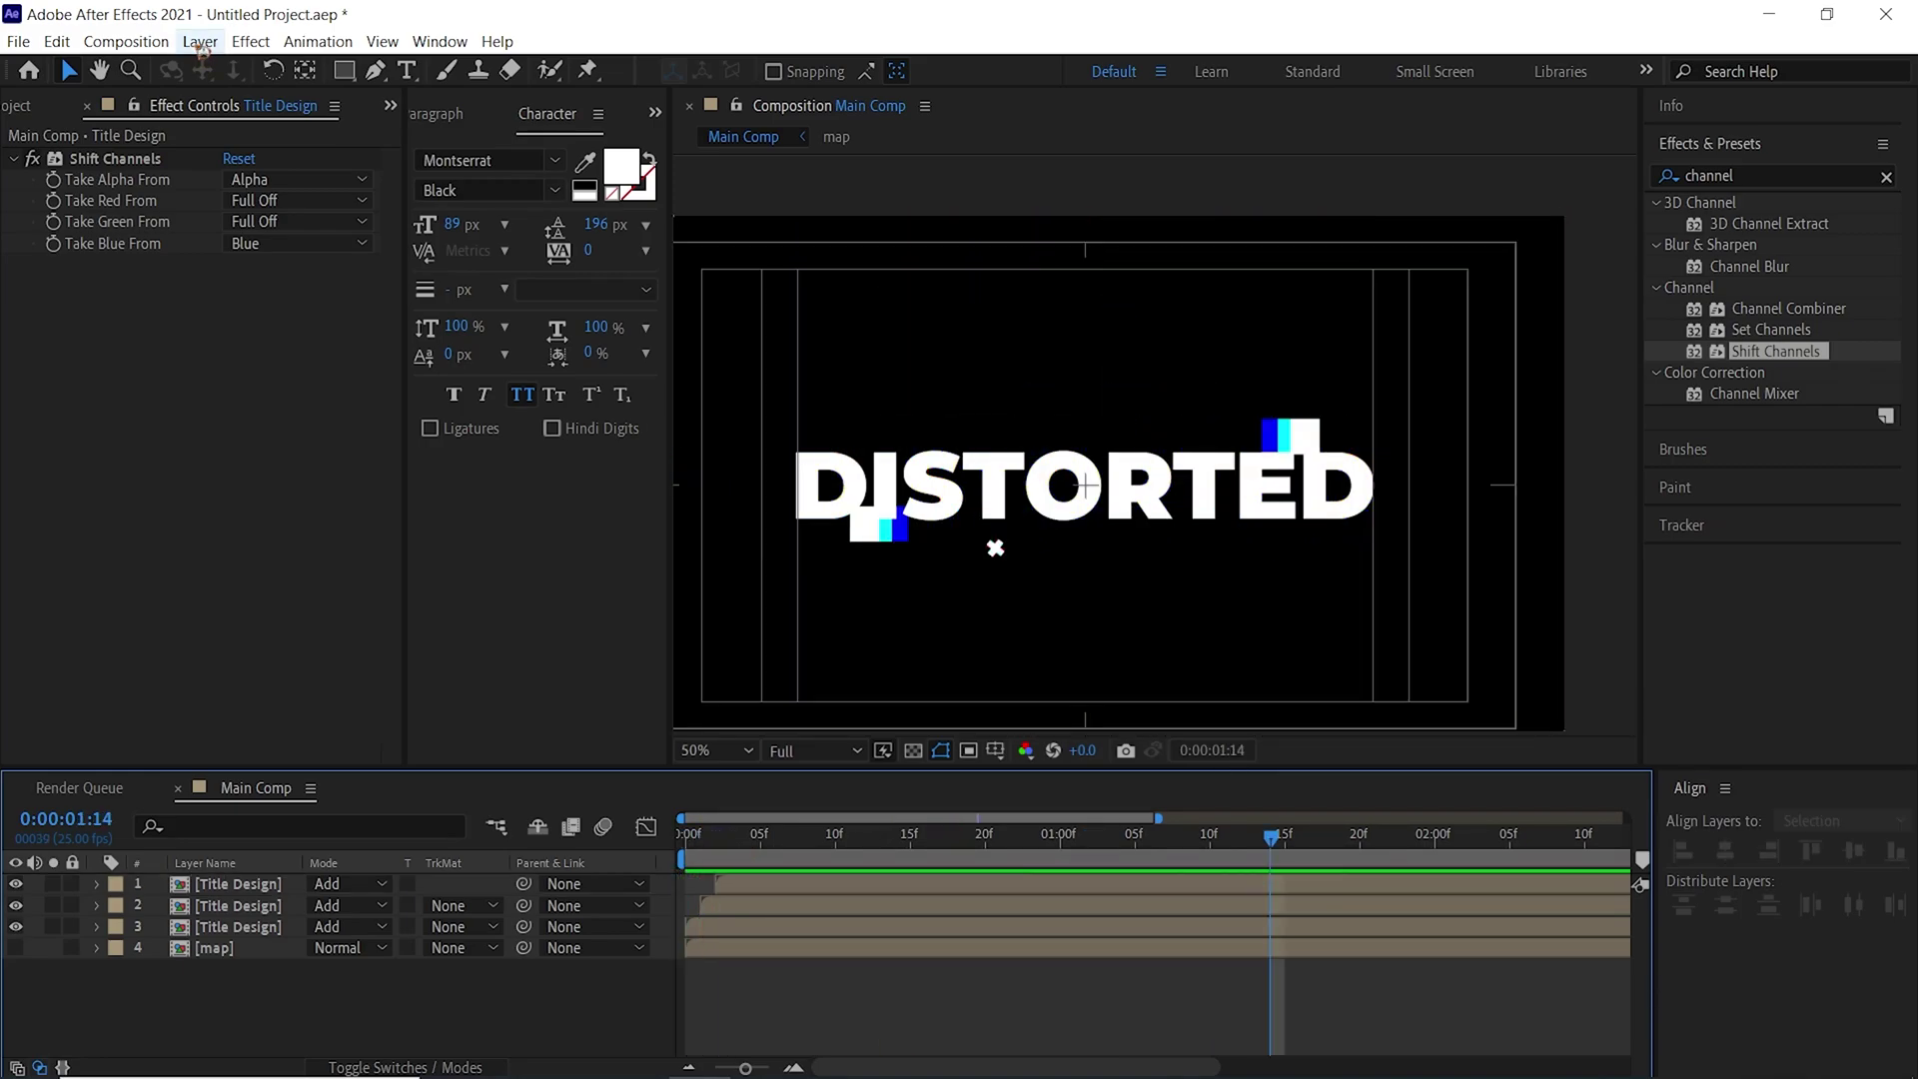
# Add a new adjustment layer above the title layers and rename it glitch
pyautogui.click(200, 41)
pyautogui.moveTo(230, 68)
pyautogui.click(645, 212)
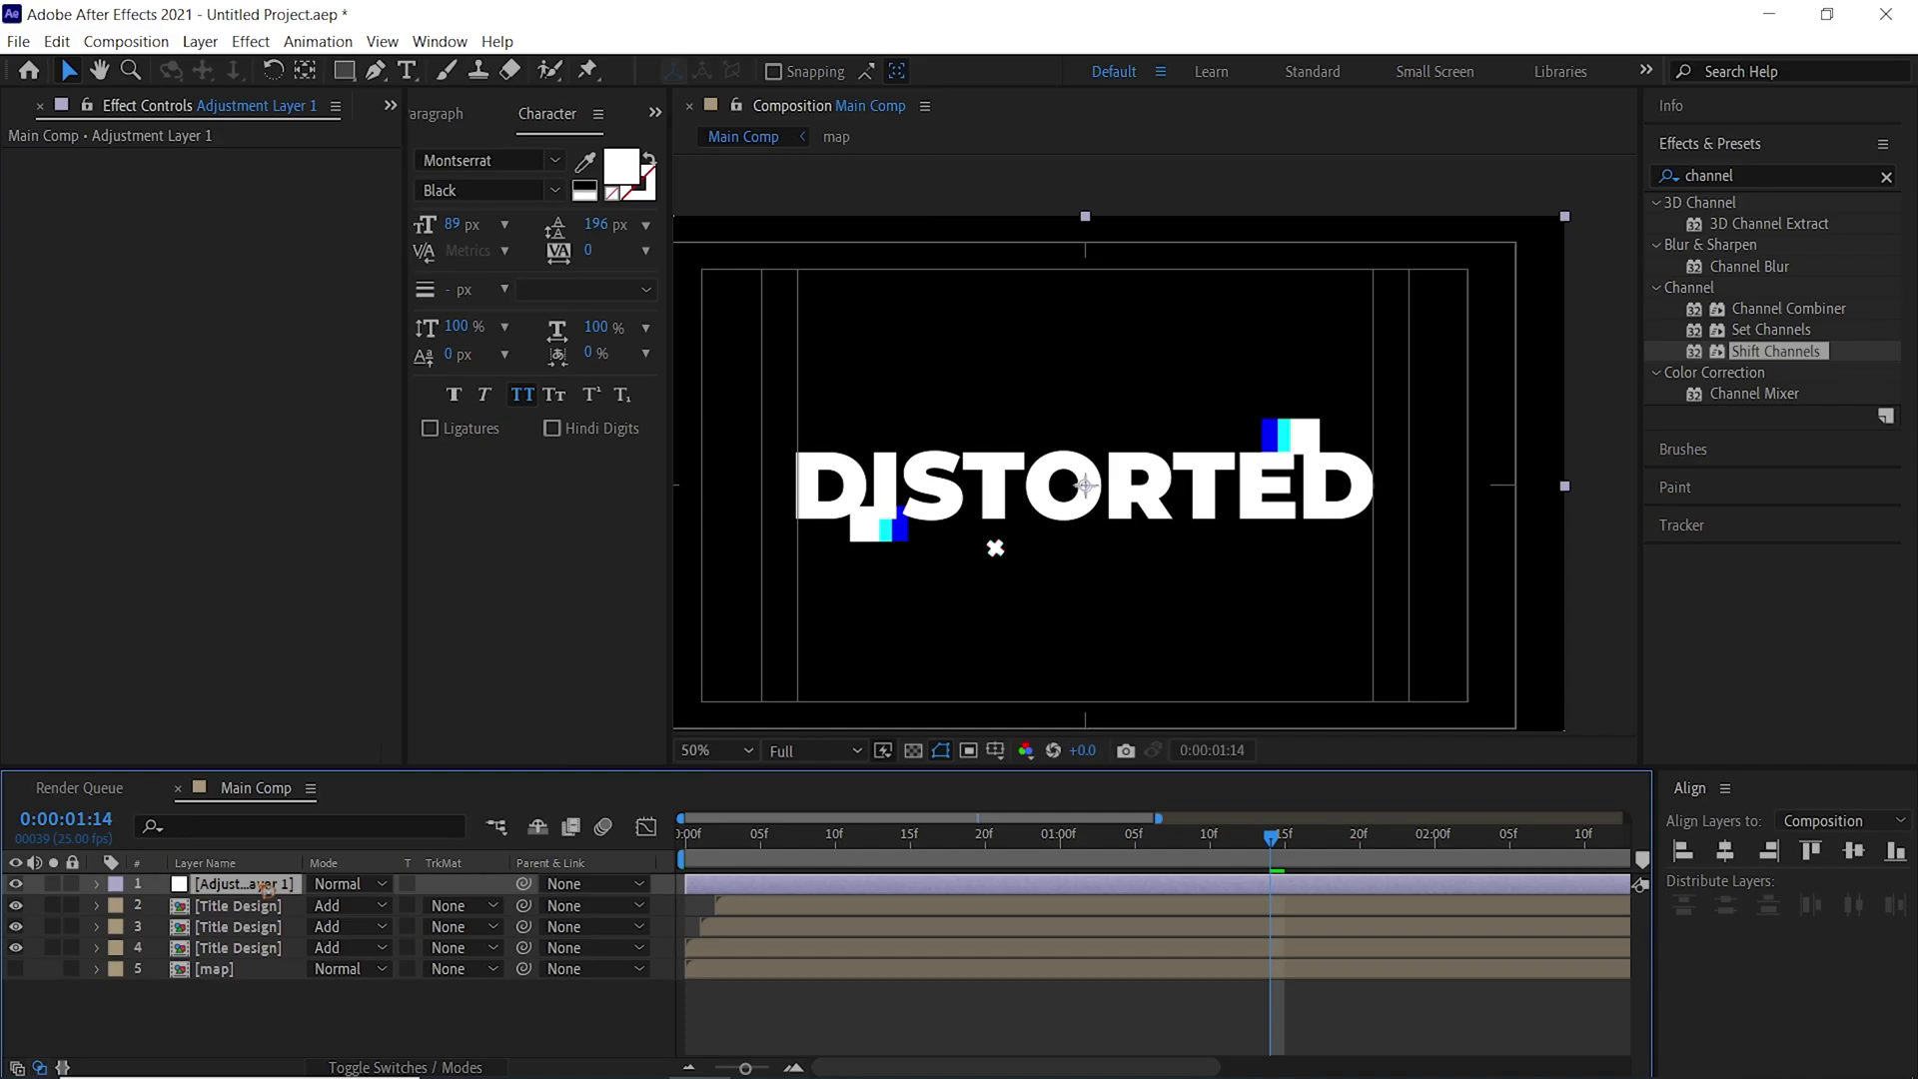
pyautogui.press('Return')
pyautogui.write('glitch')
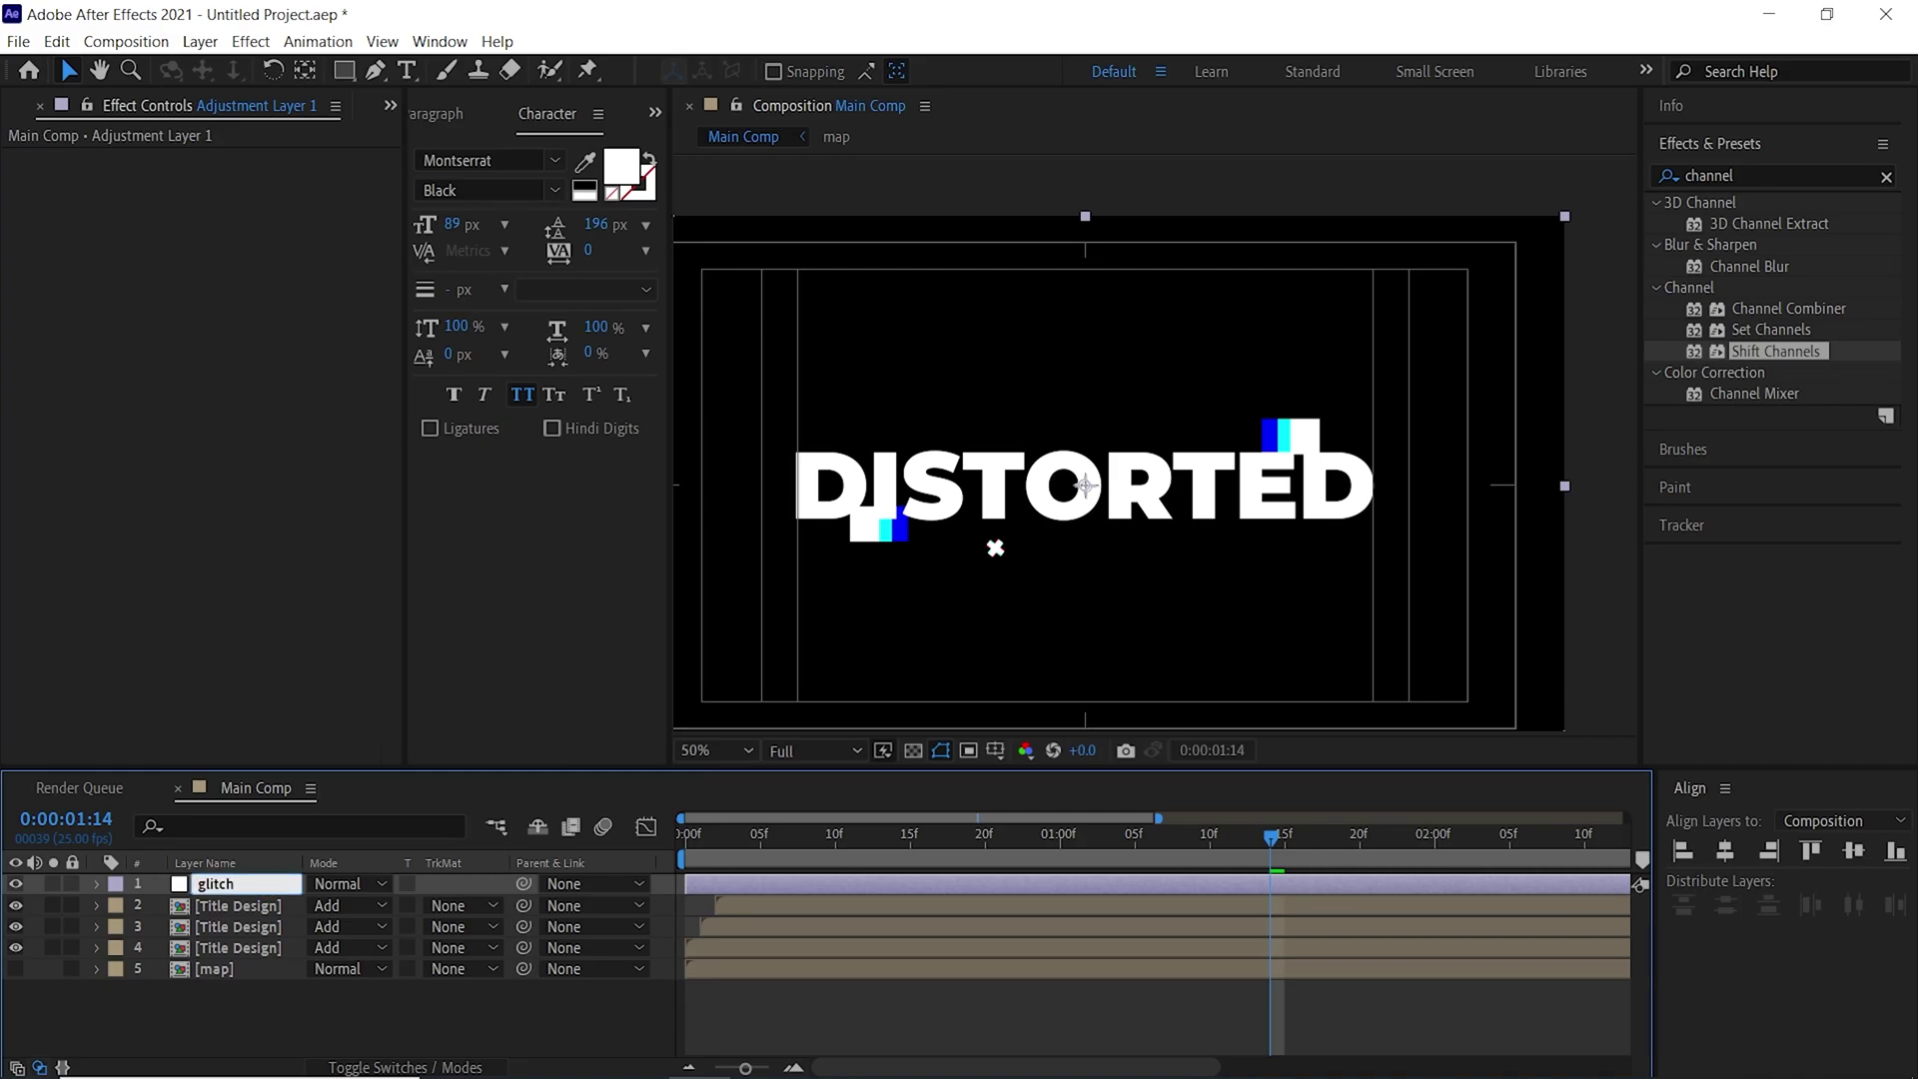
pyautogui.press('Return')
# Apply Displacement Map to the glitch layer, using the map layer as displacement source and a Max Horizontal Displacement of 48
pyautogui.hotkey('ctrl', '7')
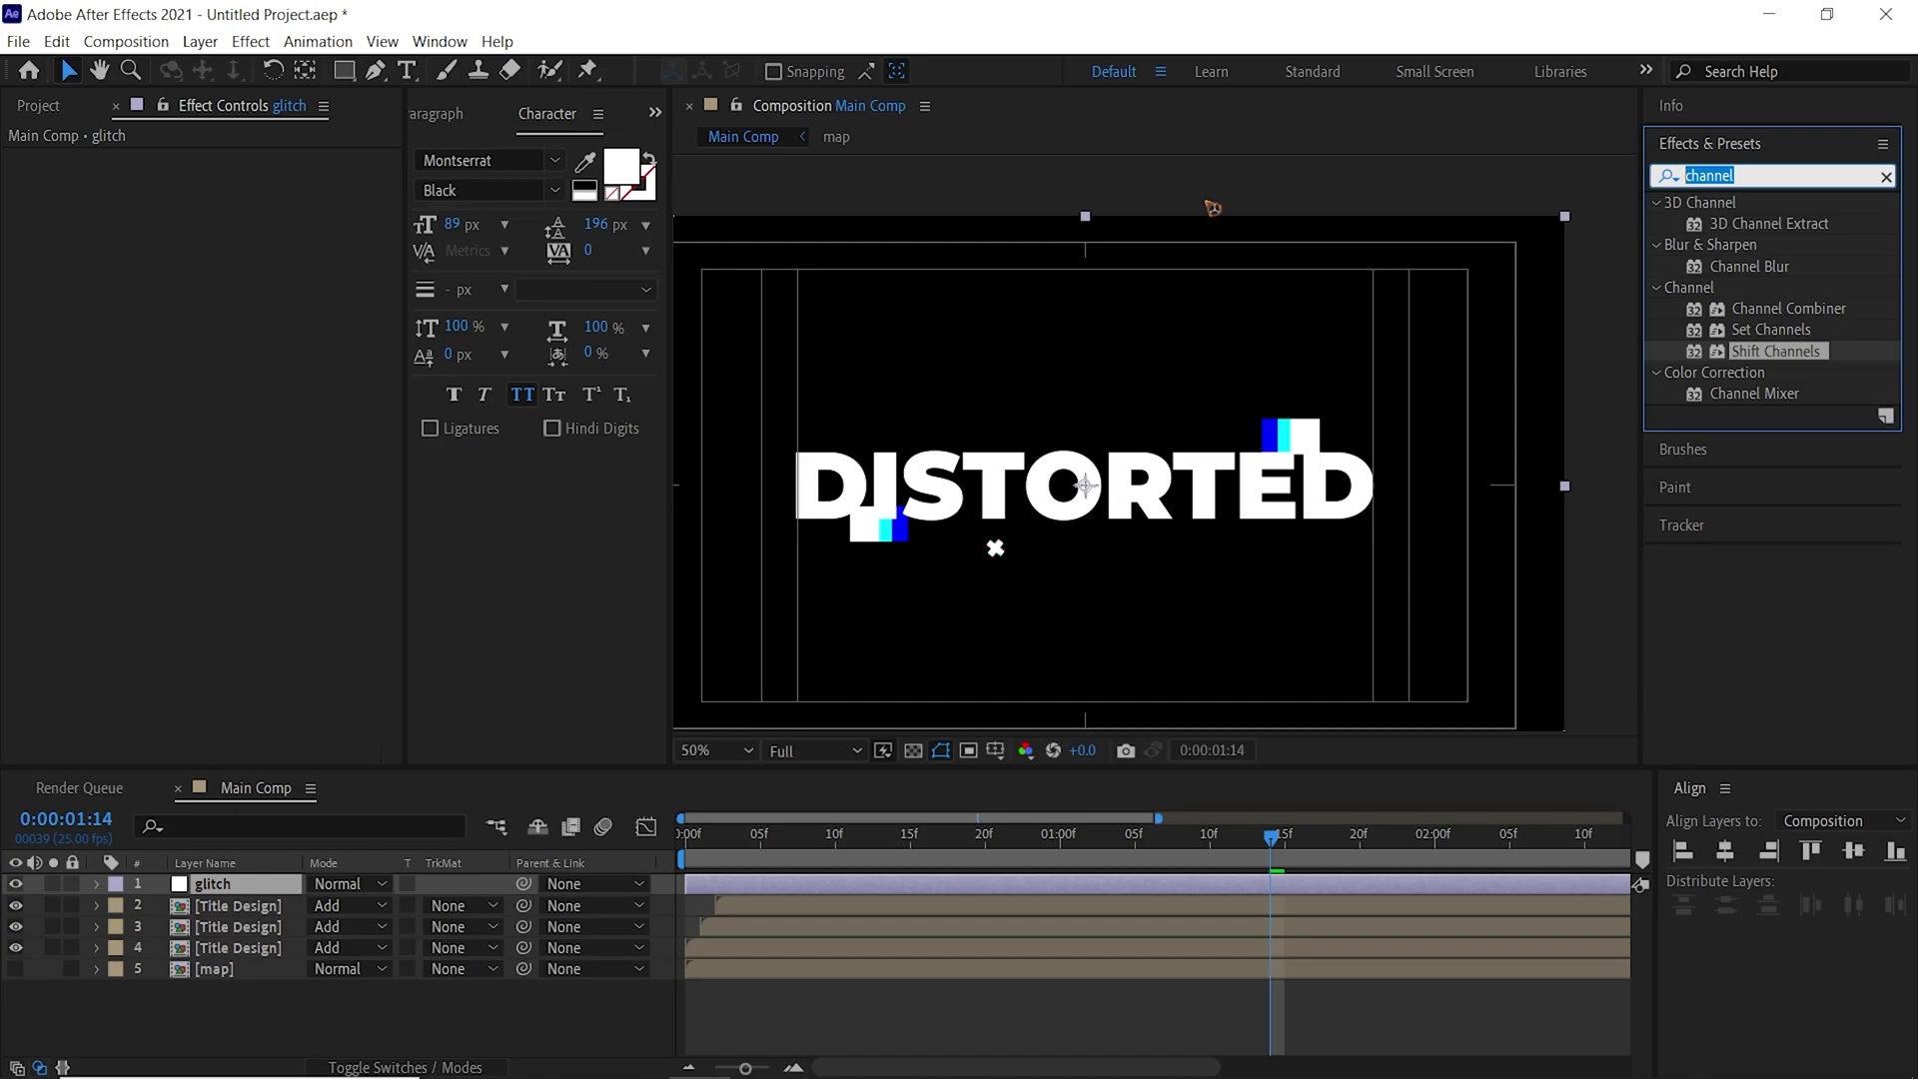
pyautogui.write('displace')
pyautogui.moveTo(1758, 224); pyautogui.dragTo(245, 885)
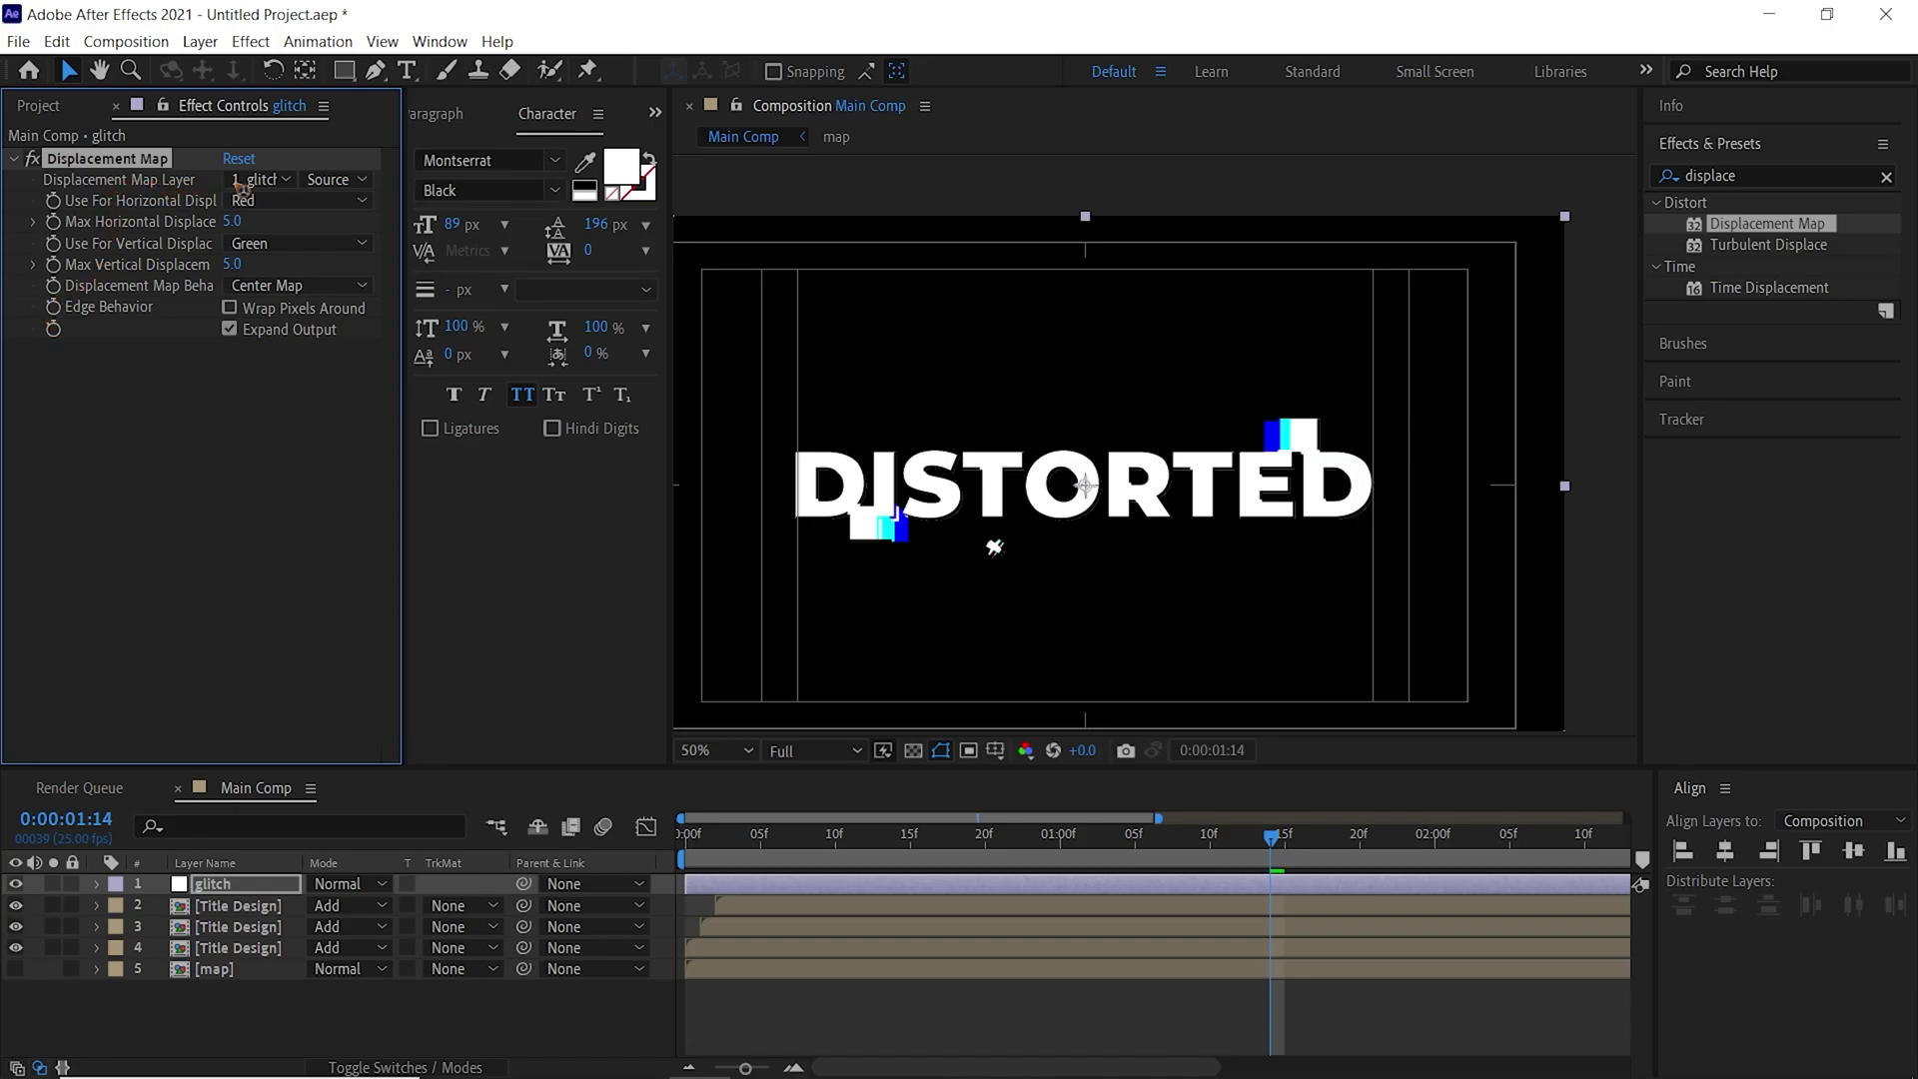
pyautogui.click(283, 183)
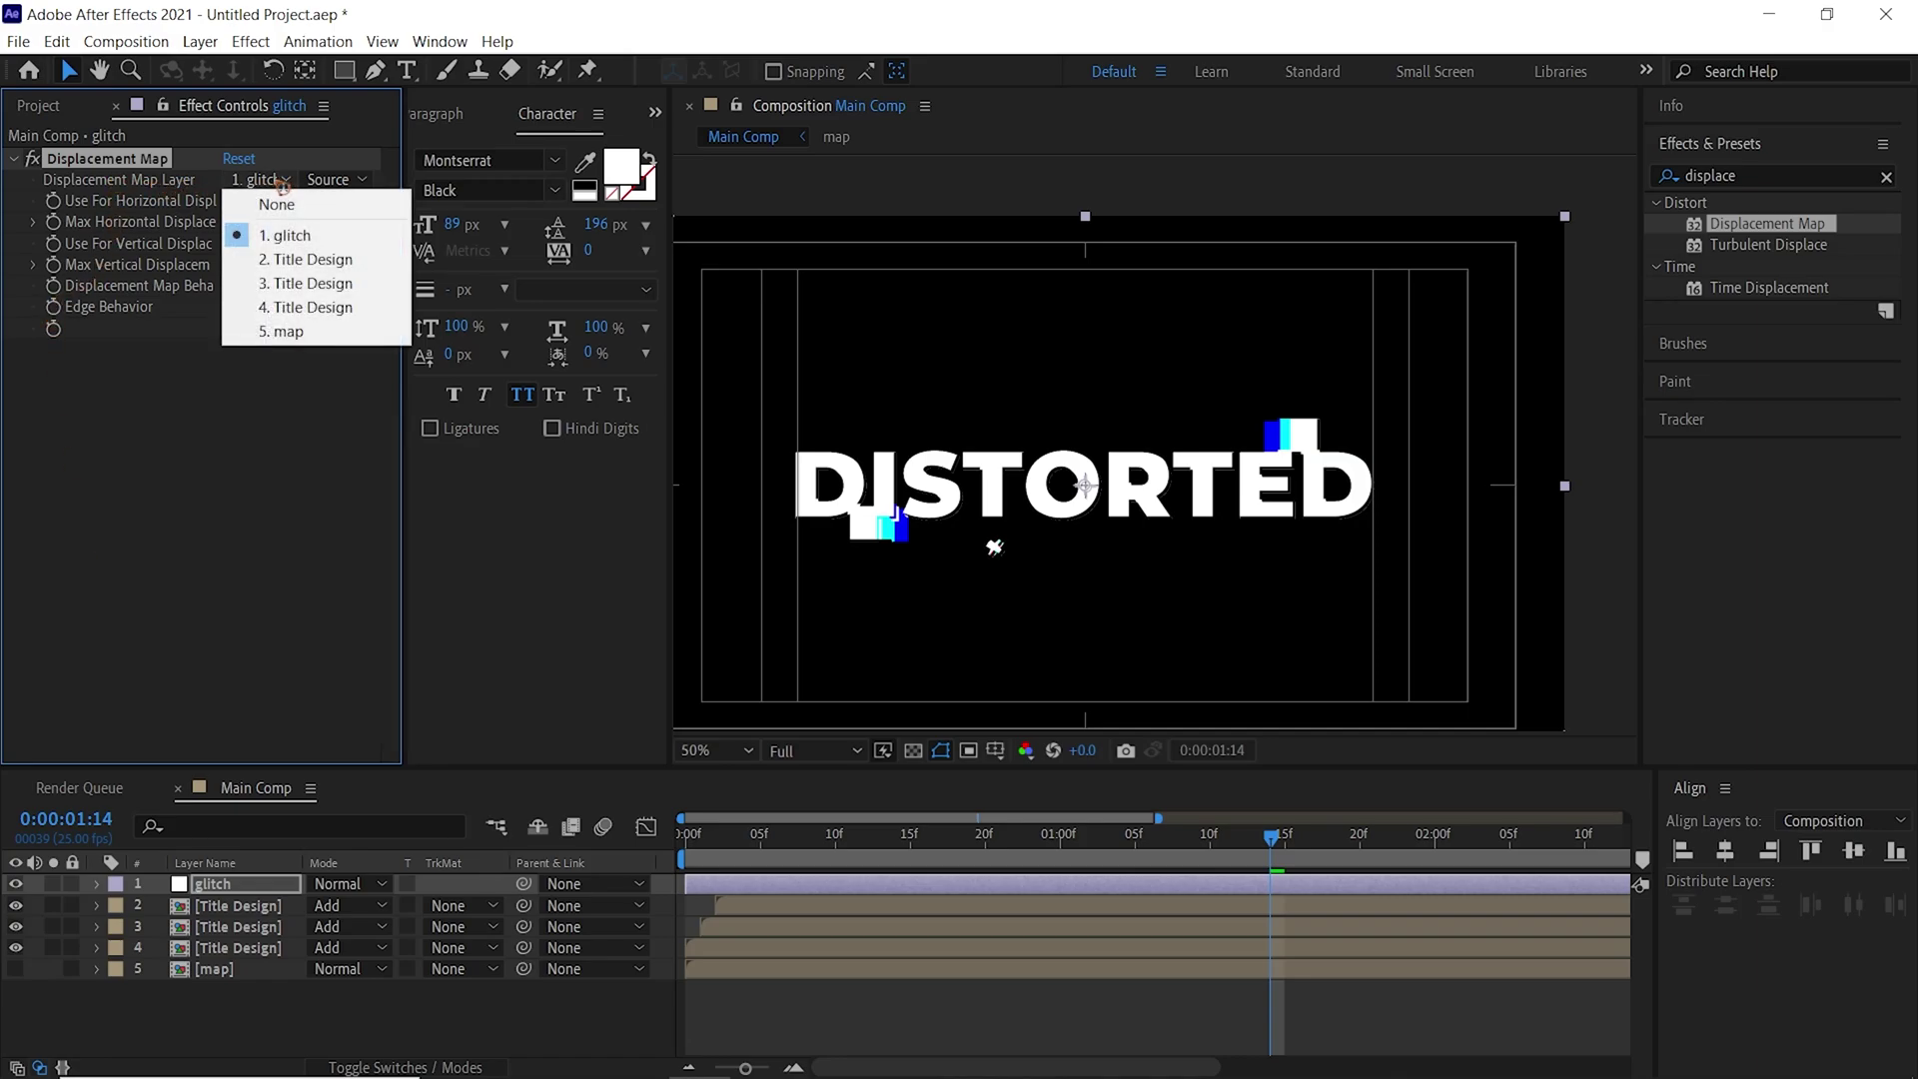
pyautogui.click(285, 331)
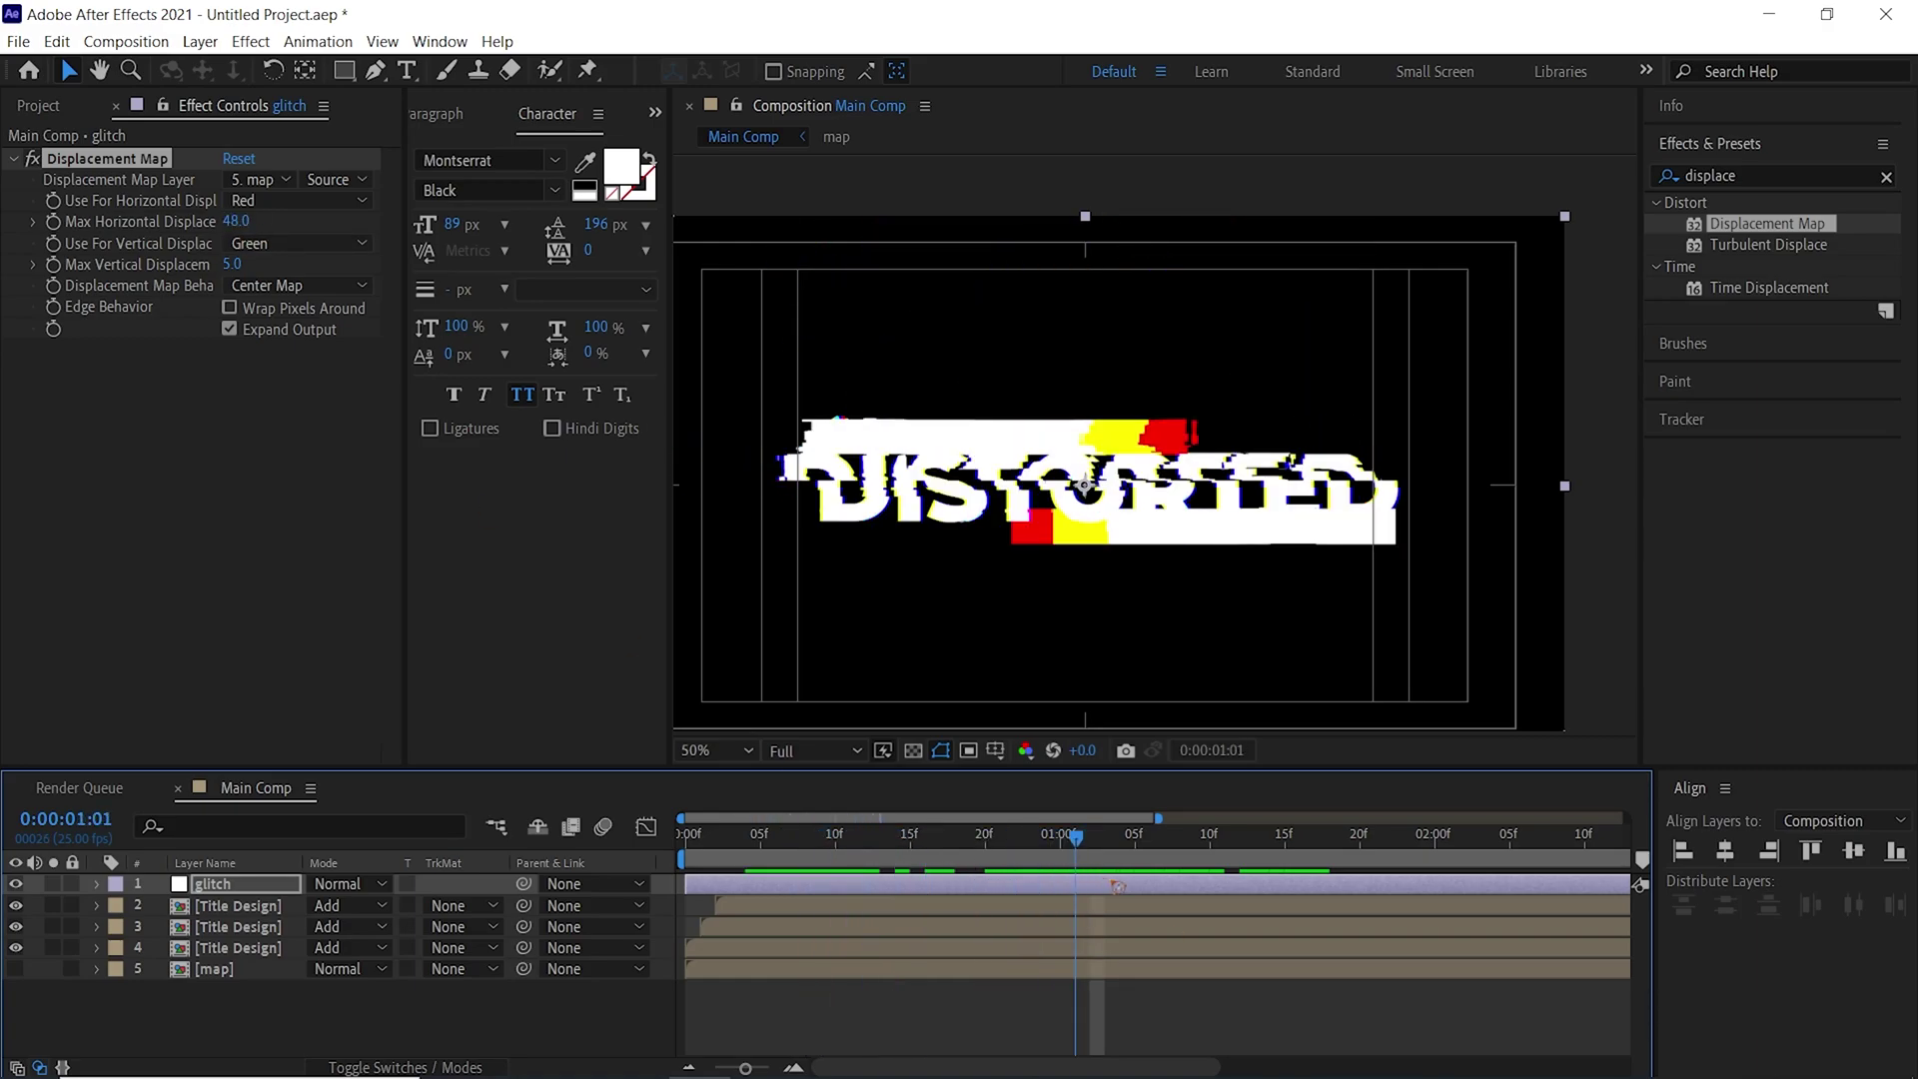
# Trim the glitch layer so it starts at 0:00:01:03 and ends at 0:00:01:08, and preview the short glitch
pyautogui.click(1157, 893)
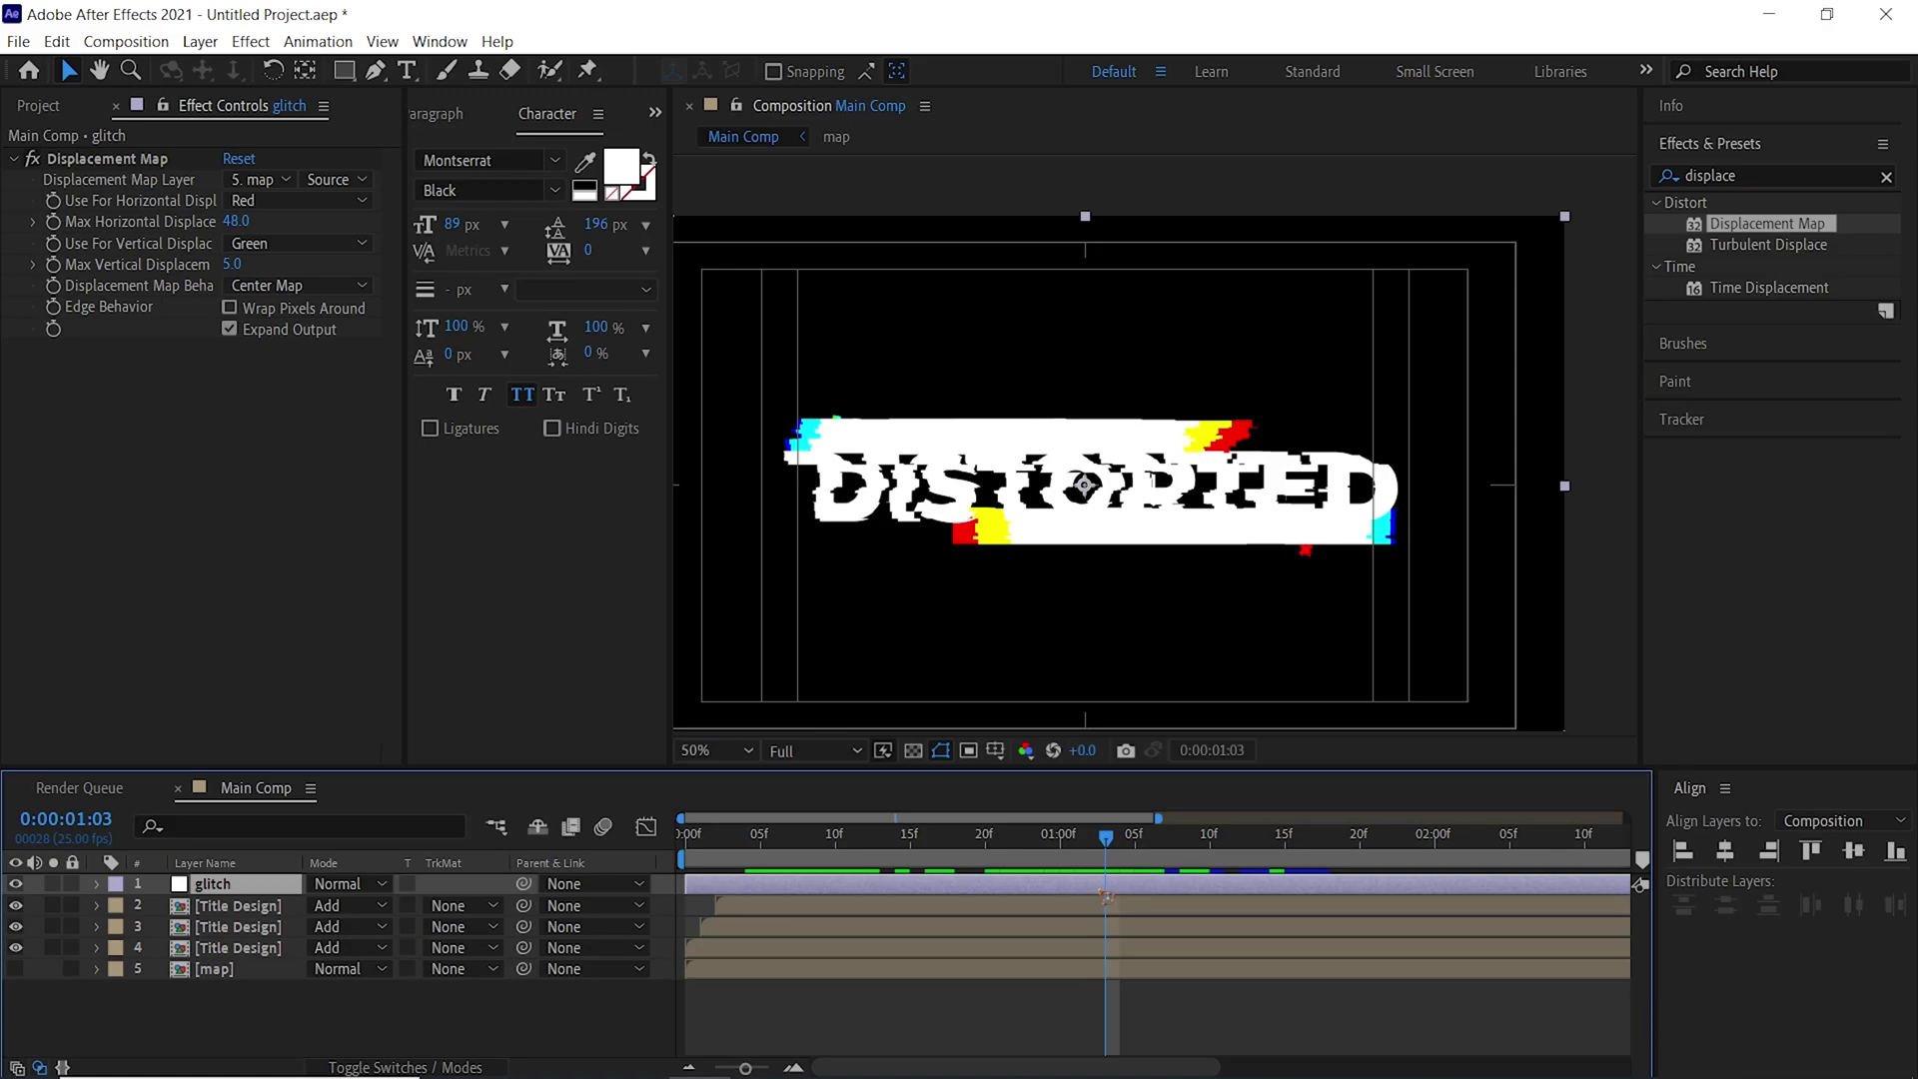
pyautogui.hotkey('alt', '[')
pyautogui.press('pagedown')
pyautogui.press('pagedown')
pyautogui.press('pagedown')
pyautogui.press('pagedown')
pyautogui.press('pagedown')
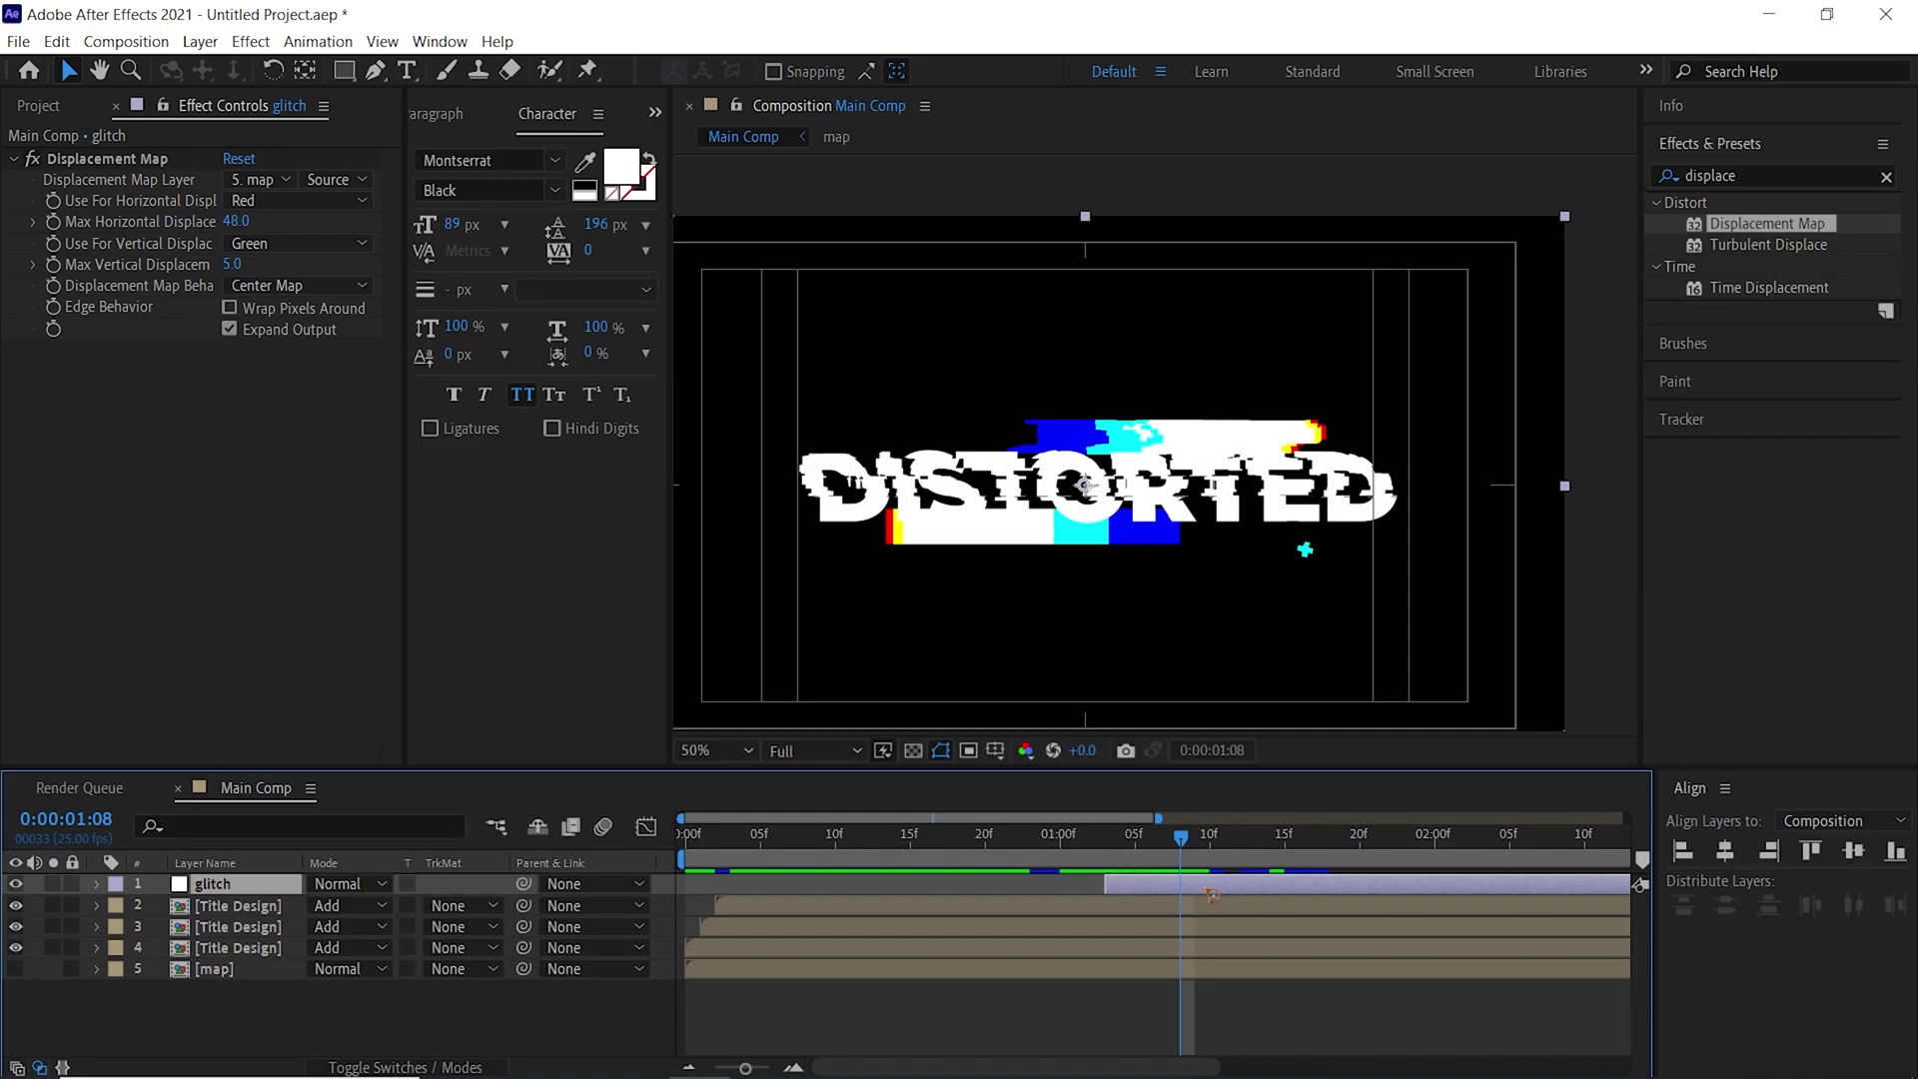
pyautogui.hotkey('alt', ']')
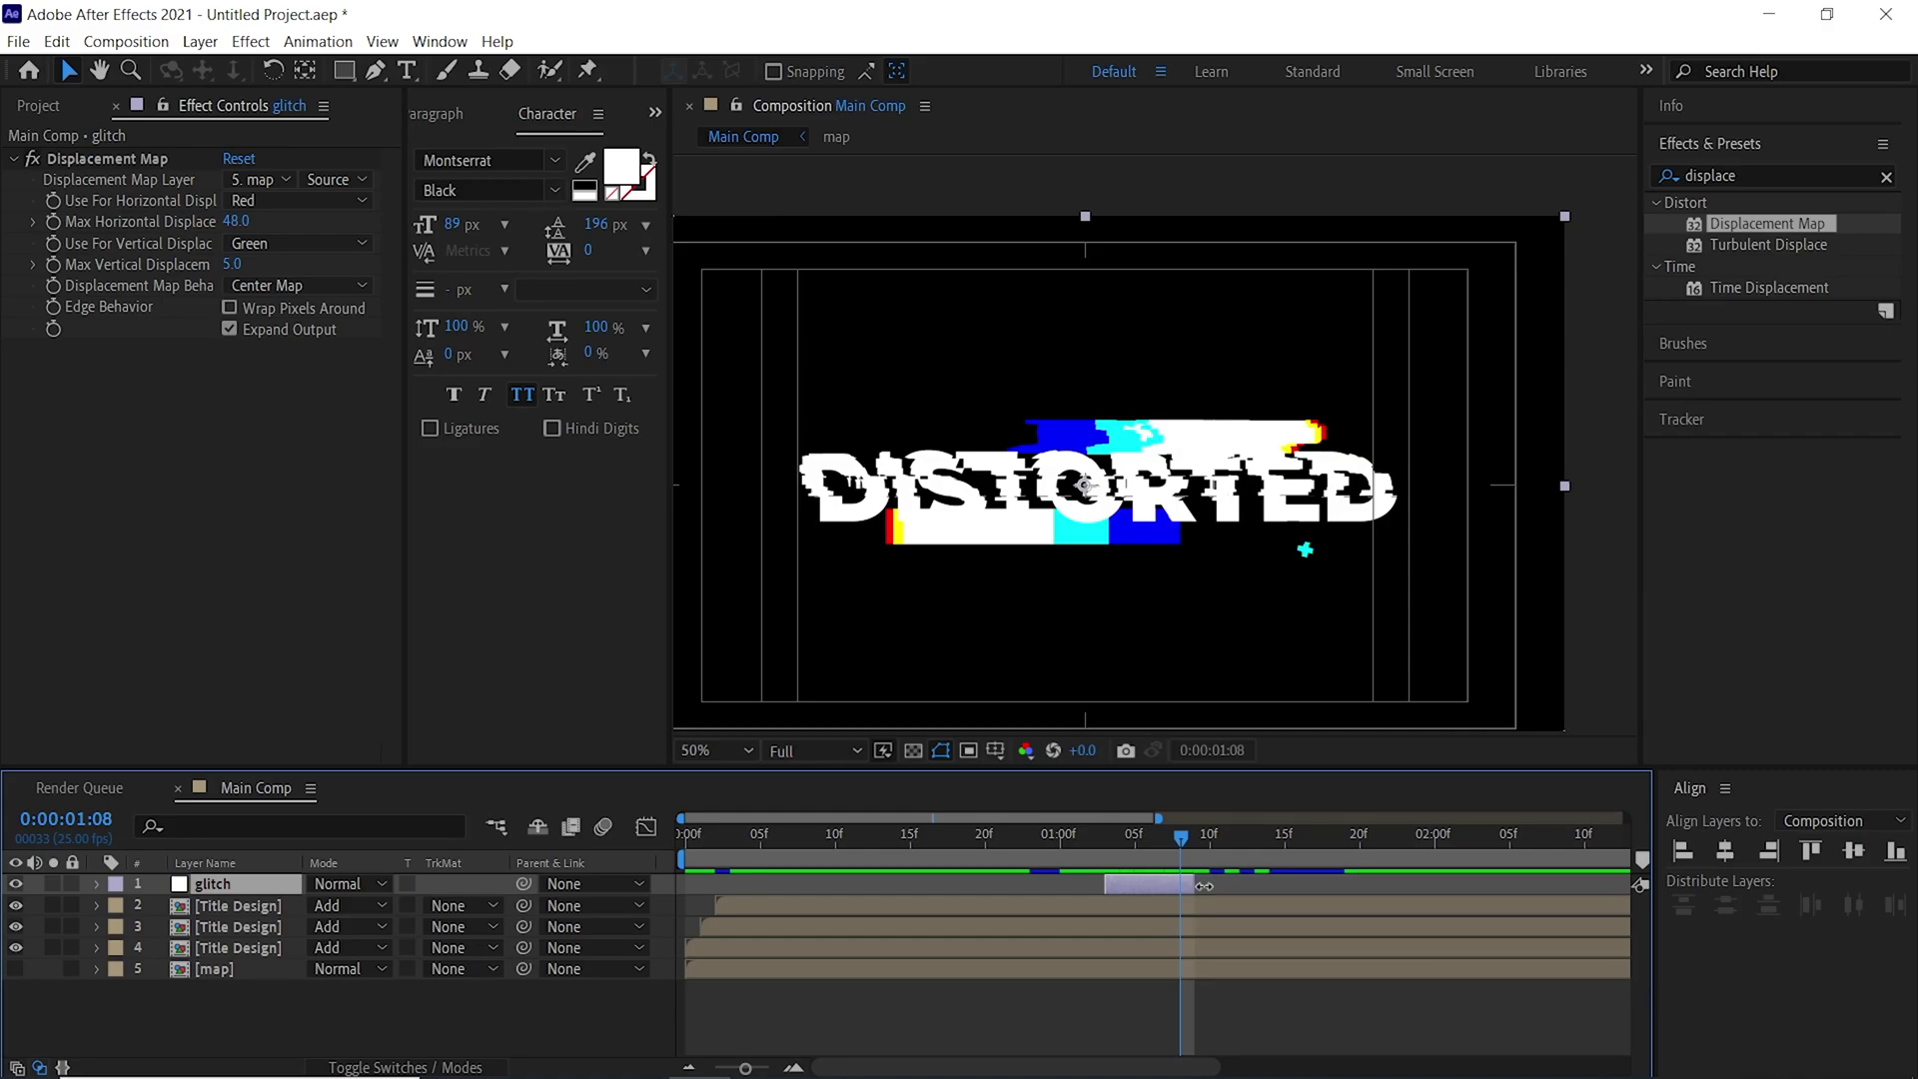
pyautogui.press('space')
pyautogui.press('space')
# Open the map composition and expand the Transform settings of the noise layer's Fractal Noise effect
pyautogui.press('pageup')
pyautogui.doubleClick(224, 969)
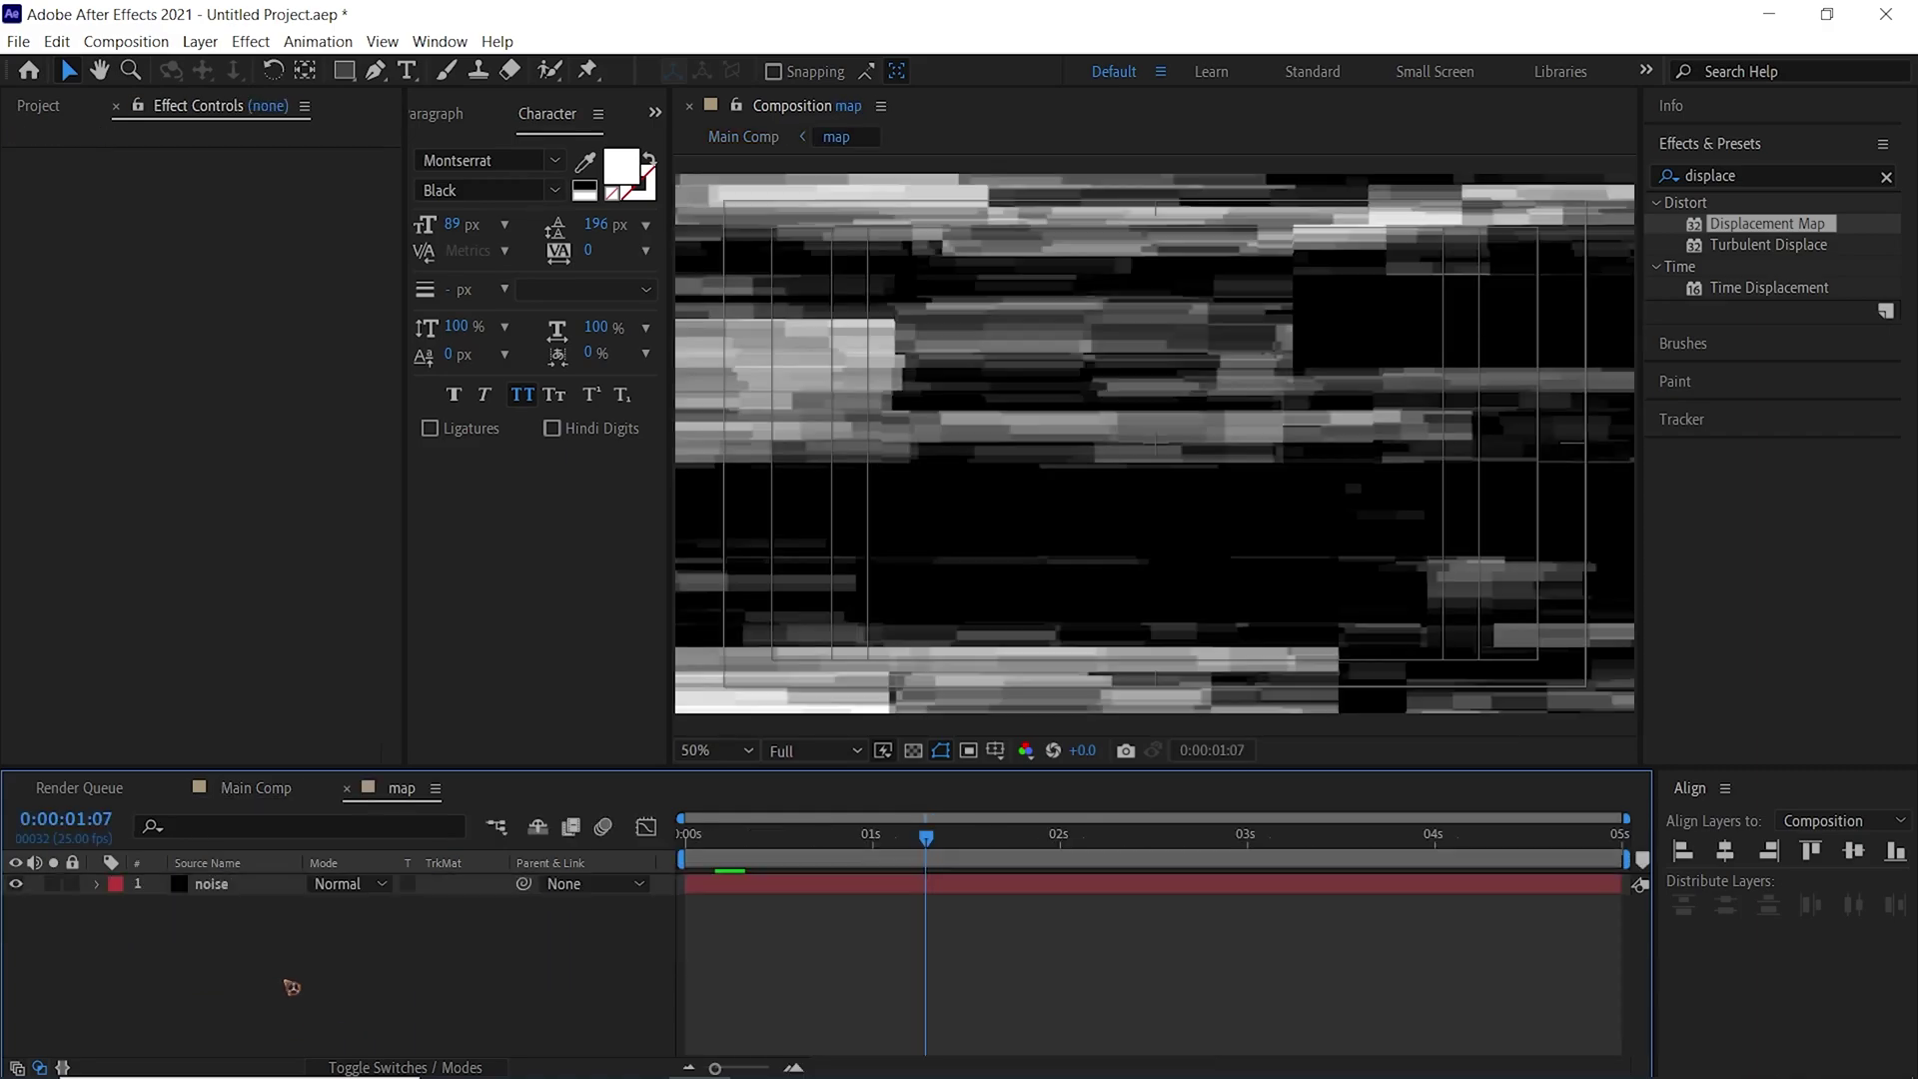
pyautogui.click(204, 883)
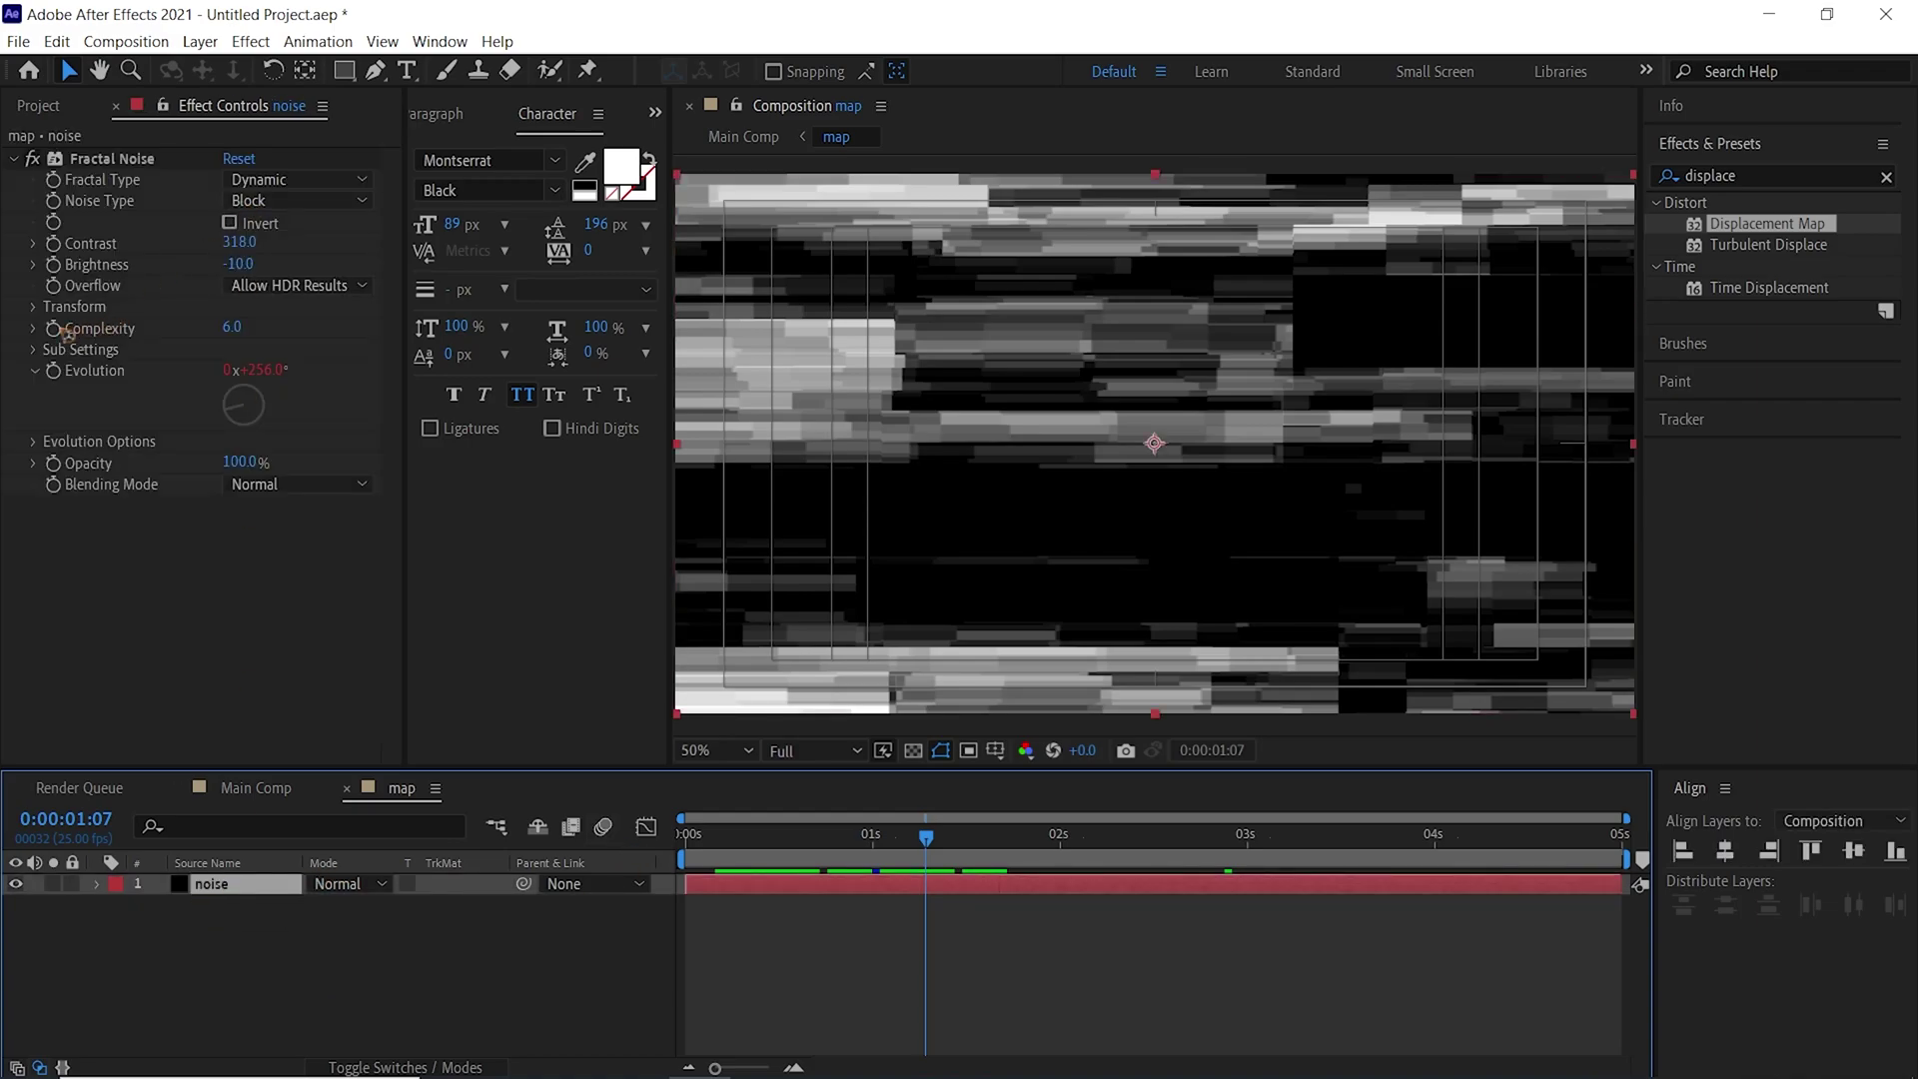
pyautogui.click(33, 307)
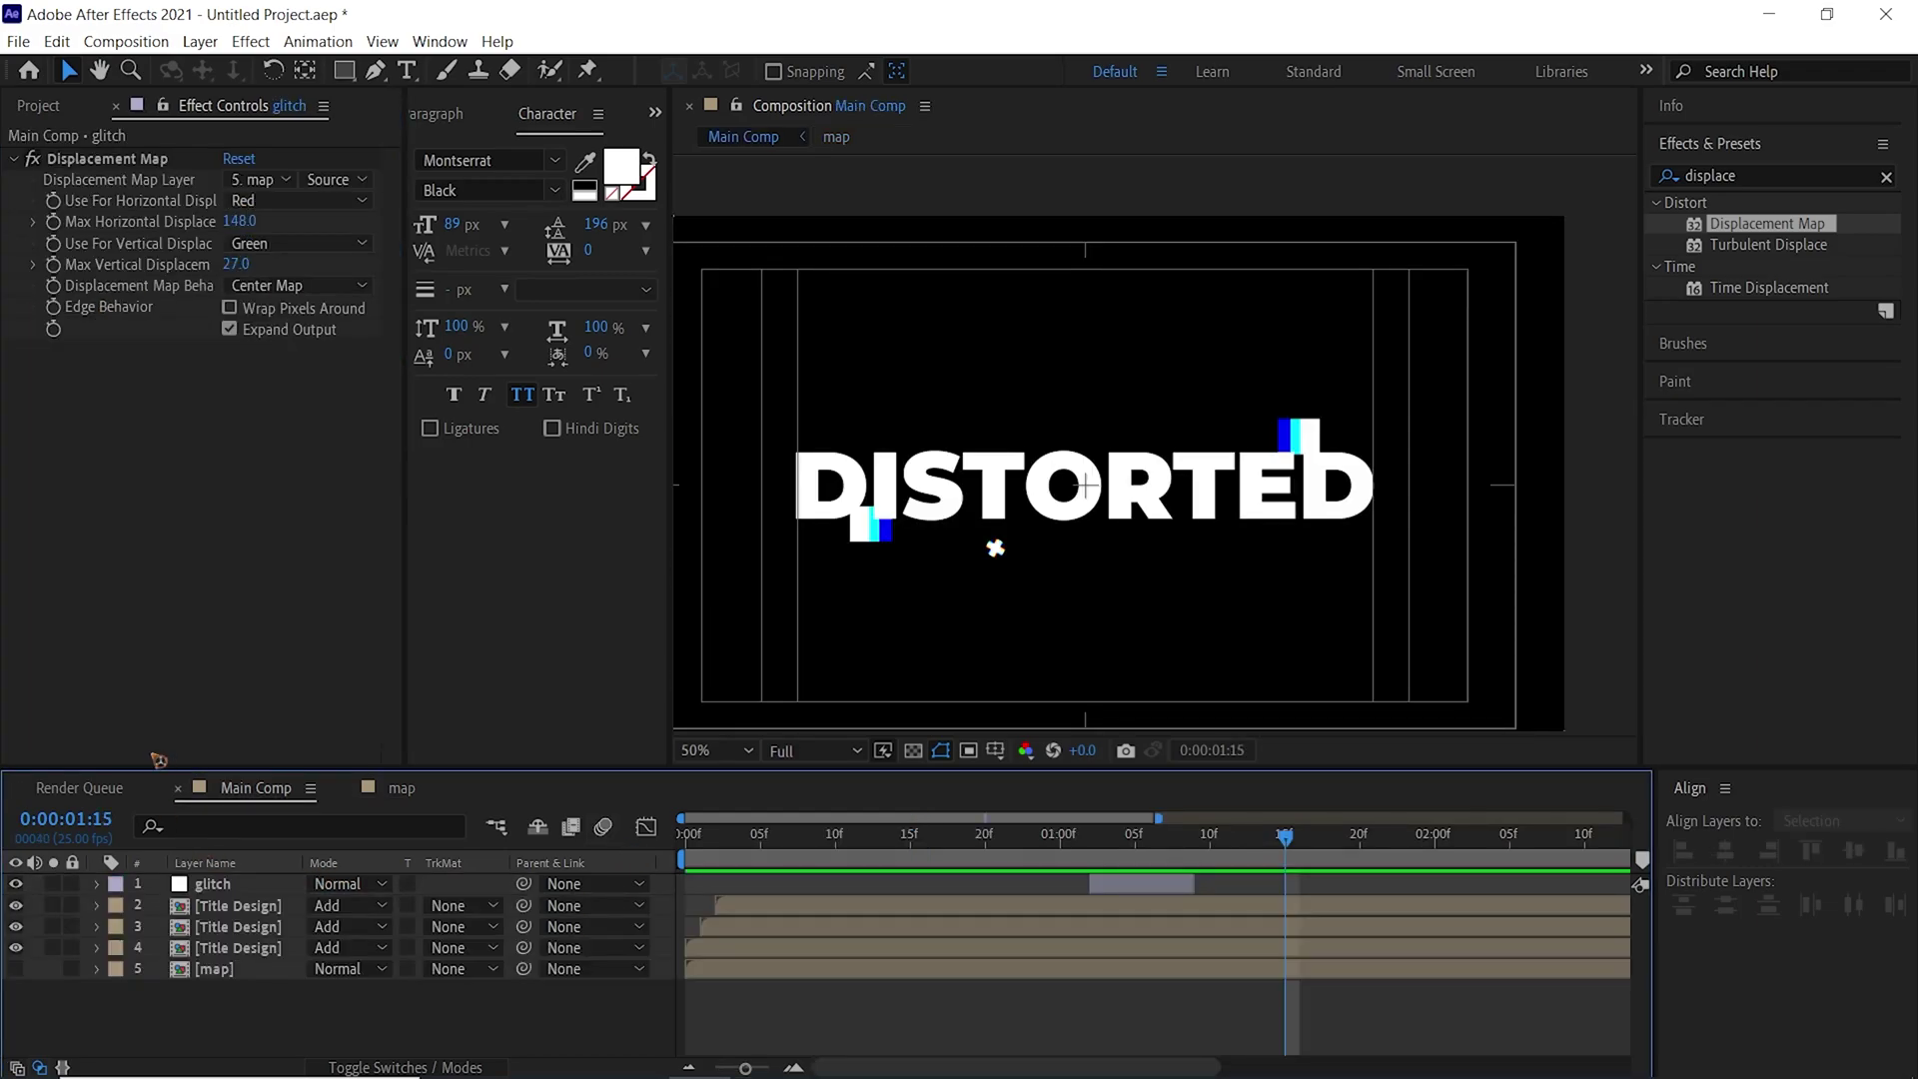
# Add a second adjustment layer at the top of Main Comp
pyautogui.click(200, 41)
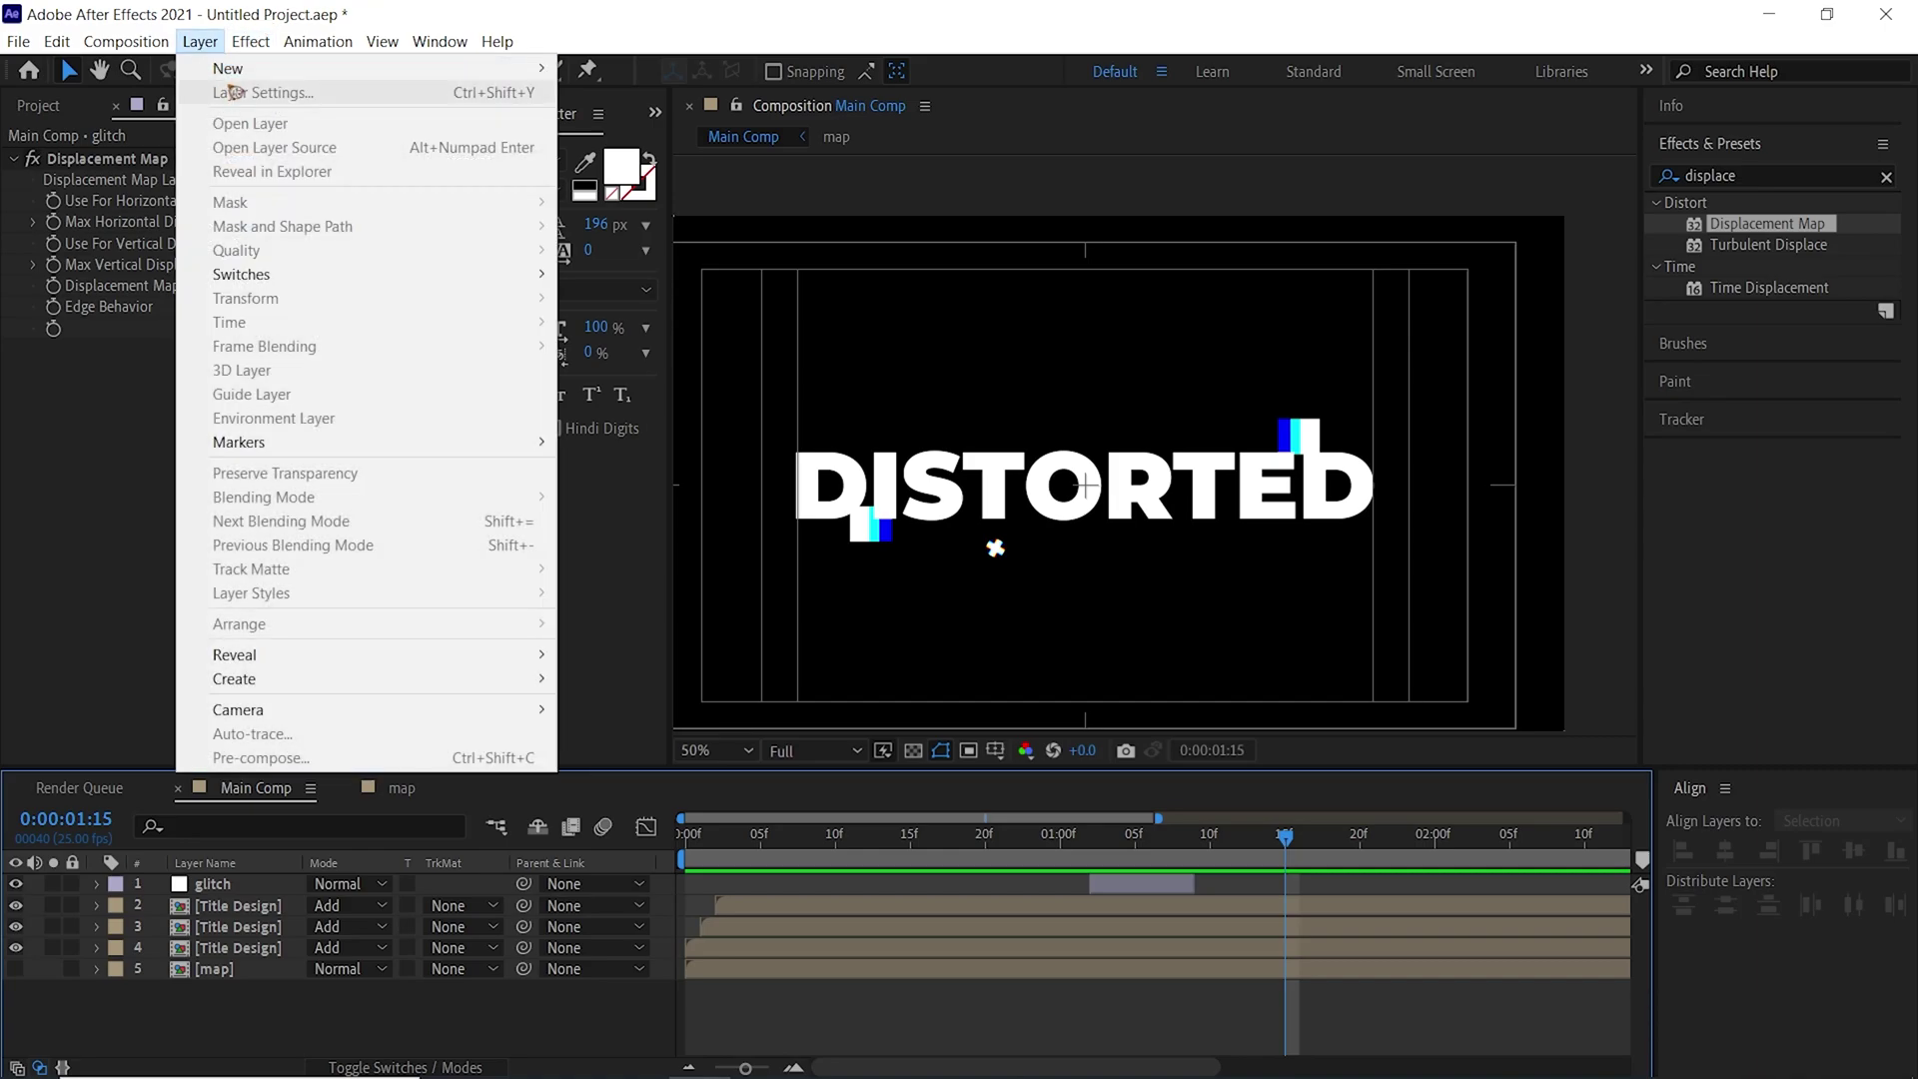
pyautogui.moveTo(391, 50)
pyautogui.moveTo(200, 41)
pyautogui.moveTo(240, 66)
pyautogui.click(699, 210)
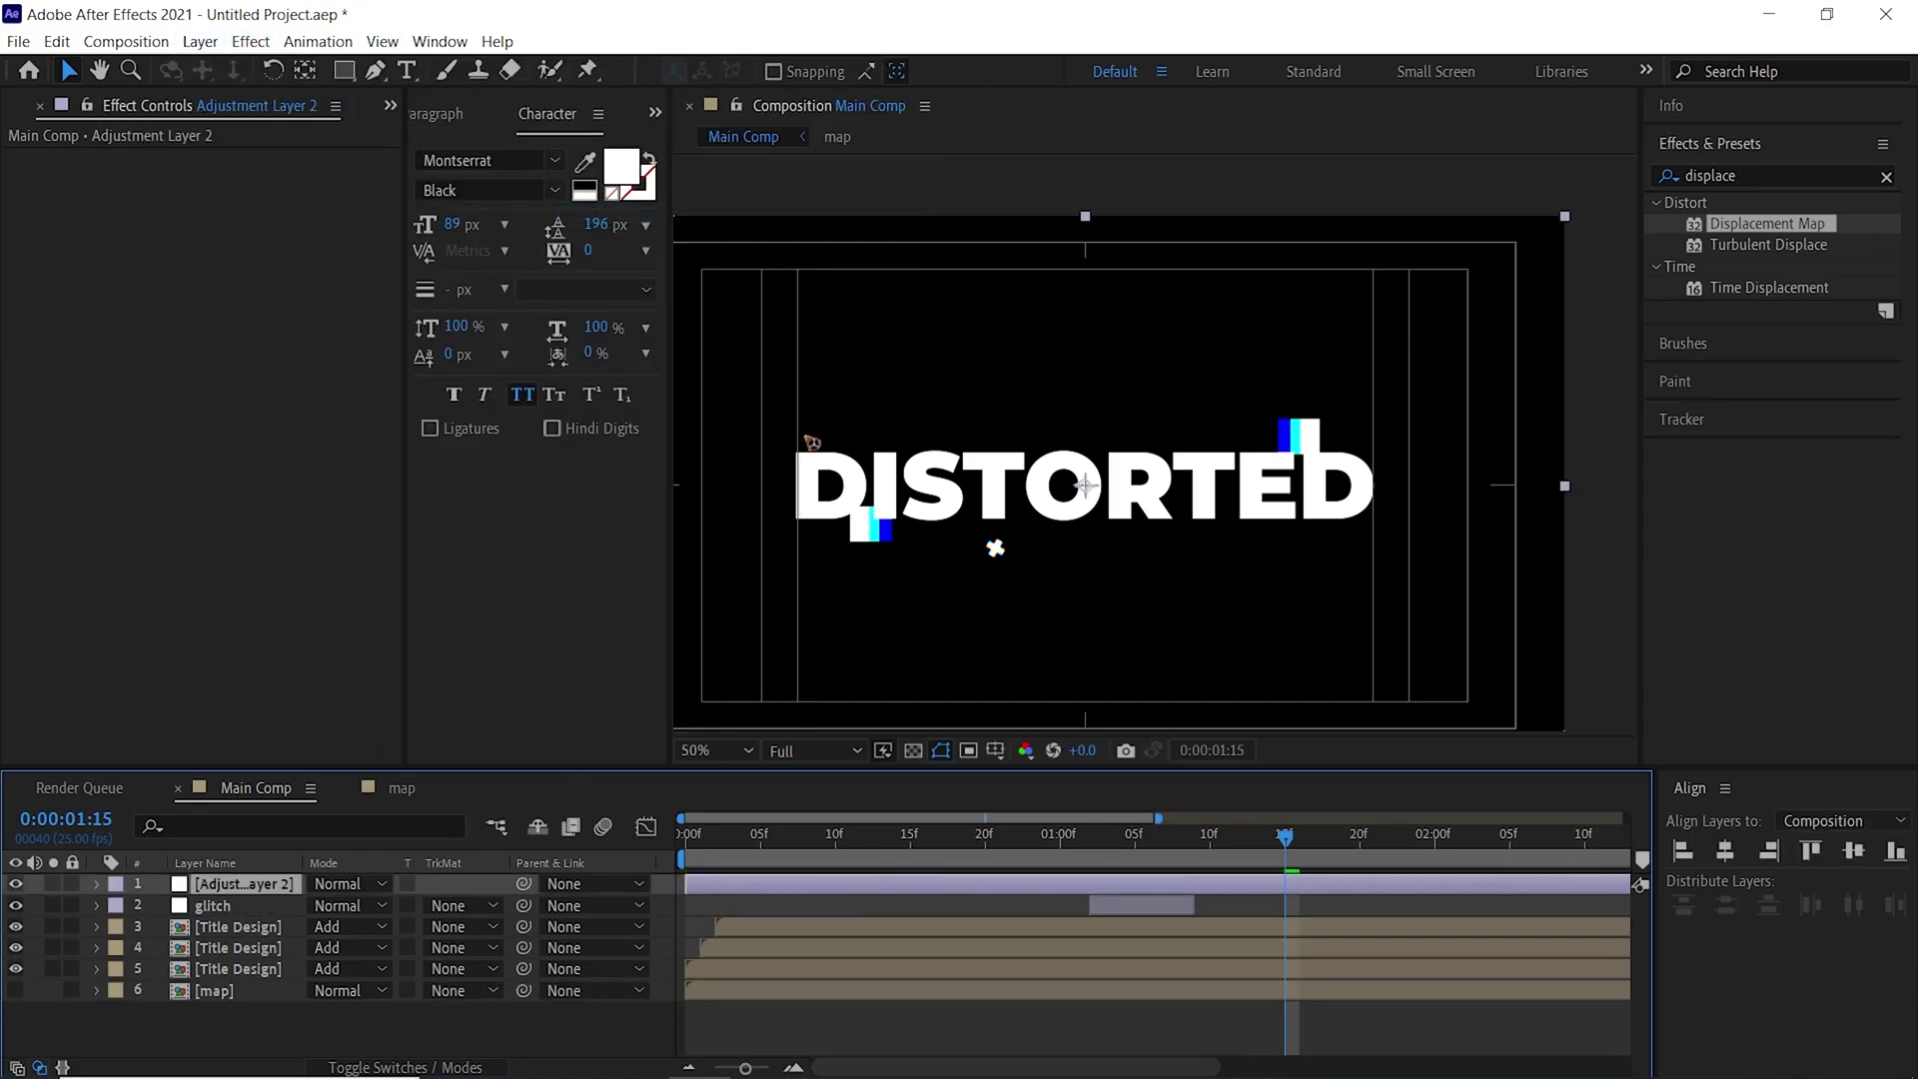
# Search the effects for vr and apply VR Glow to the second adjustment layer, with Luma Threshold 0.90 and Glow Radius 173
pyautogui.moveTo(1788, 240); pyautogui.dragTo(1464, 196)
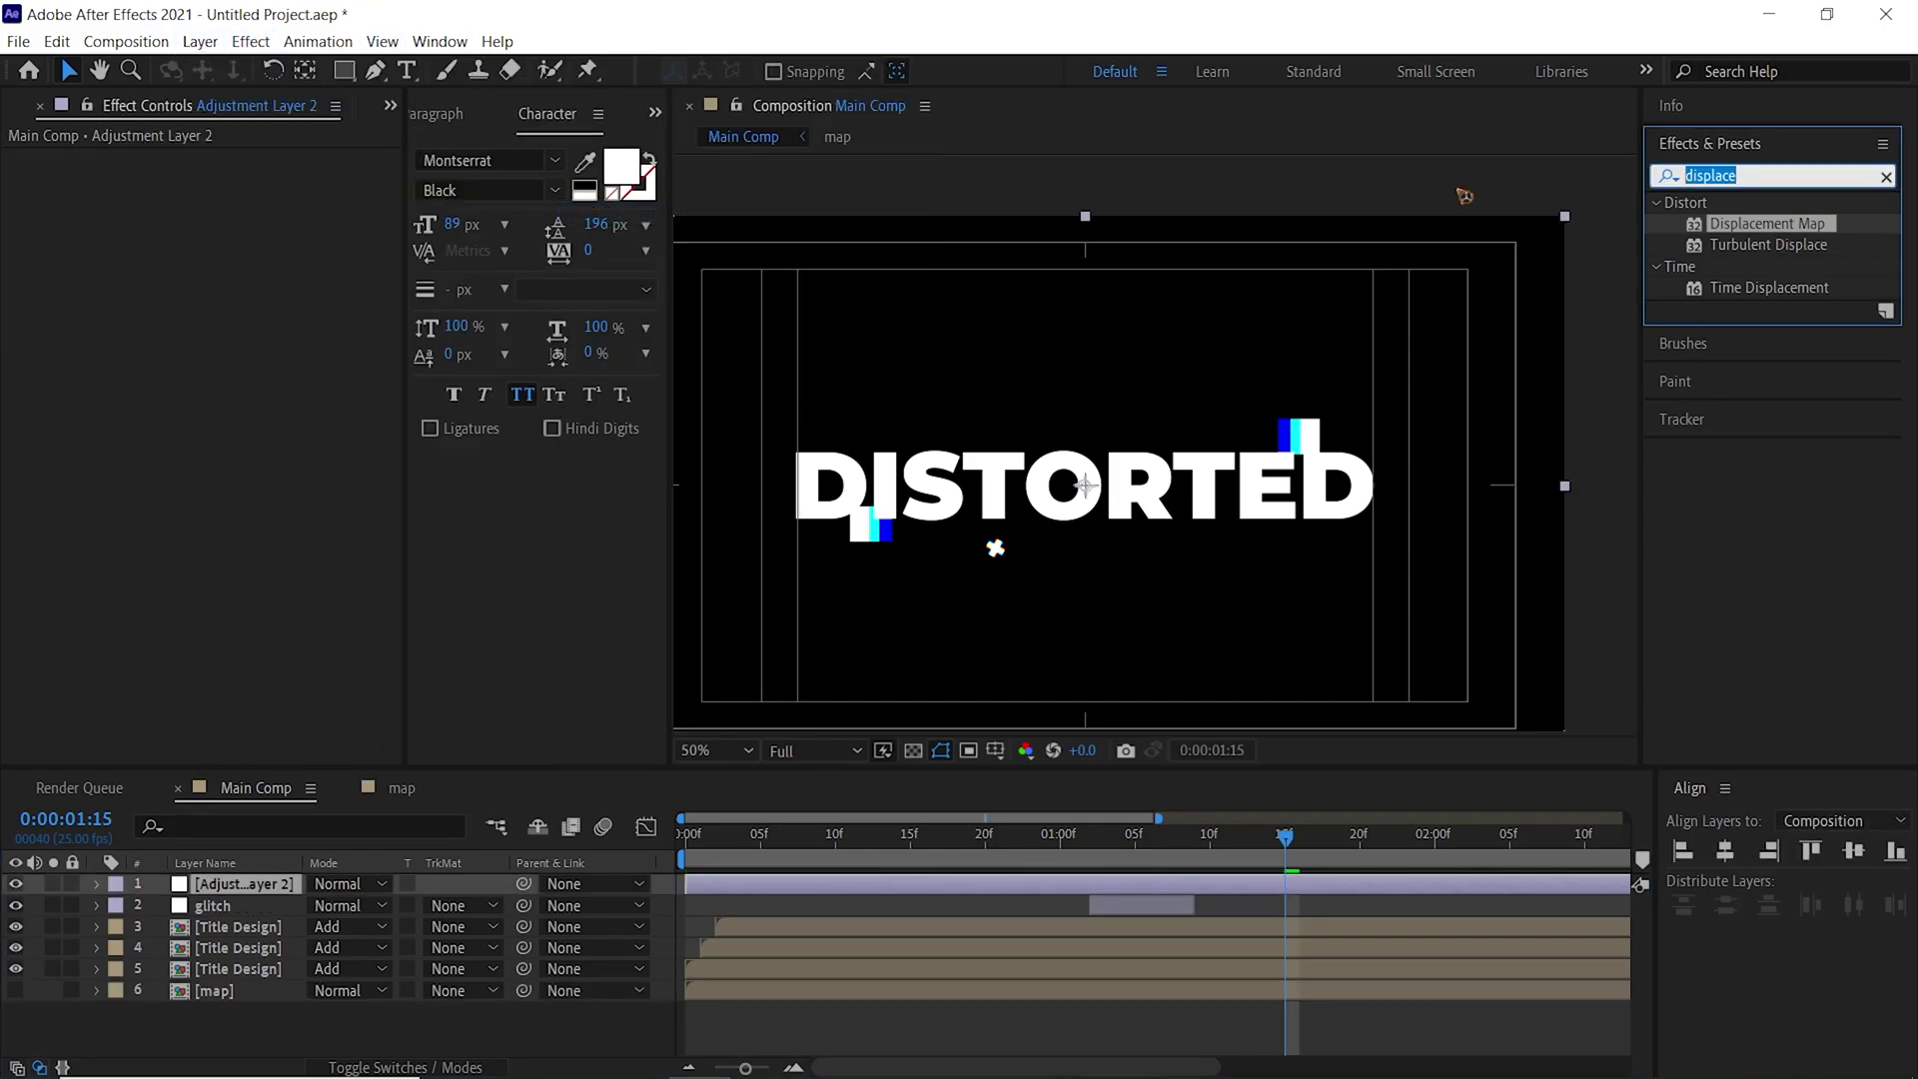
pyautogui.write('vr')
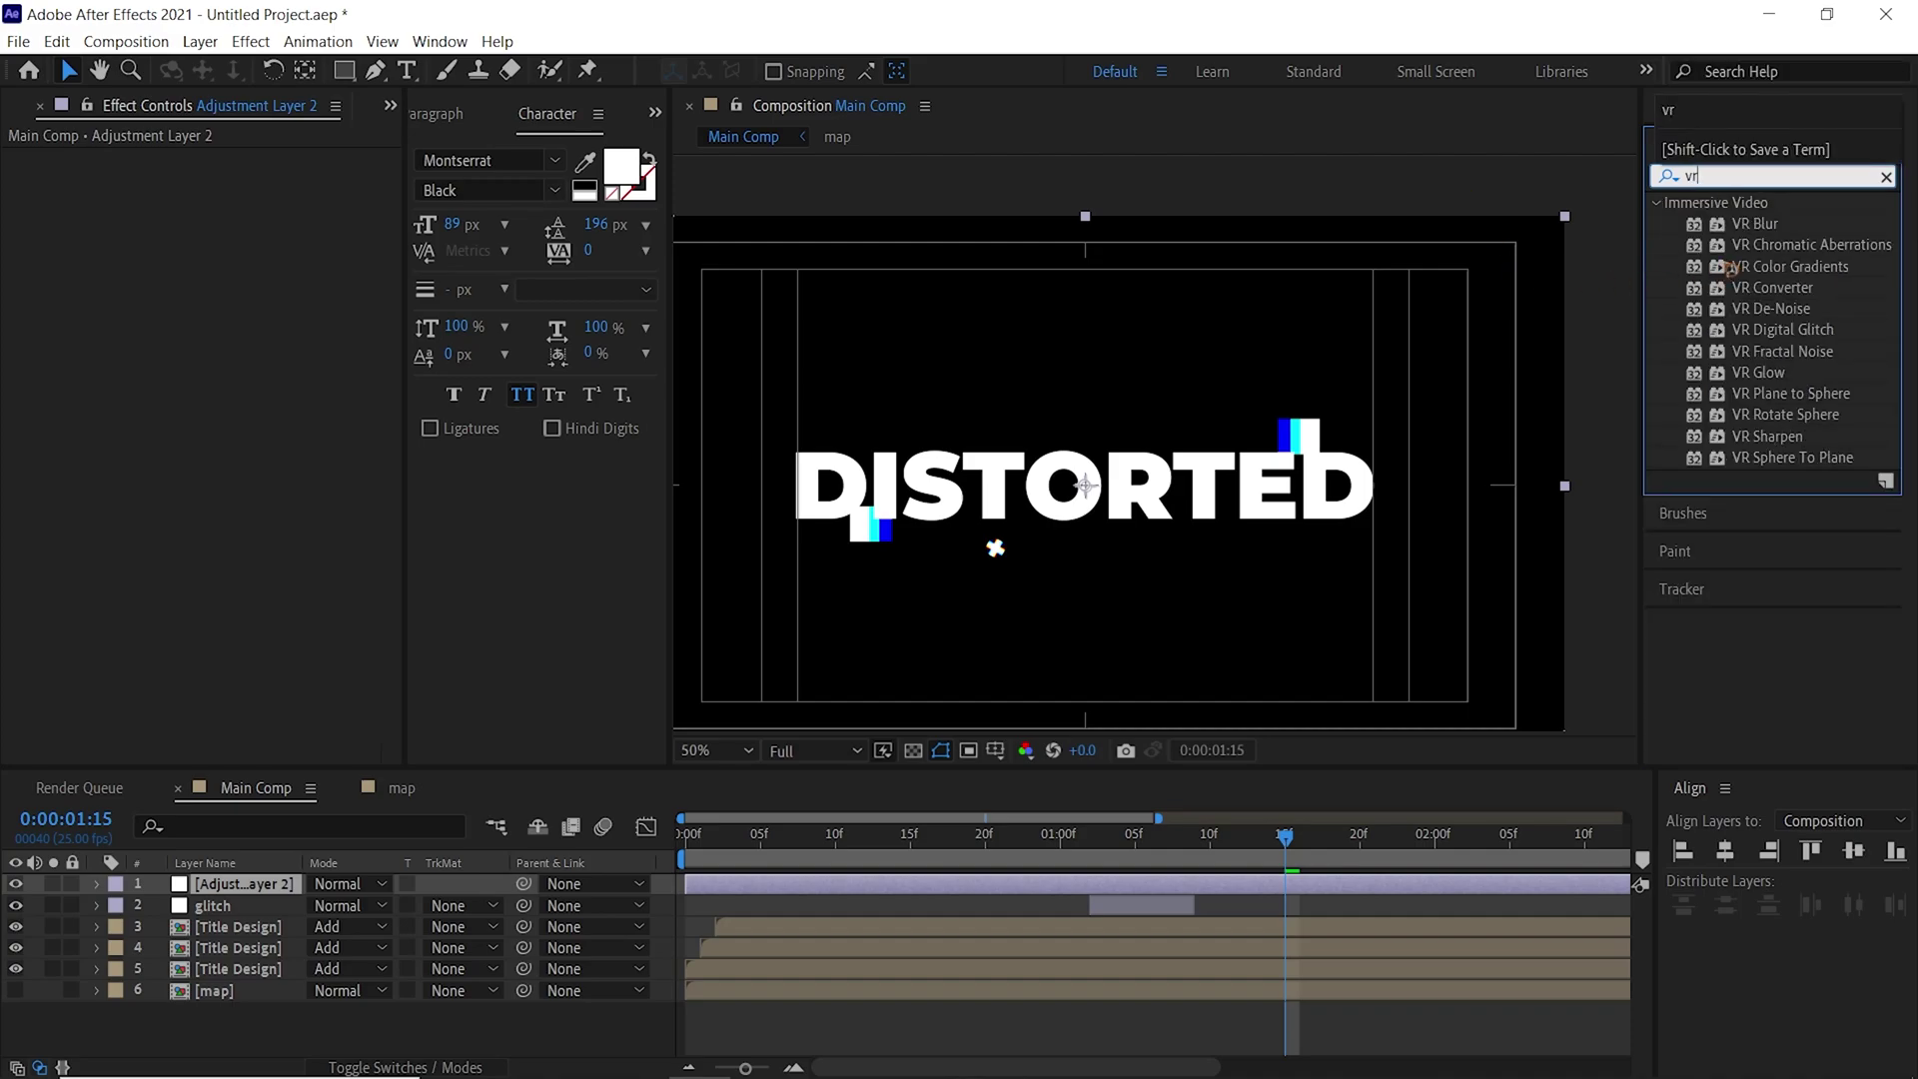
pyautogui.moveTo(1758, 371); pyautogui.dragTo(265, 886)
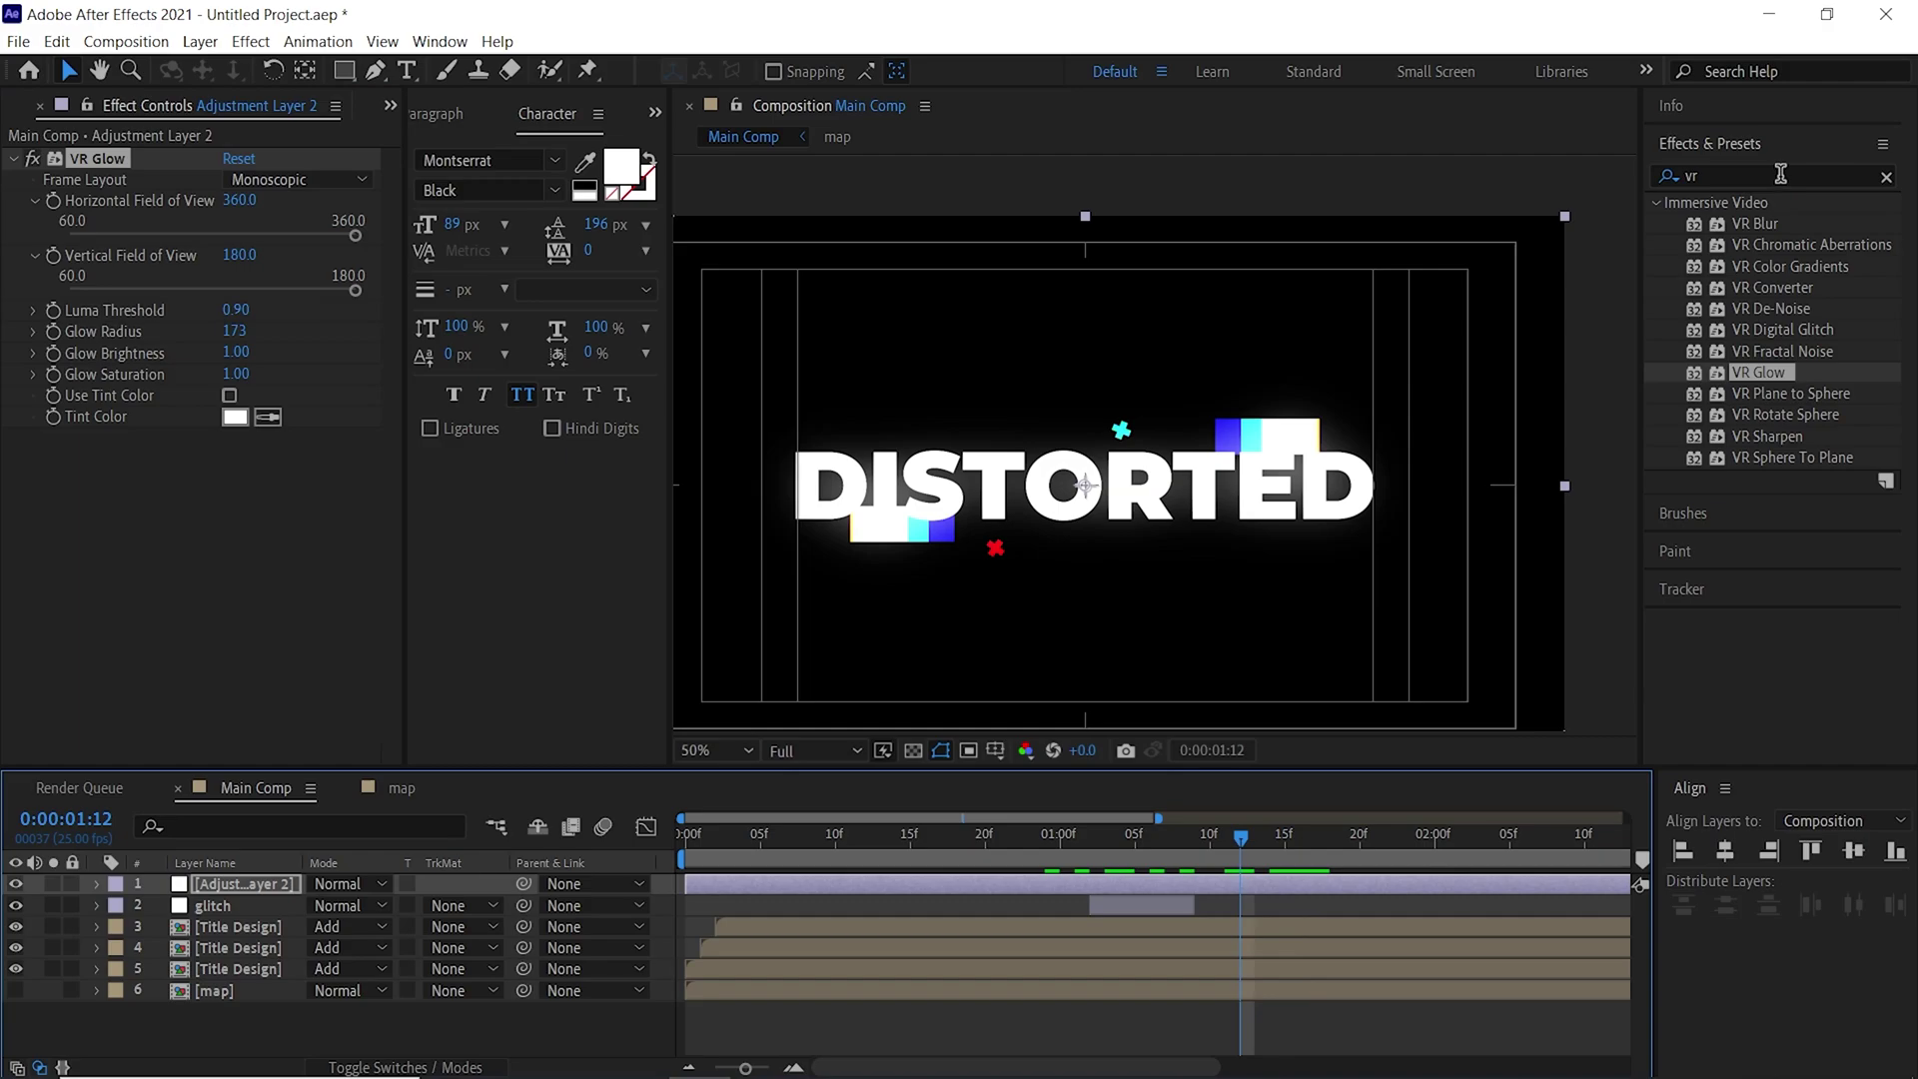
# Search the presets for bad tv and apply Bad TV 1 - warp to the second adjustment layer
pyautogui.hotkey('ctrl', '5')
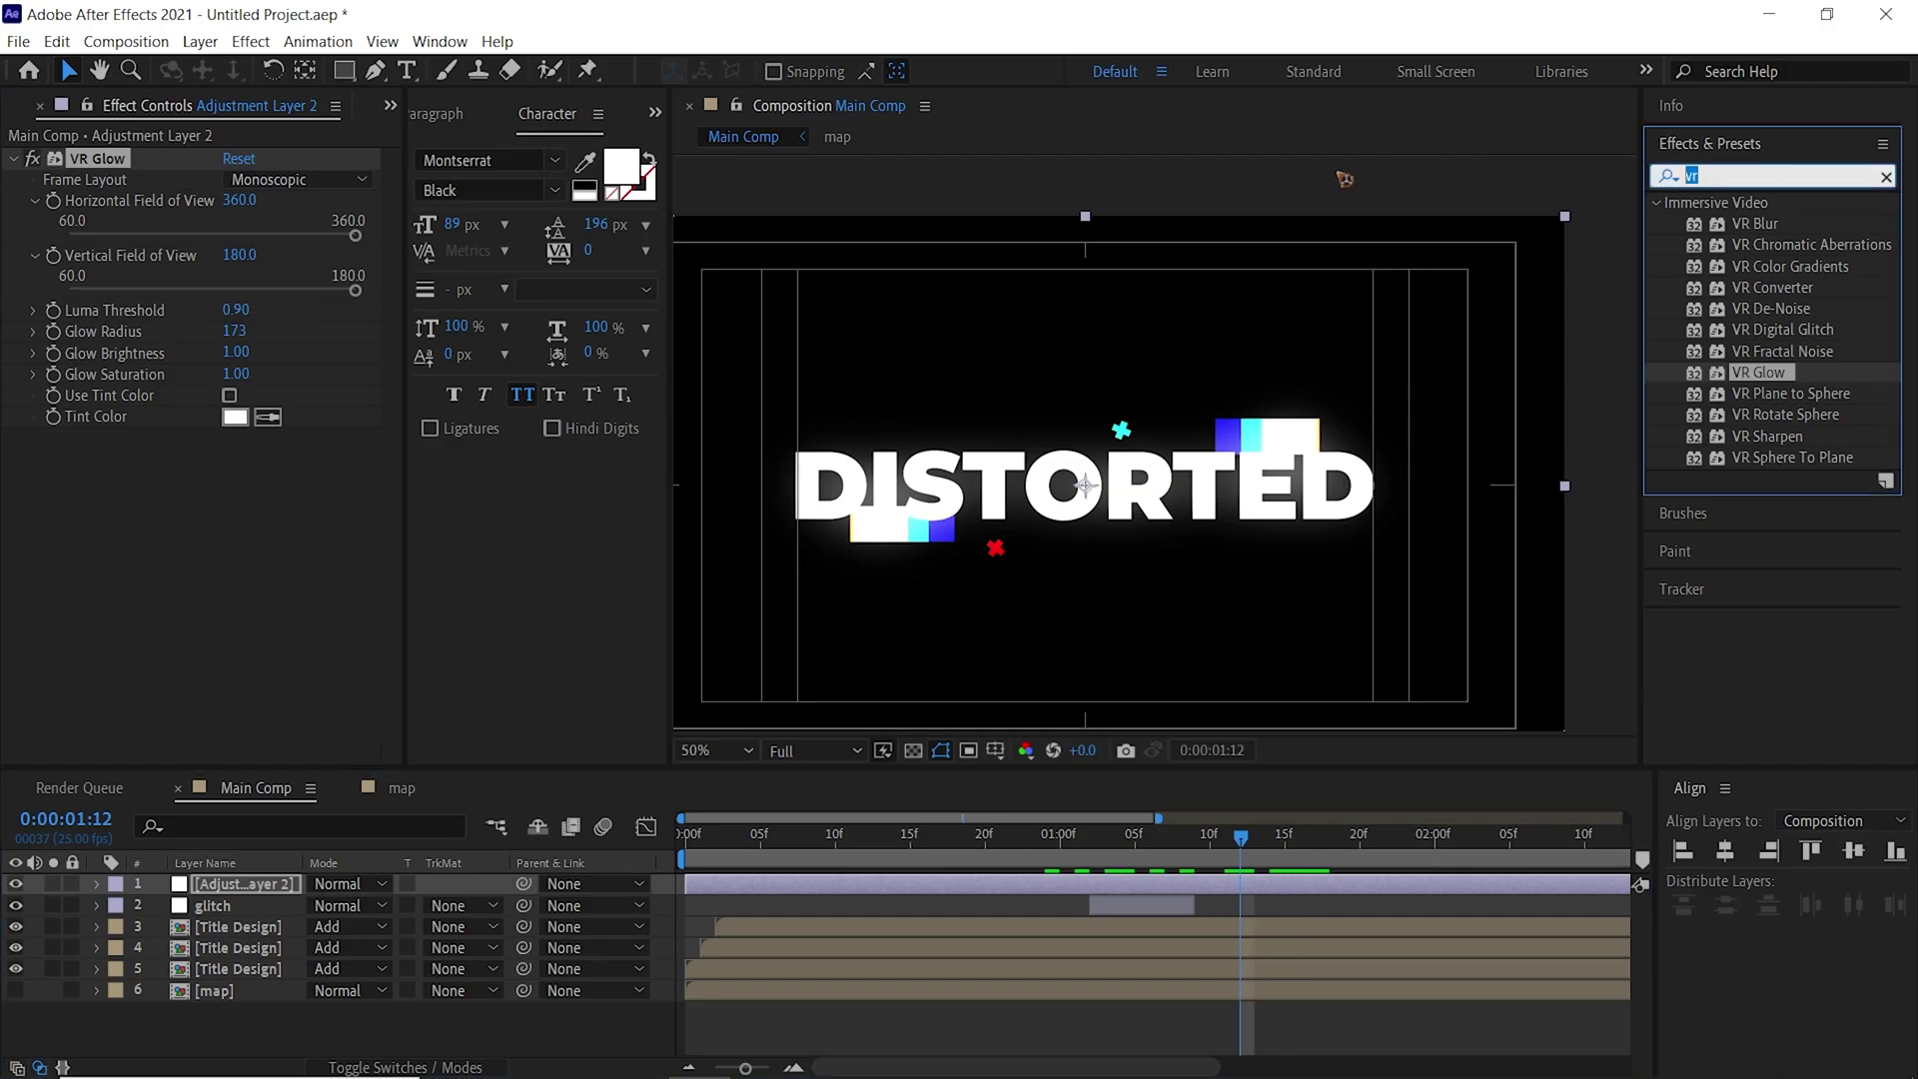
pyautogui.write('bad')
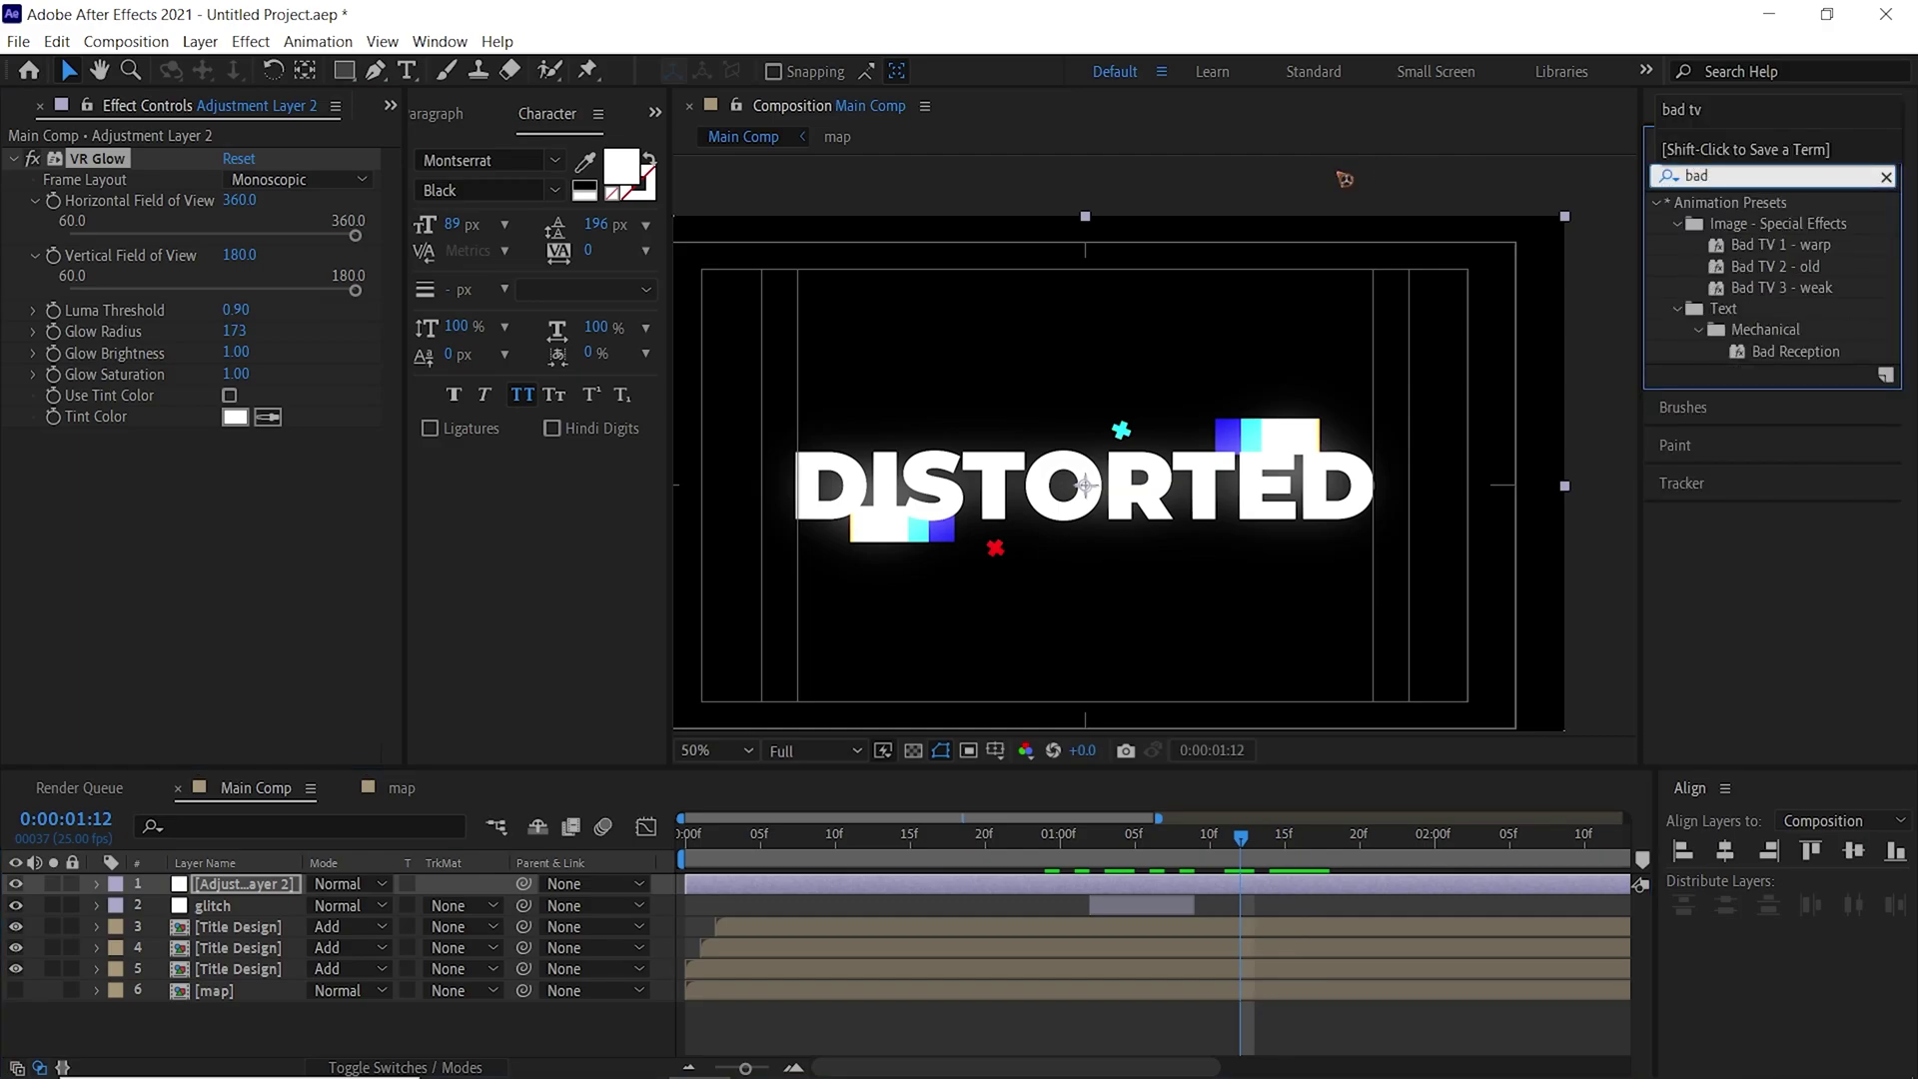
pyautogui.write(' tv')
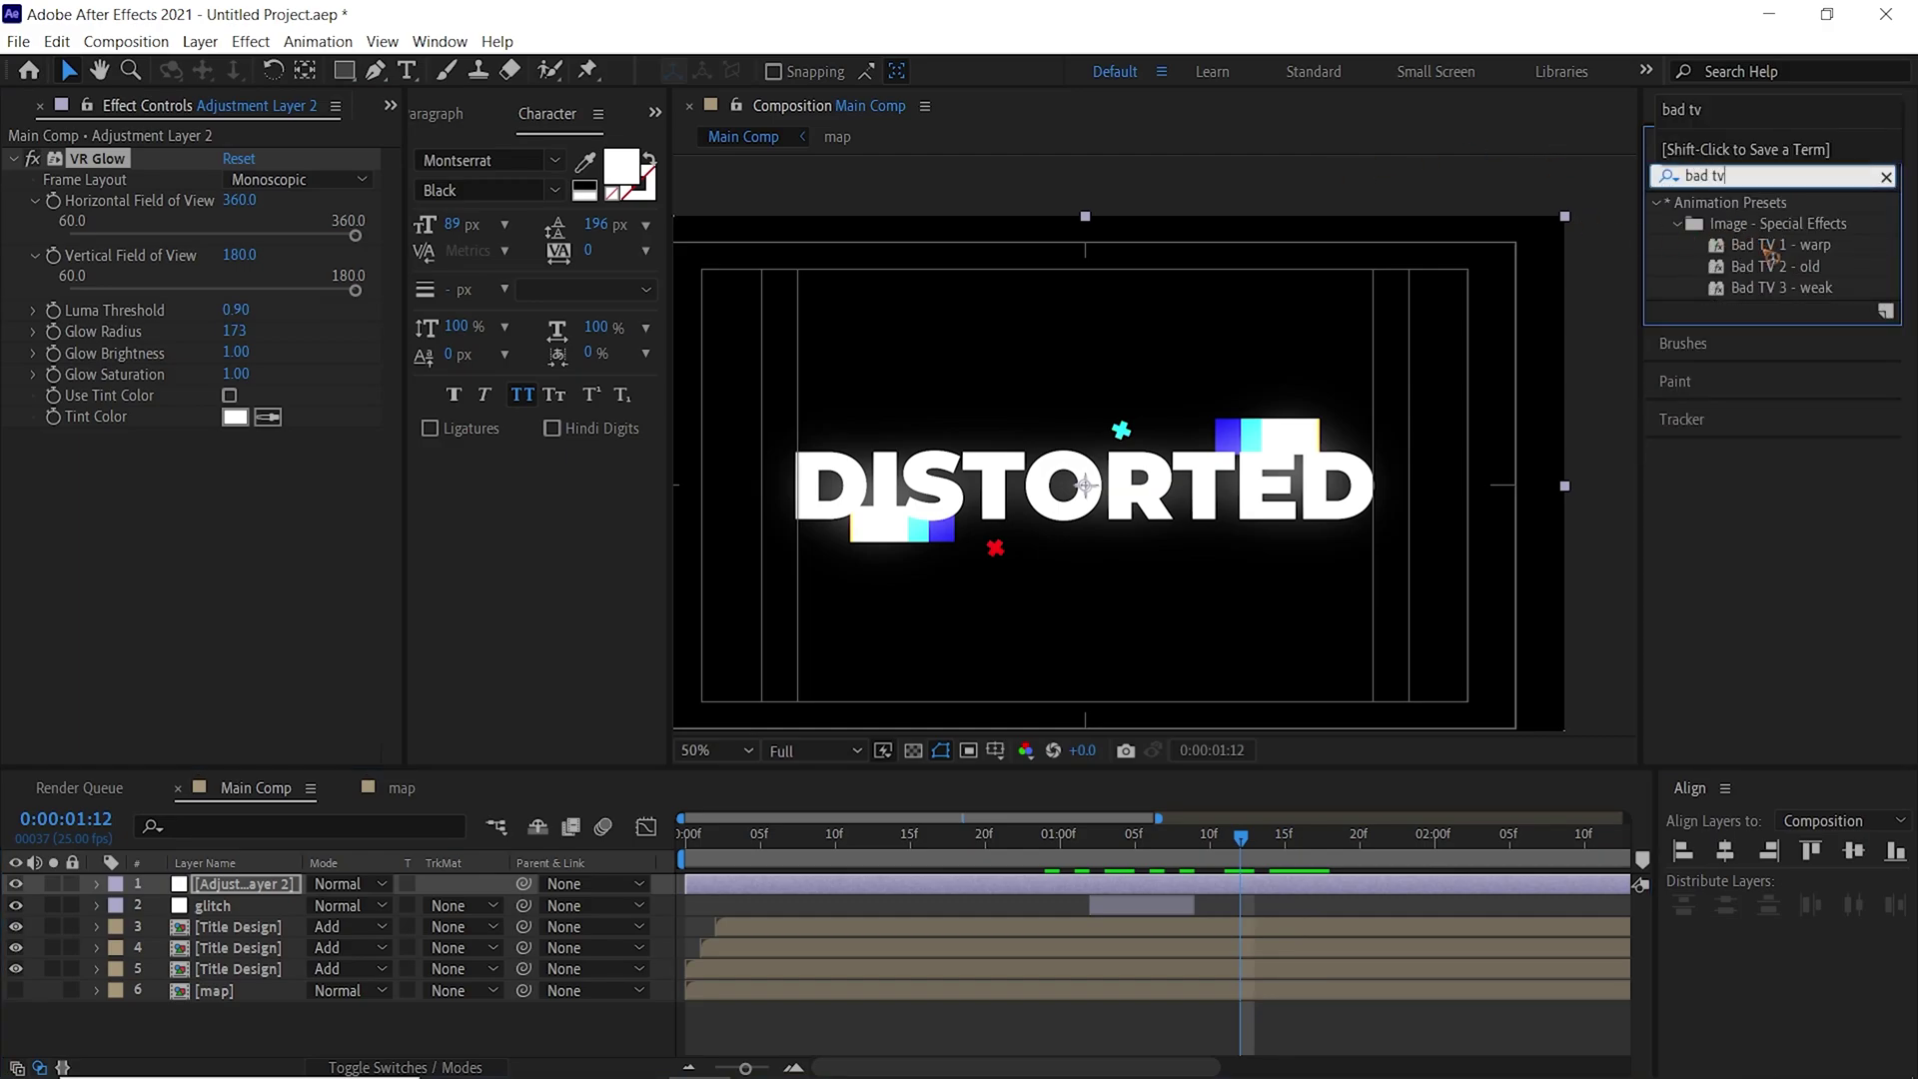
pyautogui.moveTo(1768, 254); pyautogui.dragTo(210, 704)
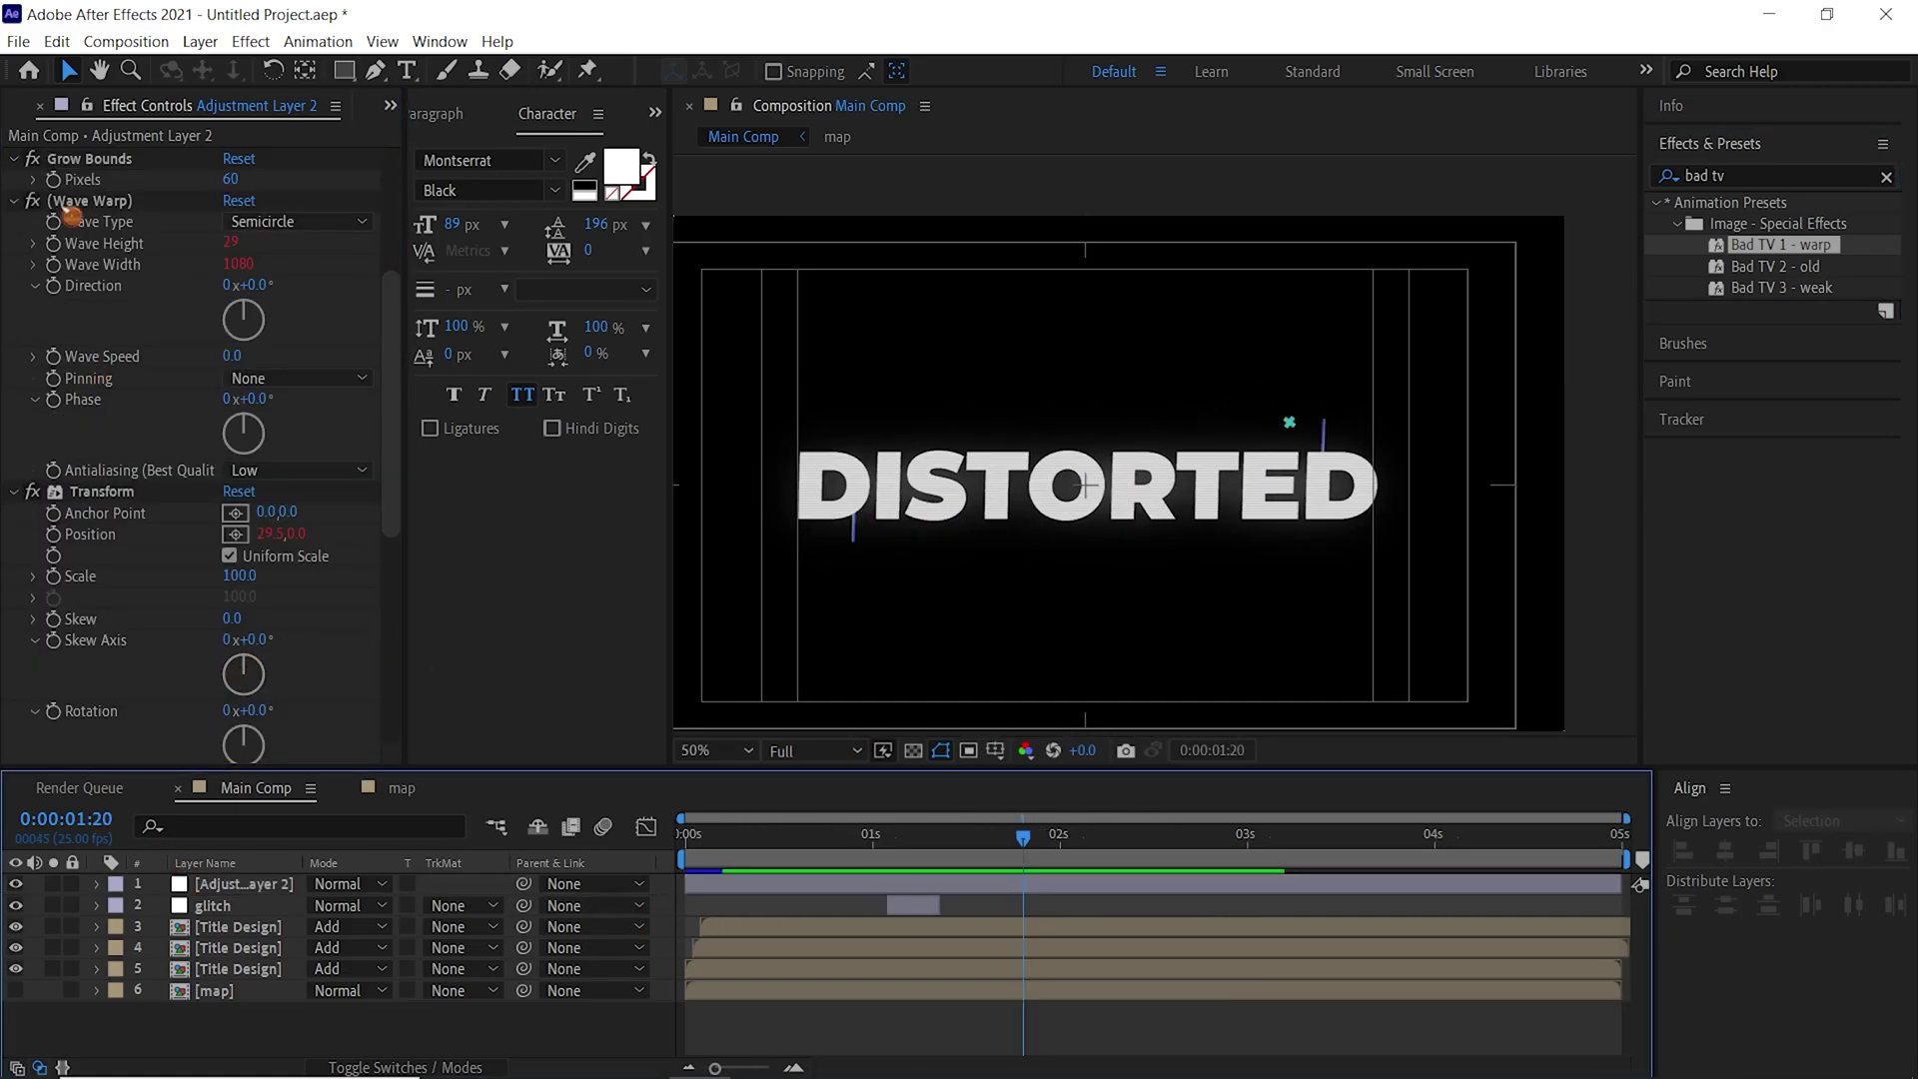
# Open the Title composition and replace the title text with "glitch"
pyautogui.click(20, 112)
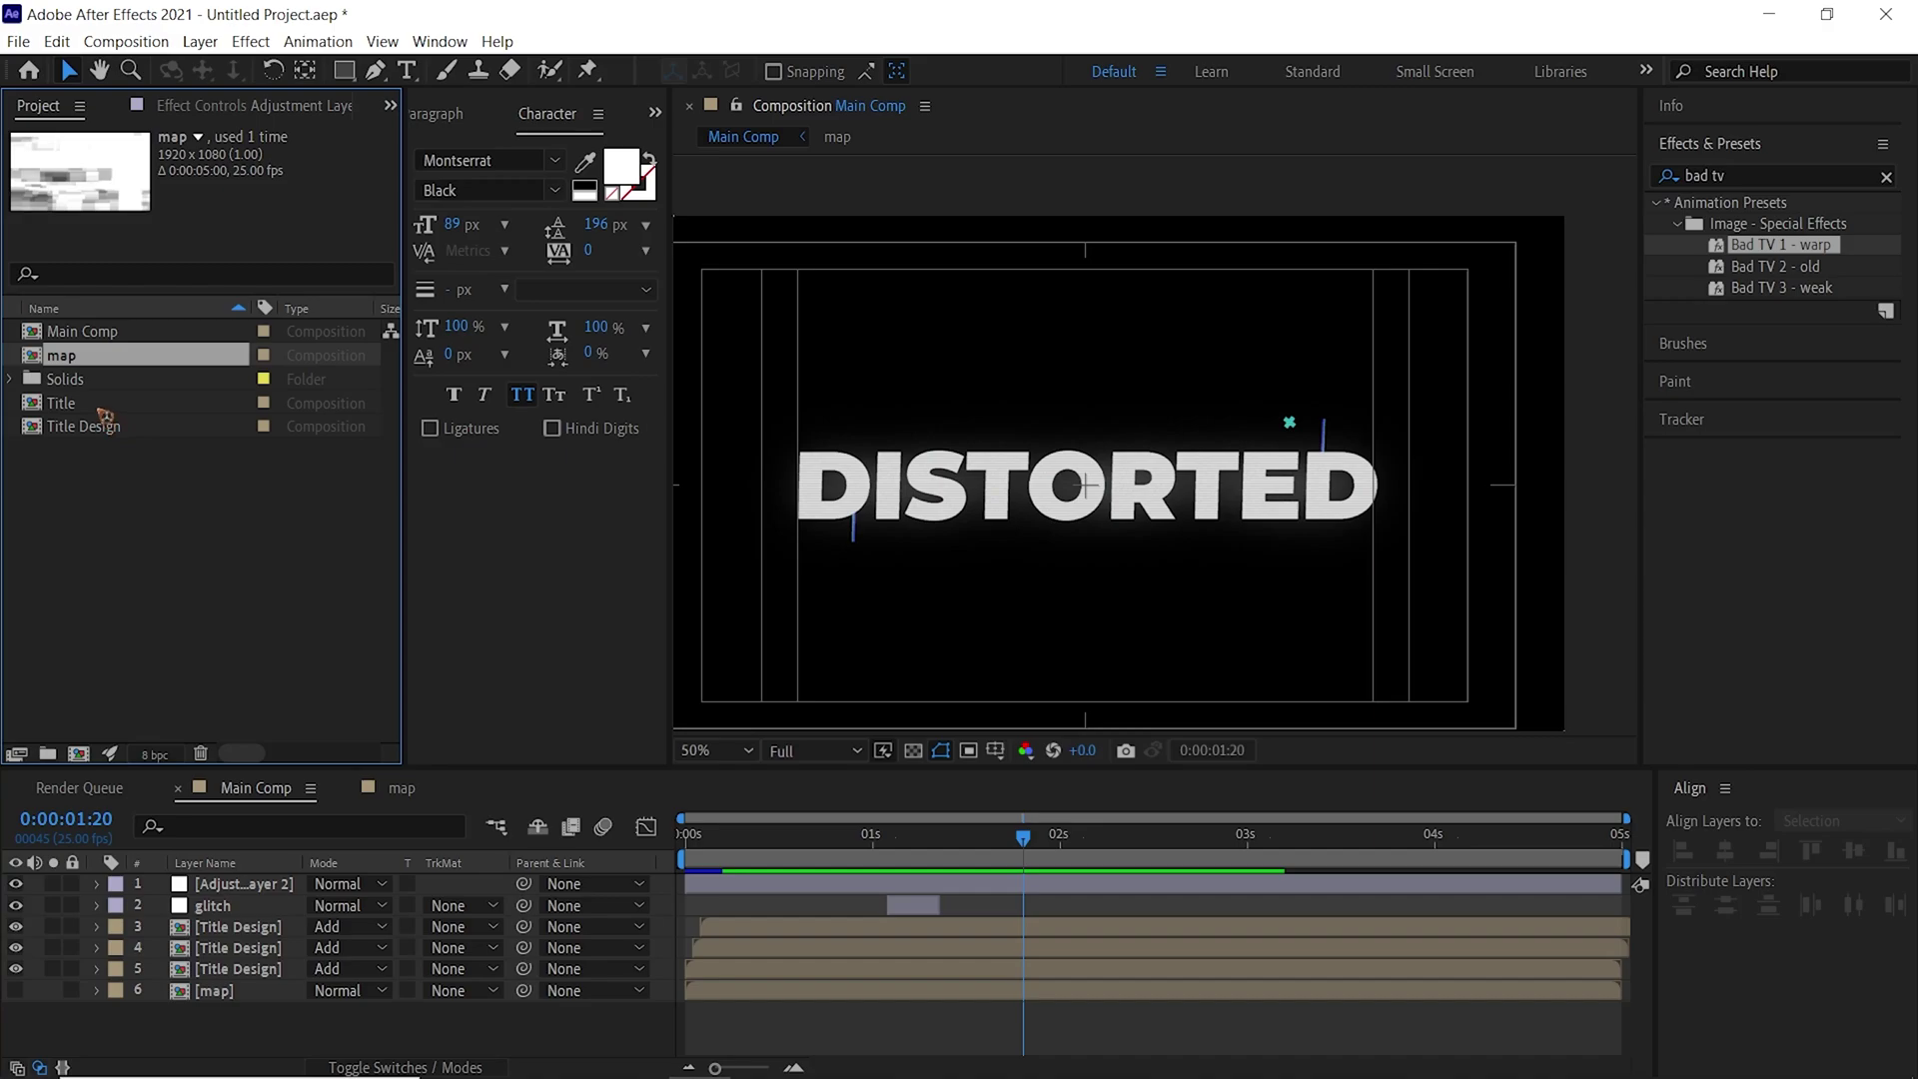
pyautogui.doubleClick(61, 402)
pyautogui.click(233, 885)
pyautogui.doubleClick(233, 885)
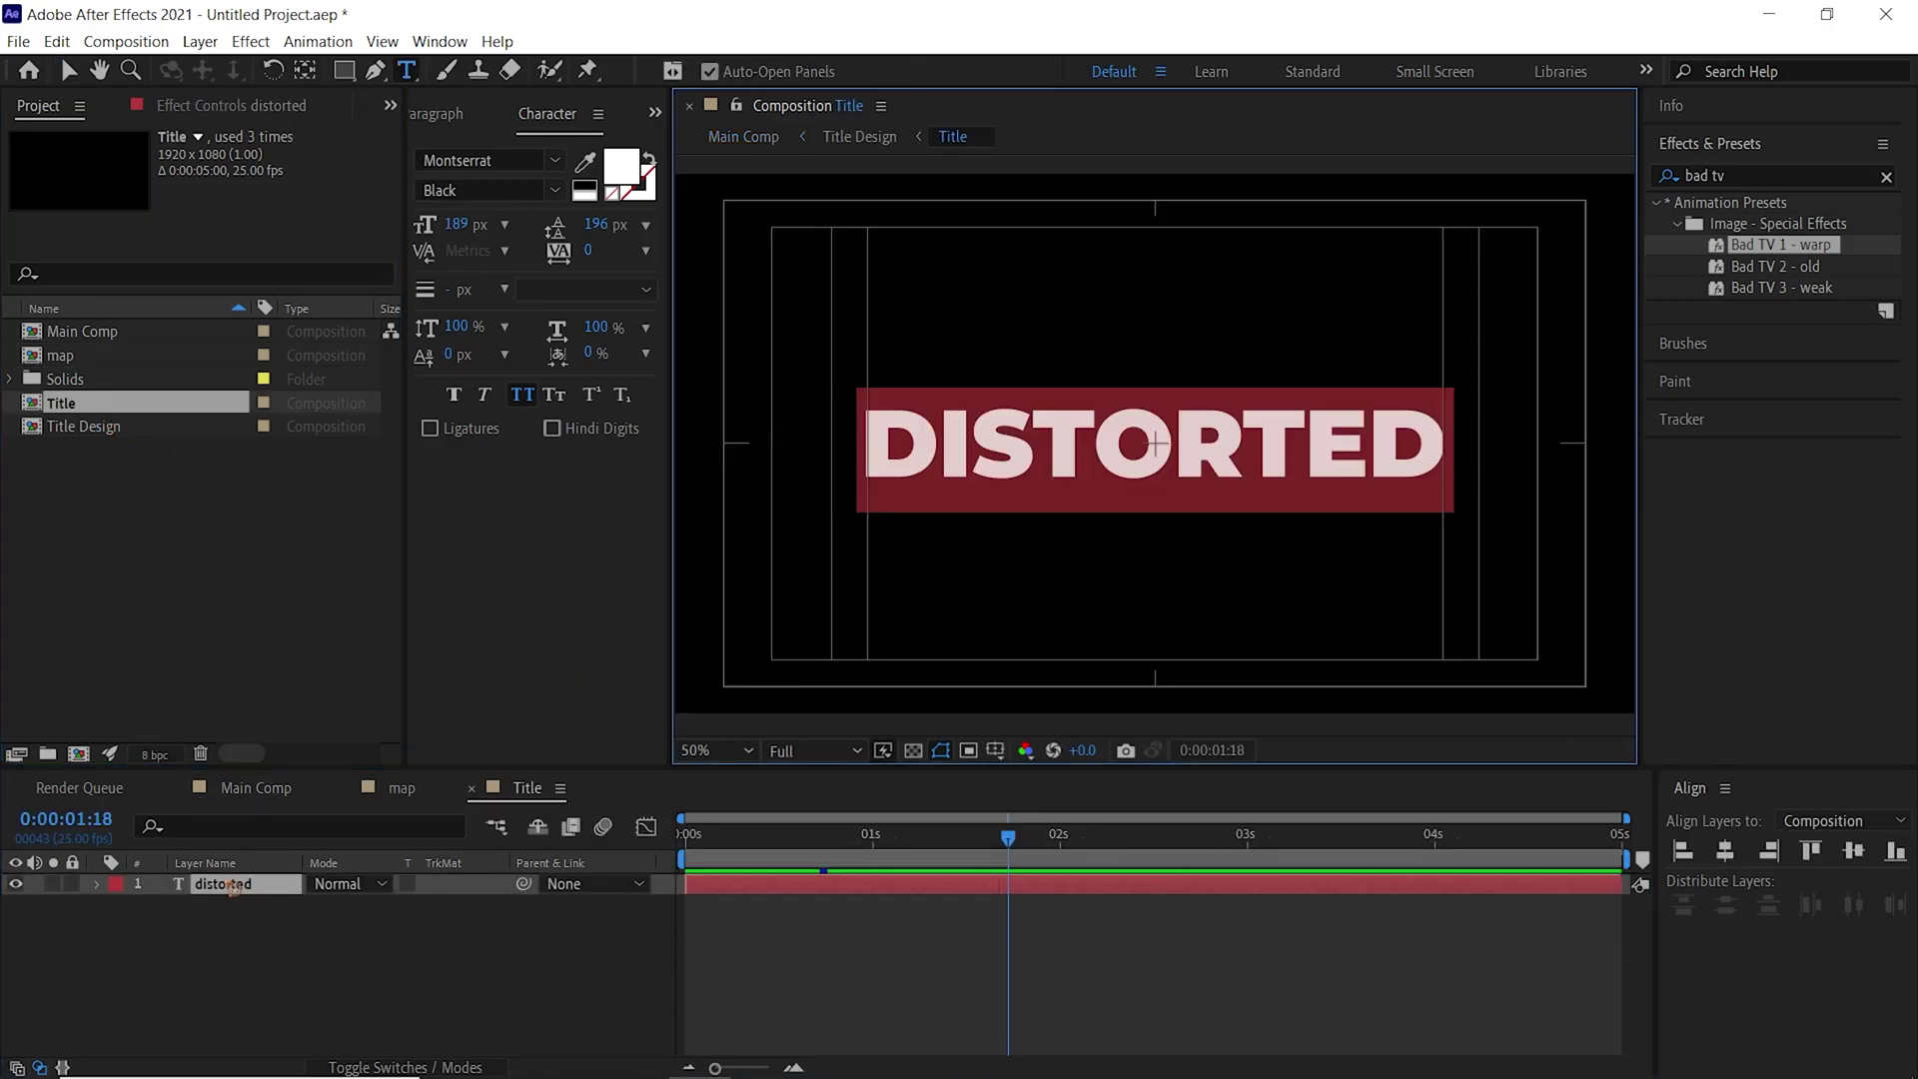
pyautogui.write('glitch')
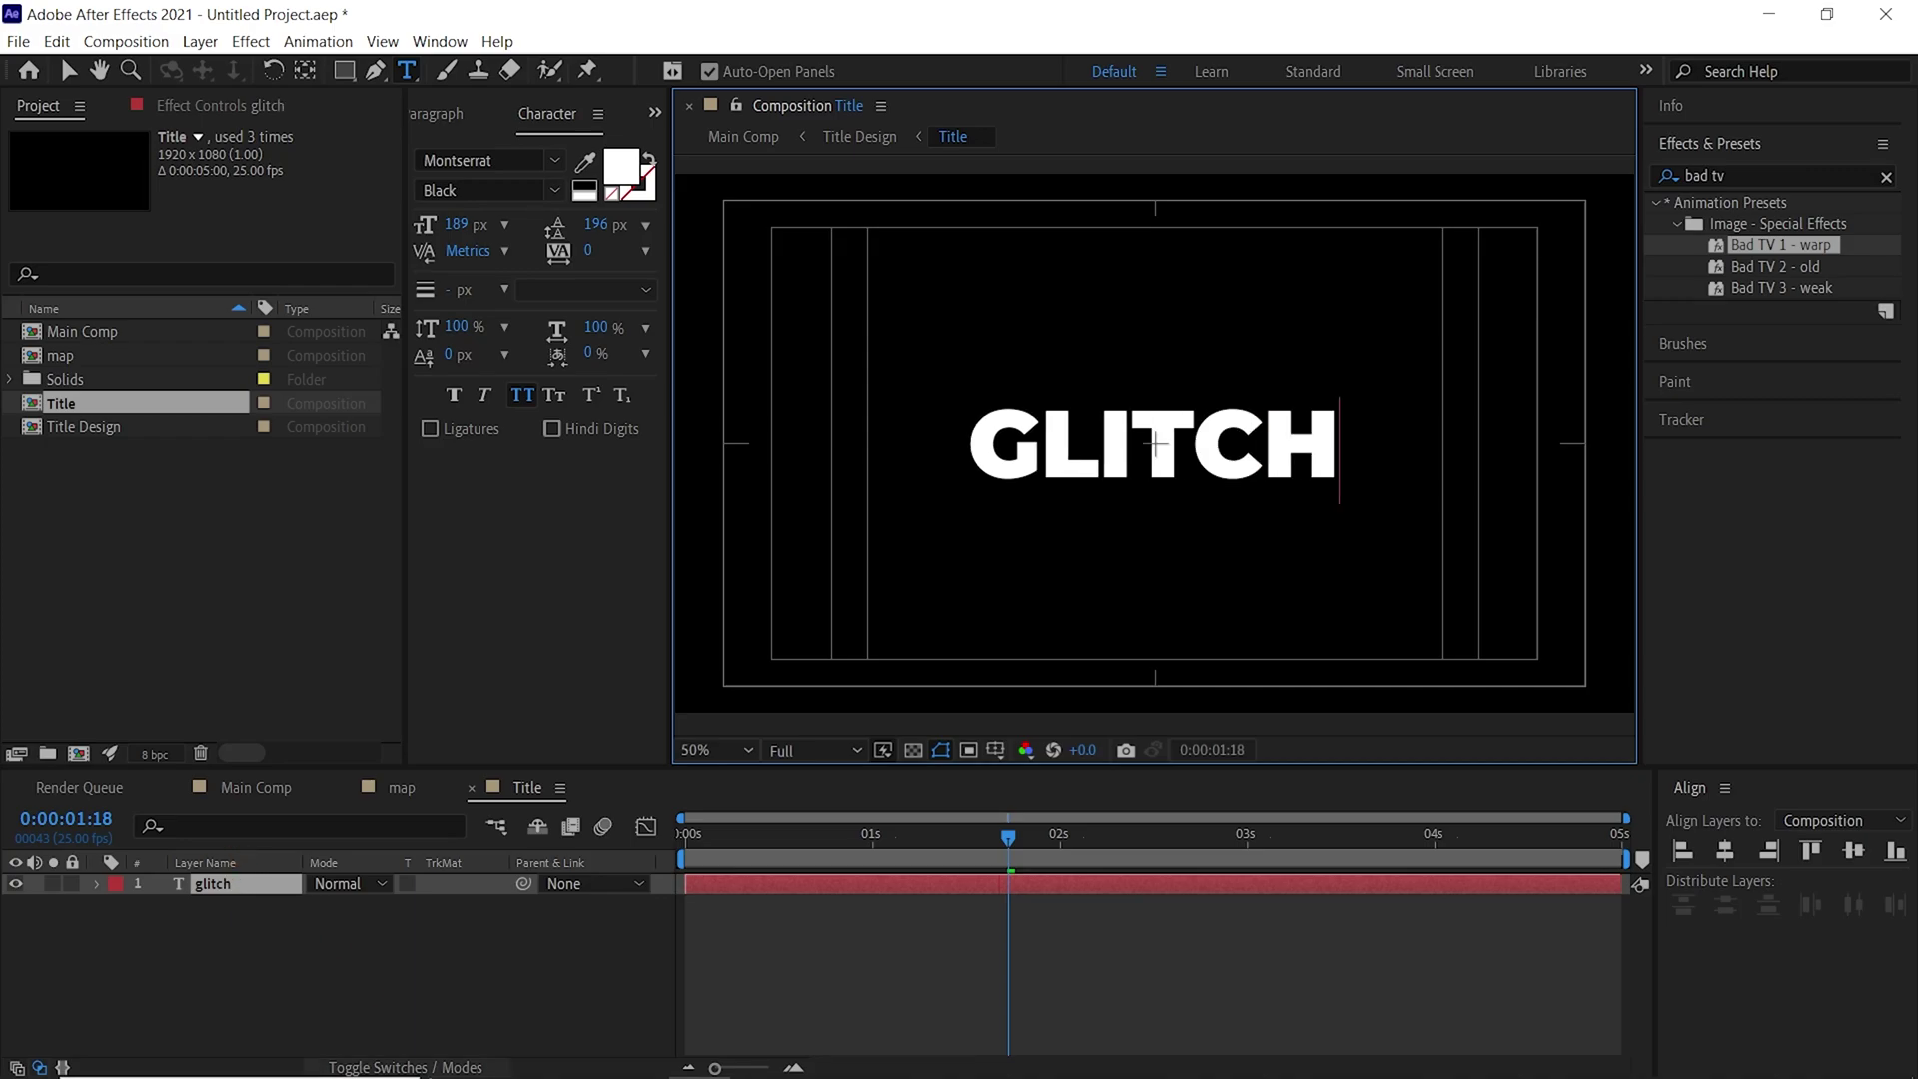
pyautogui.click(878, 933)
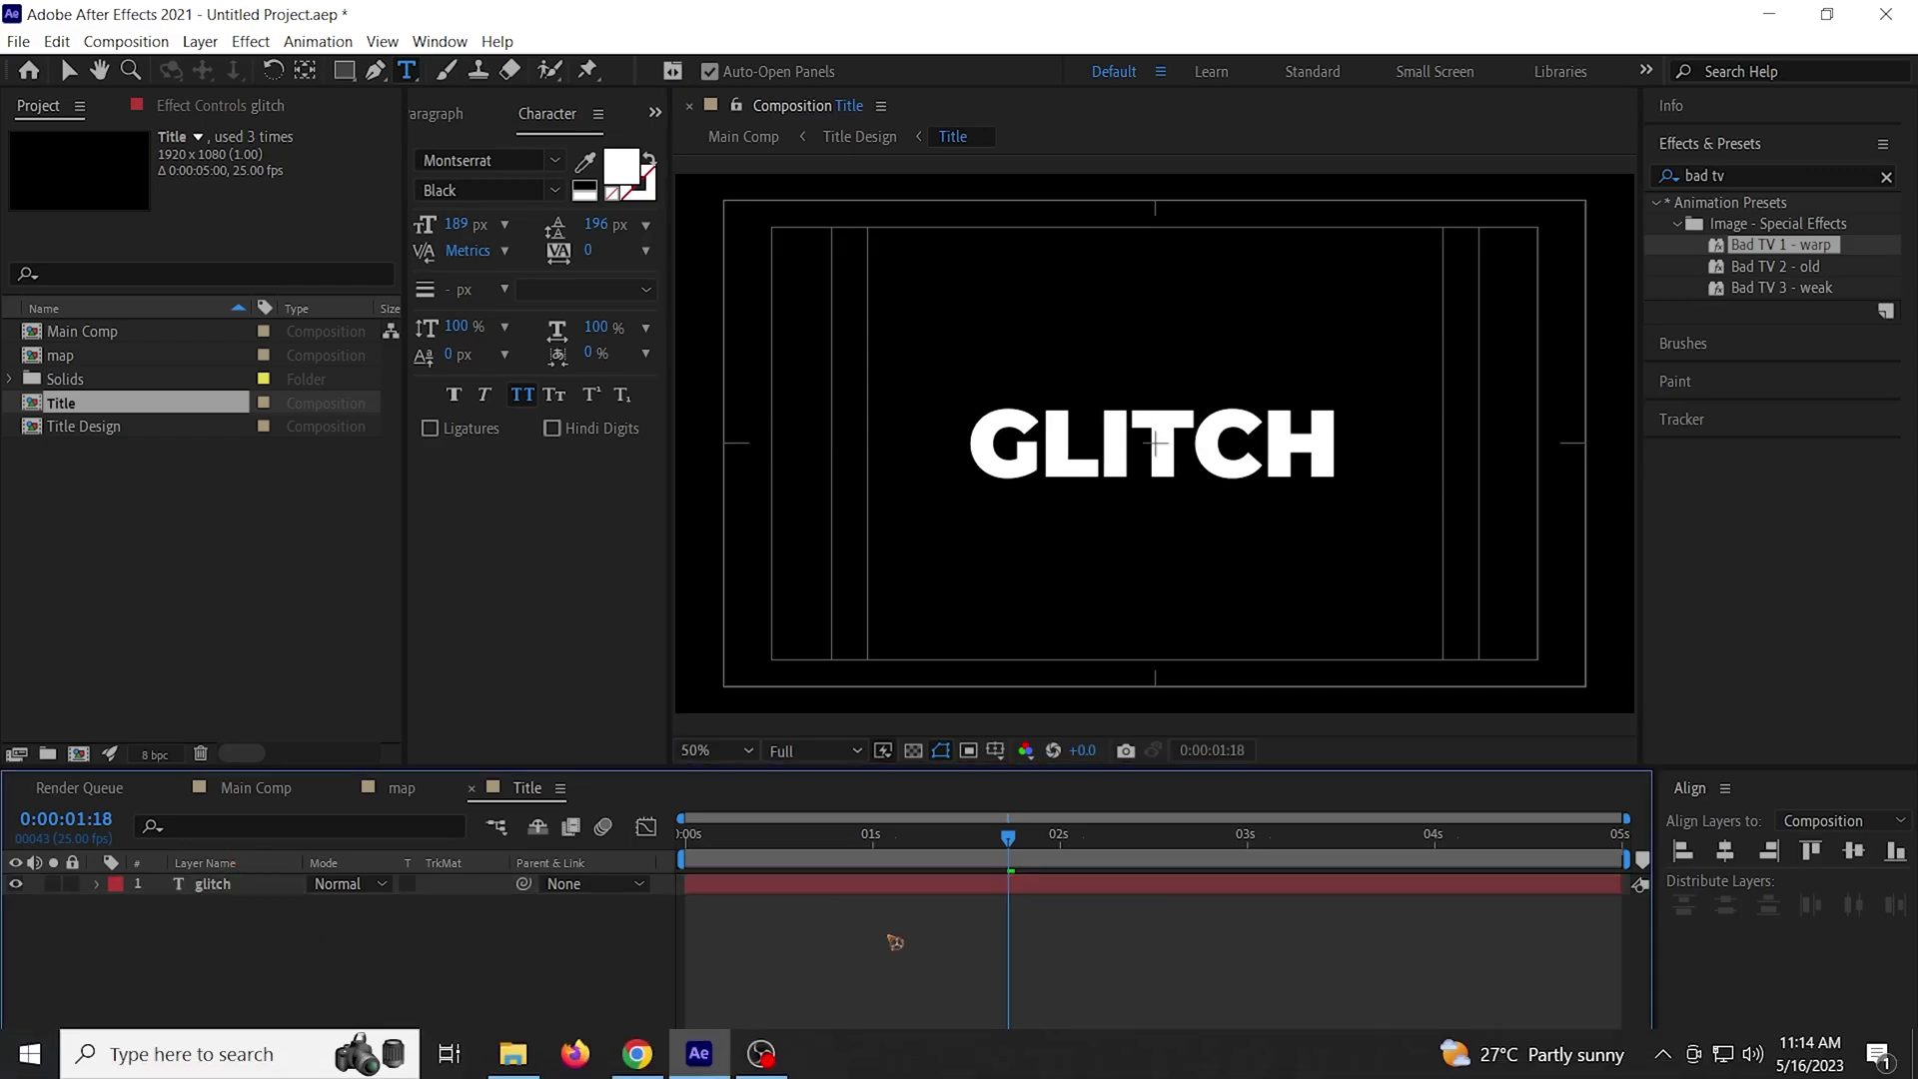
# Return to Main Comp and preview the finished title animation from near its start
pyautogui.click(263, 789)
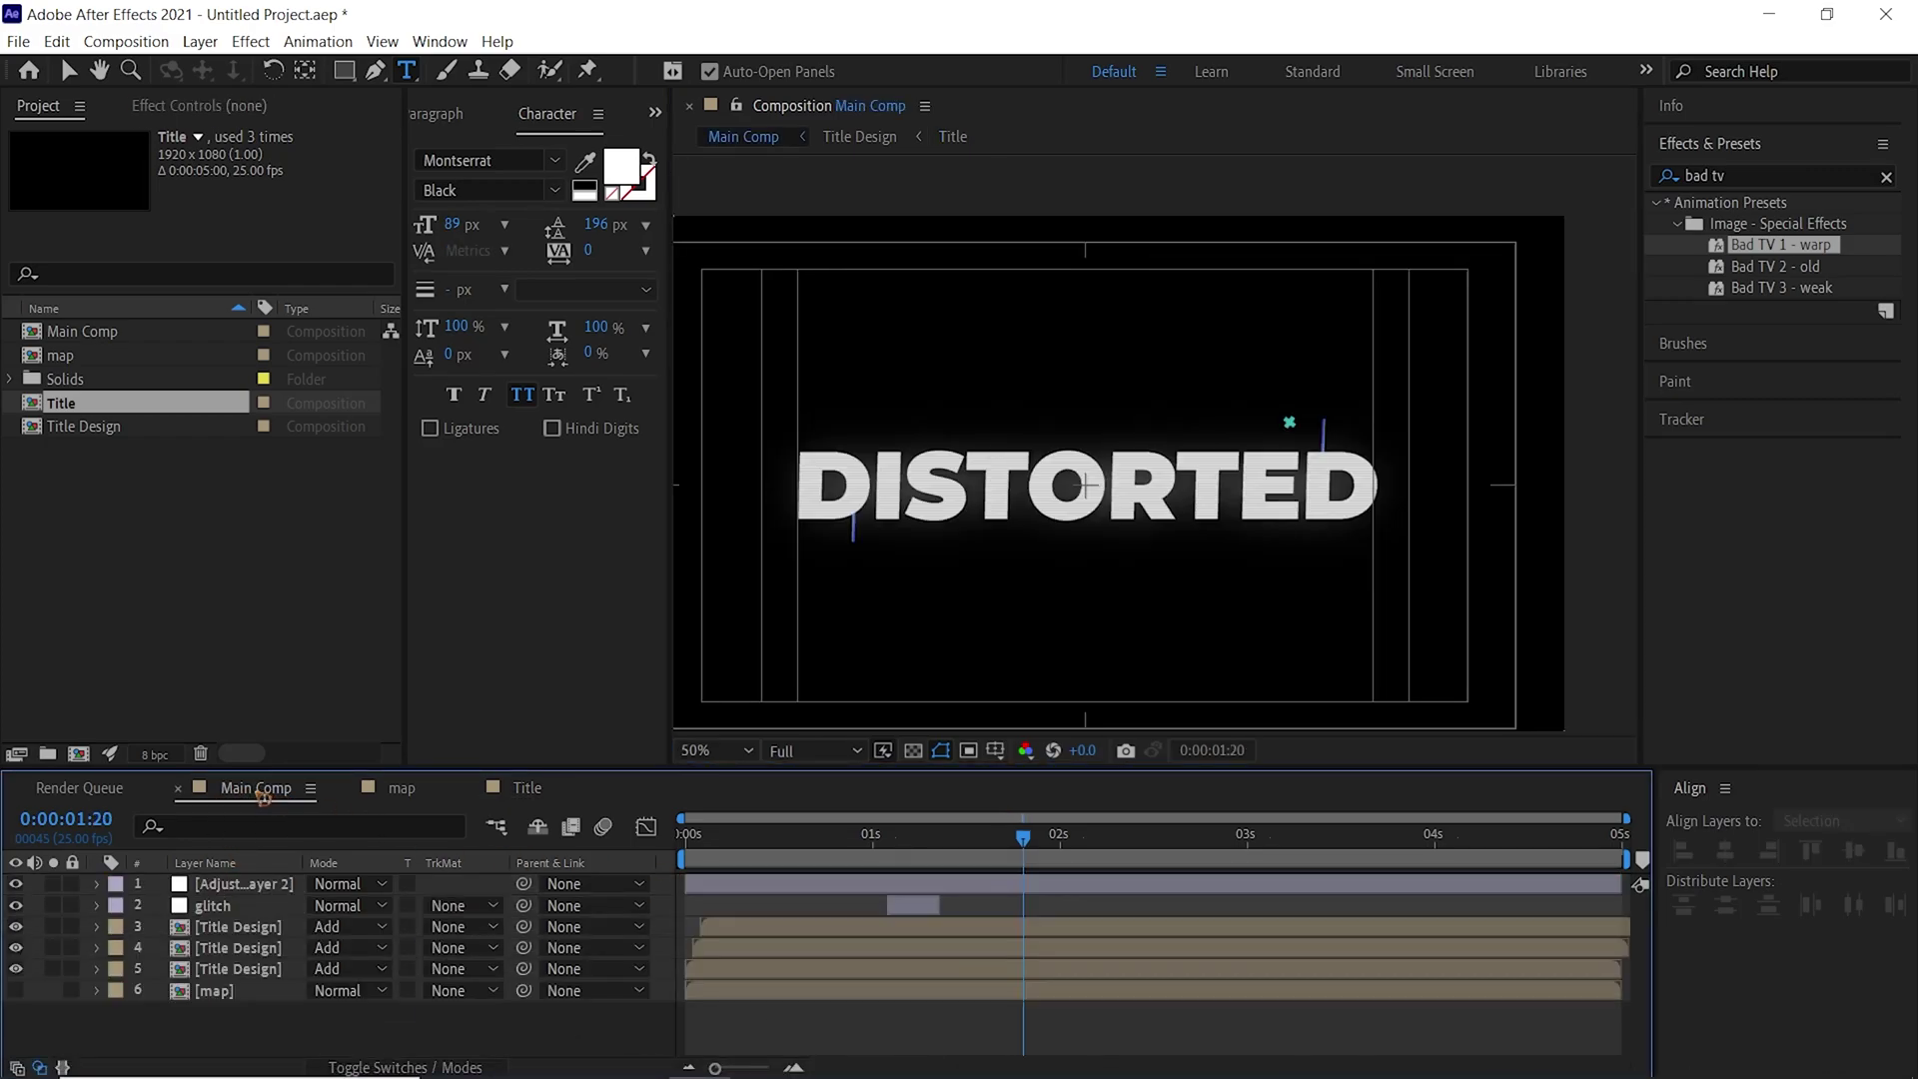
pyautogui.click(709, 839)
pyautogui.moveTo(698, 856); pyautogui.dragTo(701, 856)
pyautogui.press('space')
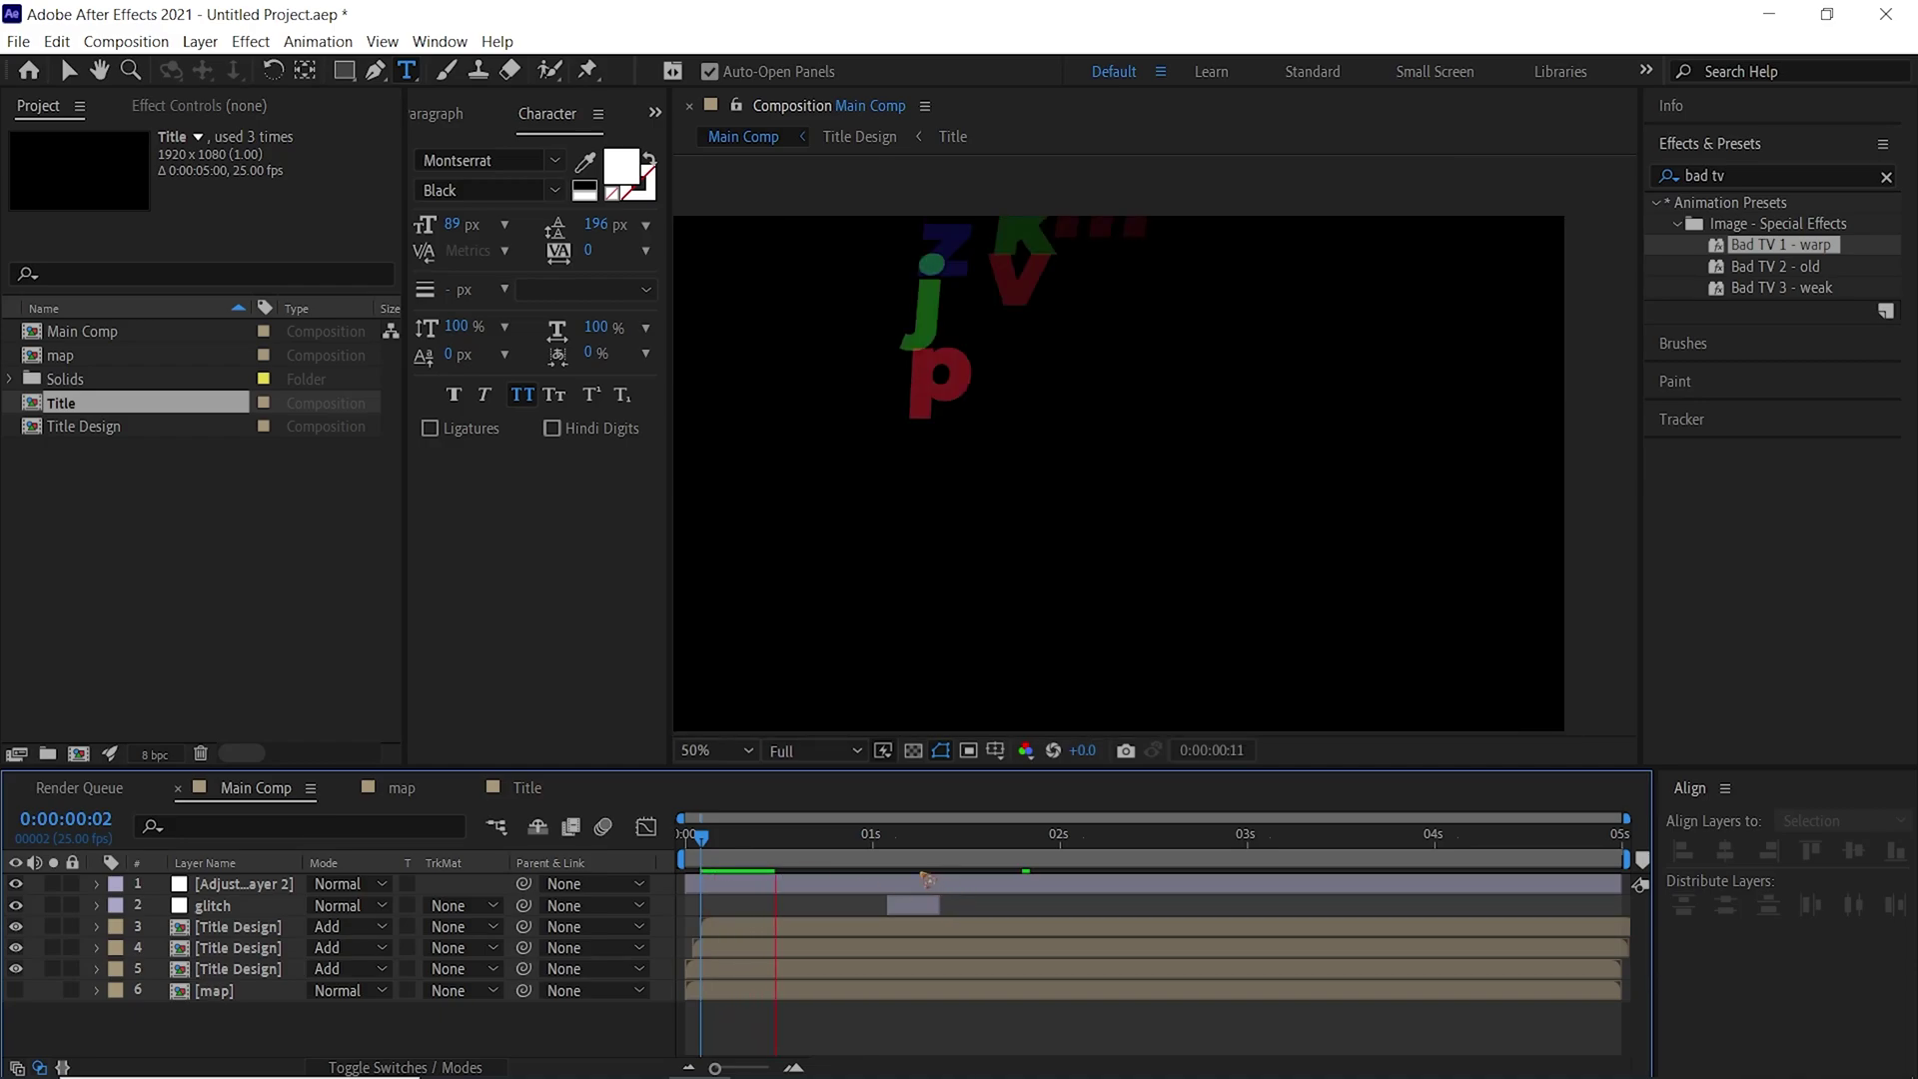